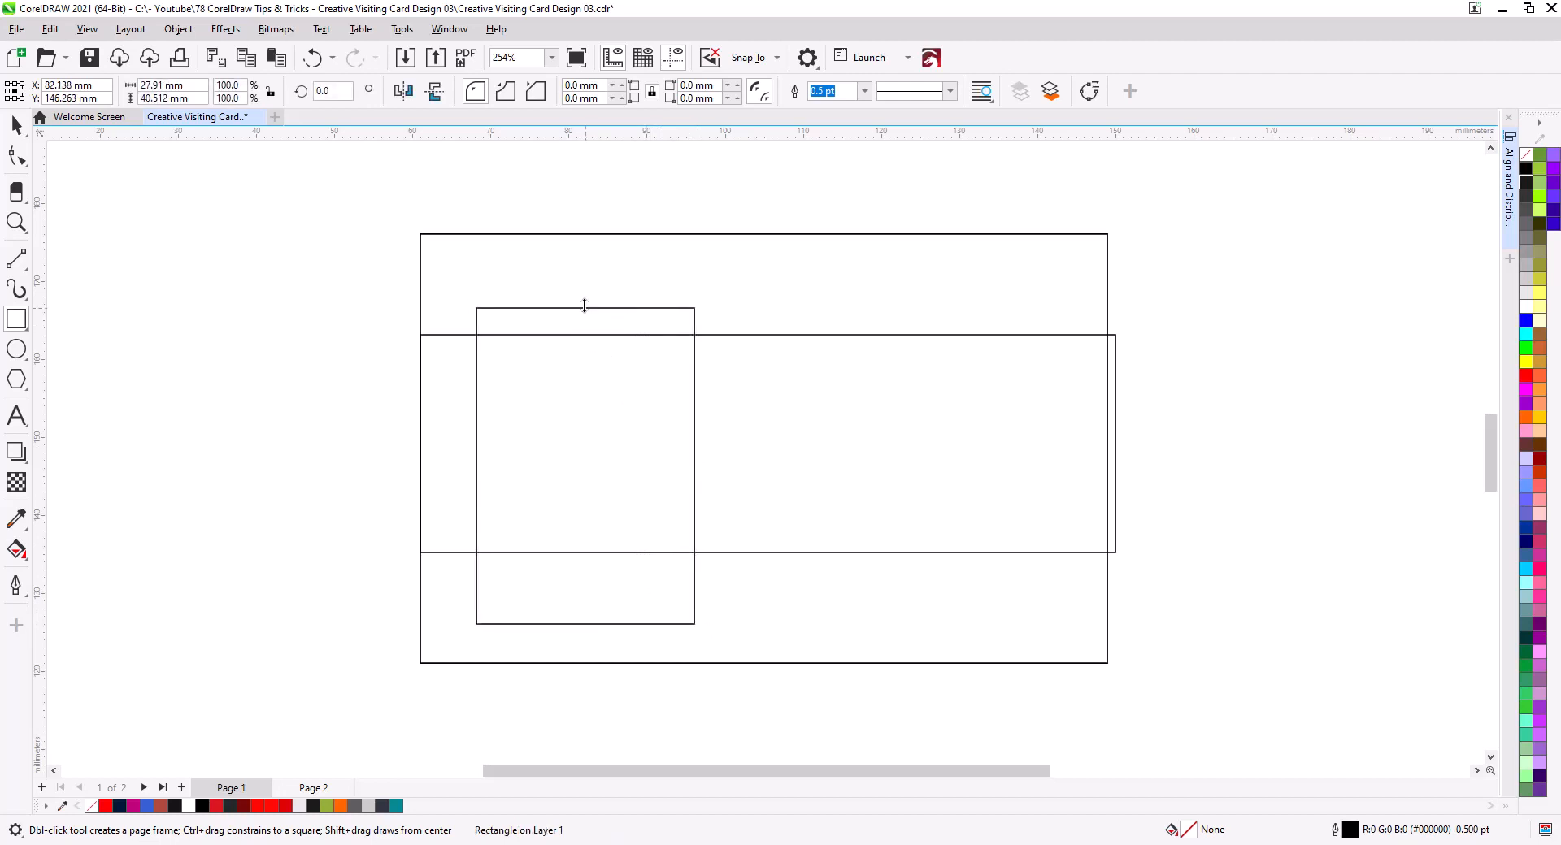
- Stretch the tall rectangle upward to about 43.7 mm high and enlarge the horizontal band symmetrically to about 31.7 mm high
left_click_drag(585, 308, 585, 282)
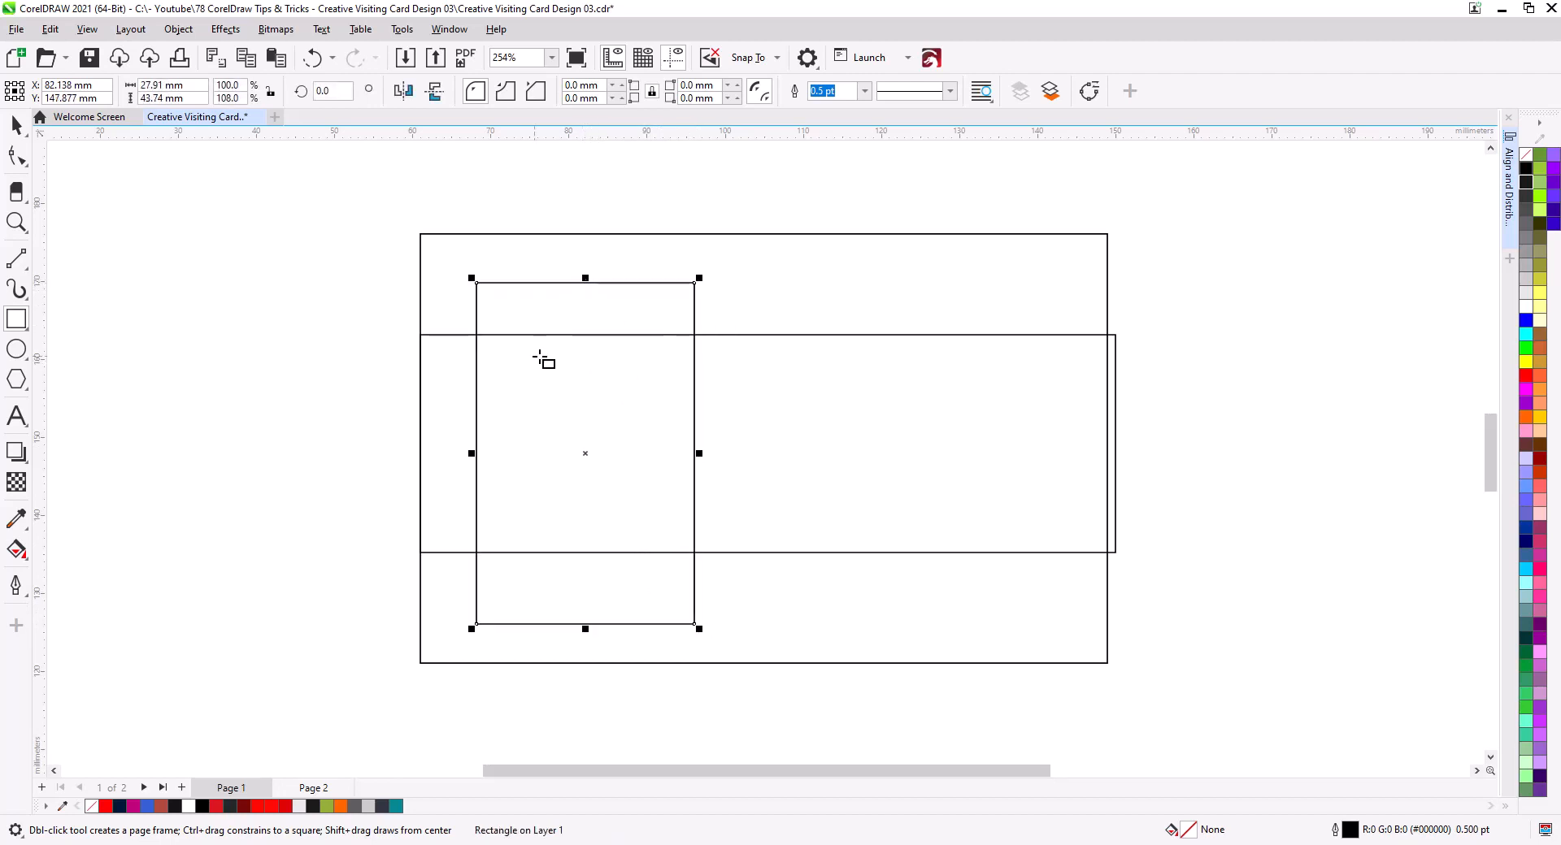
left_click(15, 125)
left_click(753, 380)
left_click_drag(765, 551, 772, 574)
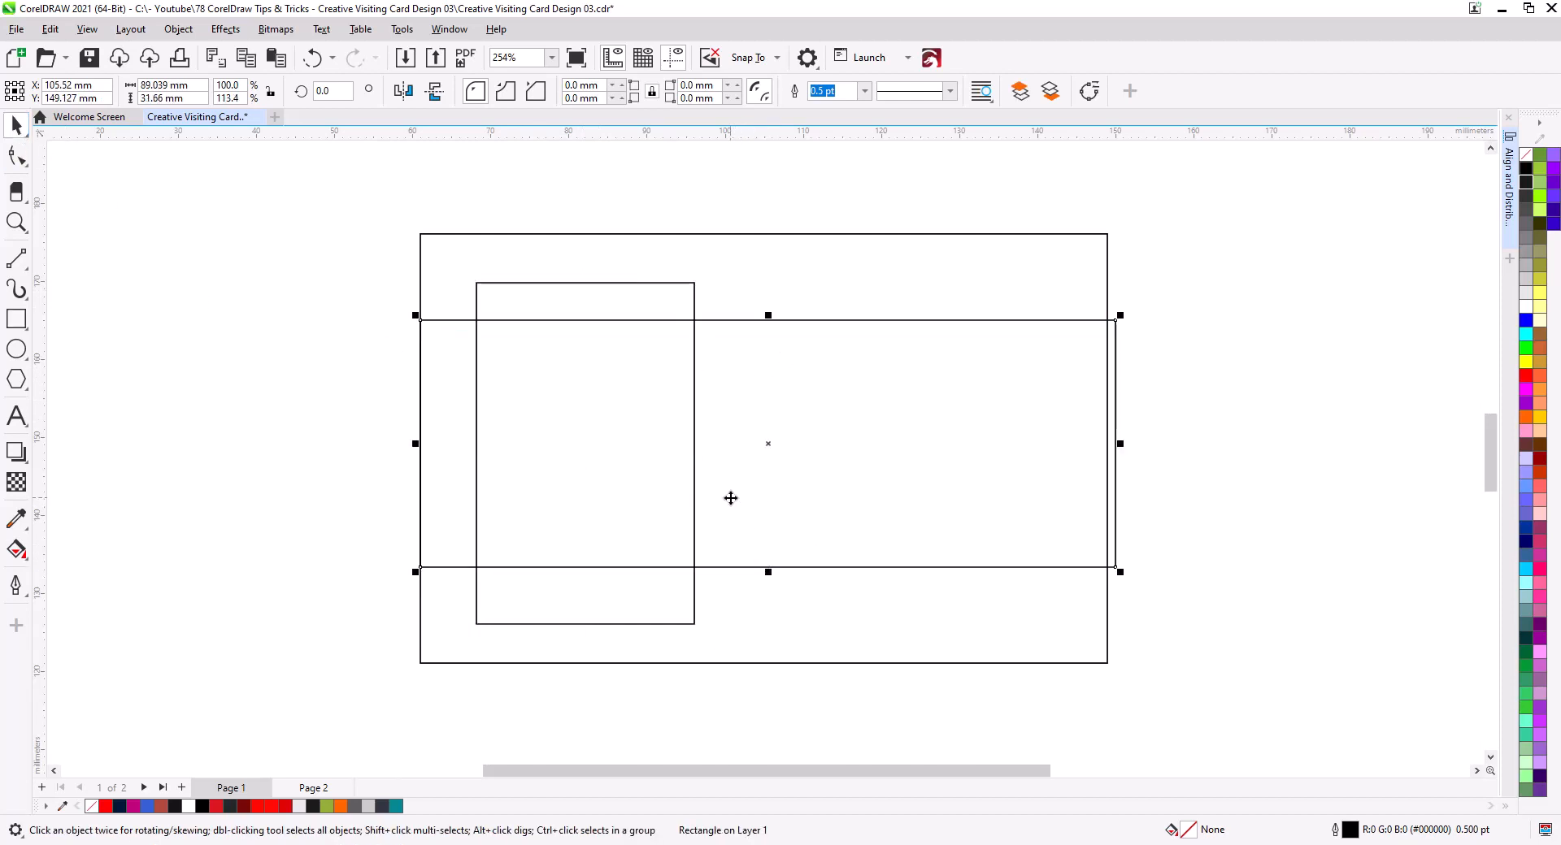
- Align the tall rectangle's centre vertically with the centre of the horizontal band
left_click(648, 307)
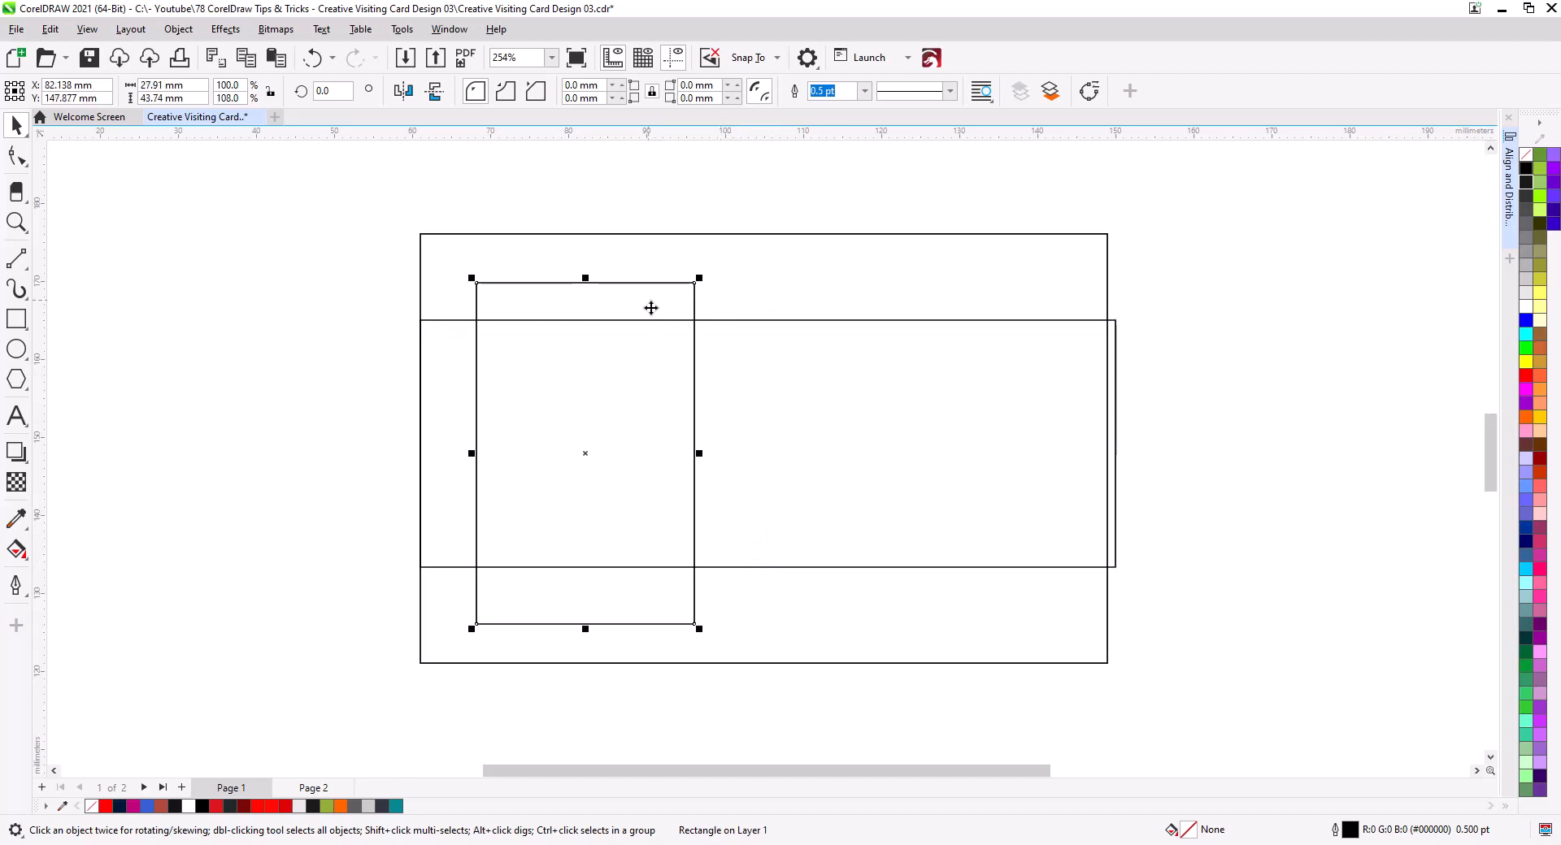
left_click(786, 358, "shift")
key("e")
left_click(249, 431)
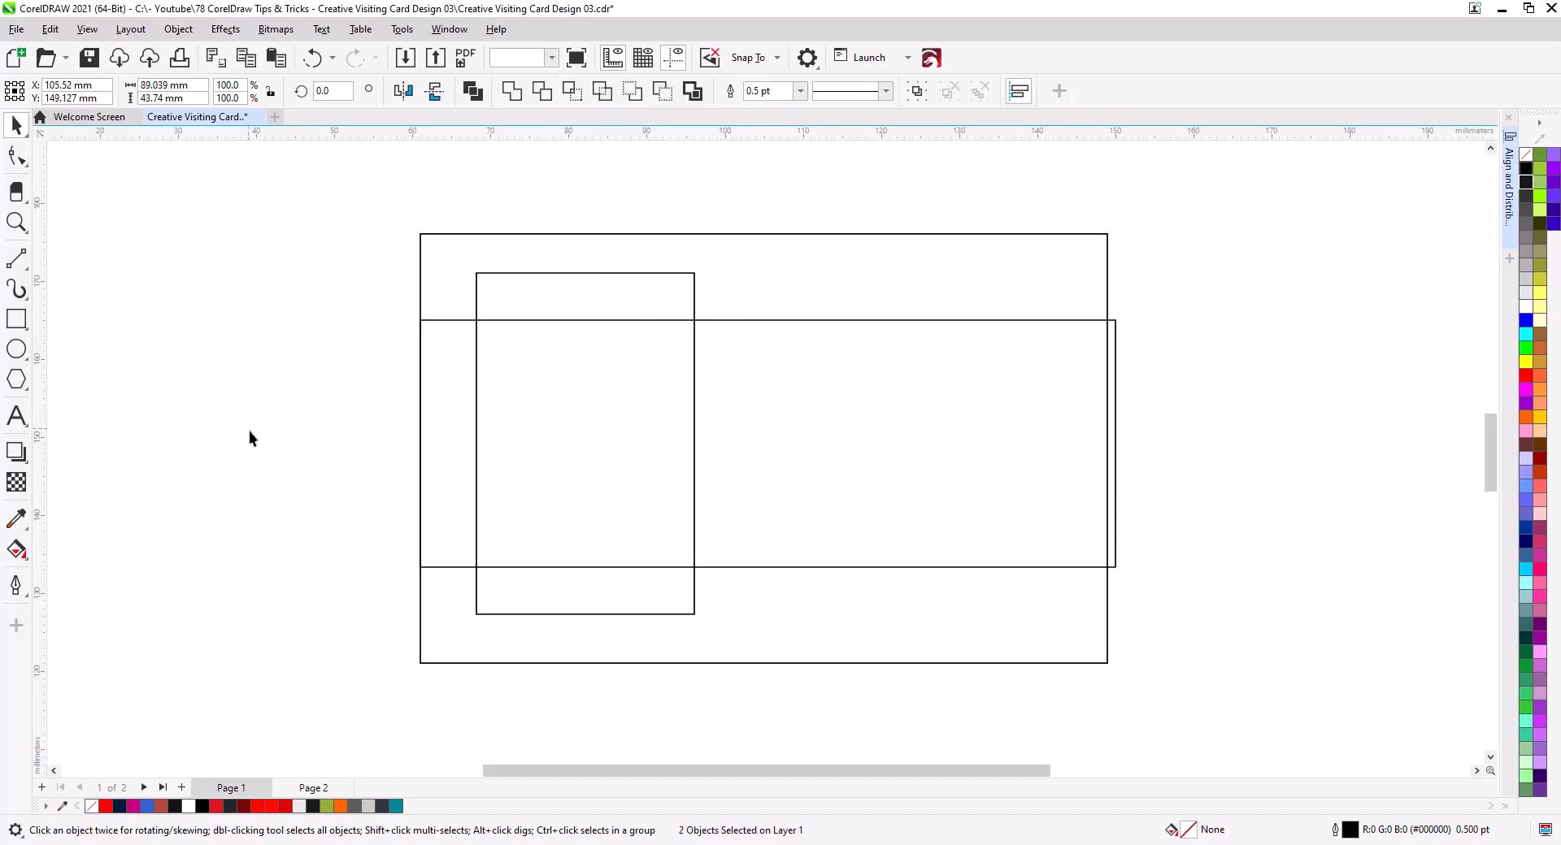
- Round the tall rectangle's two bottom corners fully to about 14 mm radius and move the shape slightly down
left_click(530, 602)
left_click(16, 156)
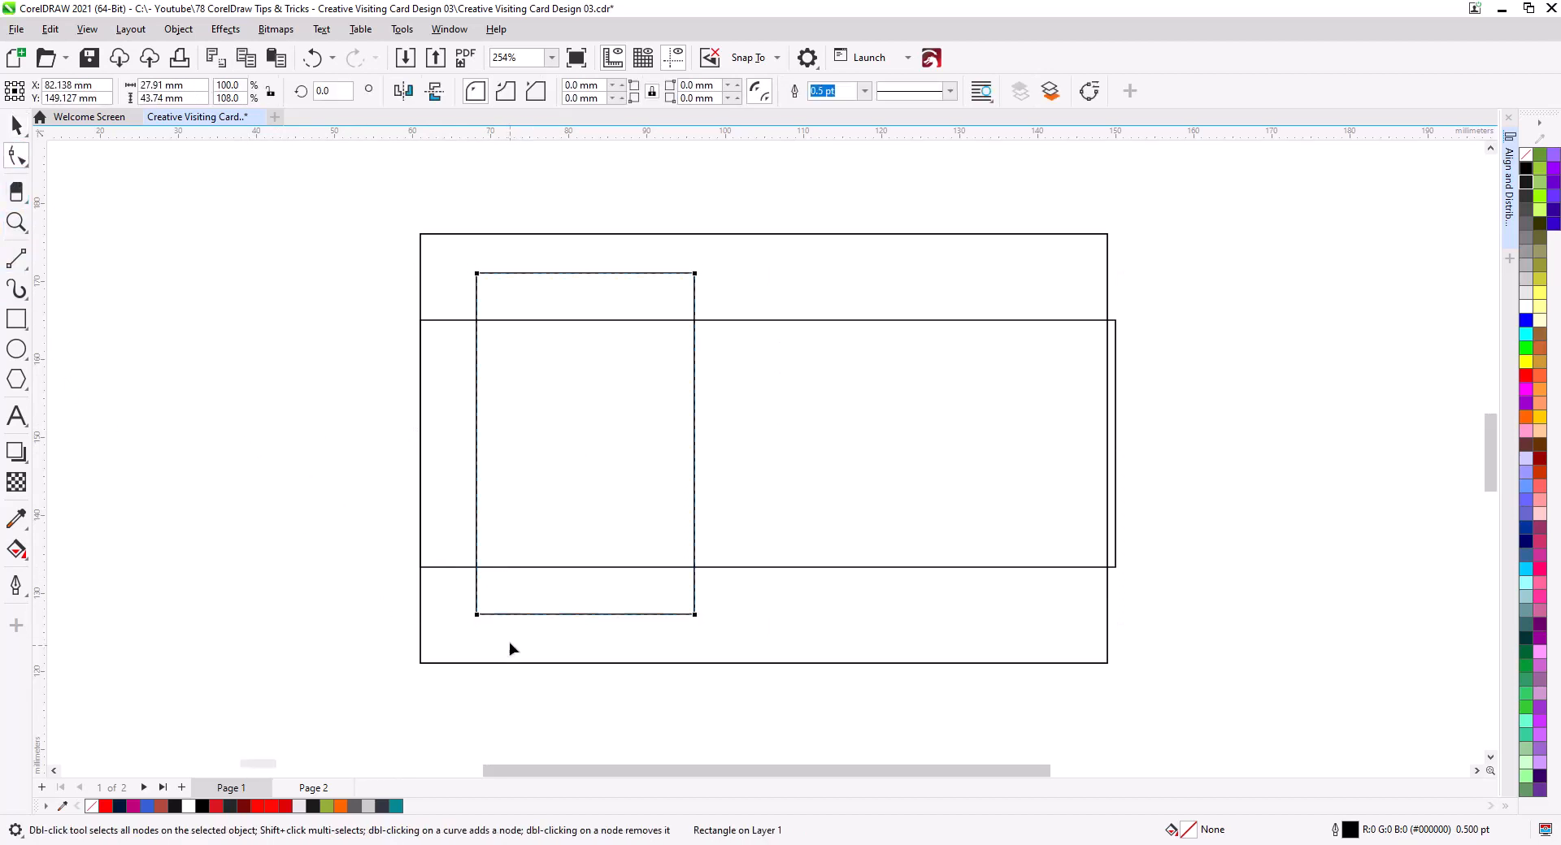
left_click(477, 617)
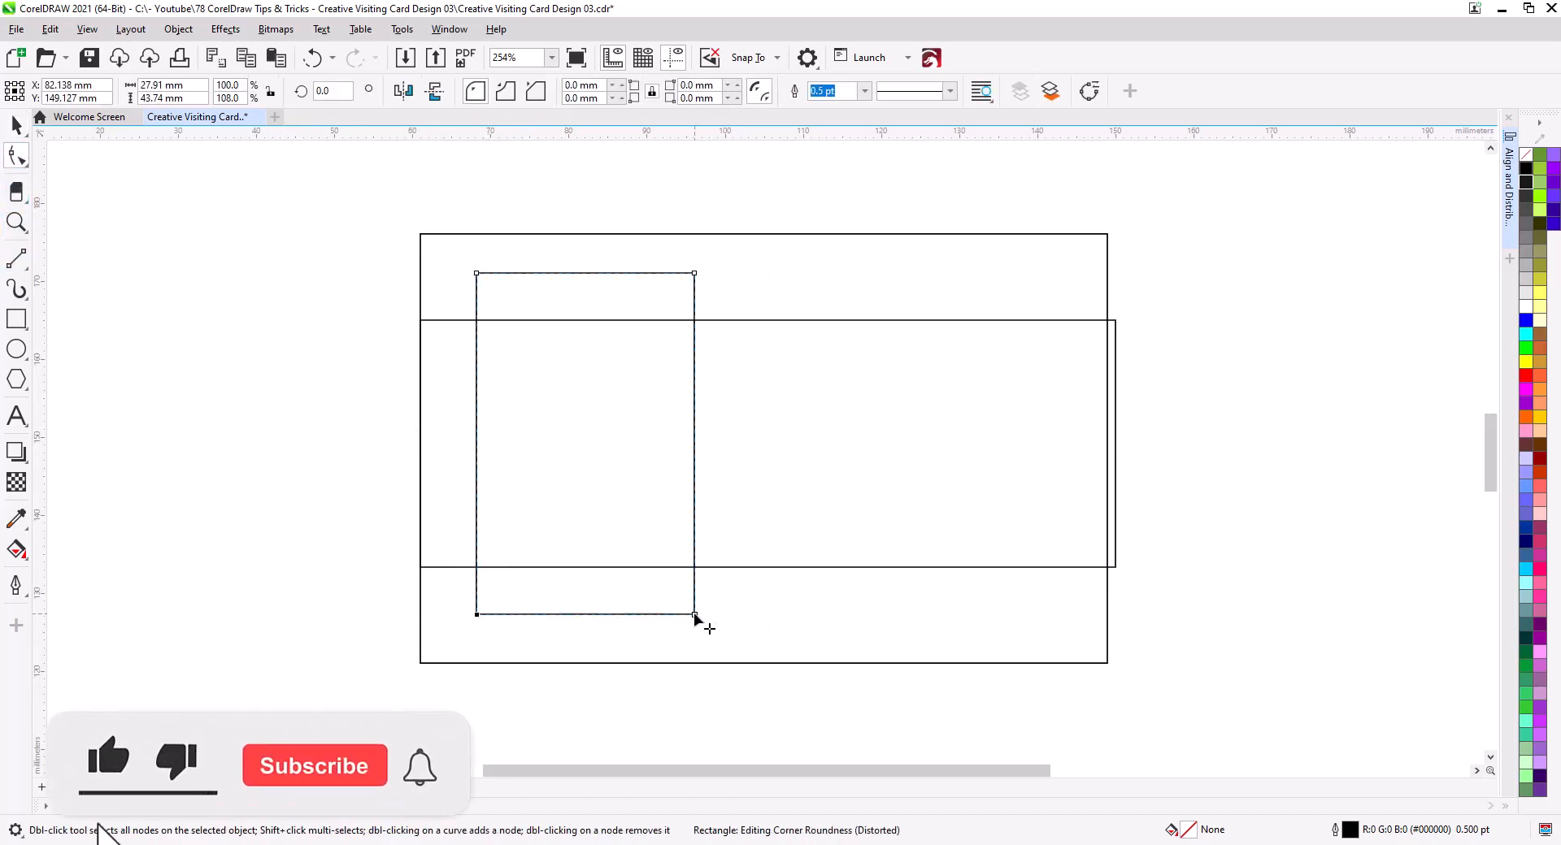
left_click_drag(695, 617, 721, 462)
left_click(17, 124)
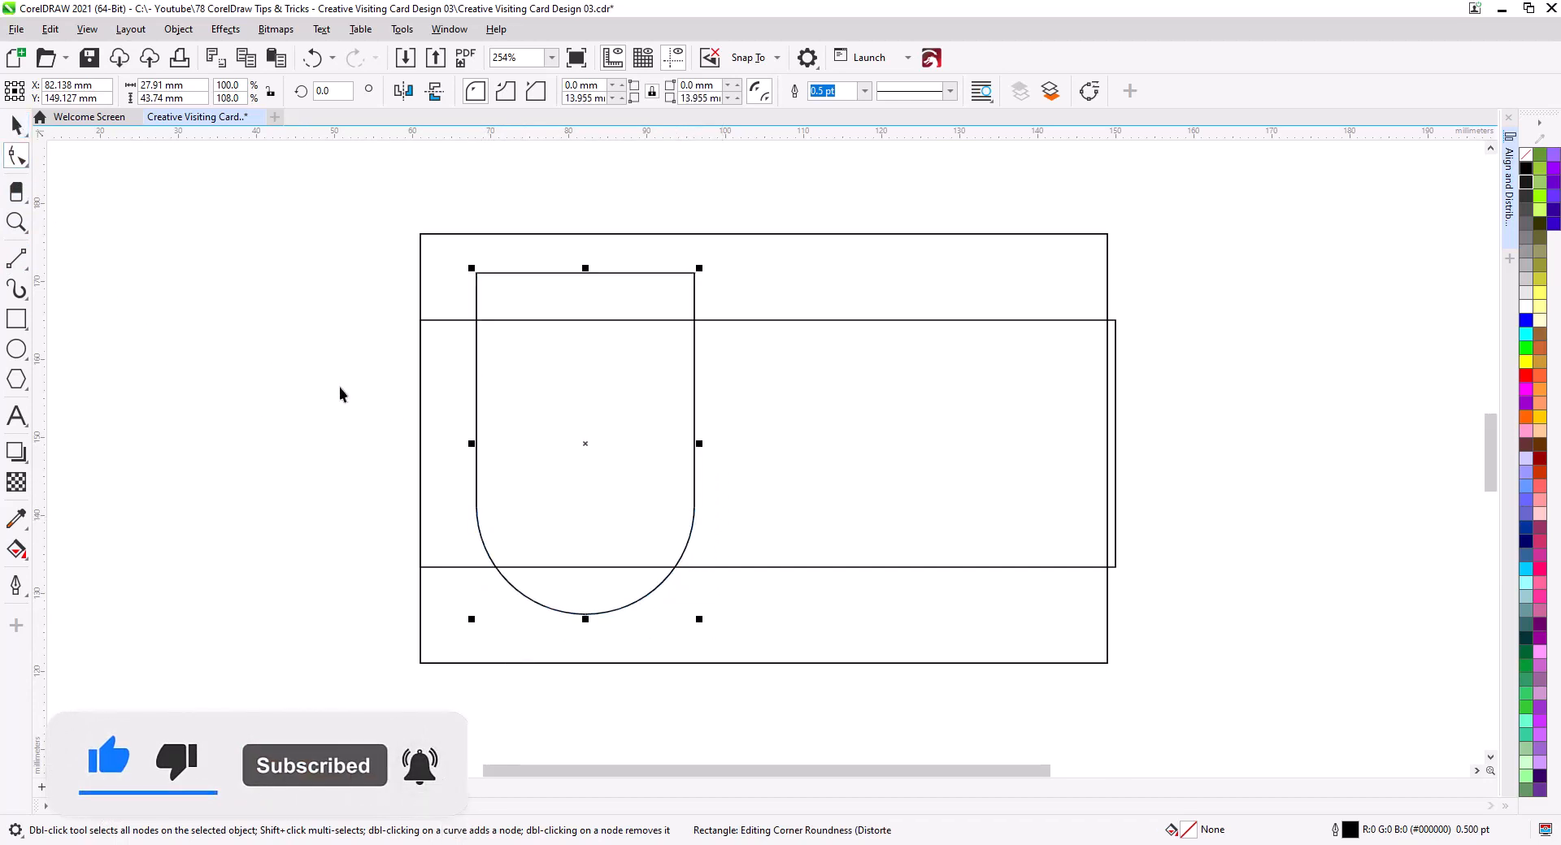
key("space")
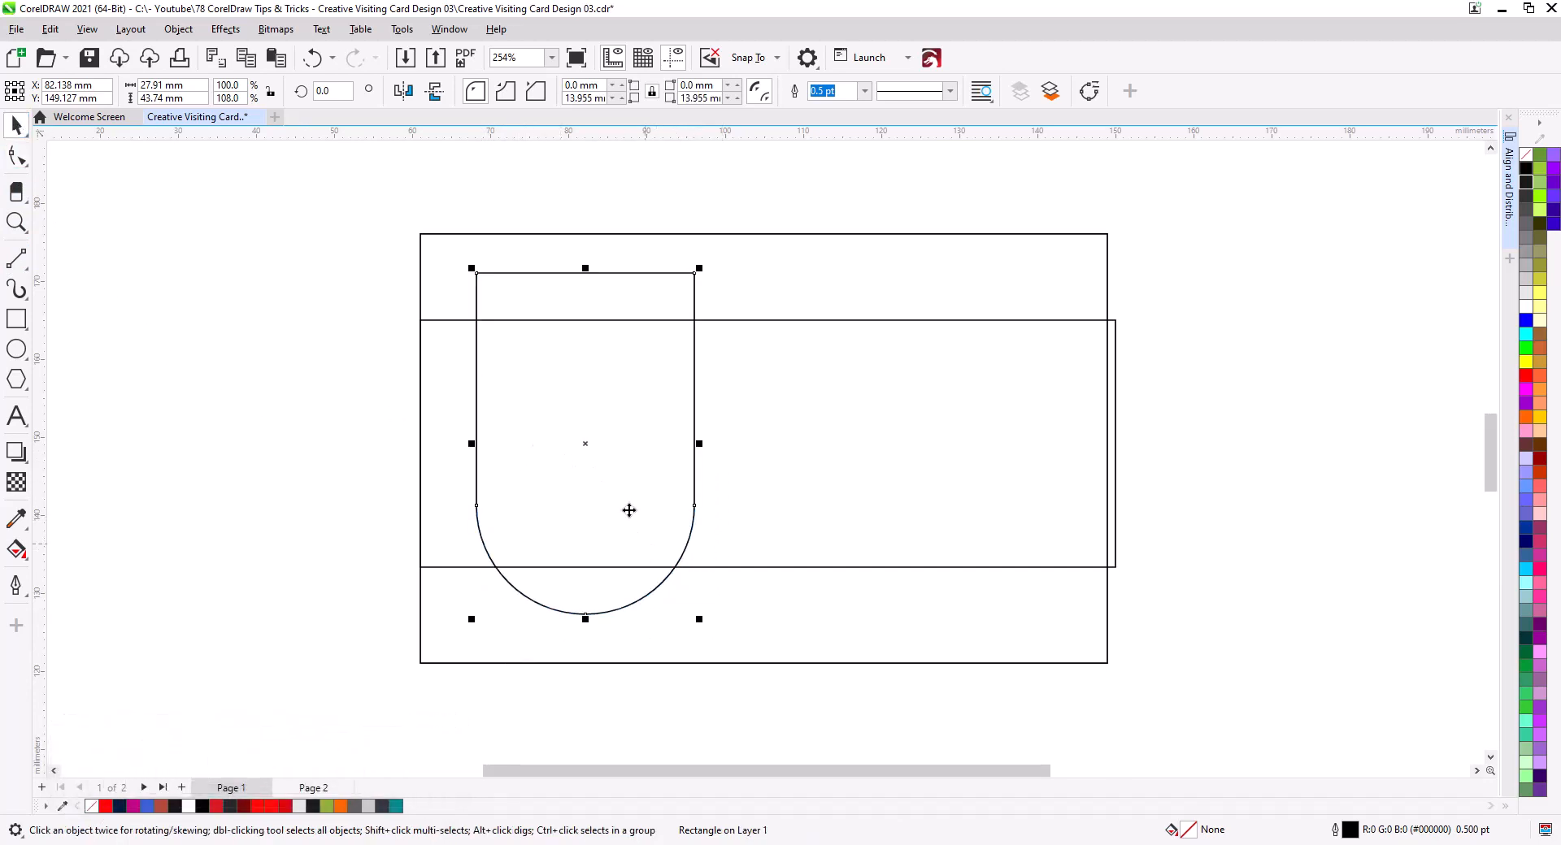
left_click_drag(624, 497, 626, 513)
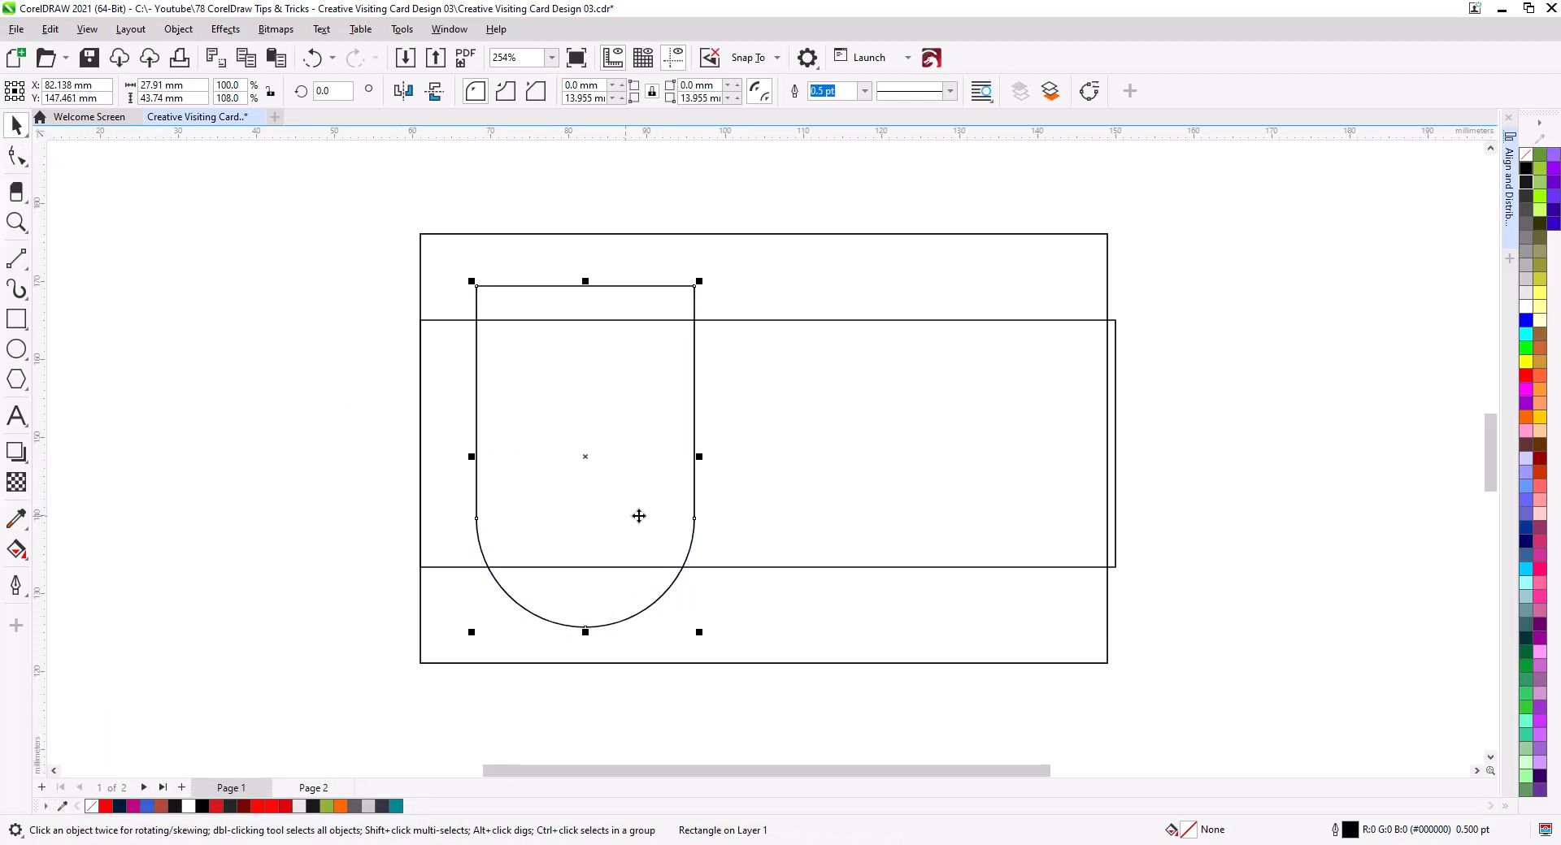
- Shorten the horizontal band so its right end meets the card's right edge
left_click(826, 537)
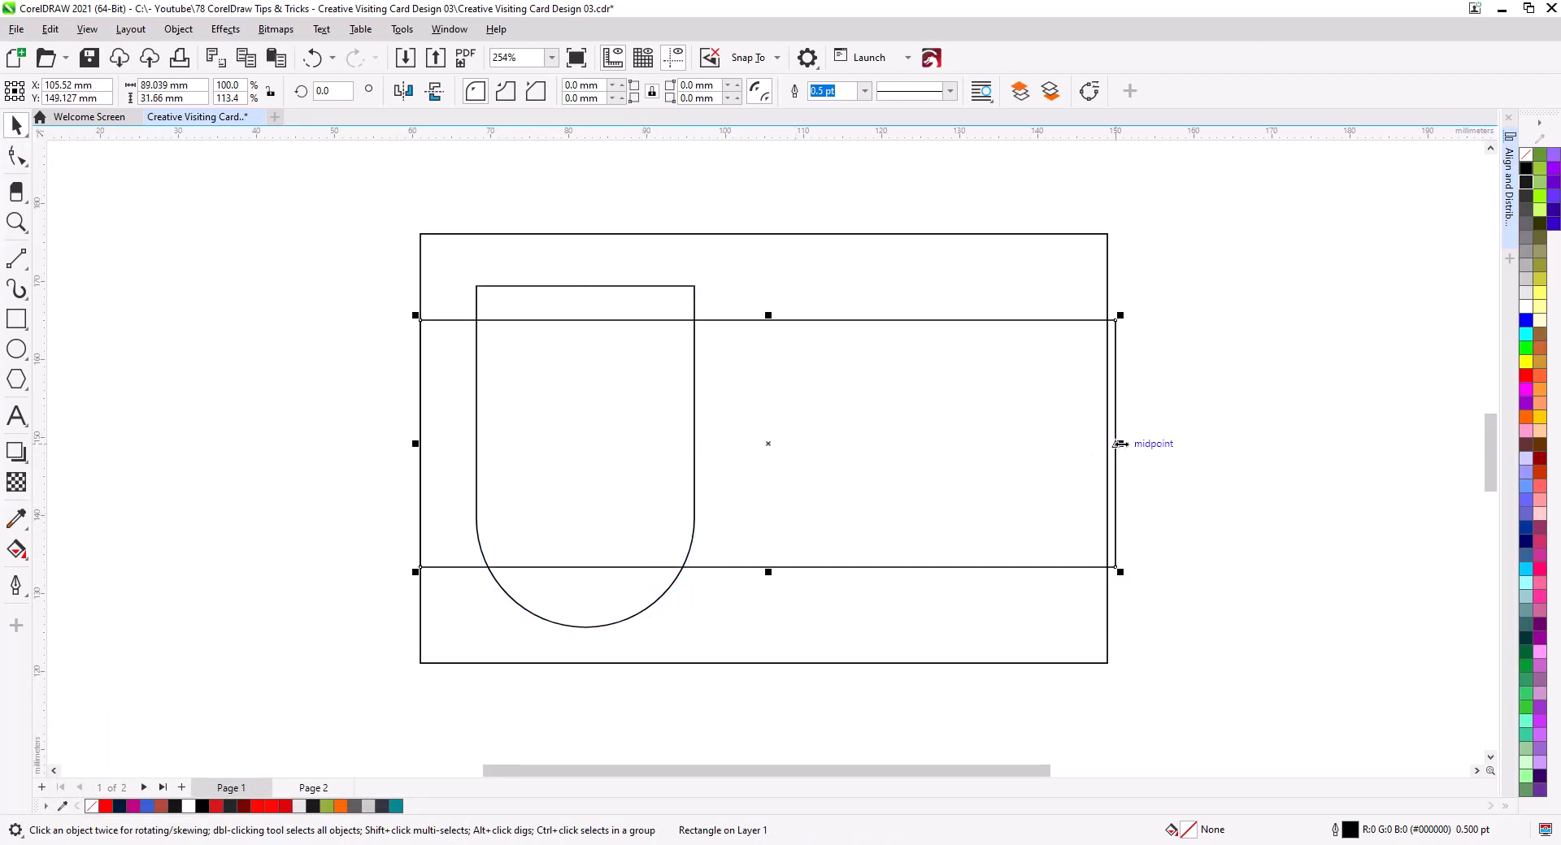
left_click_drag(1120, 444, 1107, 443)
left_click(1152, 472)
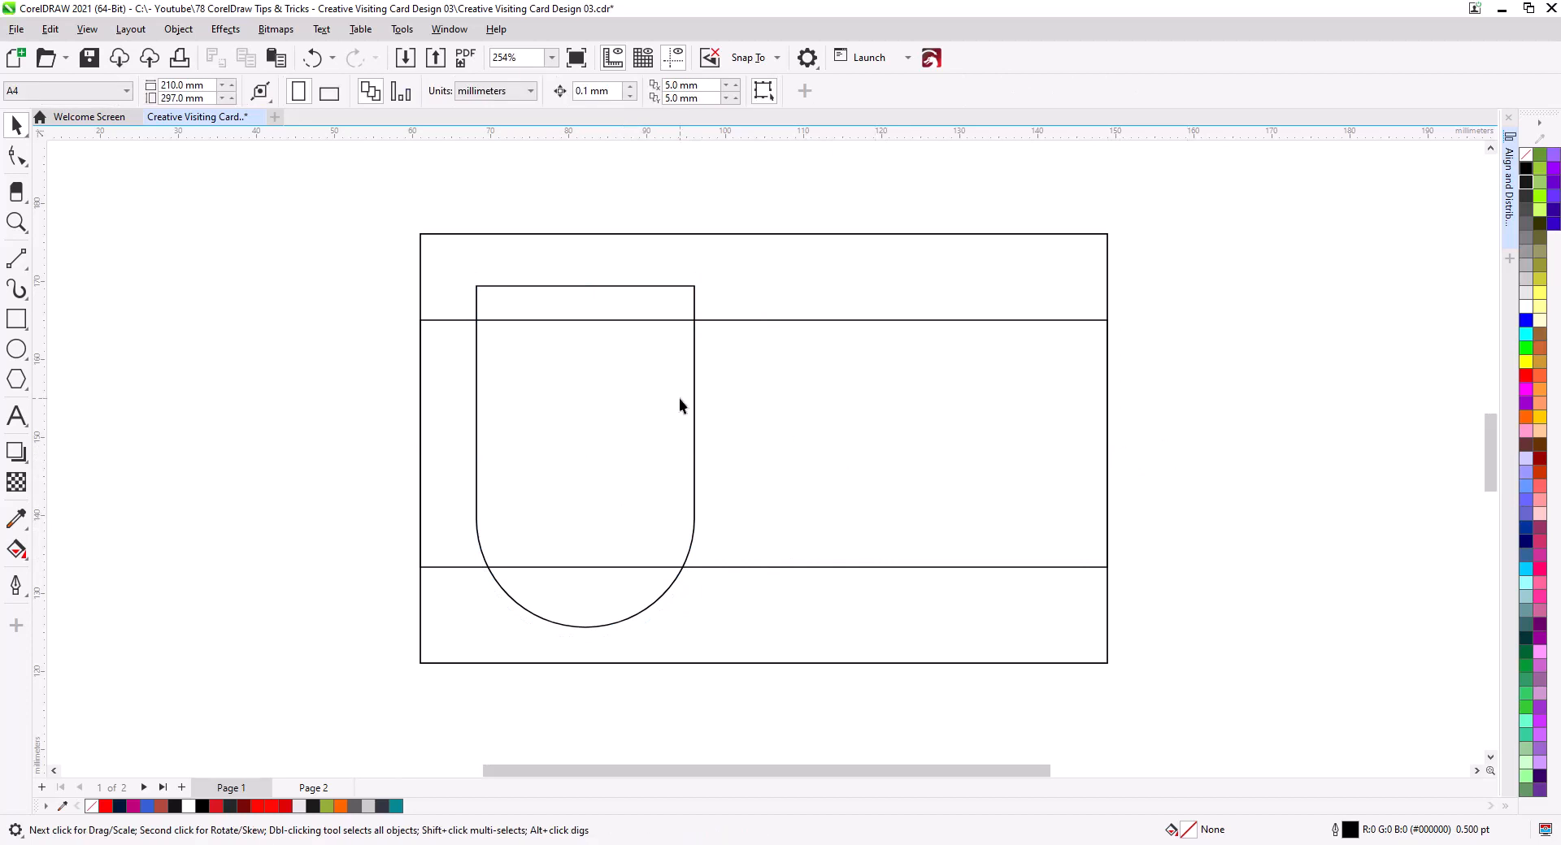
- Turn the round-bottomed shape into a curve with Weld and raise its top nodes until it is about 45.4 mm high
left_click(618, 294)
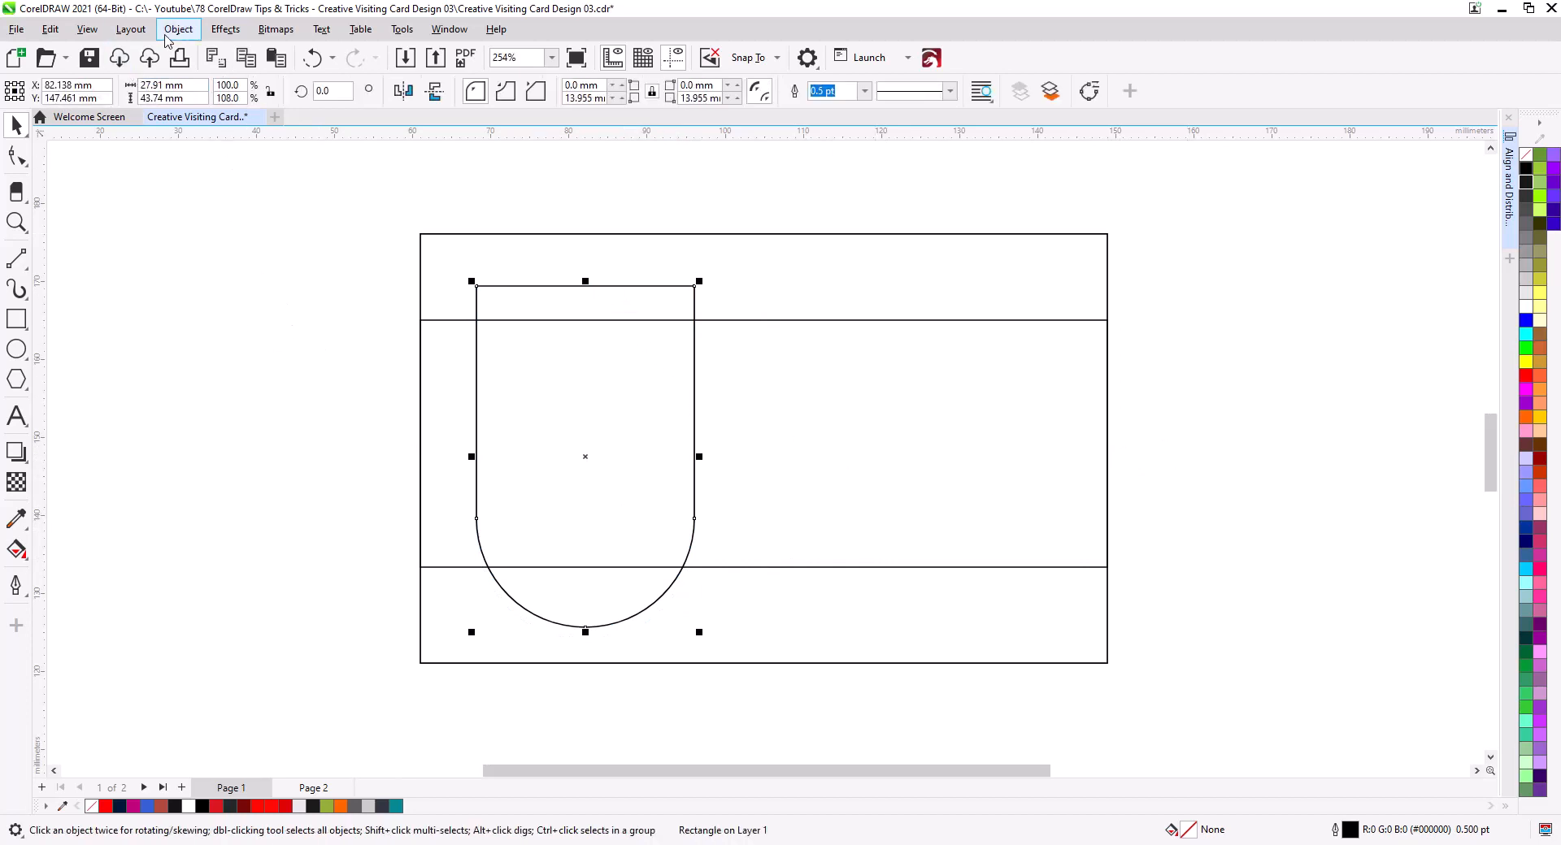
left_click(178, 29)
mouse_move(331, 478)
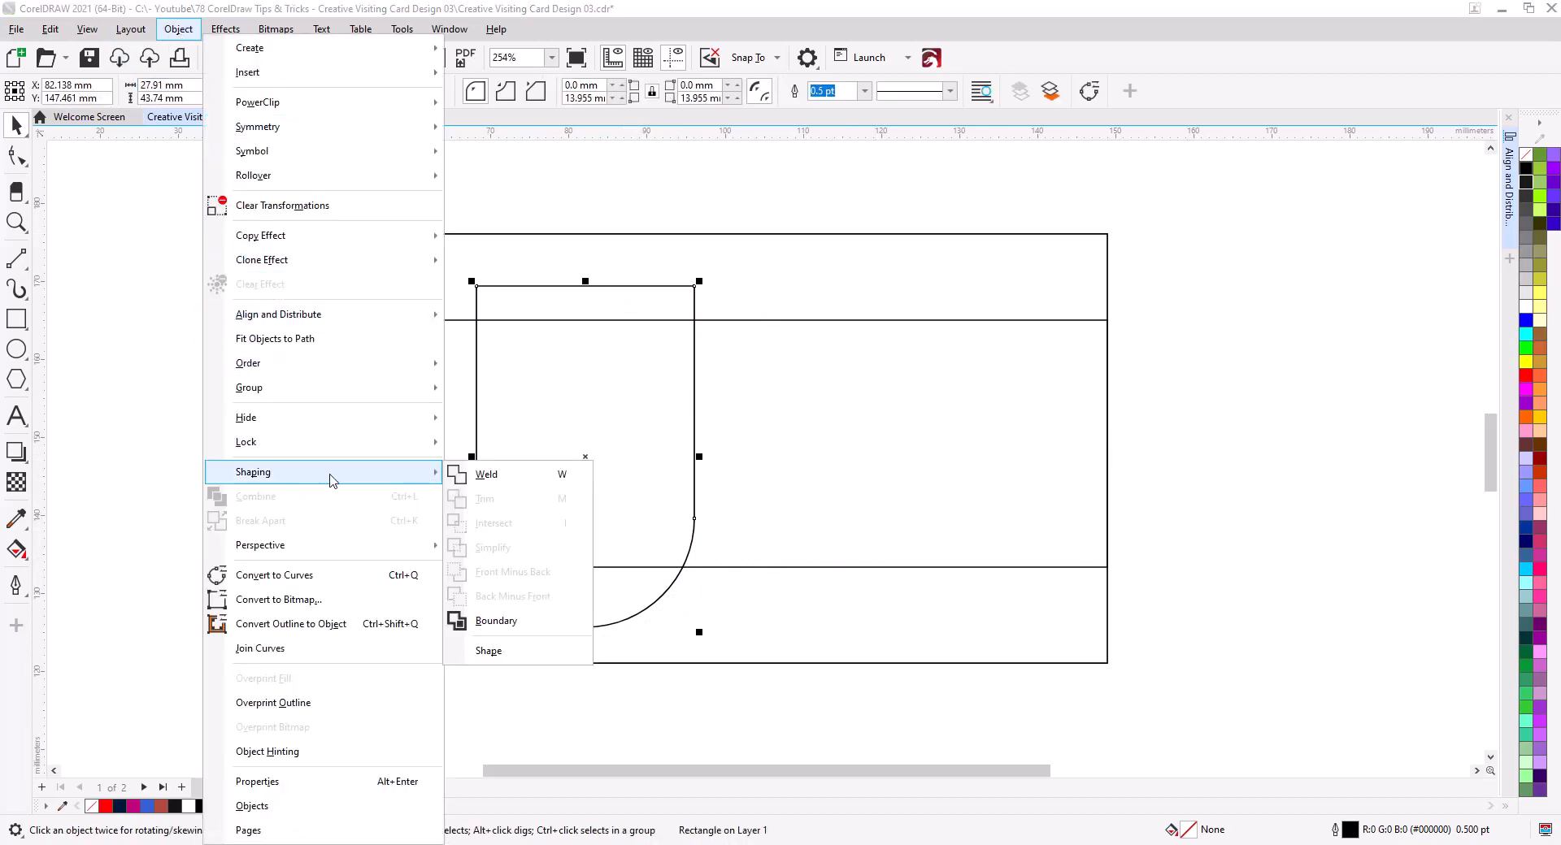
left_click(515, 477)
left_click(18, 156)
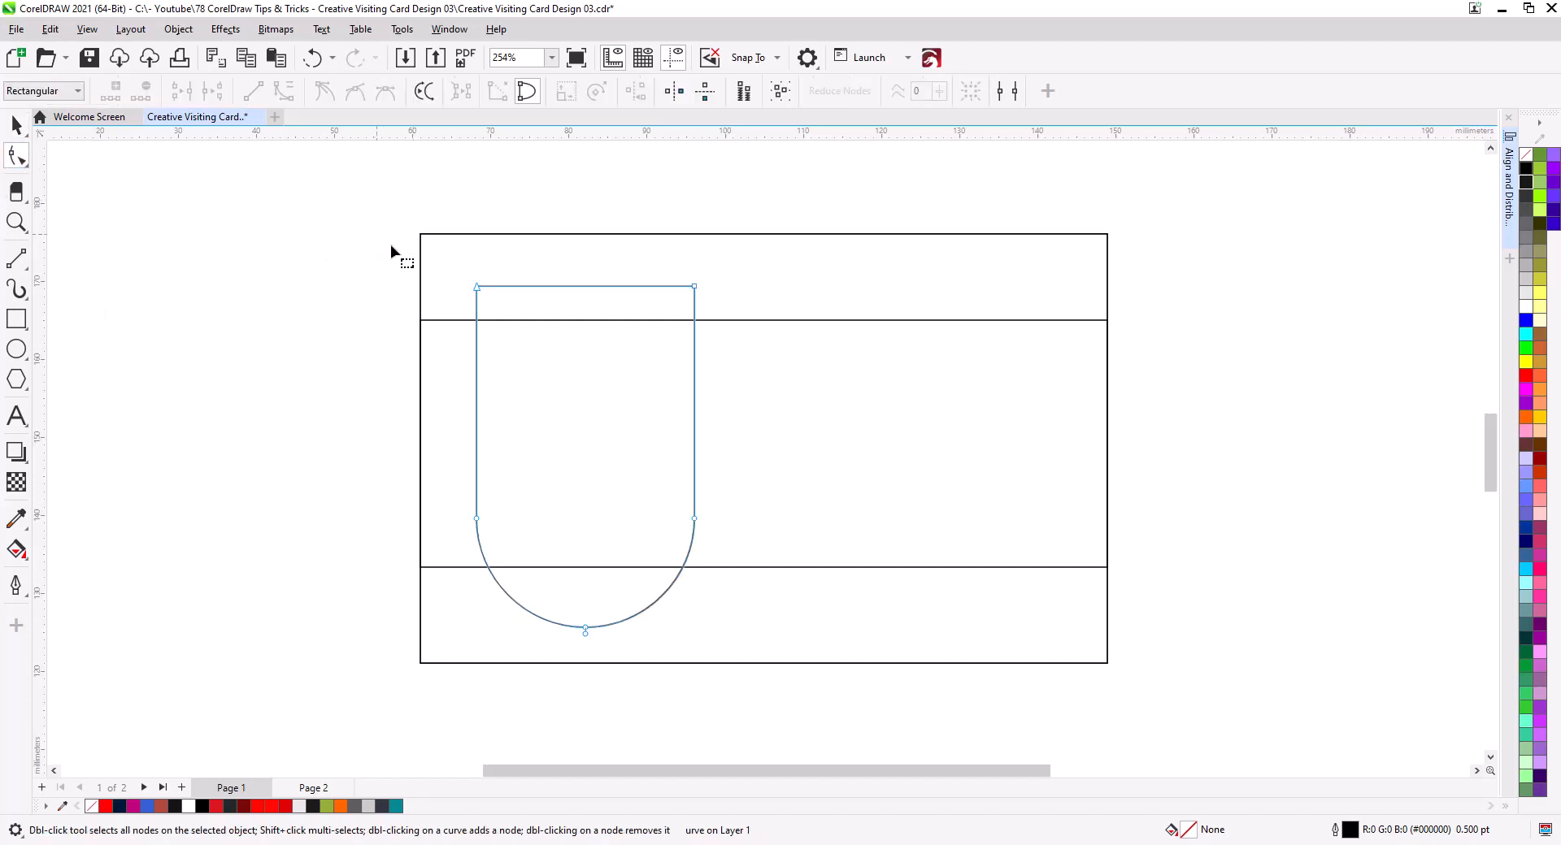
left_click_drag(390, 245, 696, 275)
left_click(16, 126)
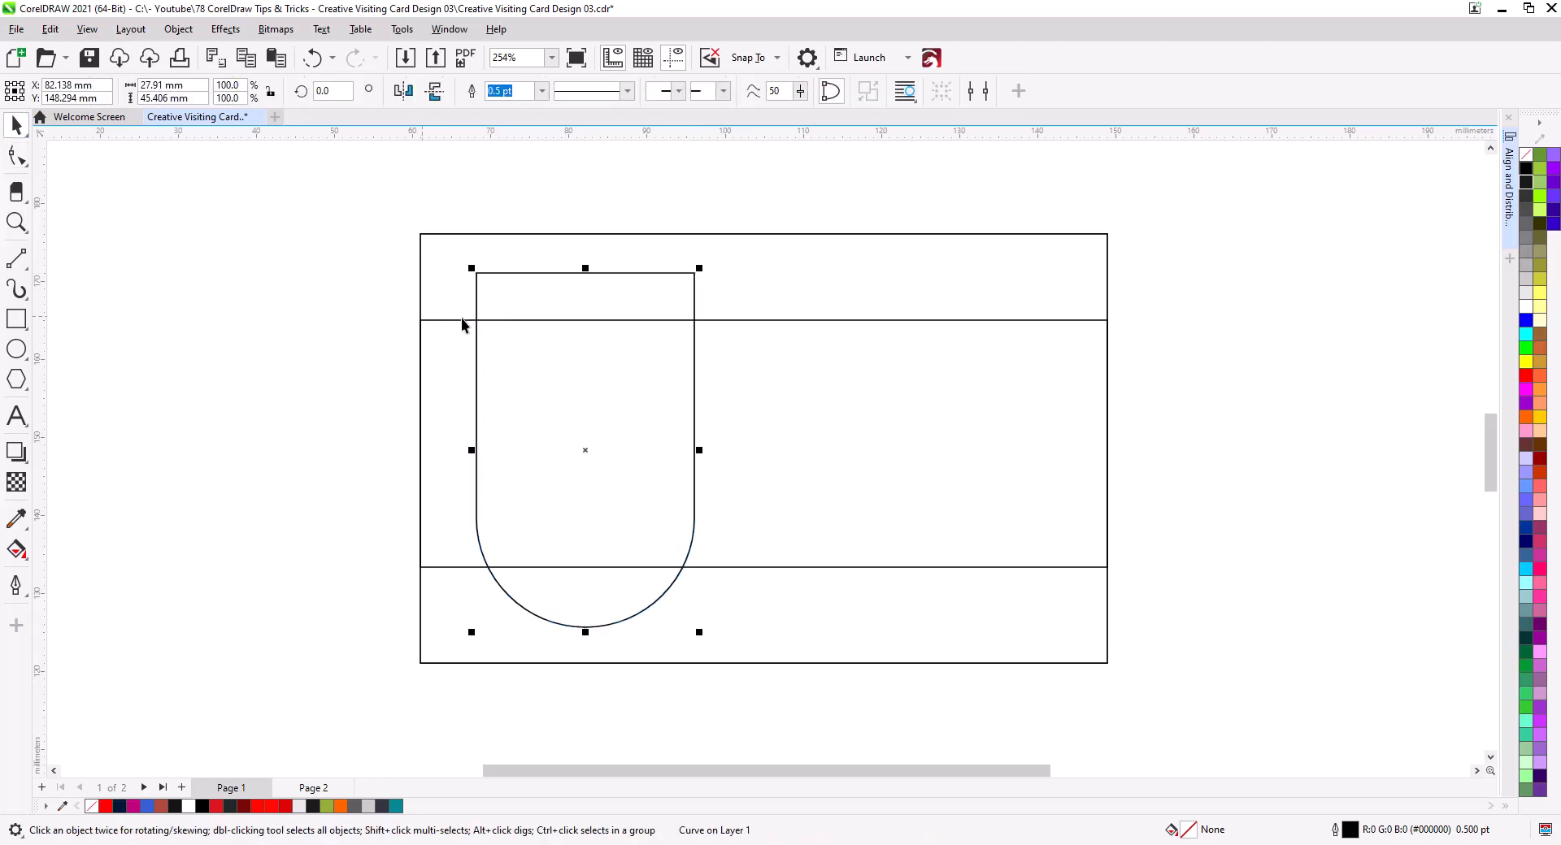
- Centre the round-bottomed shape and the horizontal band vertically on the card outline
left_click(463, 320, "shift")
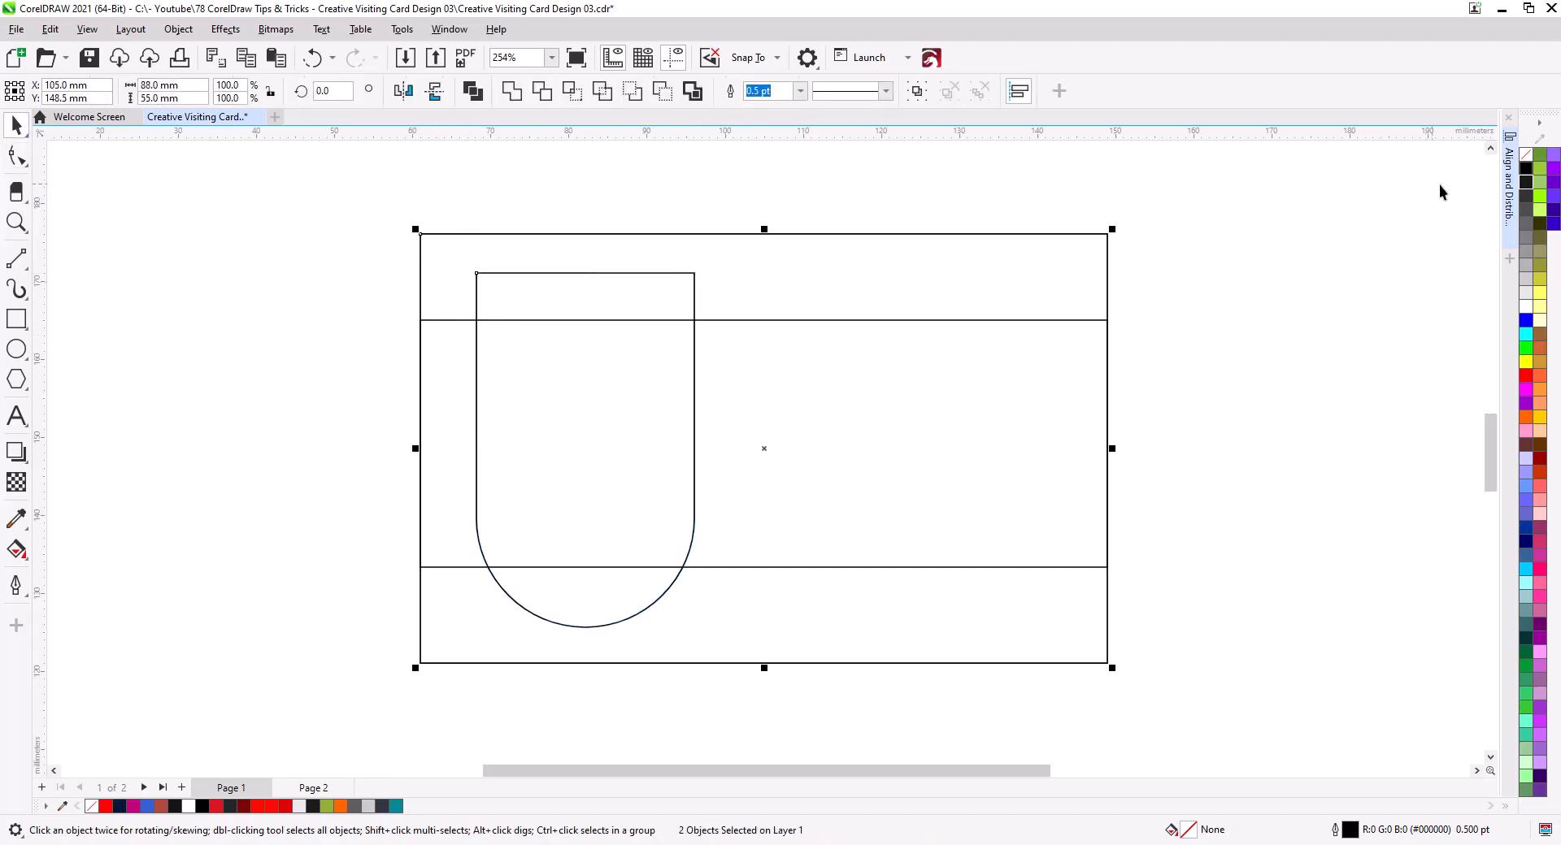
left_click(1509, 185)
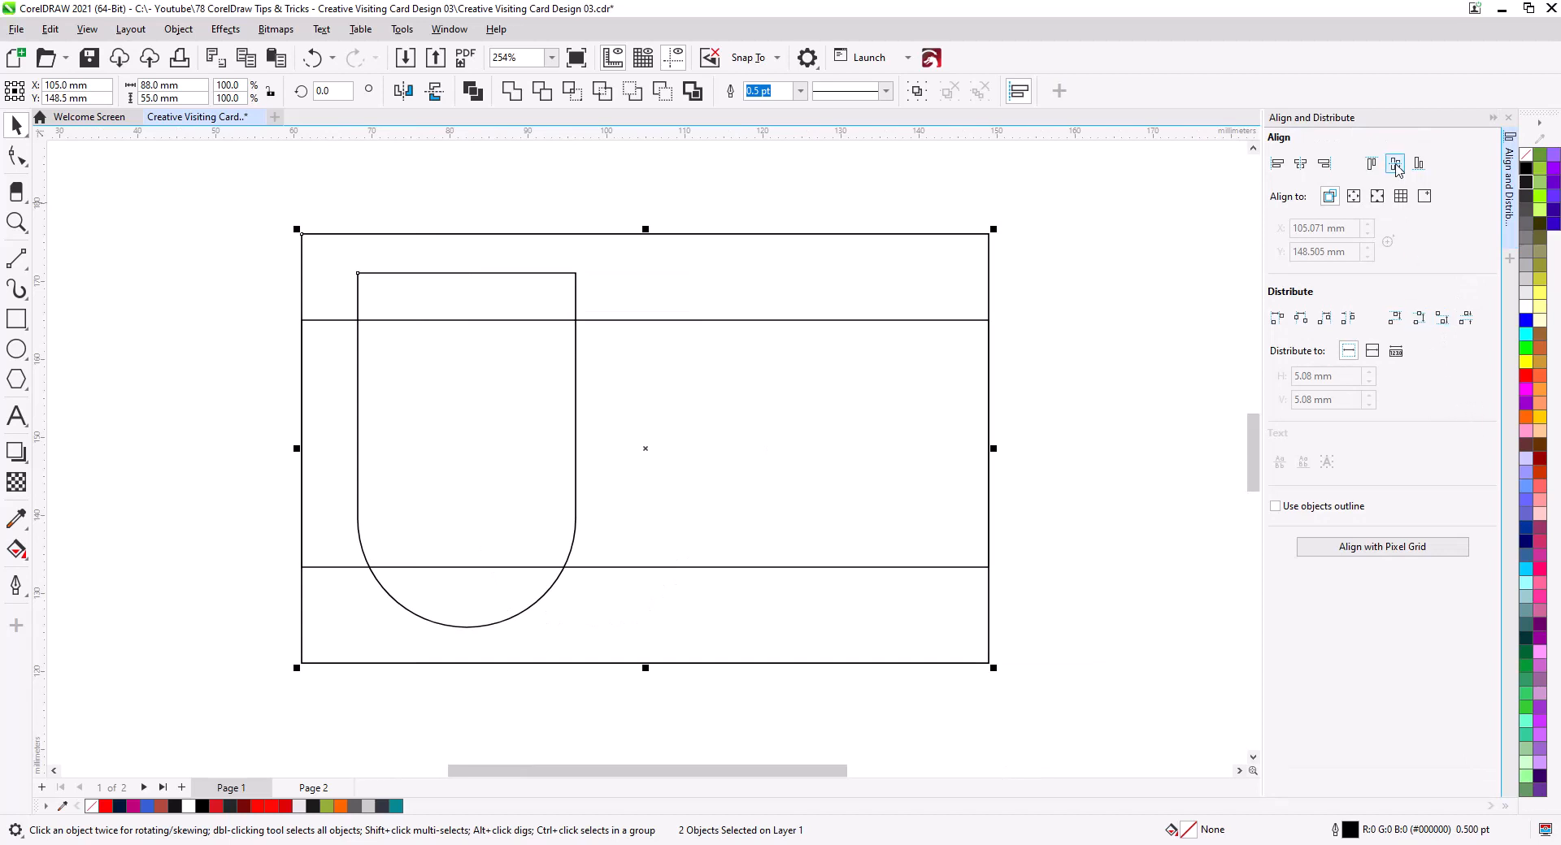
left_click(1396, 165)
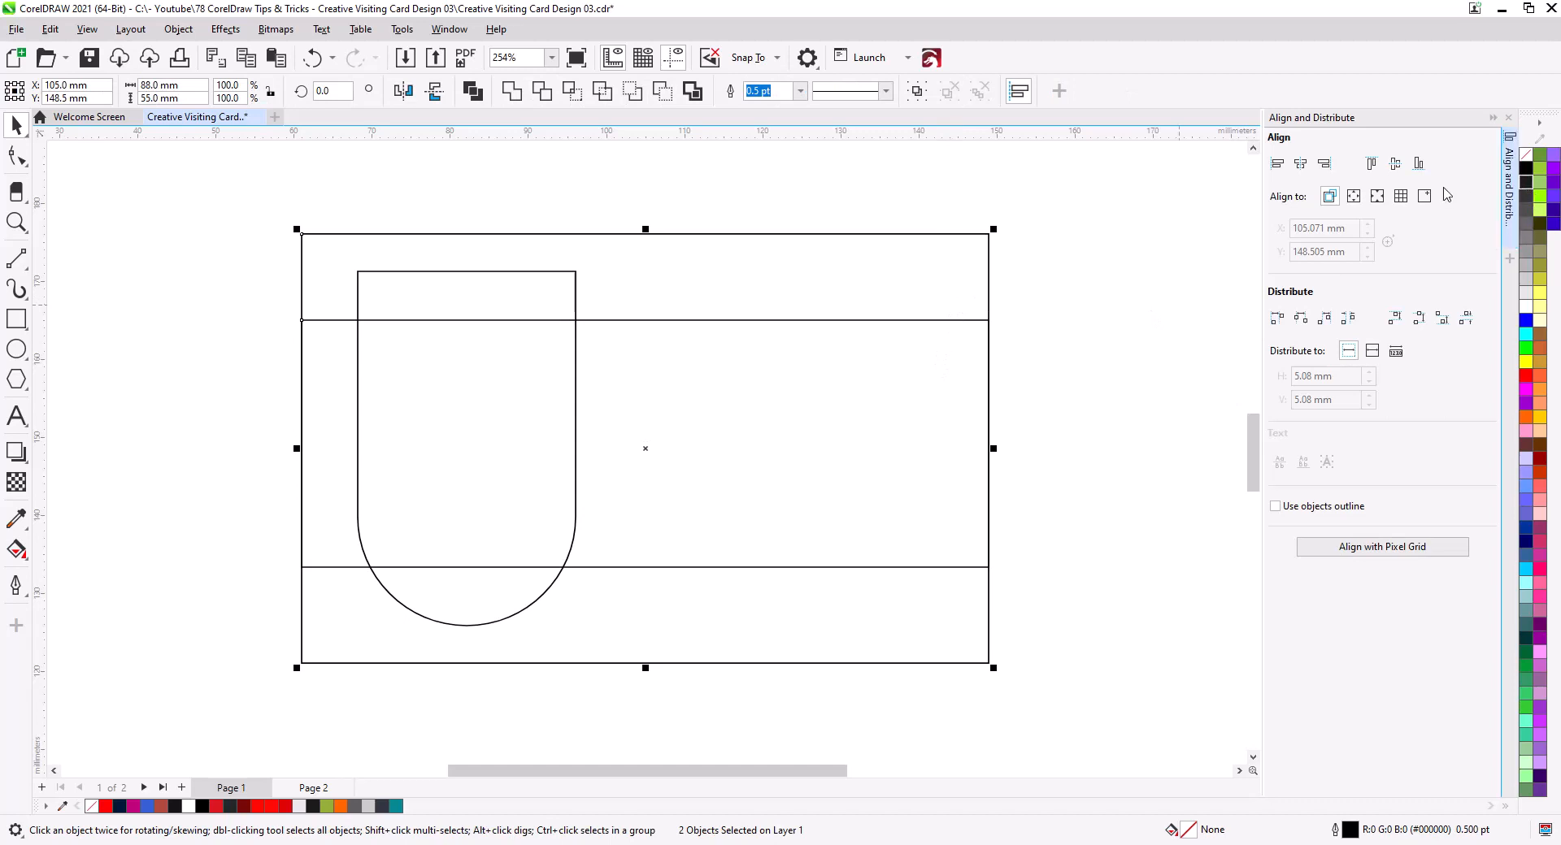
left_click(1396, 165)
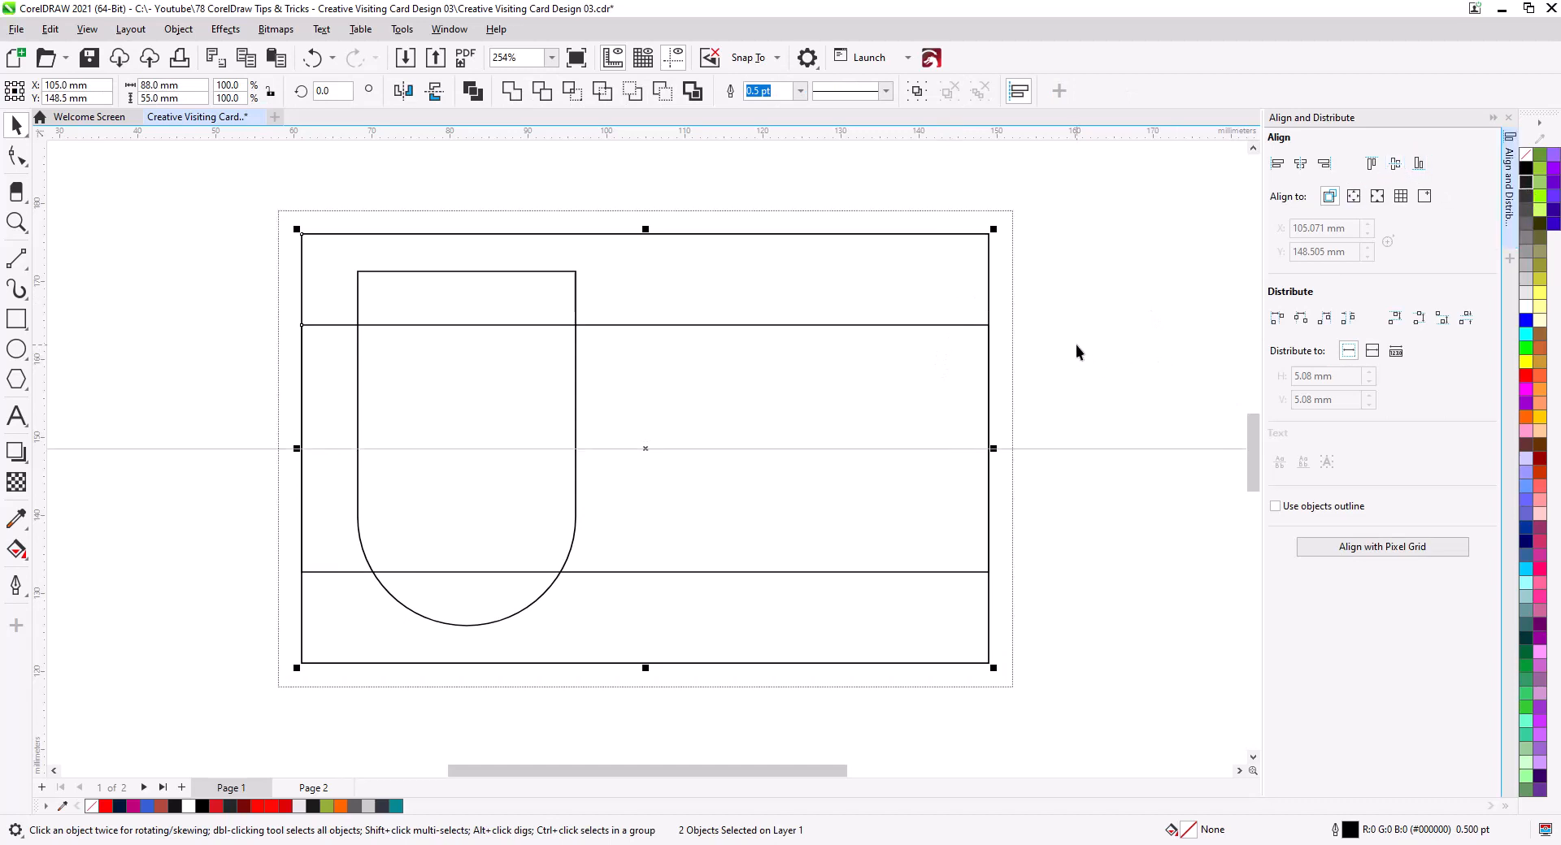
left_click(1075, 351)
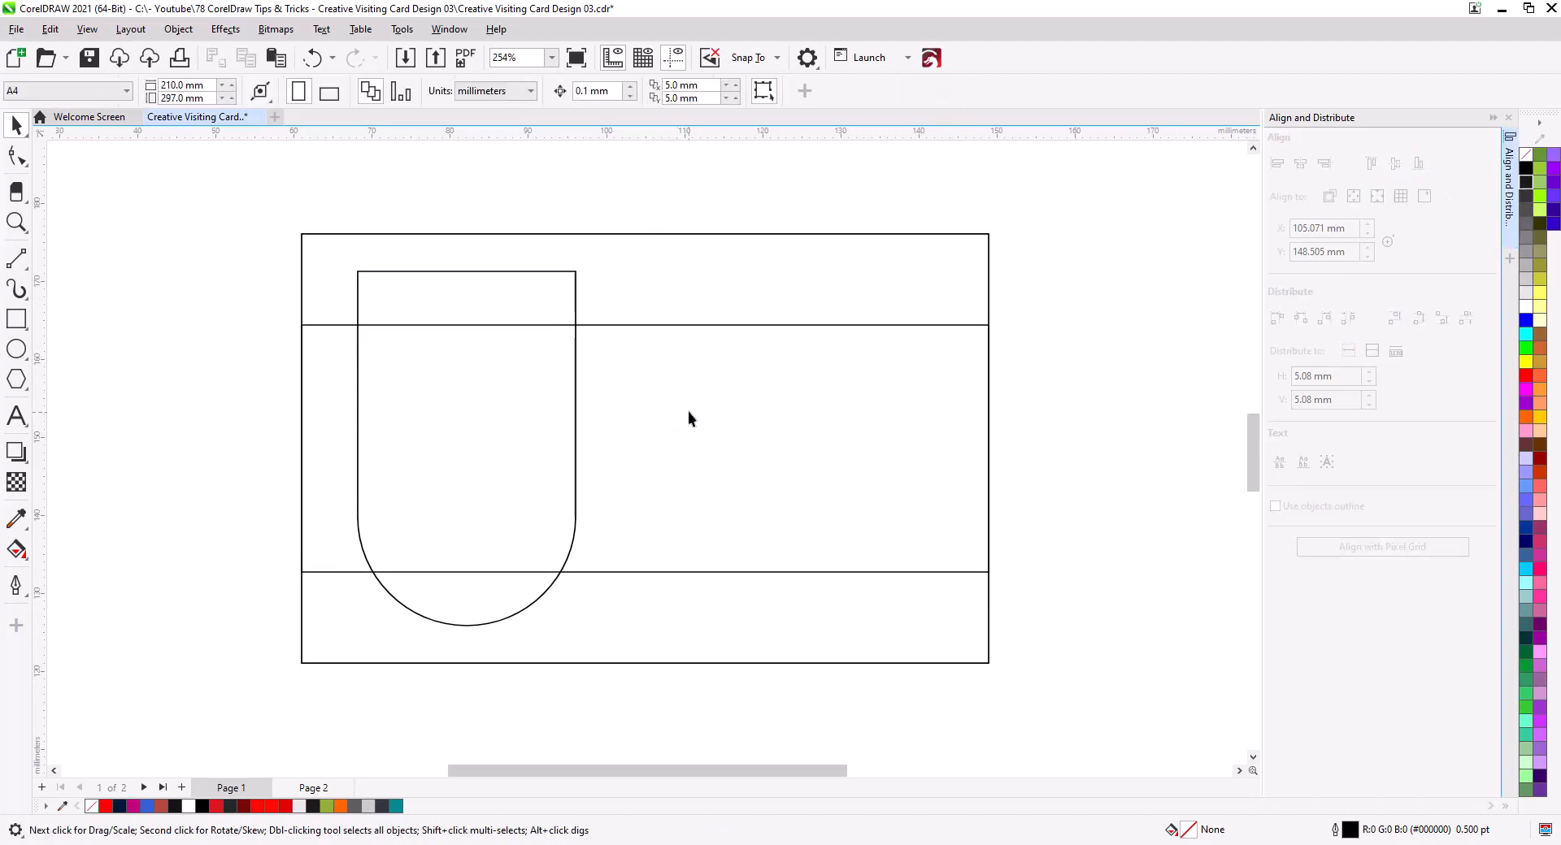
- Move the horizontal band straight up slightly, to a vertical position of about 150 mm
left_click(629, 446)
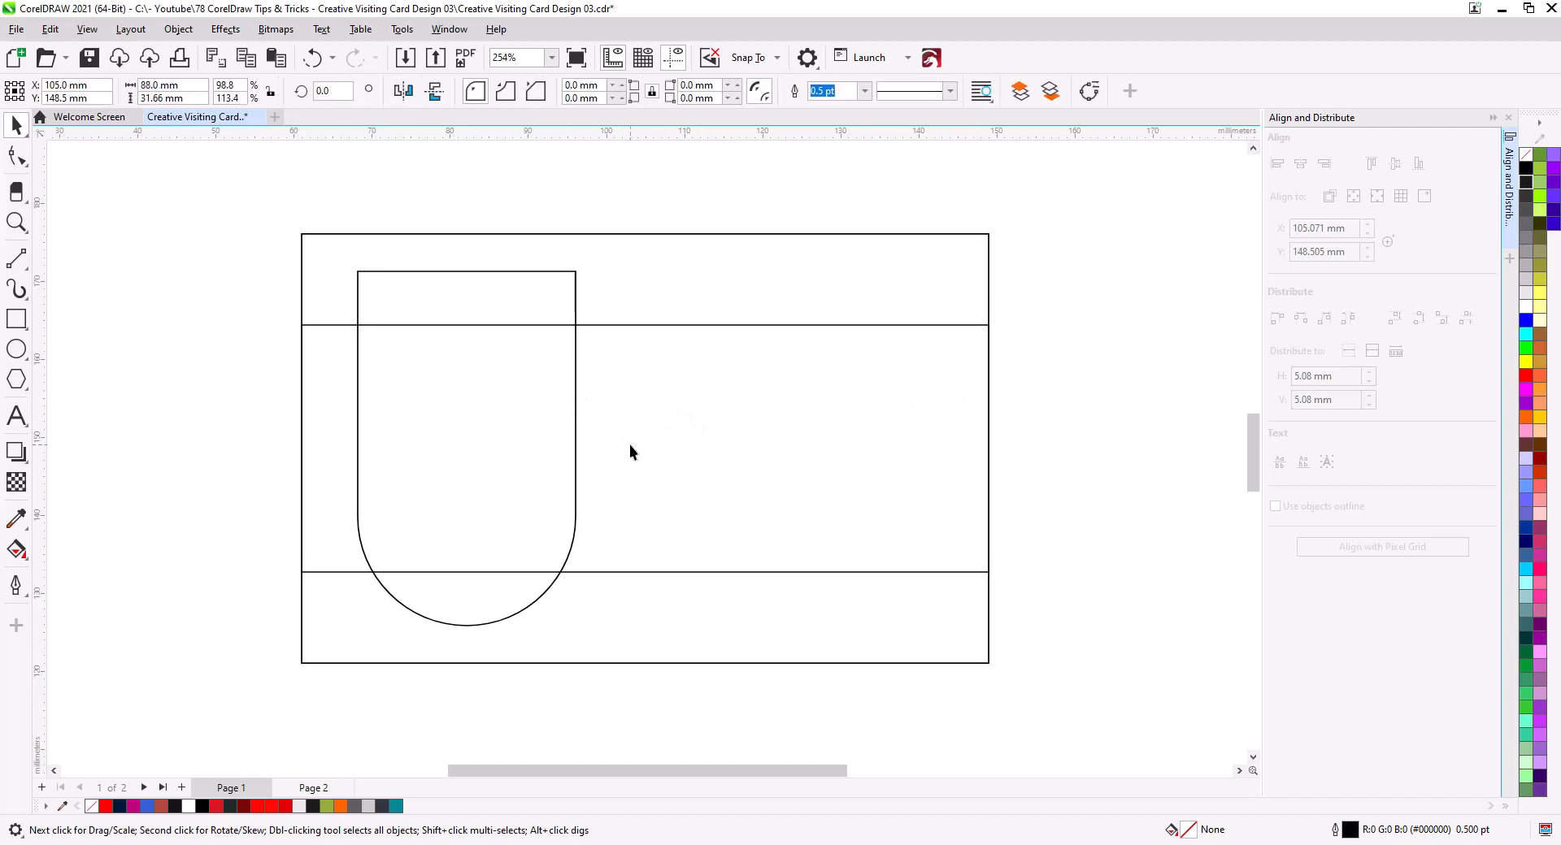
left_click_drag(662, 444, 664, 437)
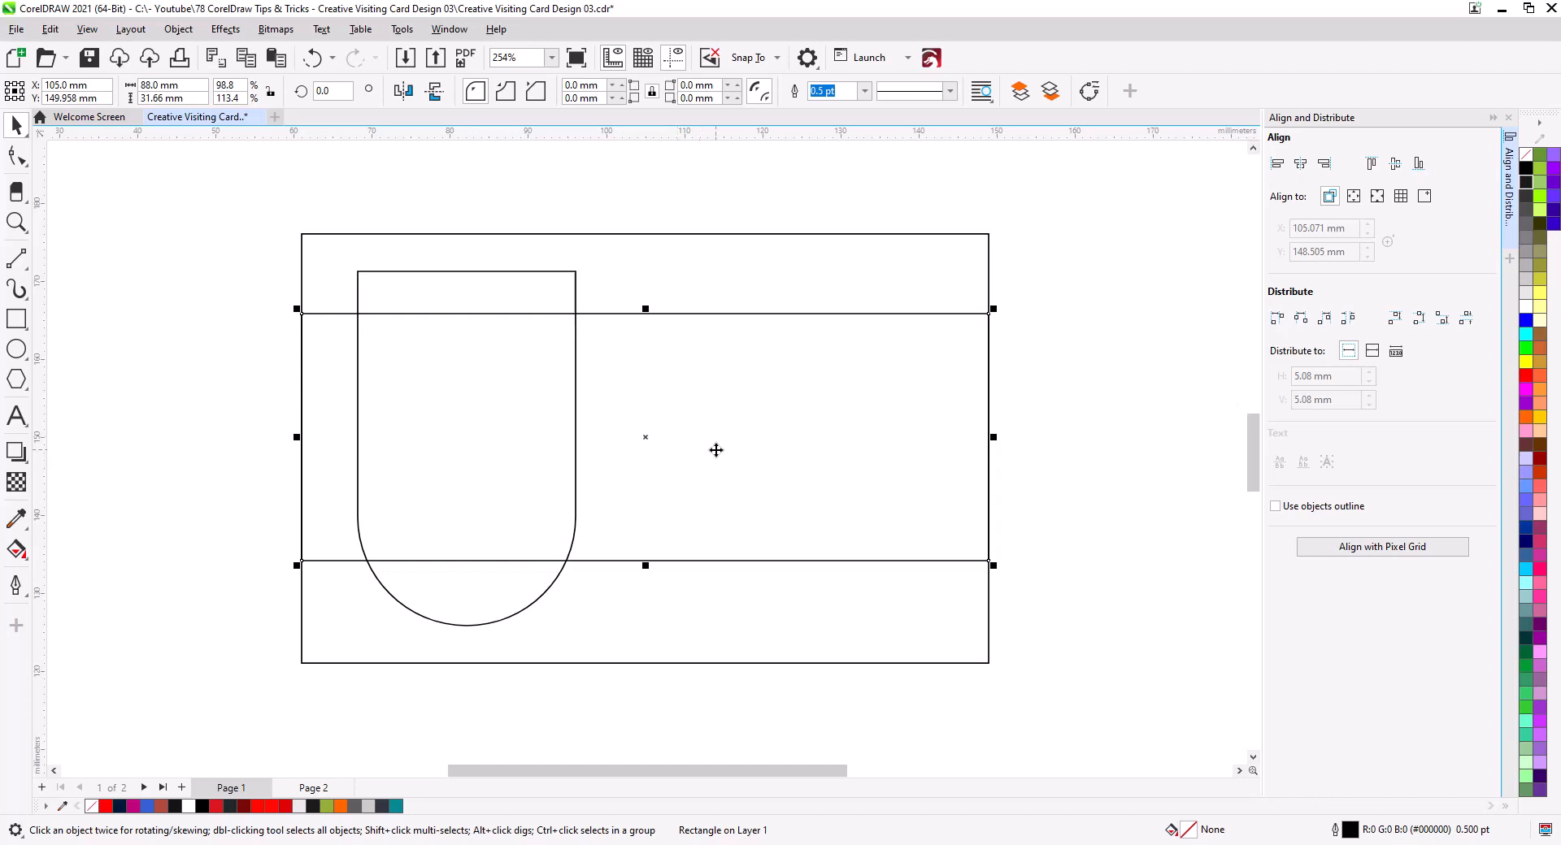
left_click(1038, 404)
- Draw a rectangle about 22.9 by 11.4 mm across the tall shape's top-right corner and round all its corners fully
scroll(522, 350, "up", 2)
left_click_drag(538, 342, 492, 443)
left_click(16, 319)
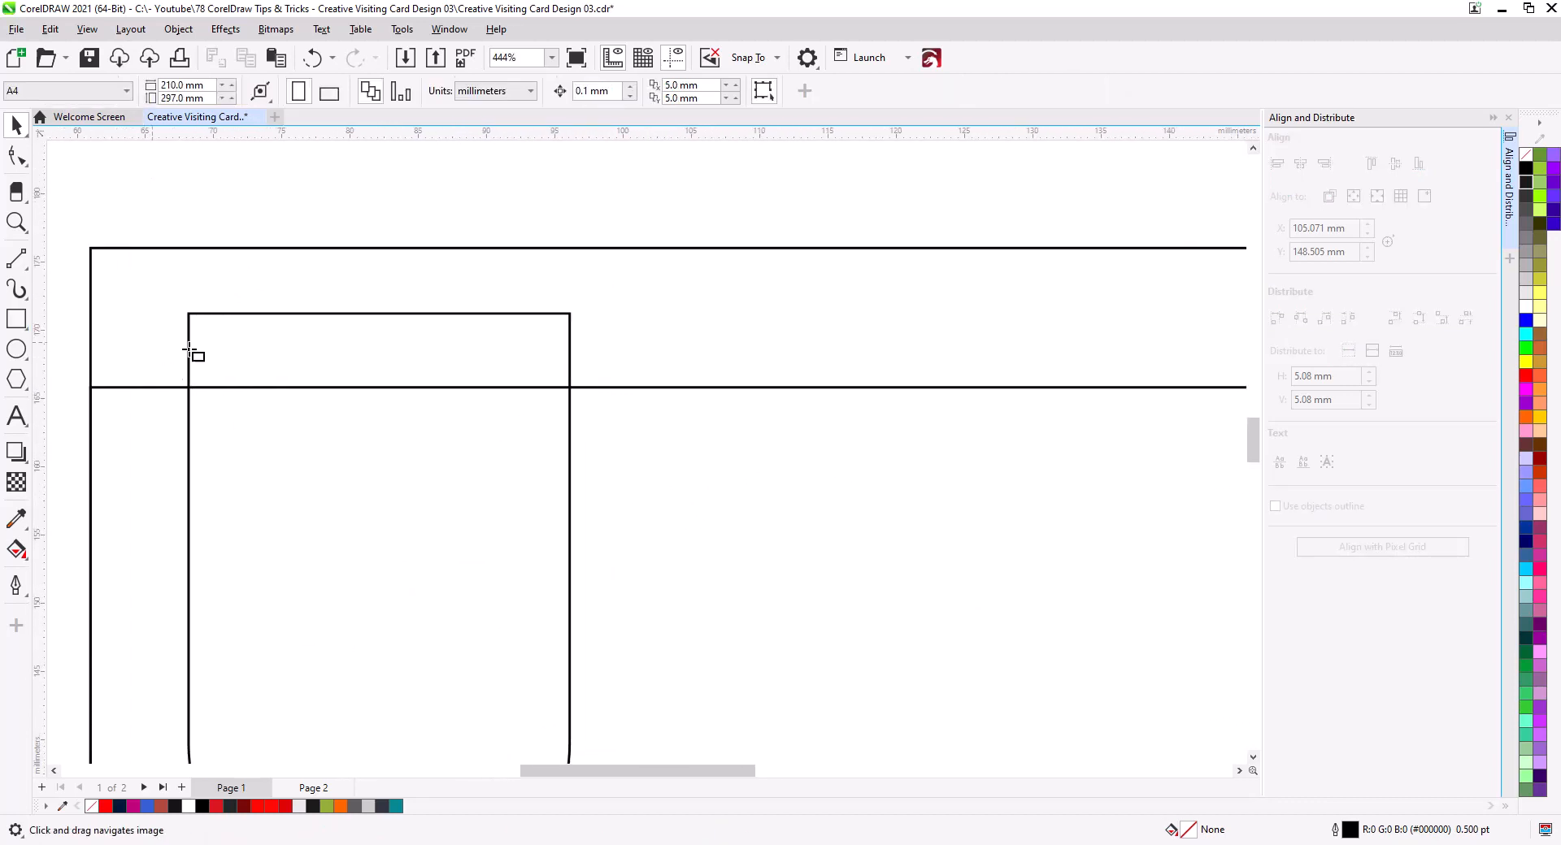
mouse_move(472, 316)
left_mouse_down()
mouse_move(616, 463)
mouse_move(675, 484)
mouse_move(784, 470)
left_mouse_up()
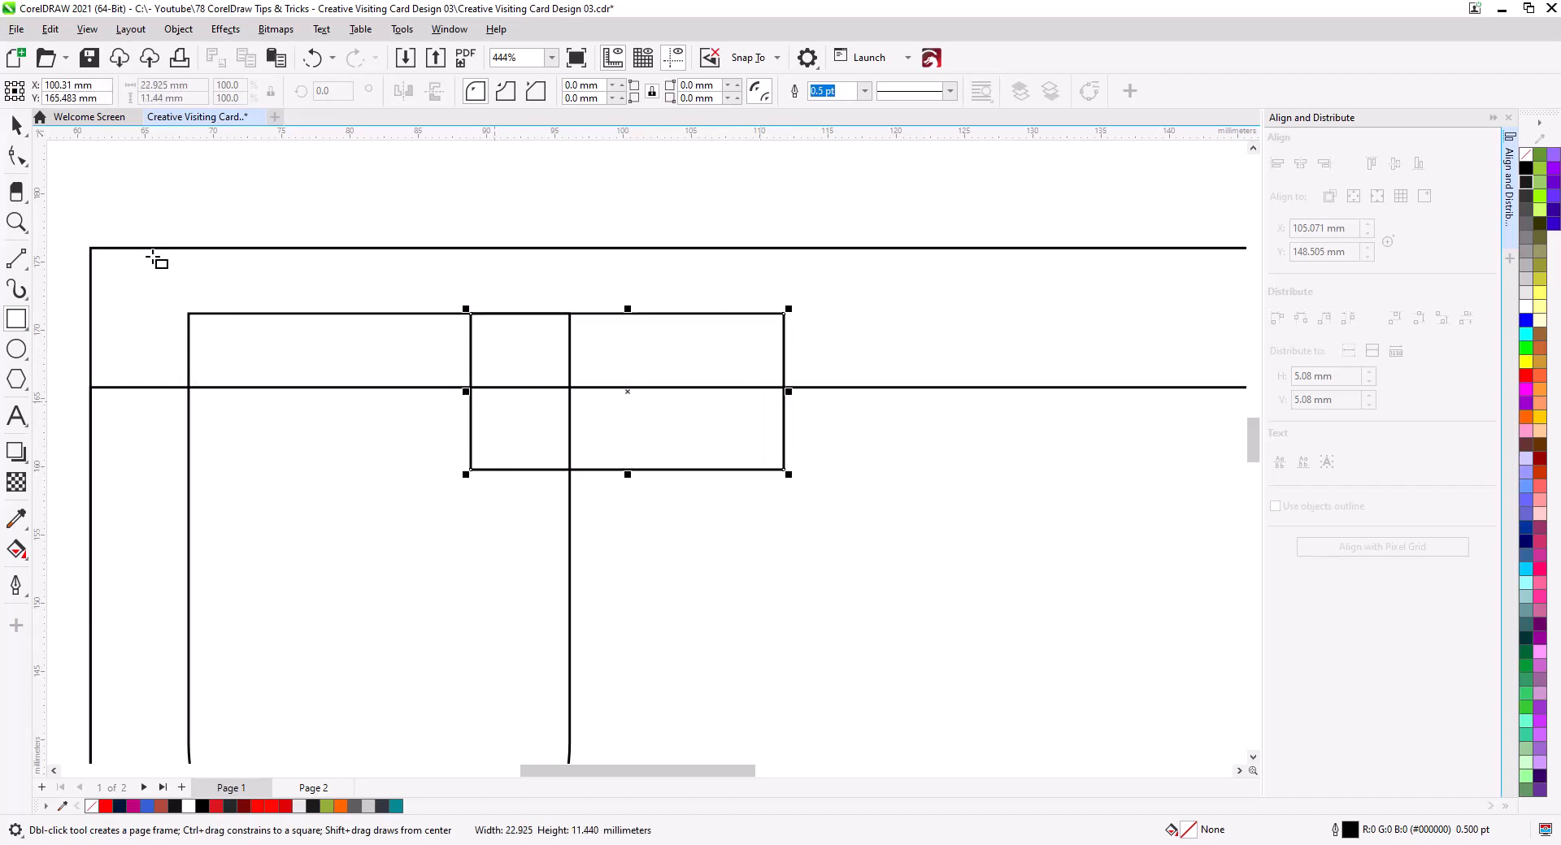
left_click(17, 154)
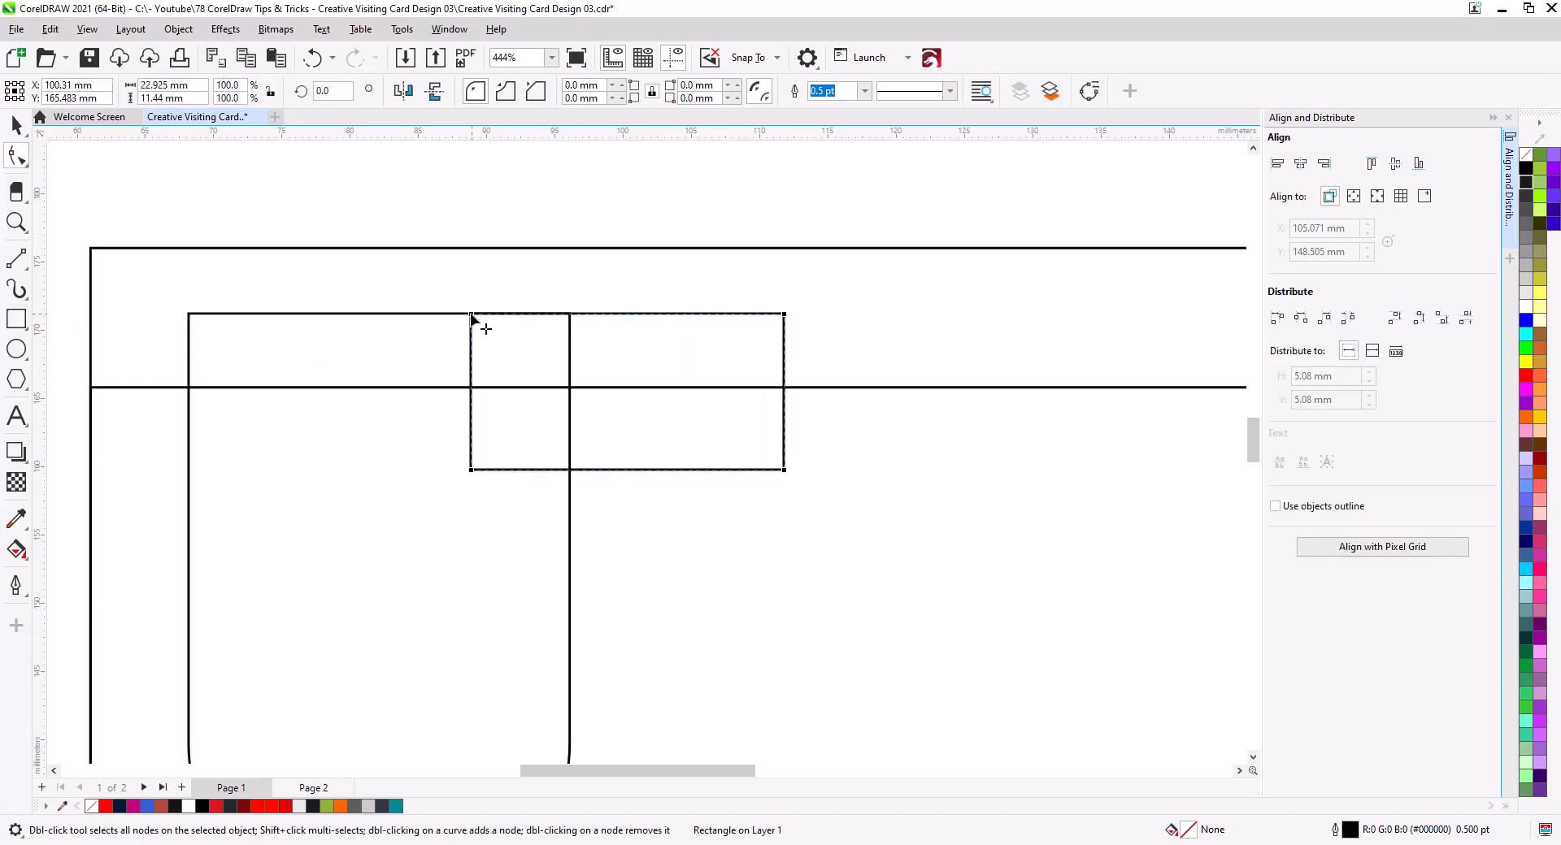
left_click_drag(471, 315, 452, 439)
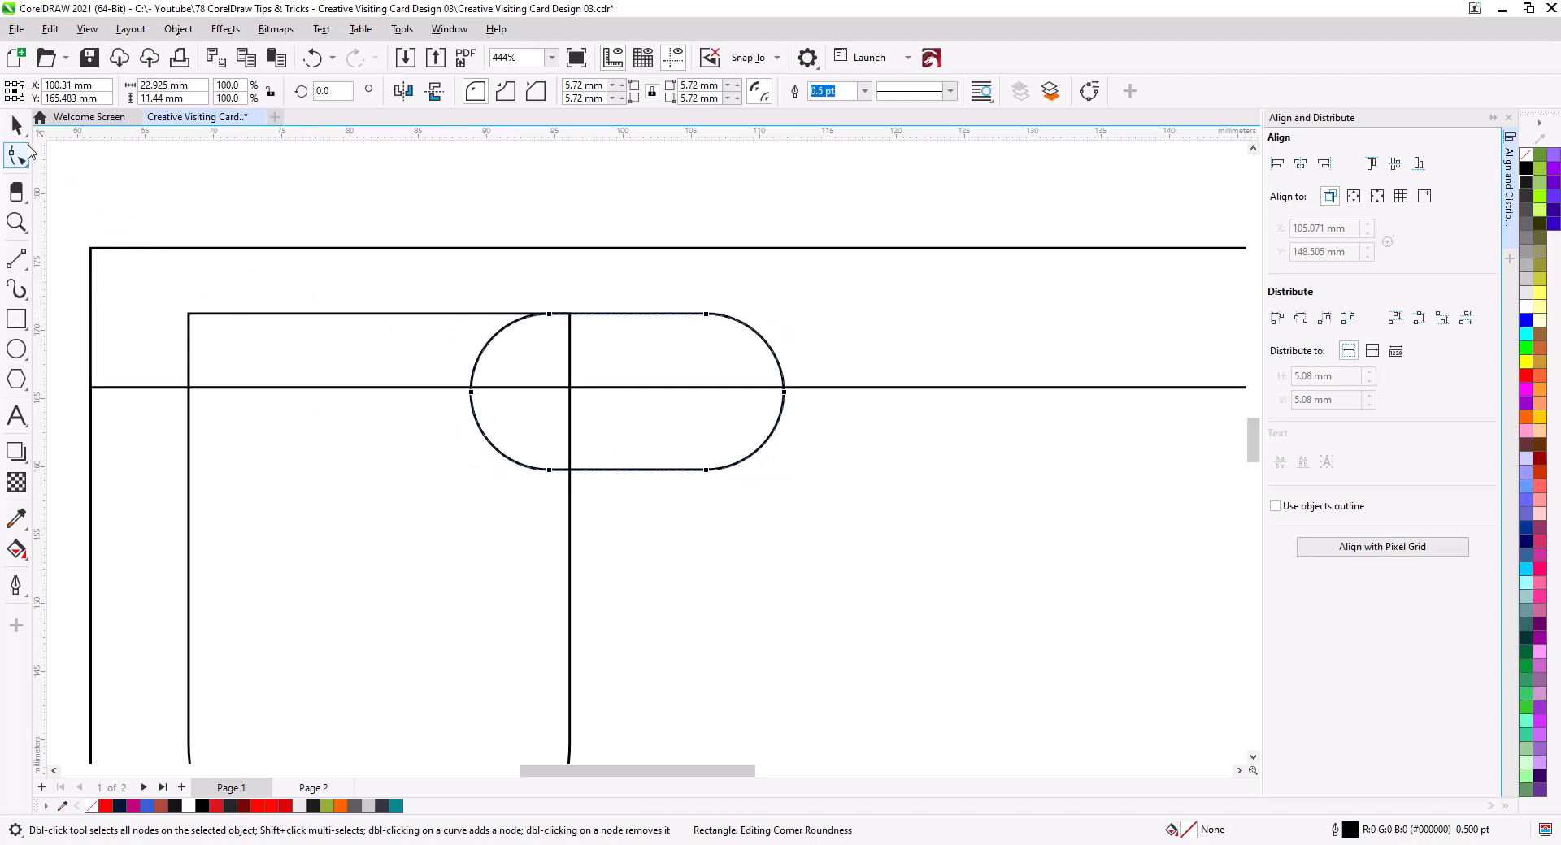
left_click(16, 125)
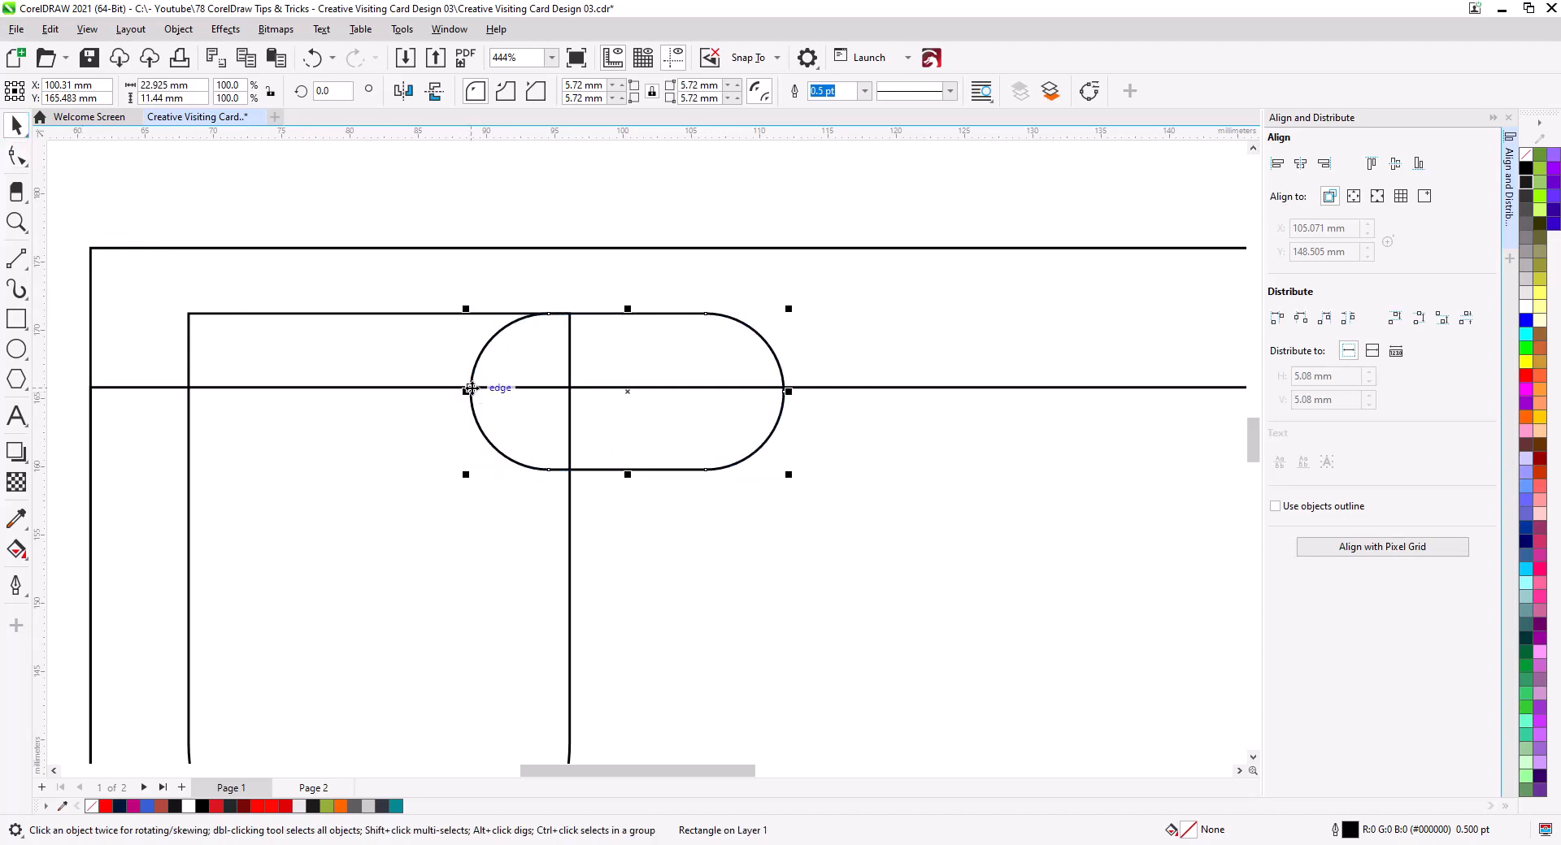
- Move the pill shape against the outside of the tall shape's right edge and place a copy inside its left edge
left_click_drag(470, 390, 569, 390)
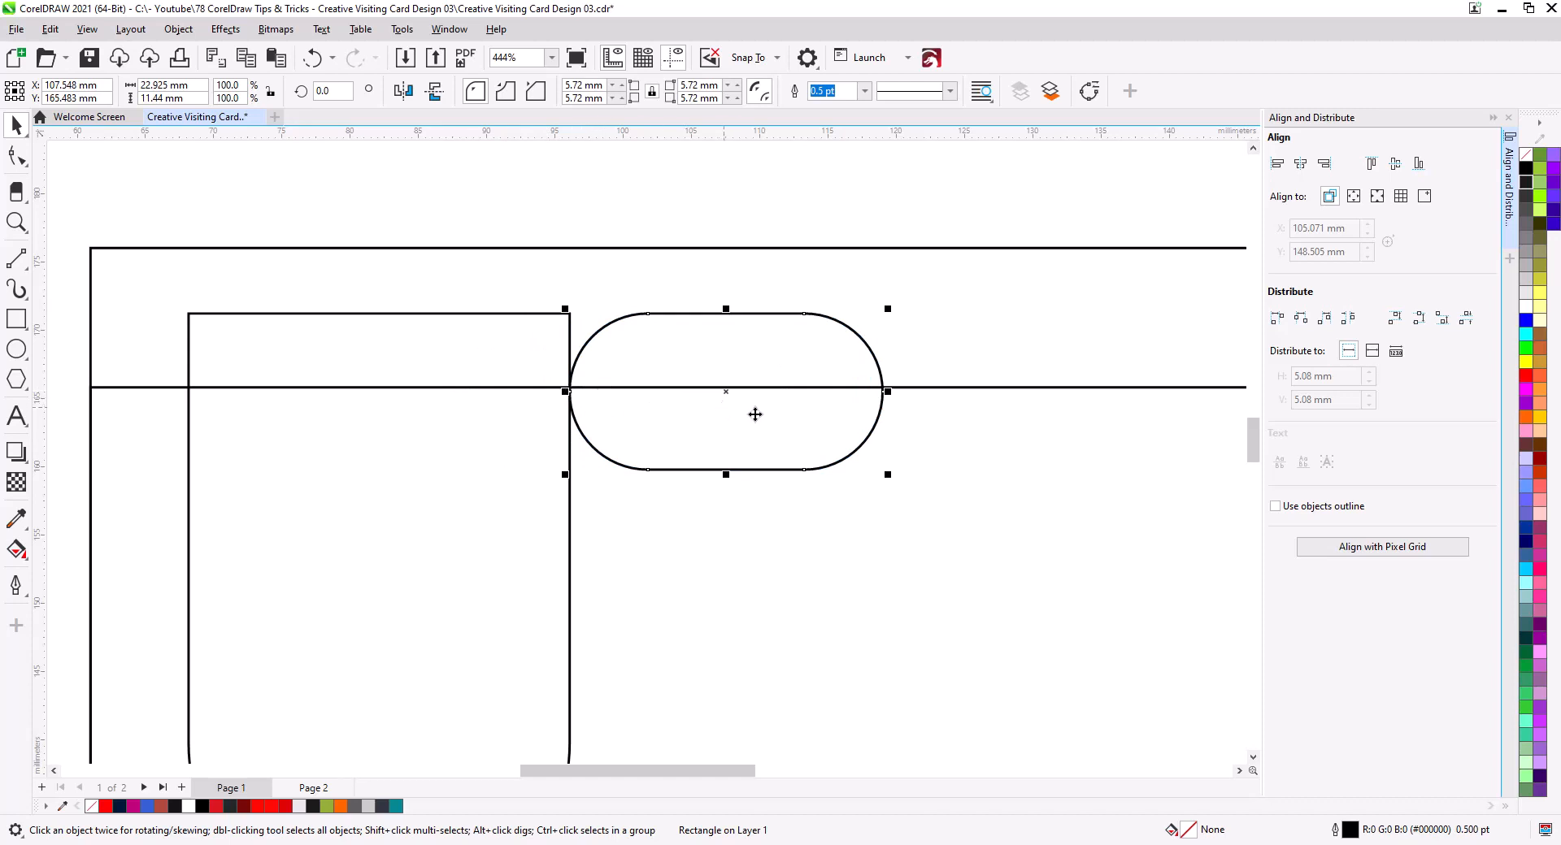
left_click_drag(570, 391, 187, 386)
left_click(267, 426)
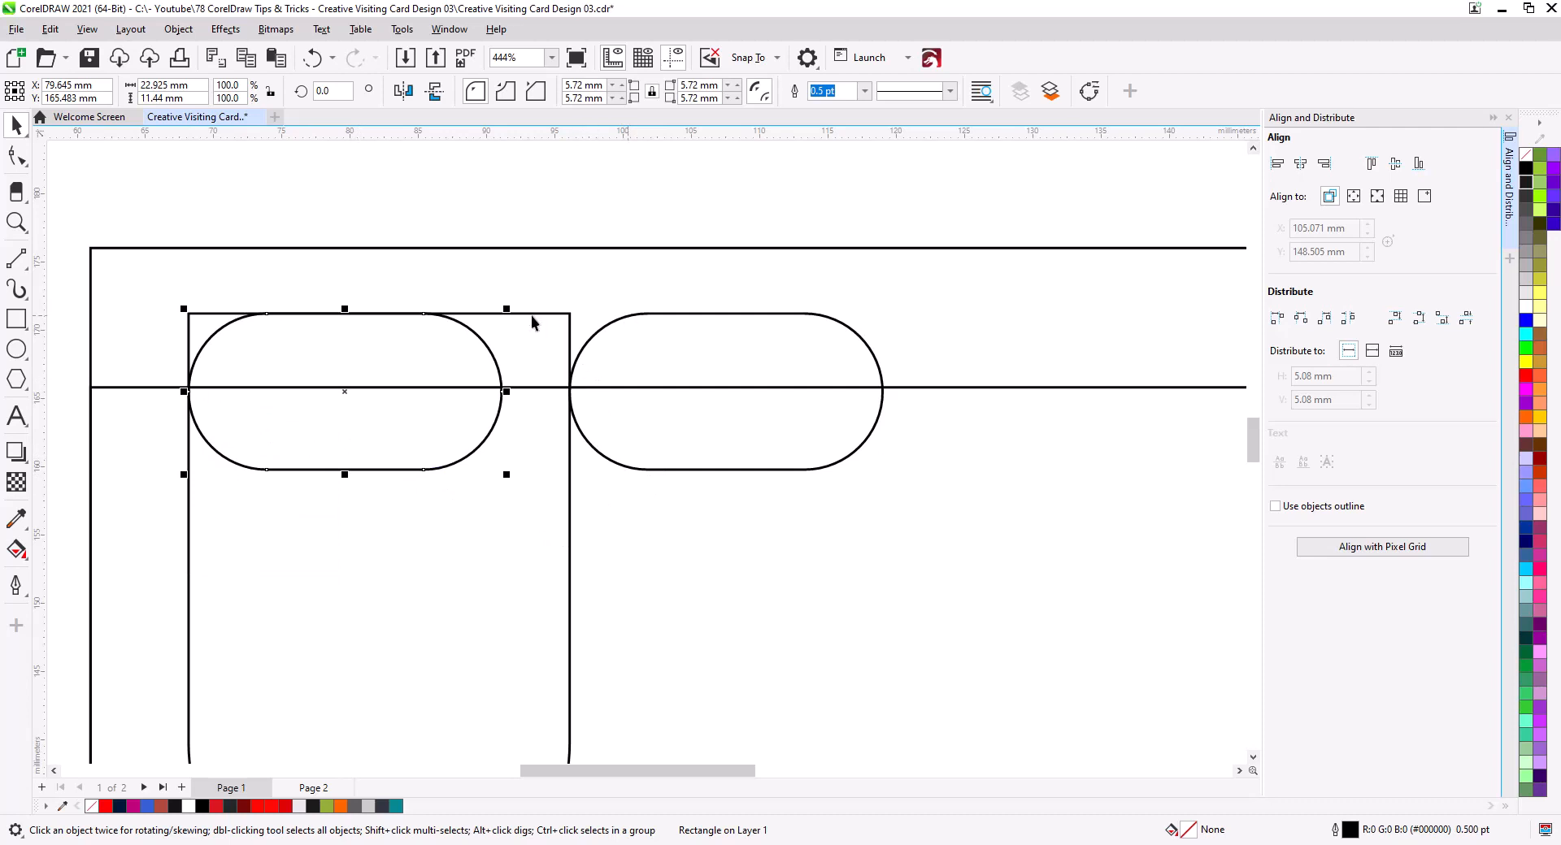
- Draw a horizontal line about 10 mm long along the tall shape's top edge, extending to the right pill's top
left_click(16, 258)
left_click_drag(545, 313, 690, 313)
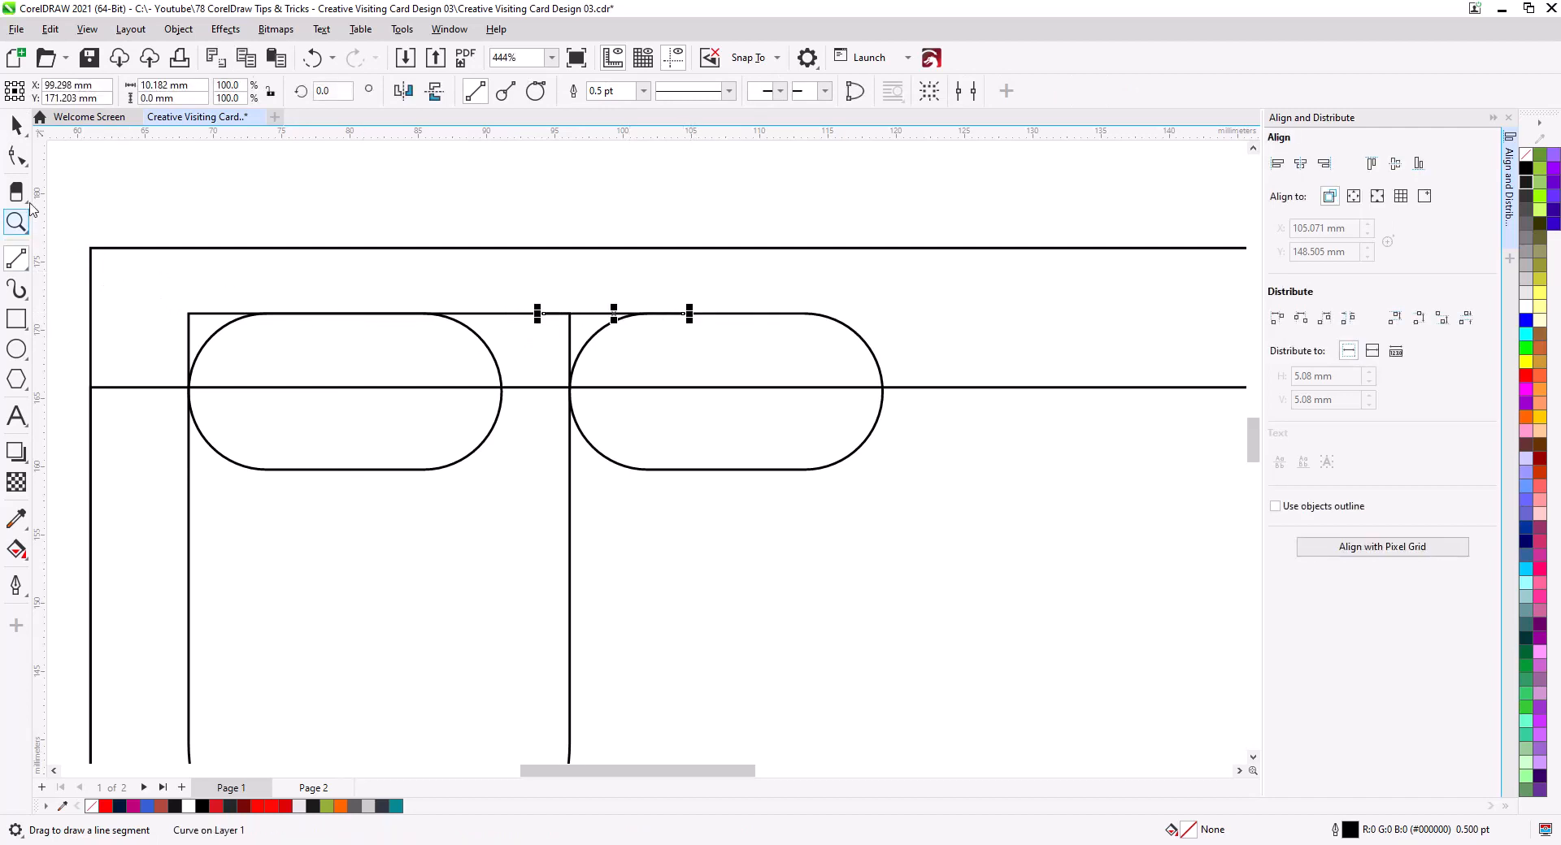
left_click(16, 125)
- Align the top edges of the right pill and the tall round-bottomed shape
left_click(650, 342)
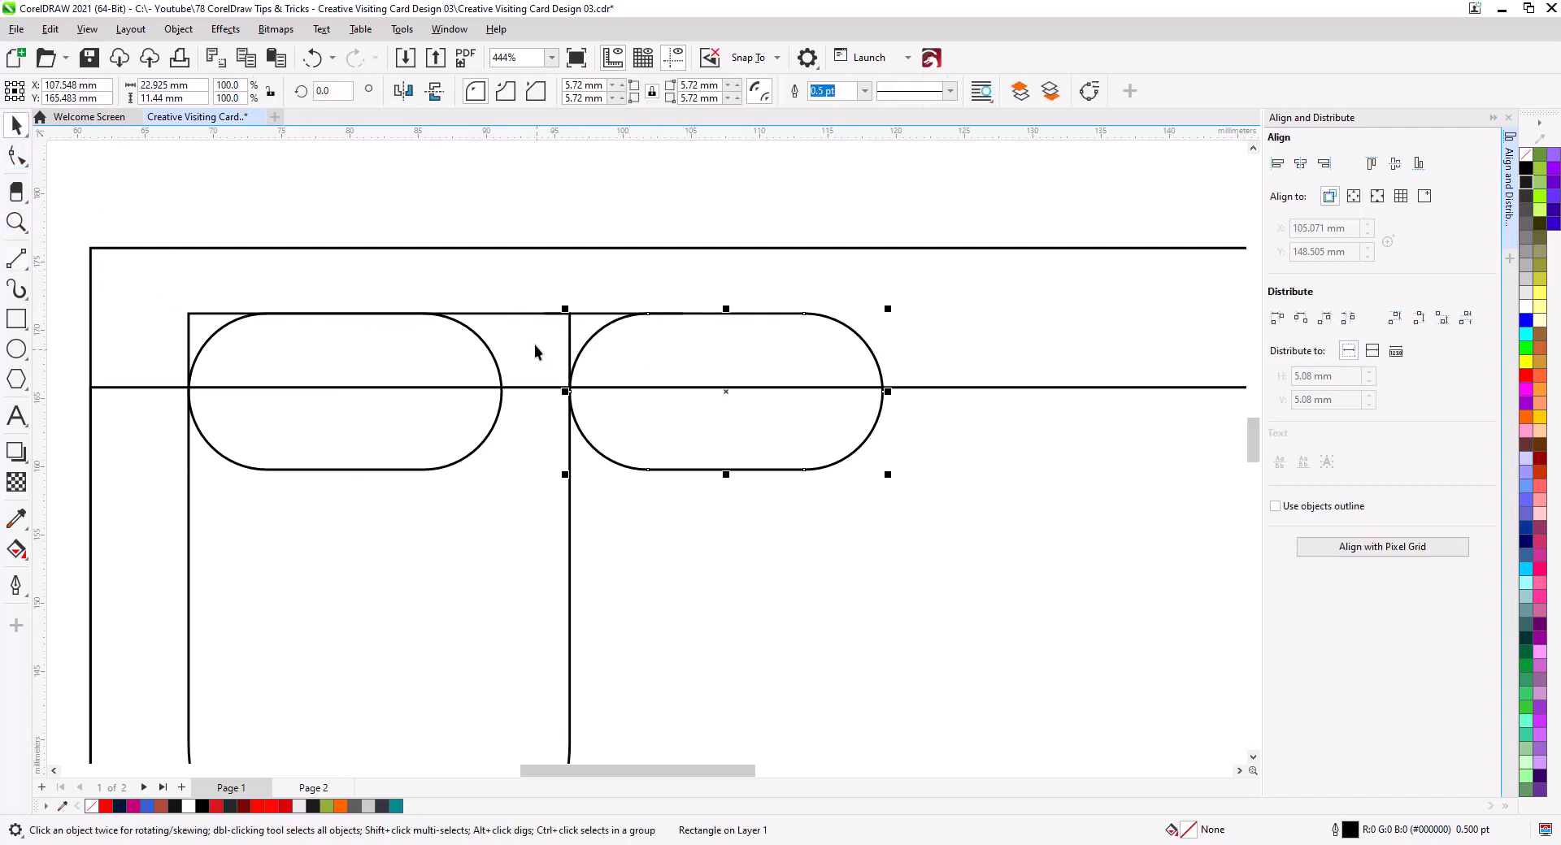
left_click(530, 338, "shift")
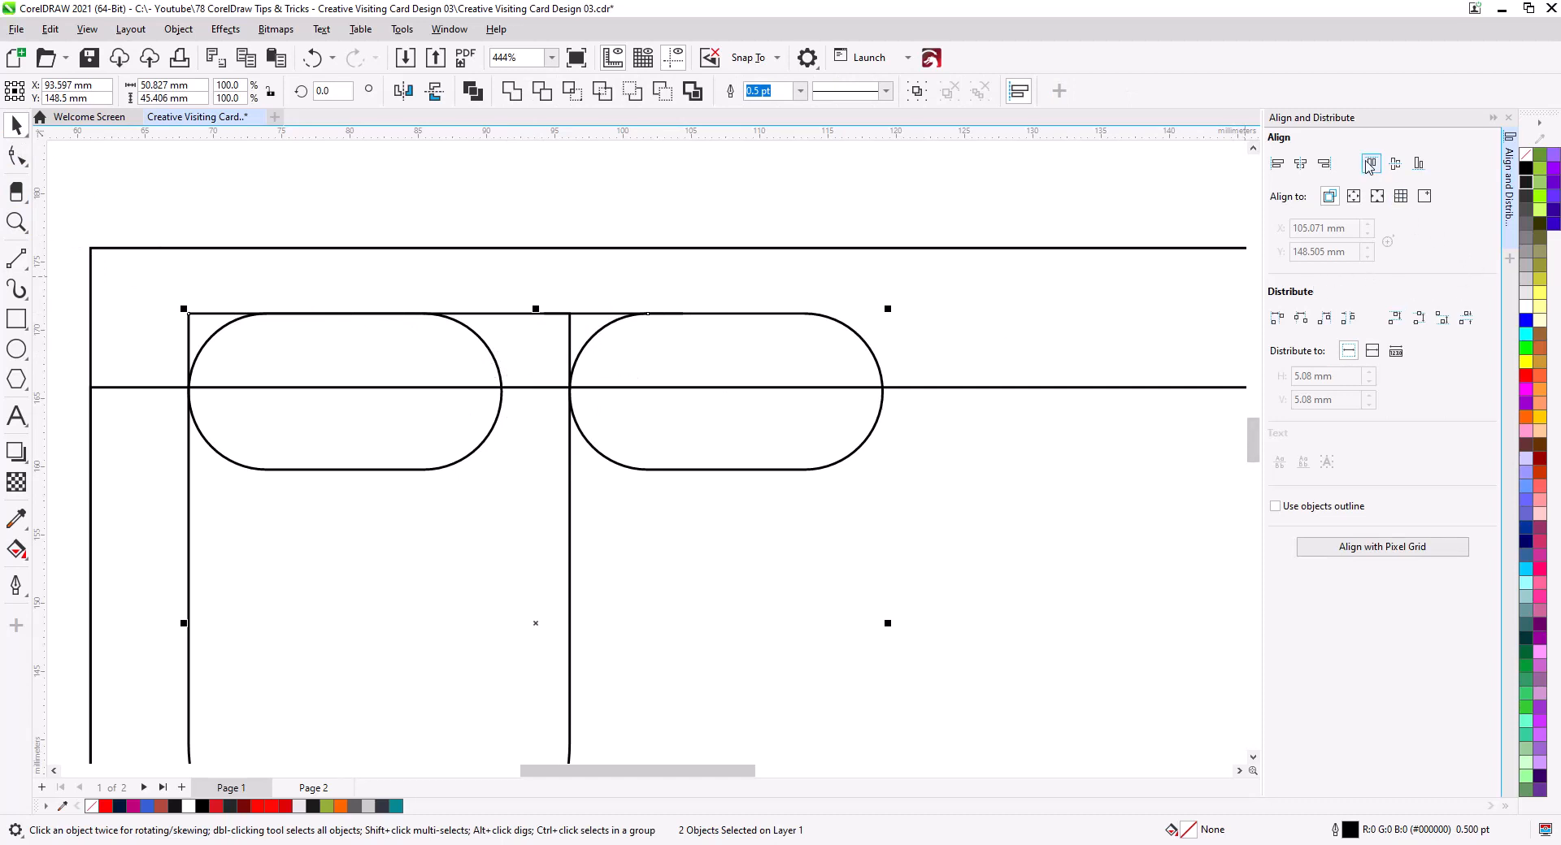
left_click(734, 212)
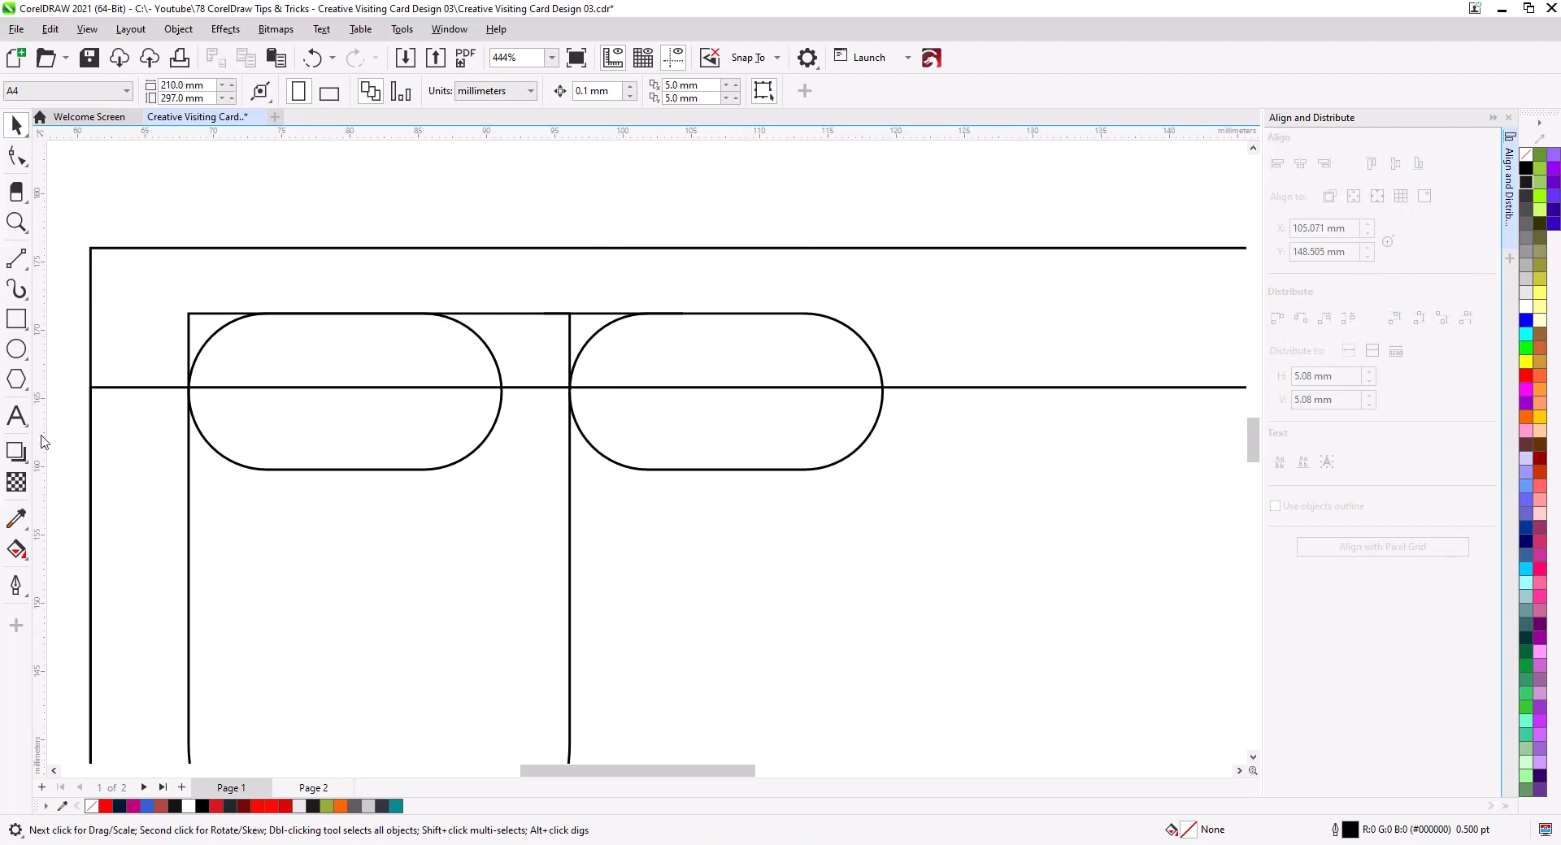
- Smart Fill the three regions between the column's top edge and the band's upper line with green #92B039, excluding the right pill
left_click(20, 551)
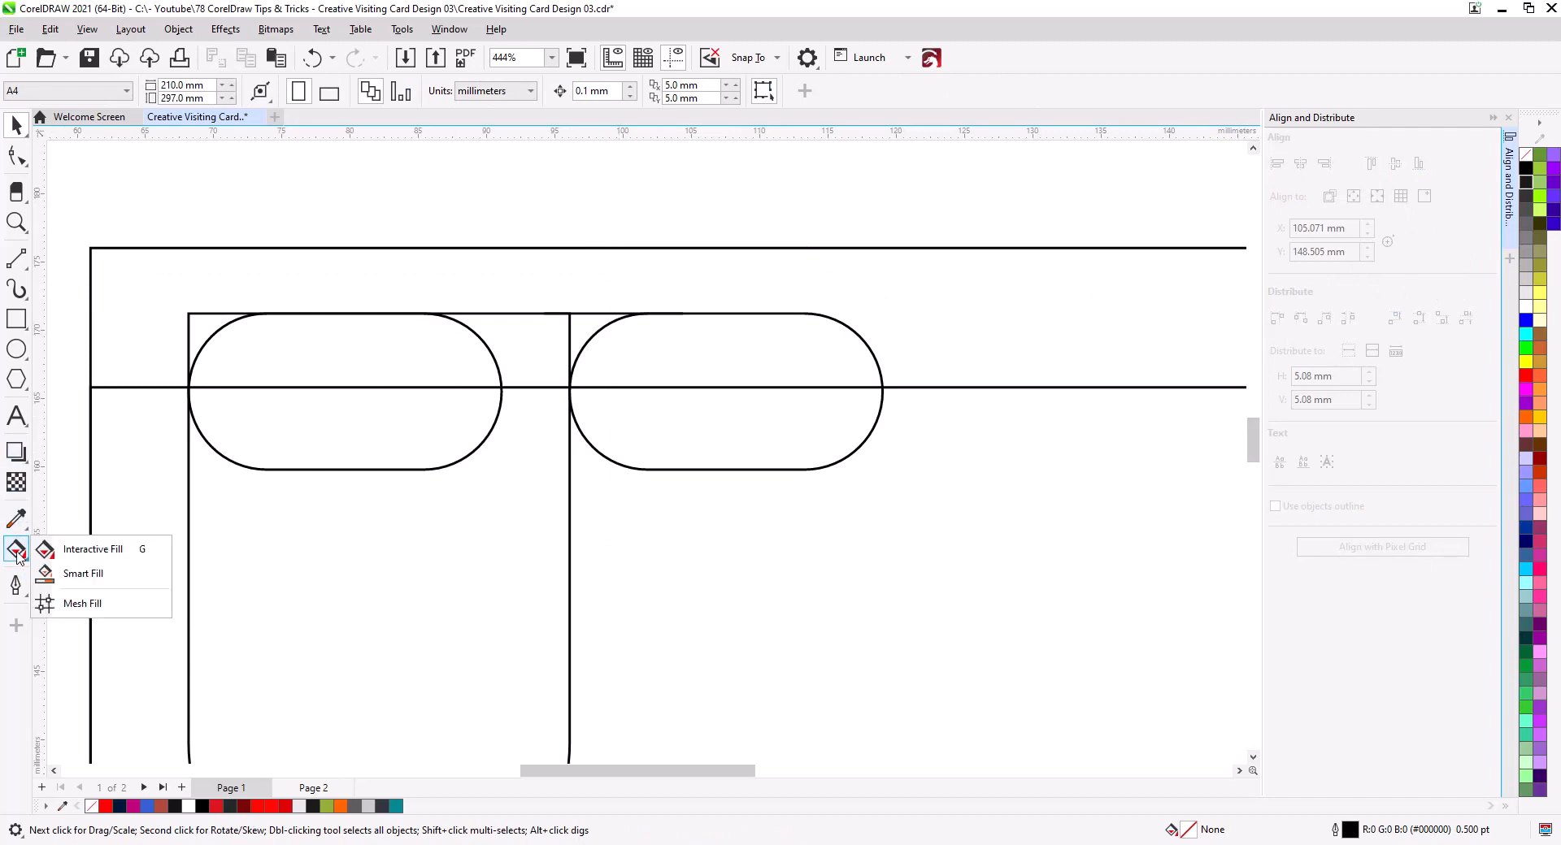
left_click(85, 573)
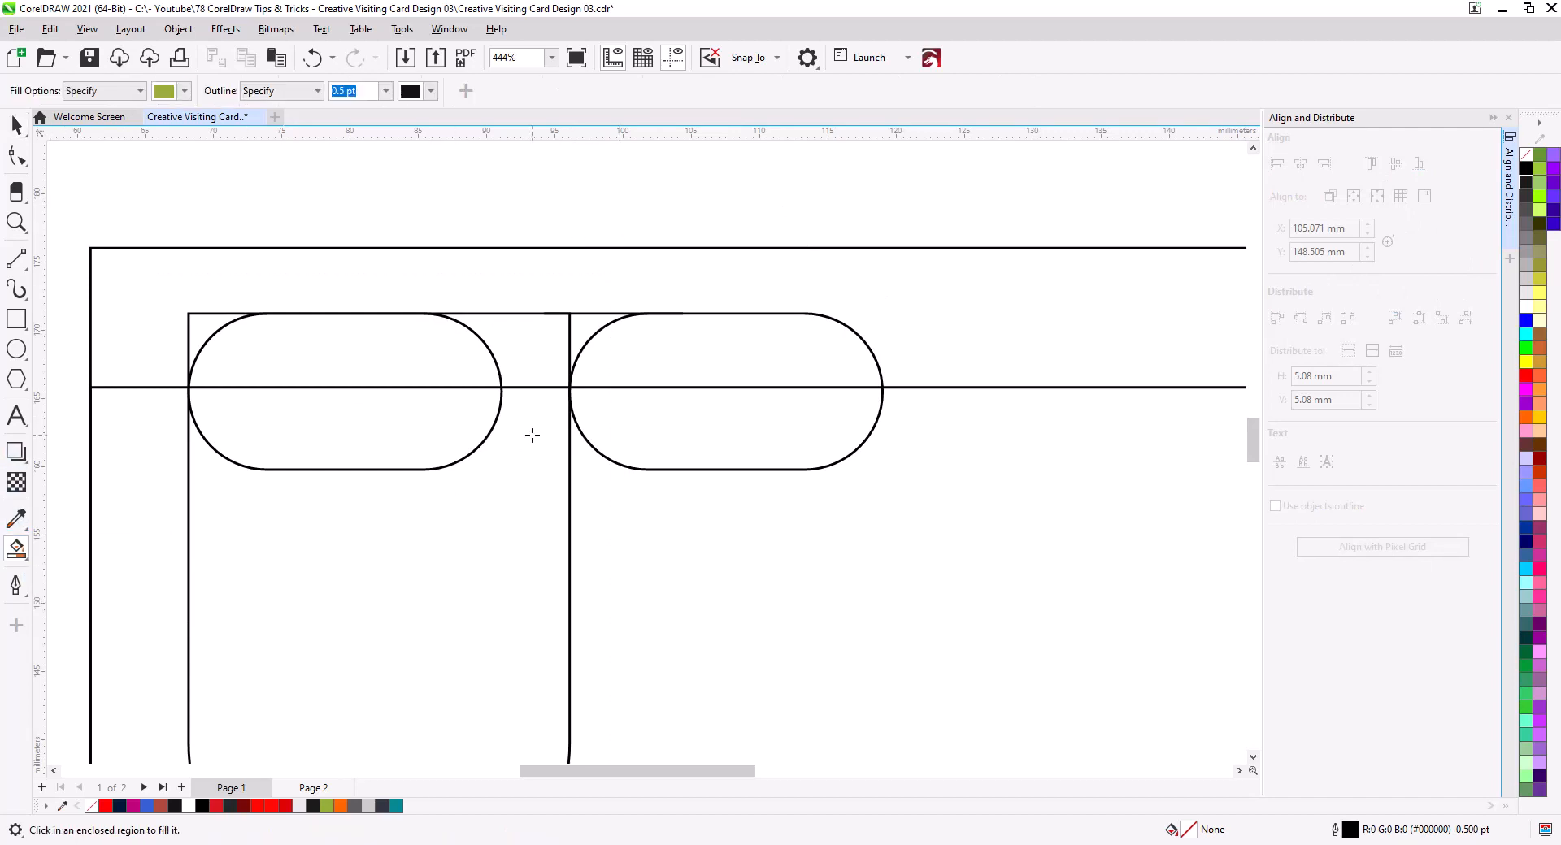
left_click(582, 335)
left_click(534, 349)
scroll(324, 341, "up", 1)
left_click(270, 351)
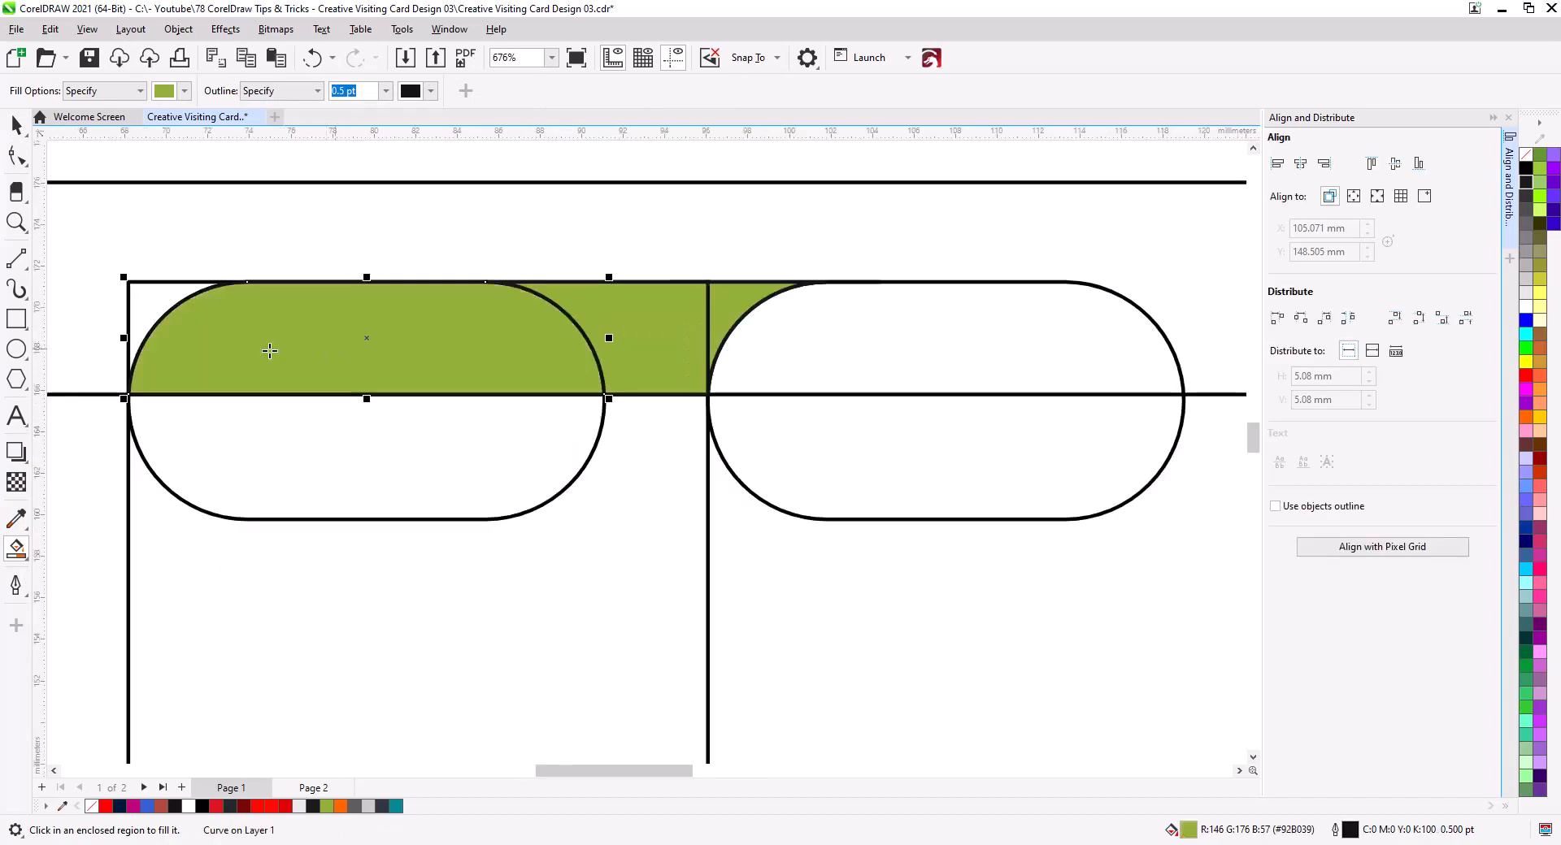
- Weld the three green pieces along the column's top into one shape and delete the left pill
left_click(16, 125)
left_click(635, 327, "shift")
left_click(725, 304, "shift")
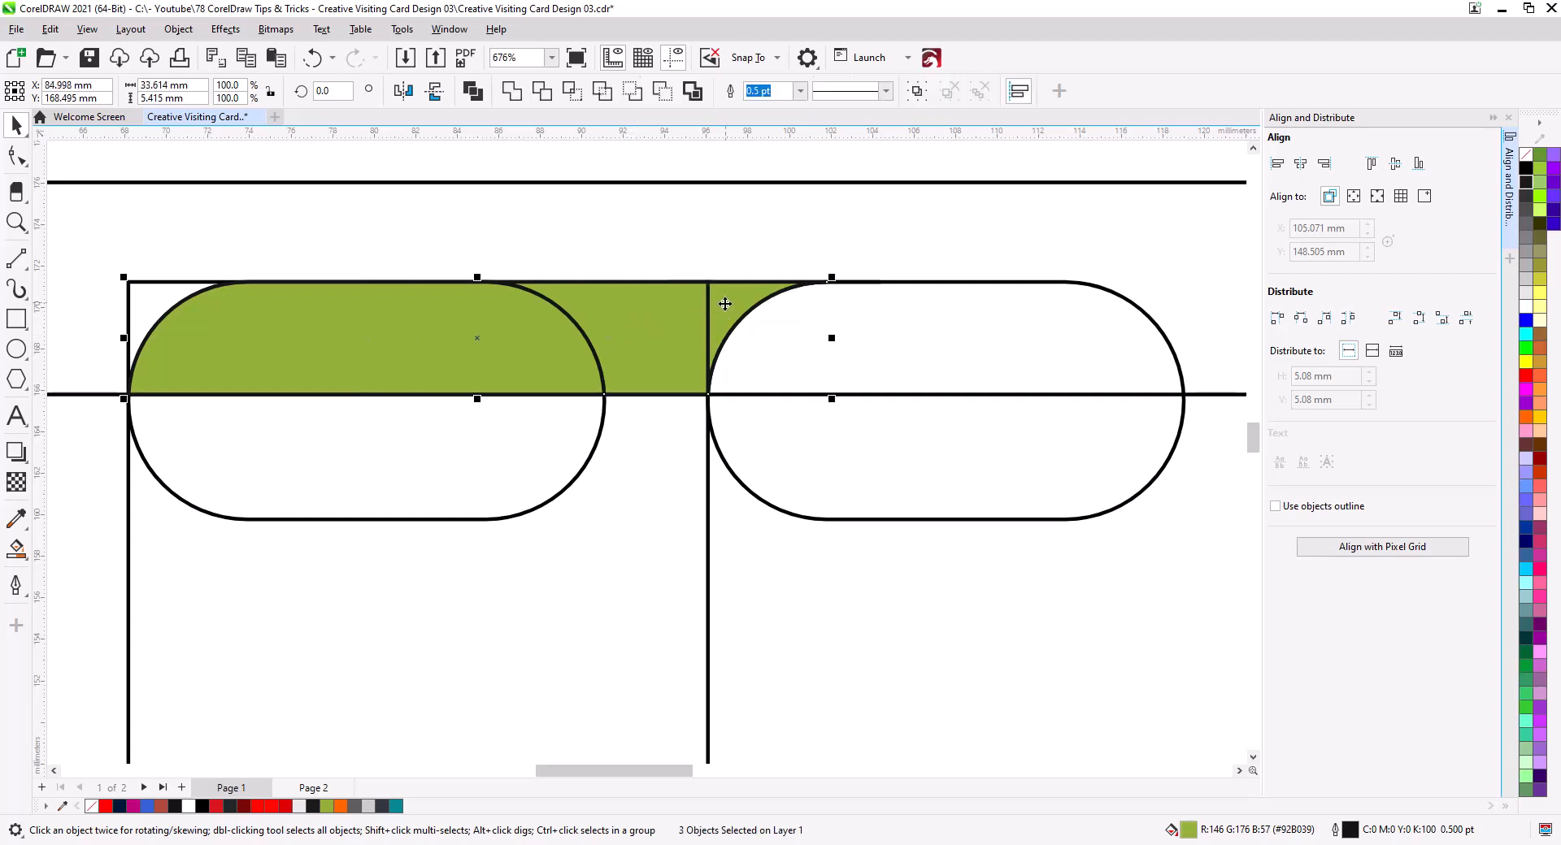
left_click(512, 91)
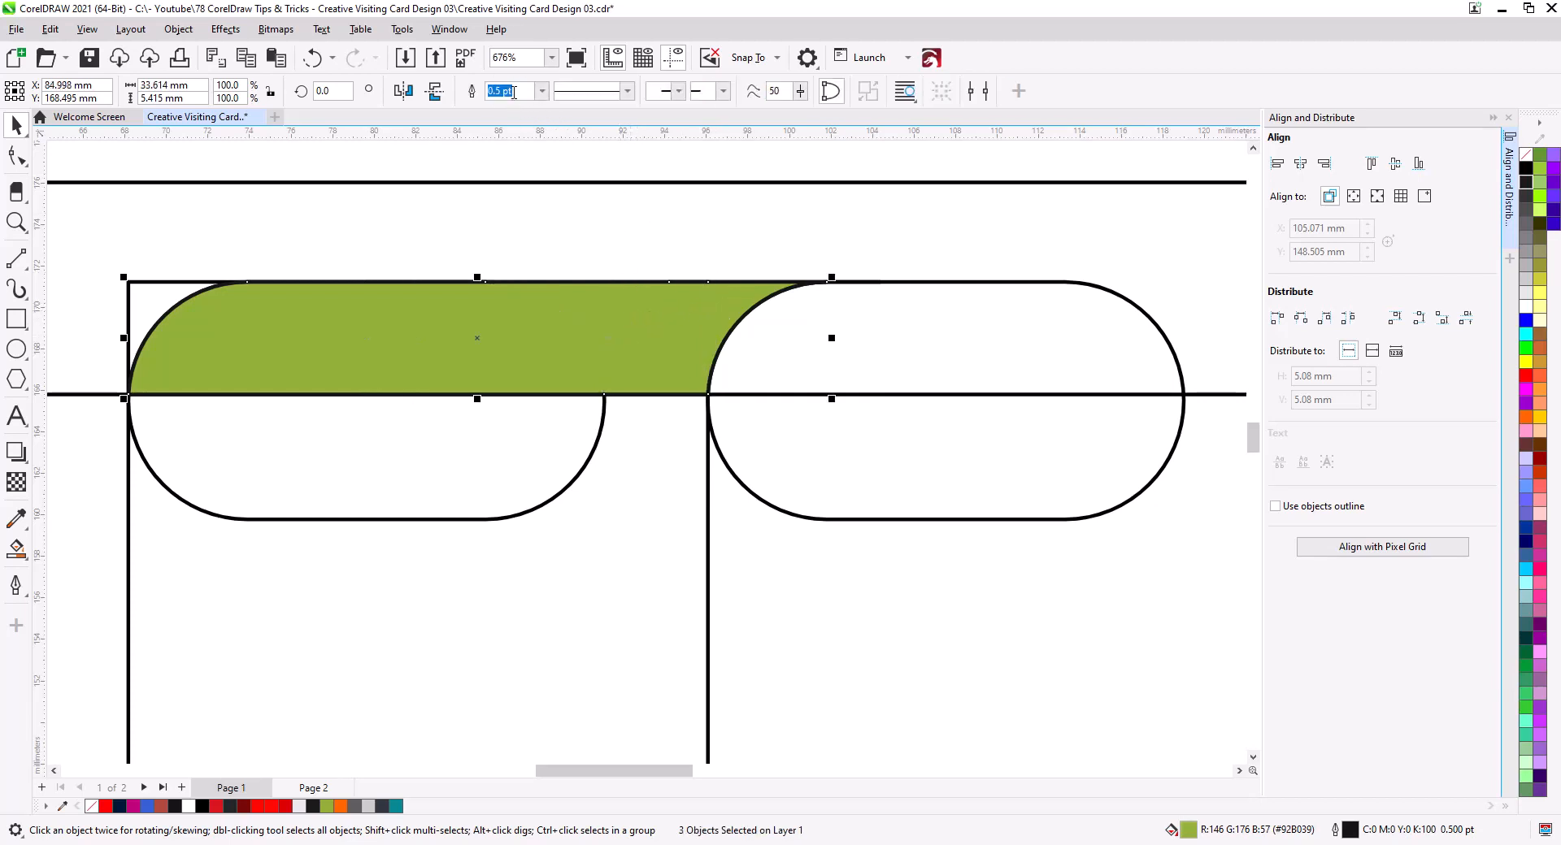
left_click(567, 485)
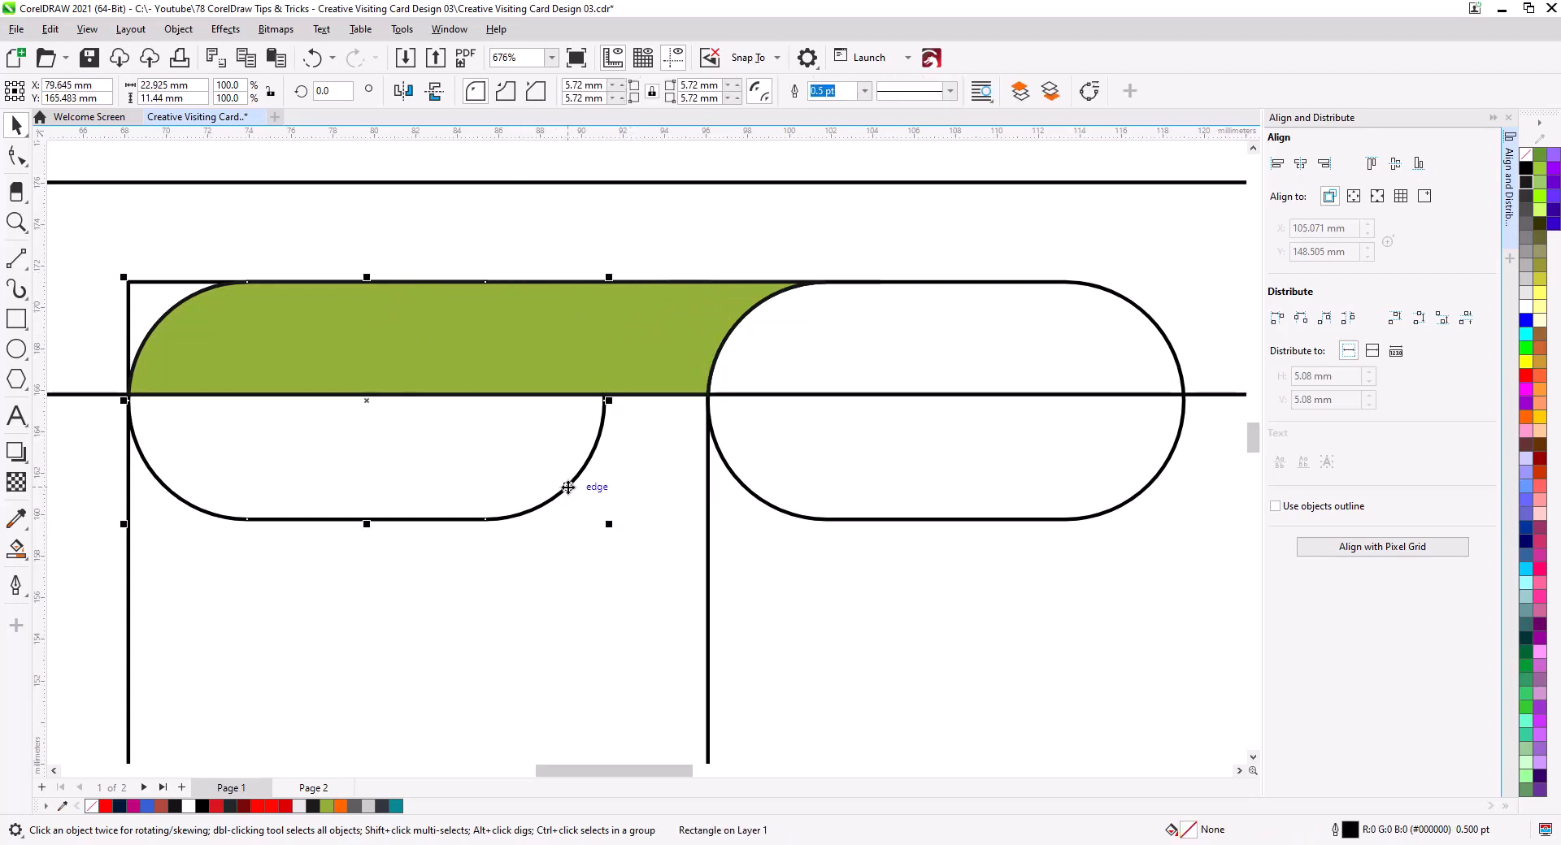
key("Delete")
- Smart Fill the column's middle section inside the band and its rounded bottom section with the same green
scroll(601, 367, "up", 3)
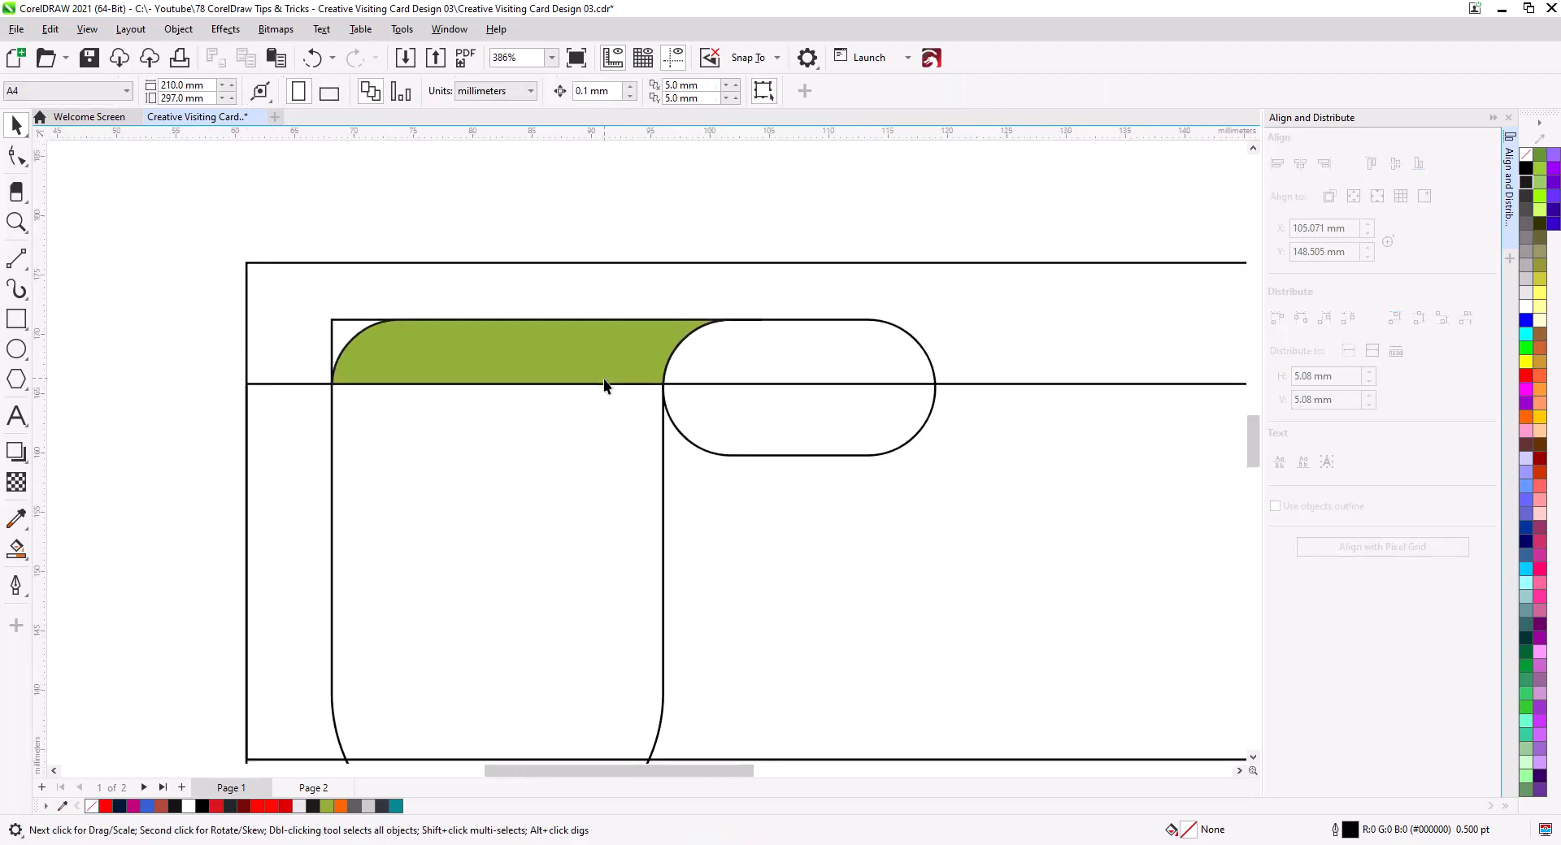
left_click_drag(571, 418, 571, 357)
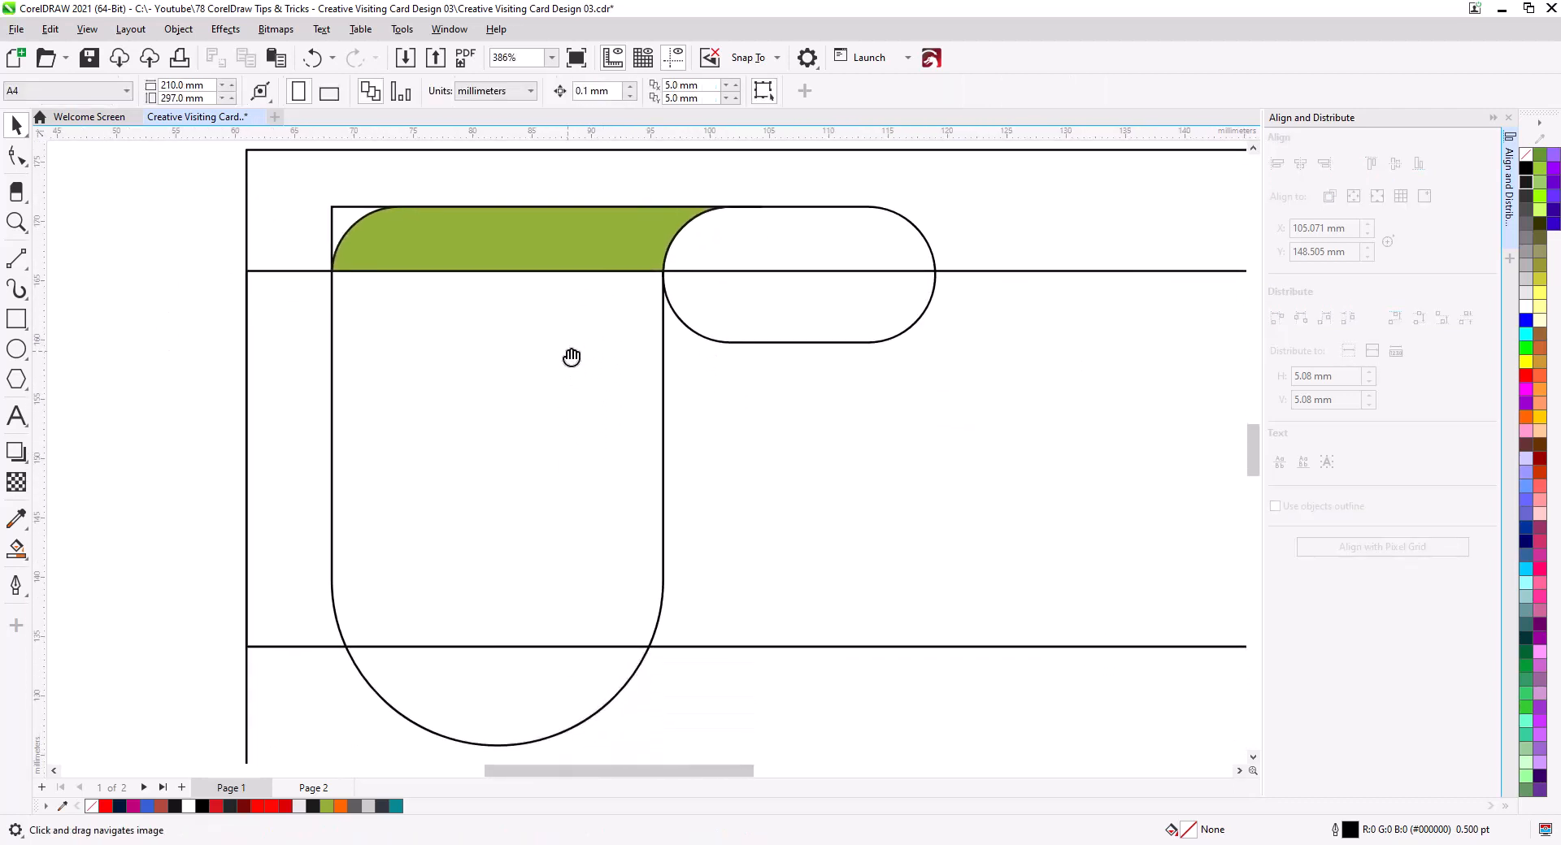
left_click(16, 550)
left_click(443, 487)
left_click(482, 693)
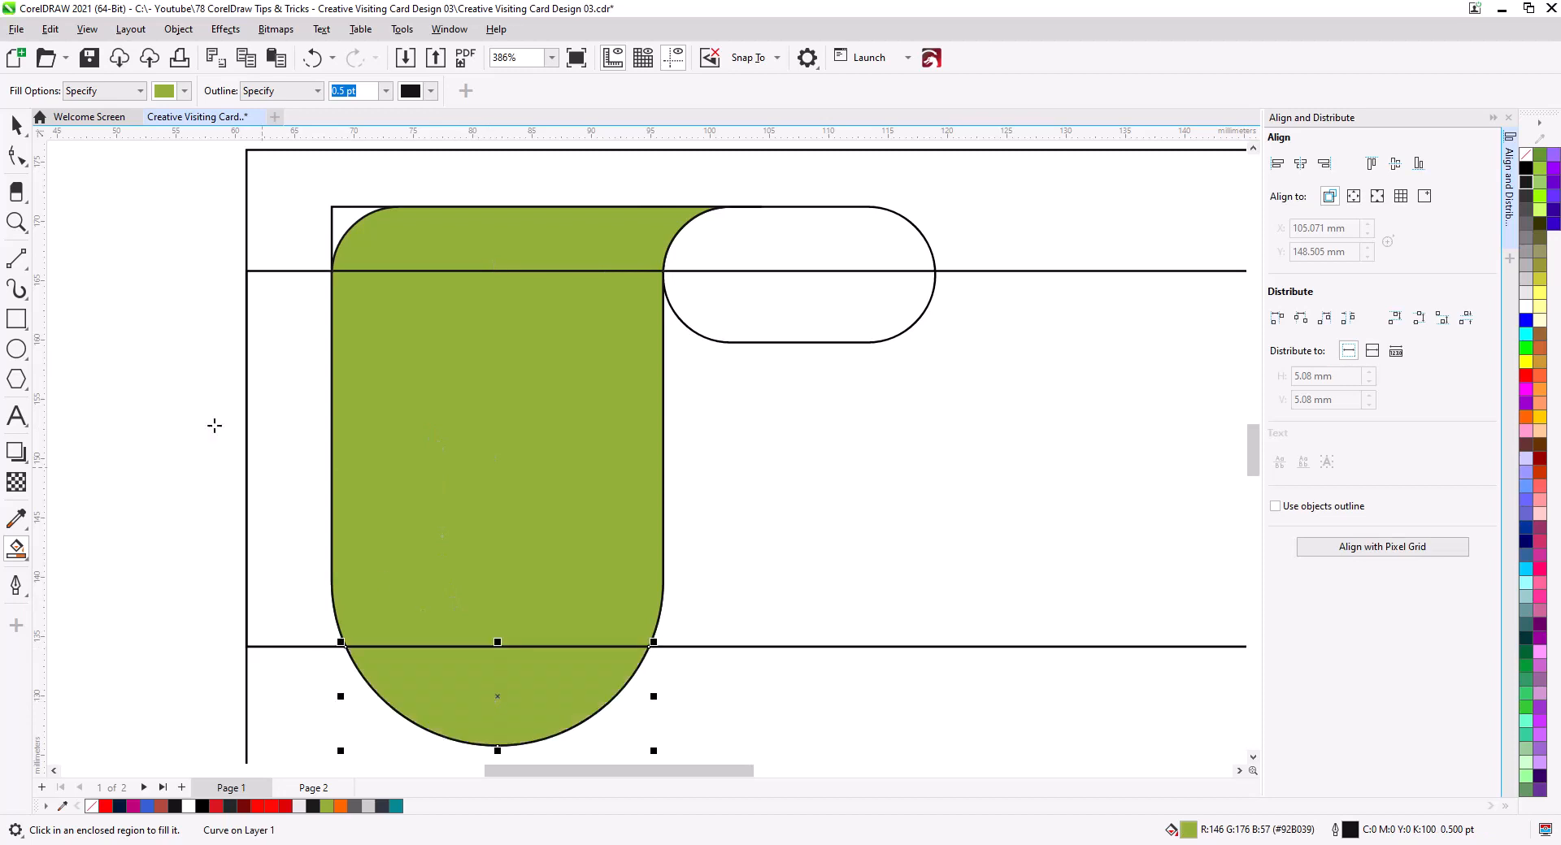
- Weld the green top, middle and rounded bottom pieces into a single column shape
left_click(16, 124)
left_click(425, 331, "shift")
left_click(435, 261, "shift")
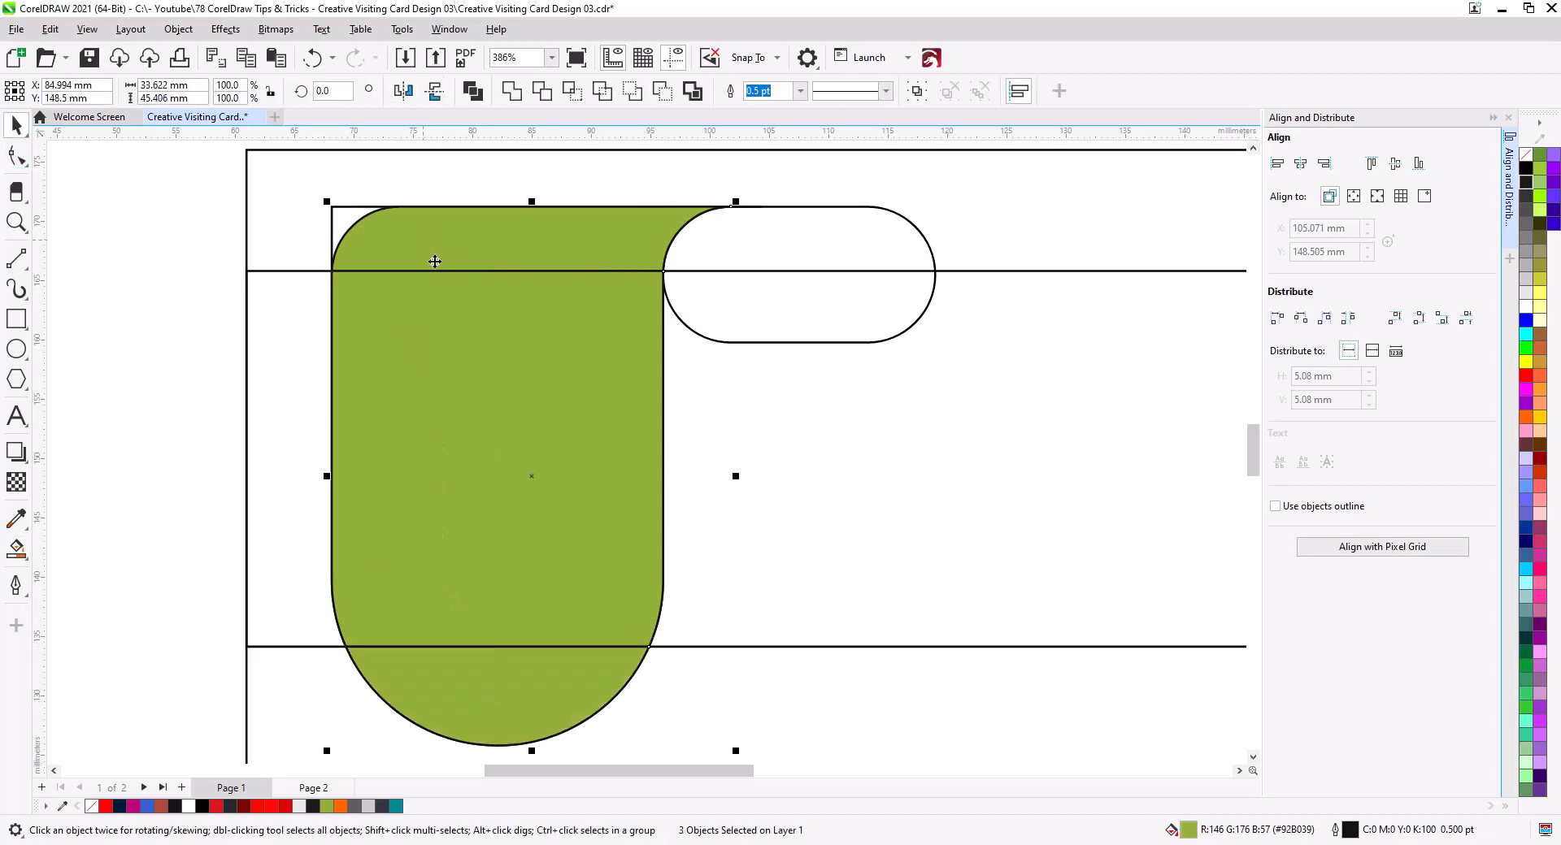
left_click(159, 247)
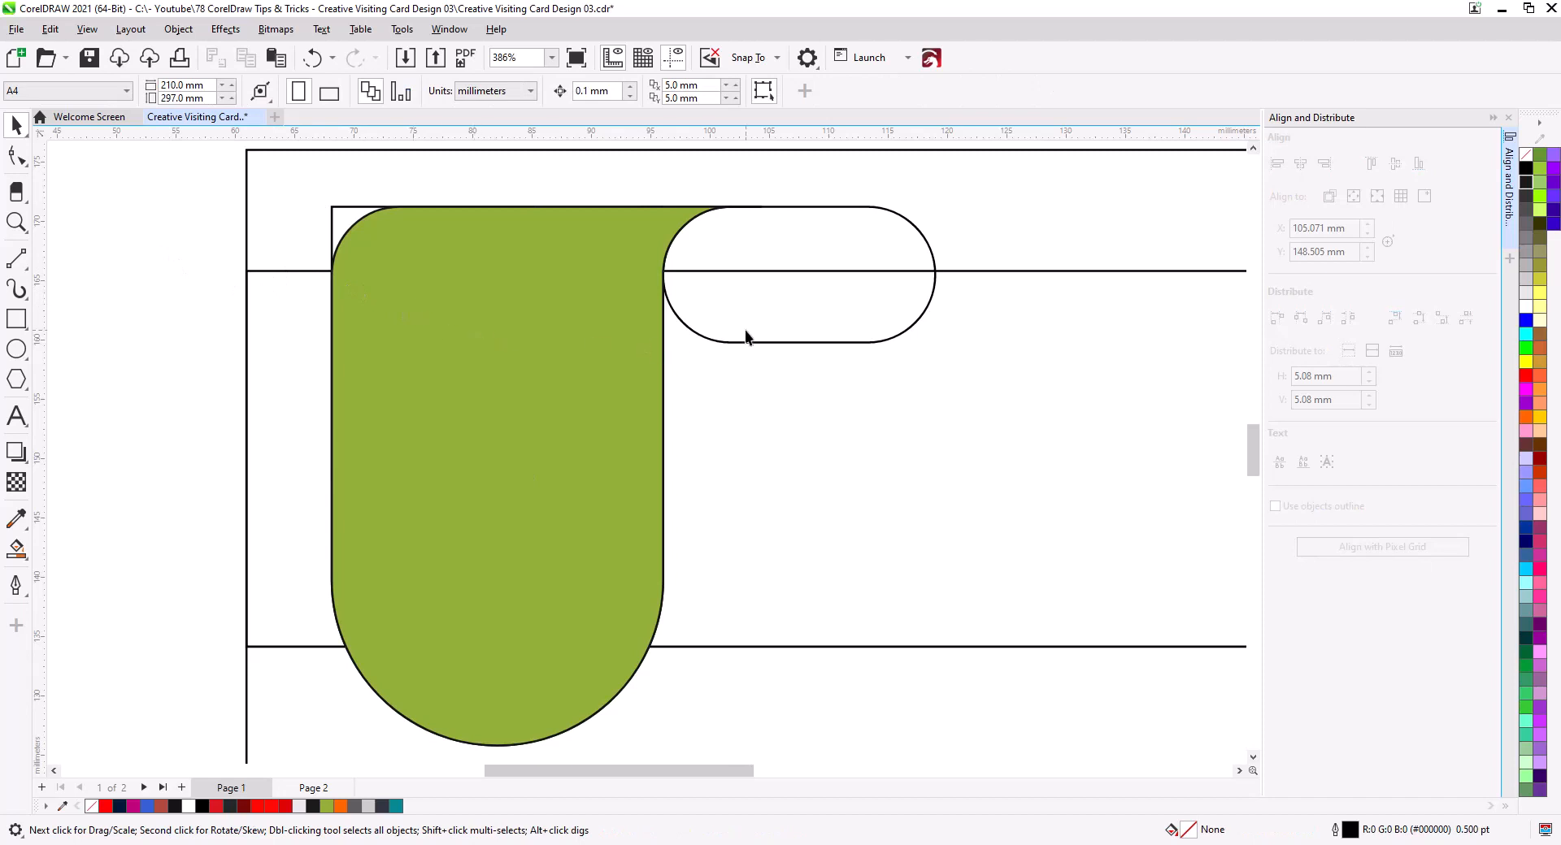
- Delete the remaining right pill and the short horizontal line along the column's top edge
left_click(819, 252)
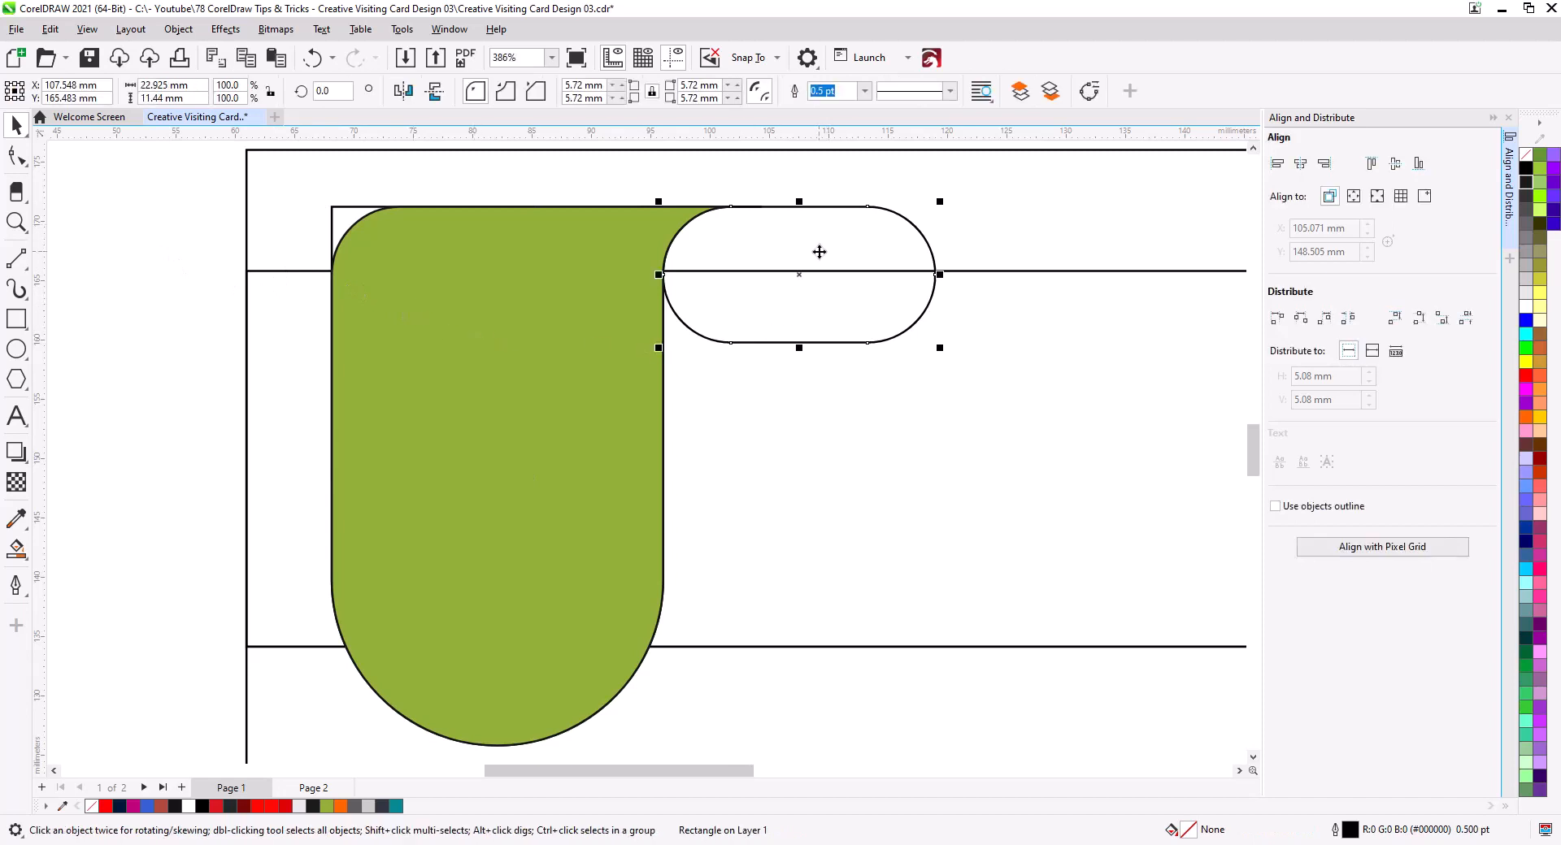
left_click(832, 259)
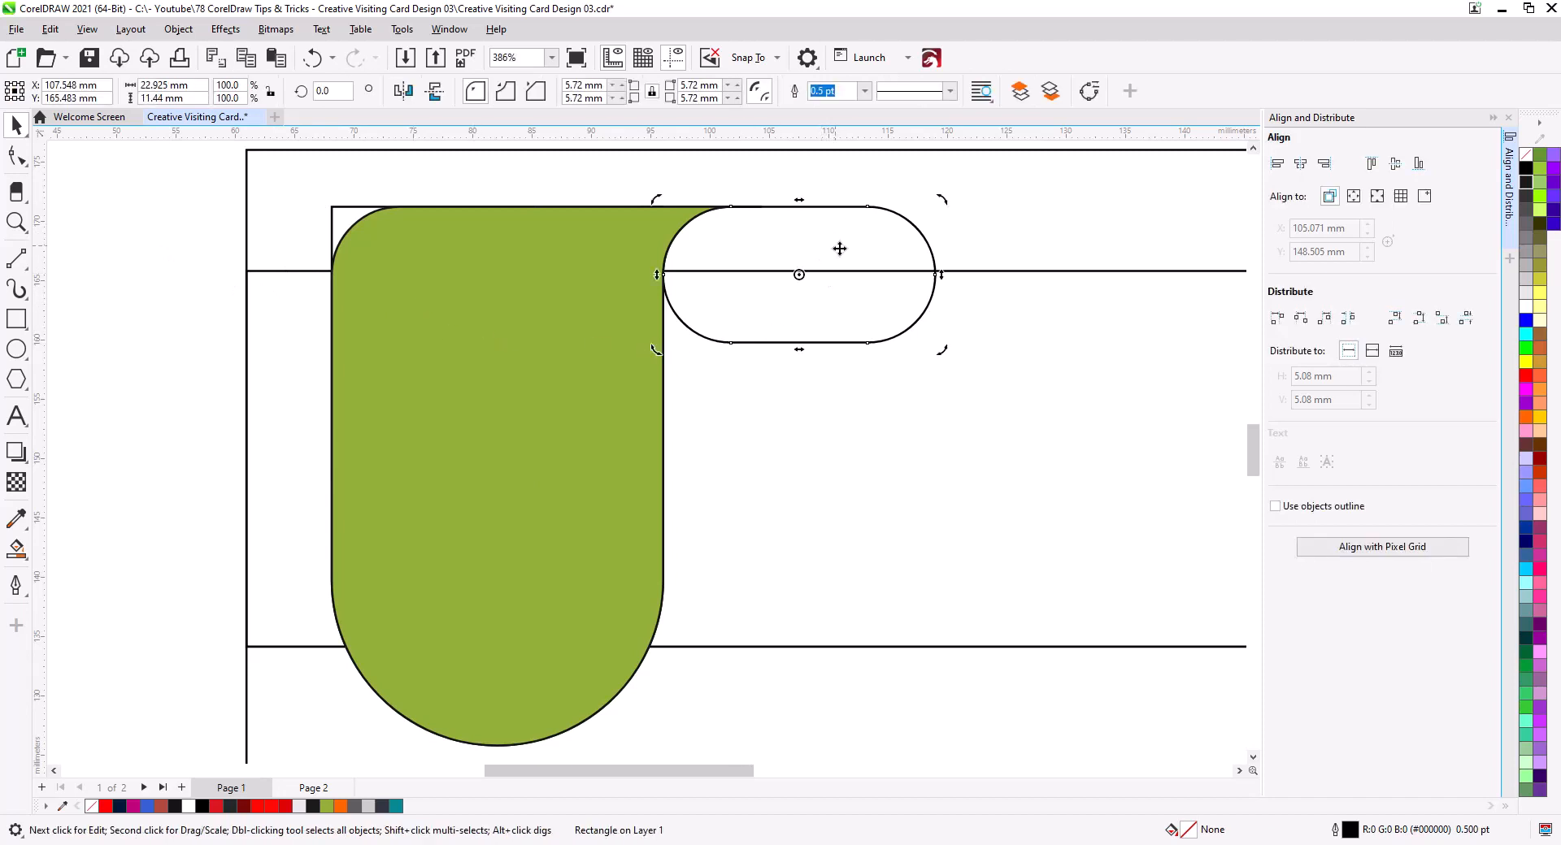
key("Delete")
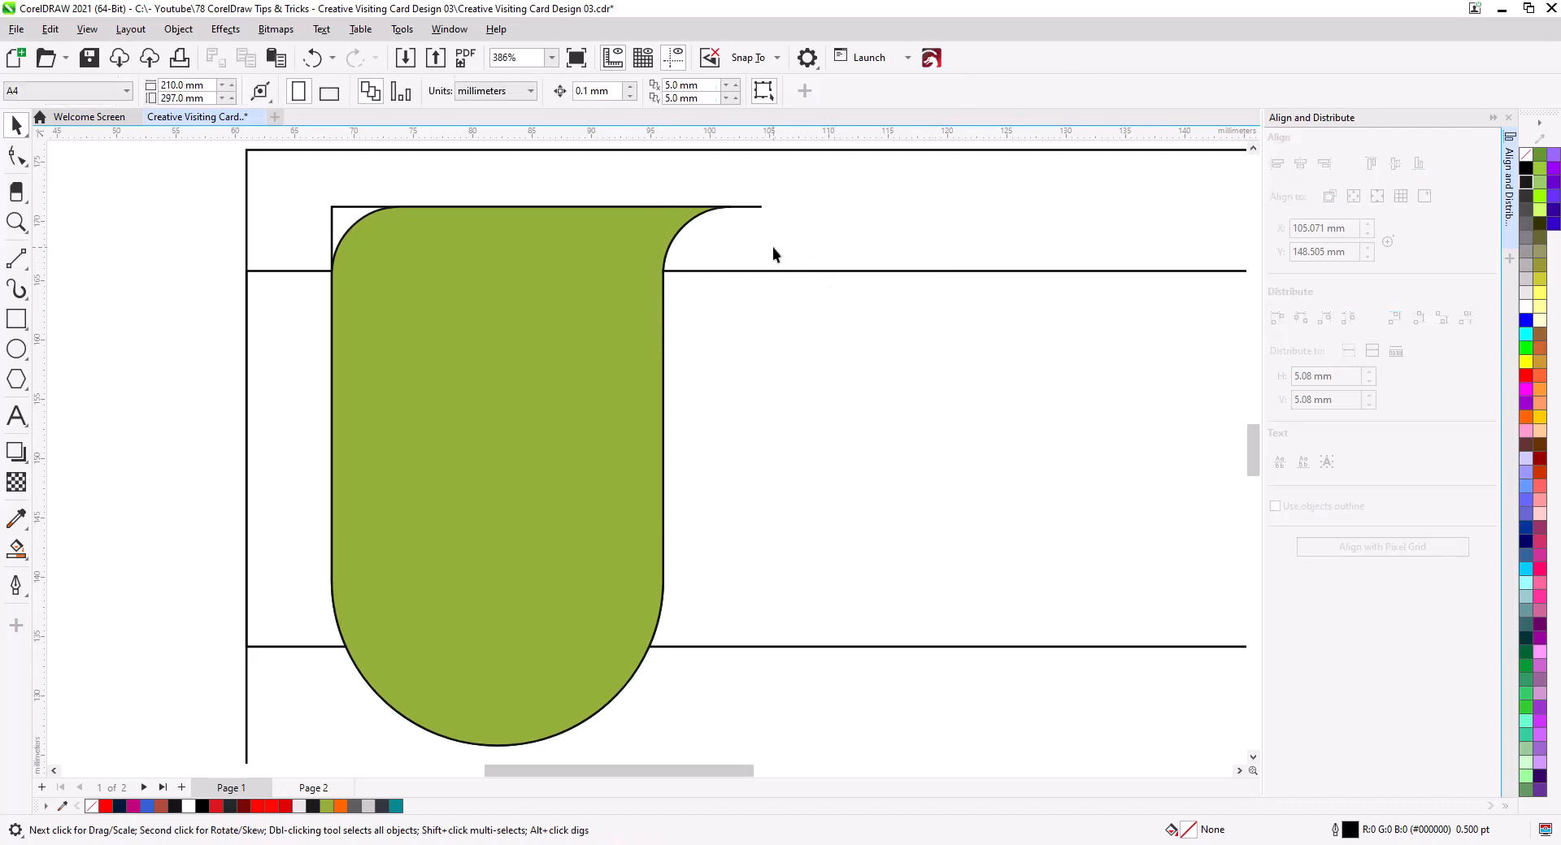
left_click(757, 206)
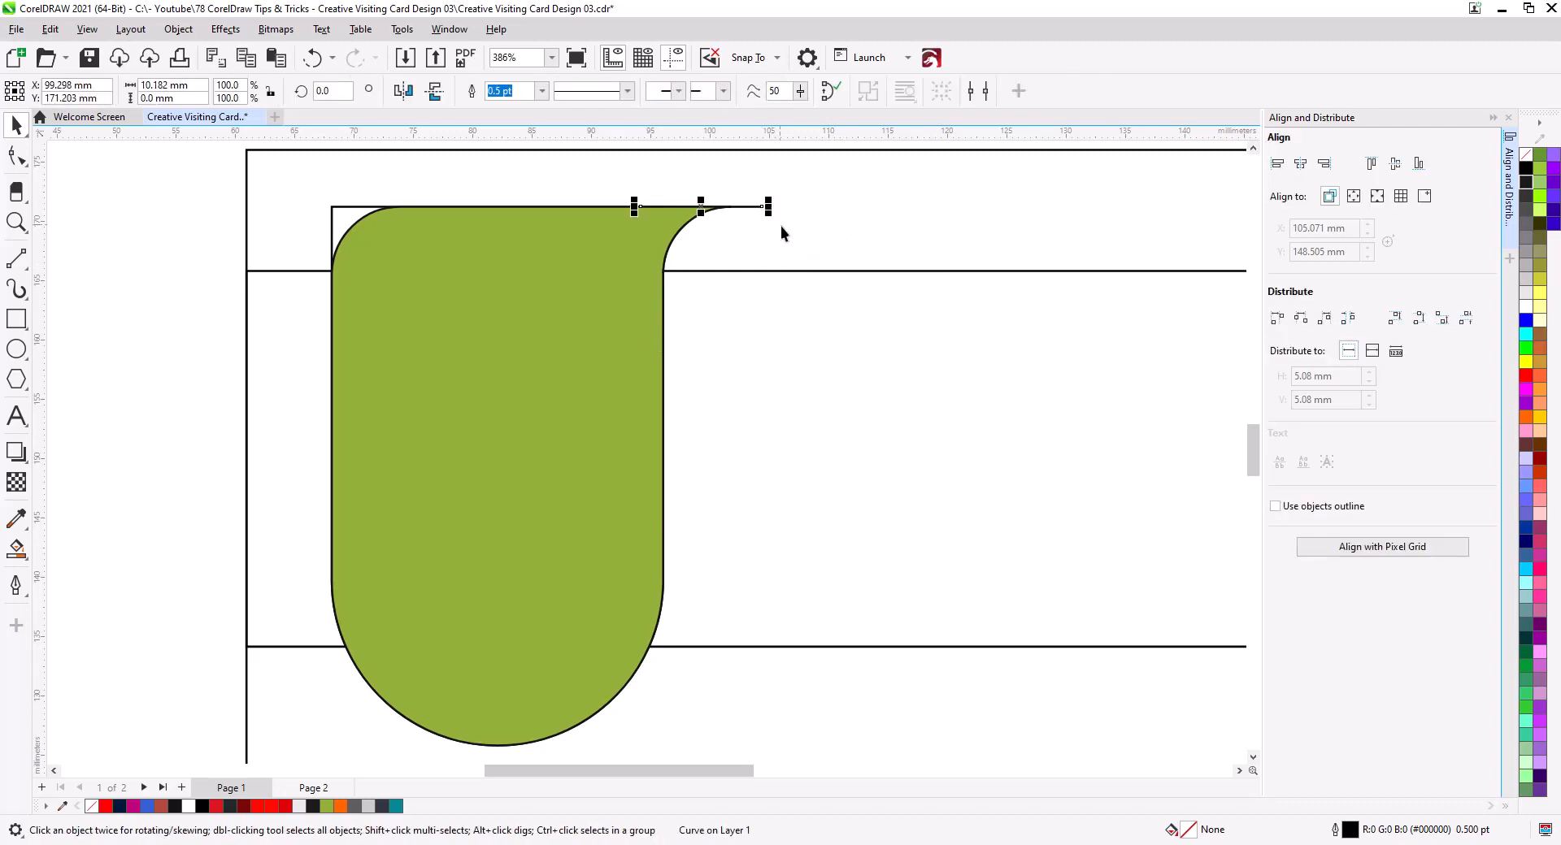
key("Delete")
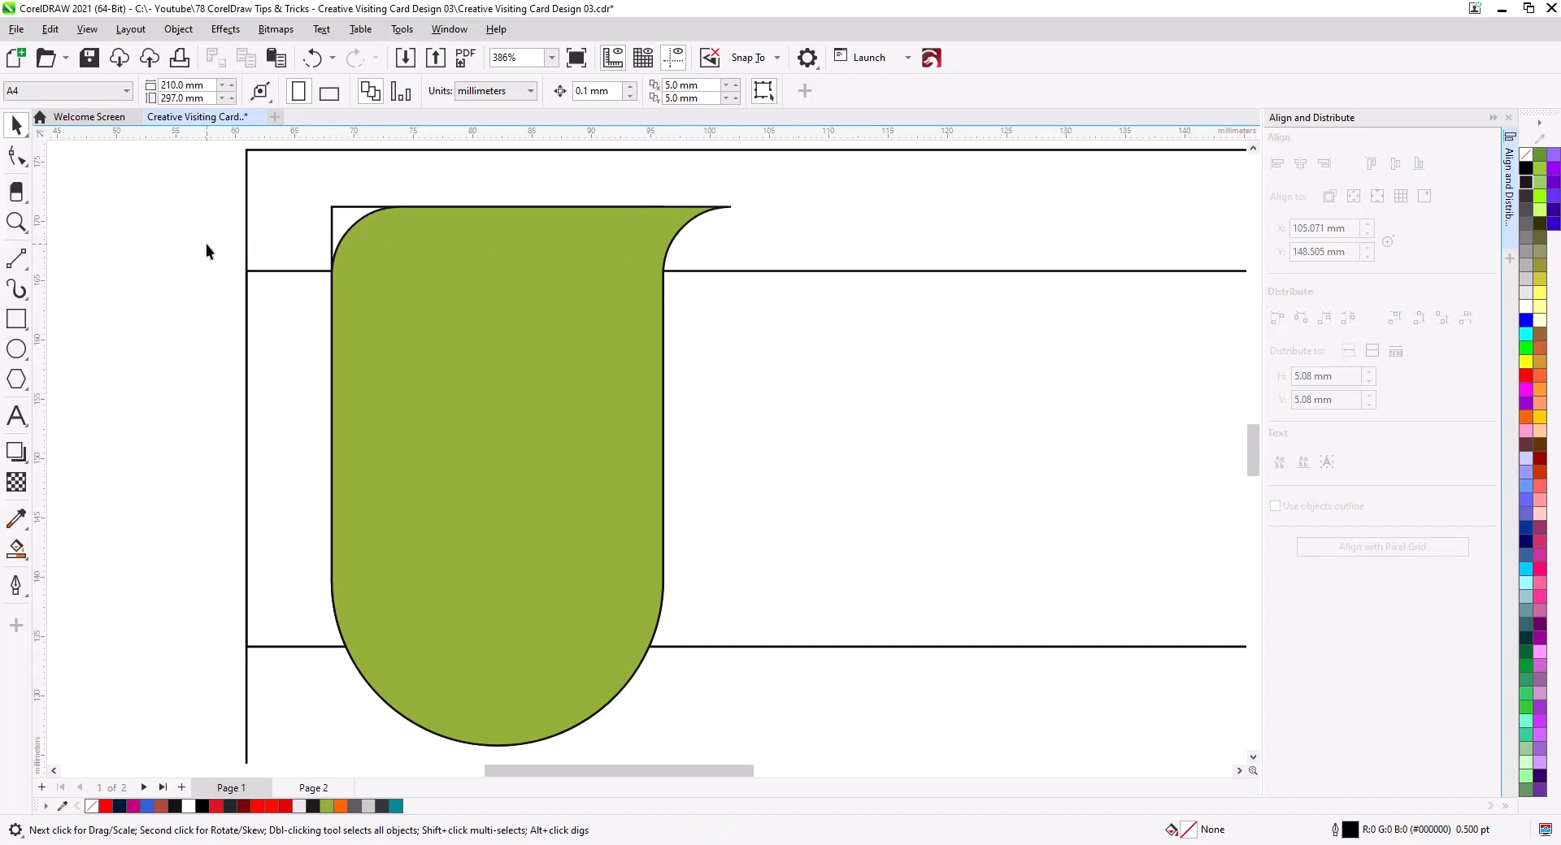
- Draw a diagonal line about 7.2 mm long from the green shape's top-right tip to the band's upper line and convert it to a curve
left_click(16, 259)
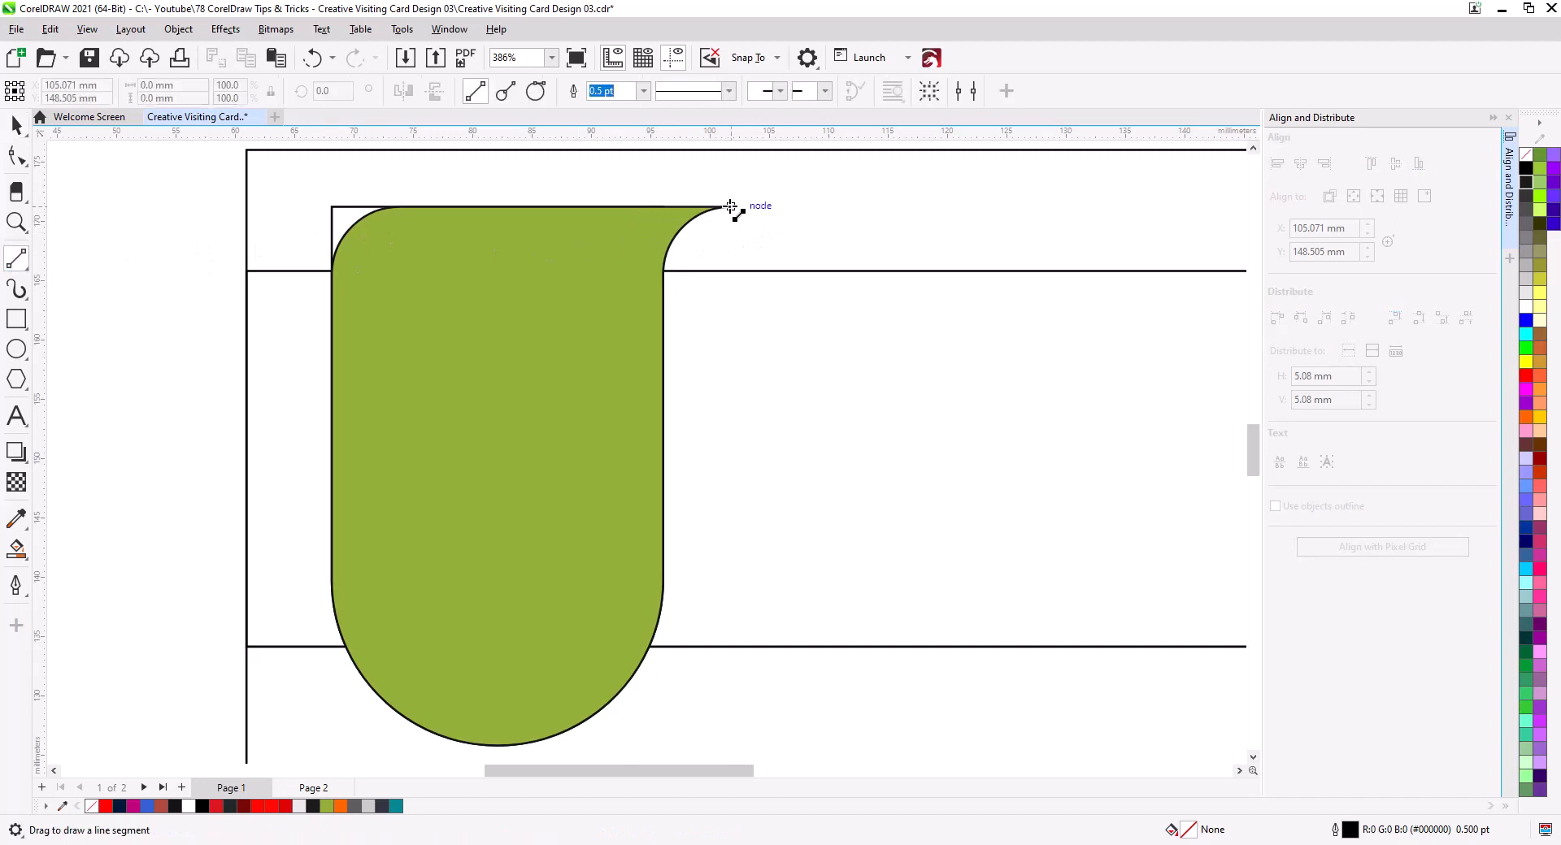
left_click_drag(730, 207, 789, 271)
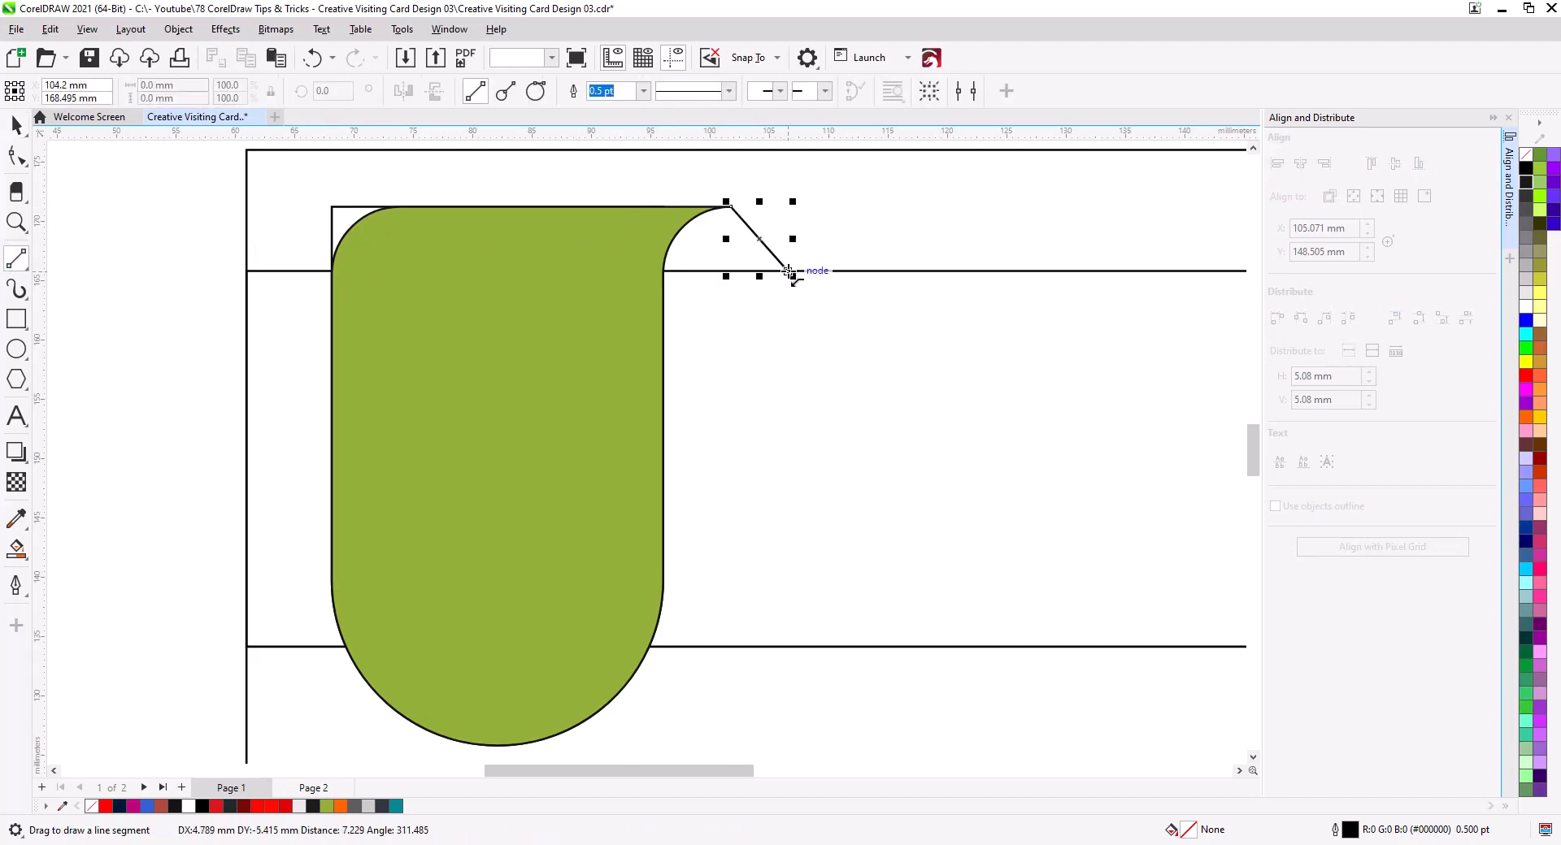
left_click(17, 156)
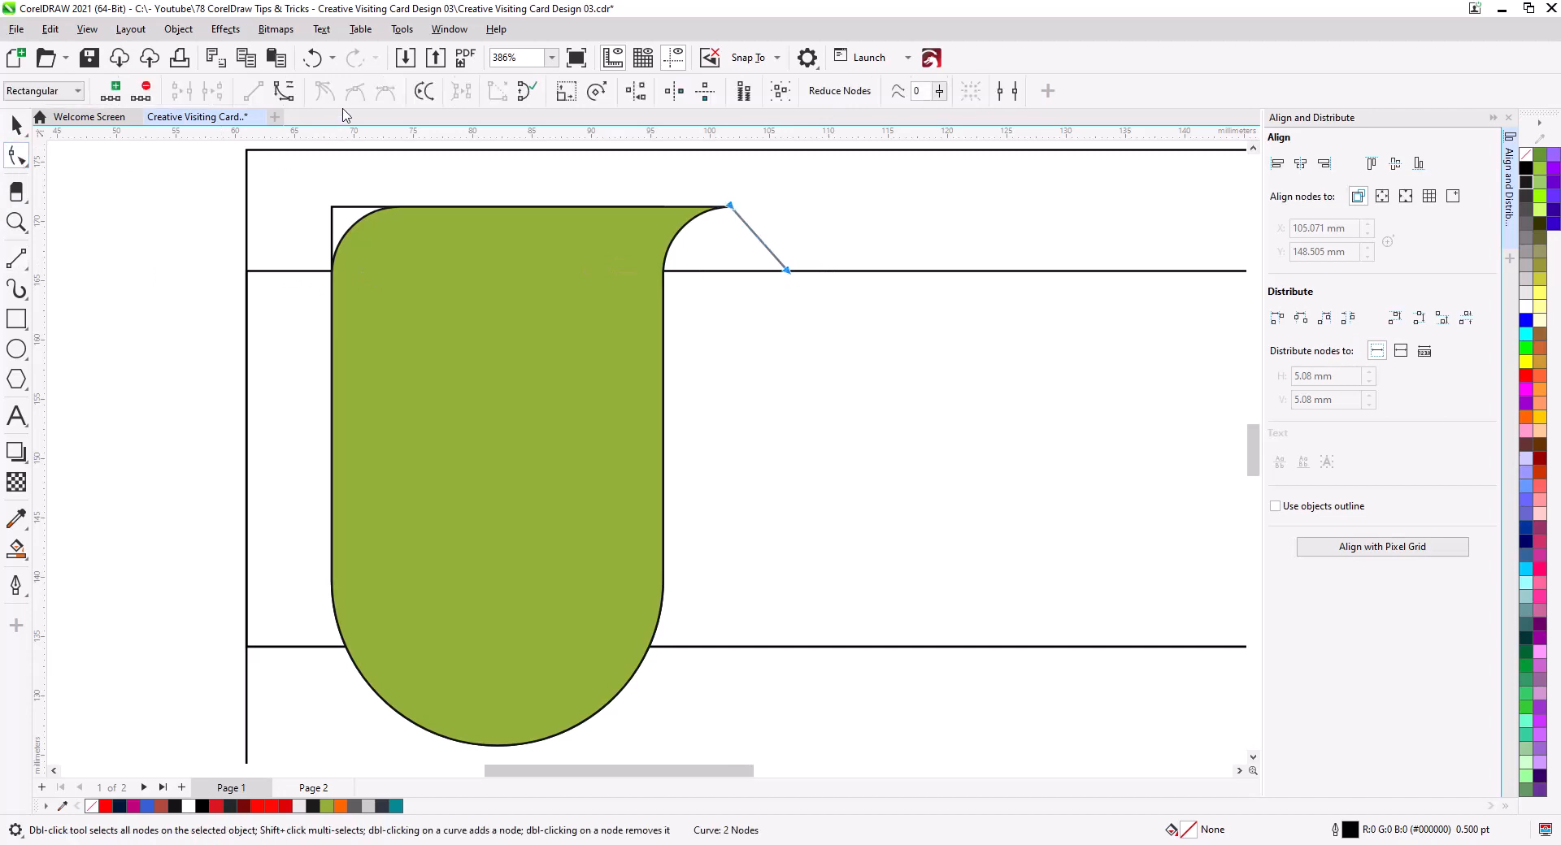
left_click(284, 90)
- Bend the diagonal curve outward into a rounded arc and shift its lower end farther out along the band's upper line
scroll(731, 209, "up", 5)
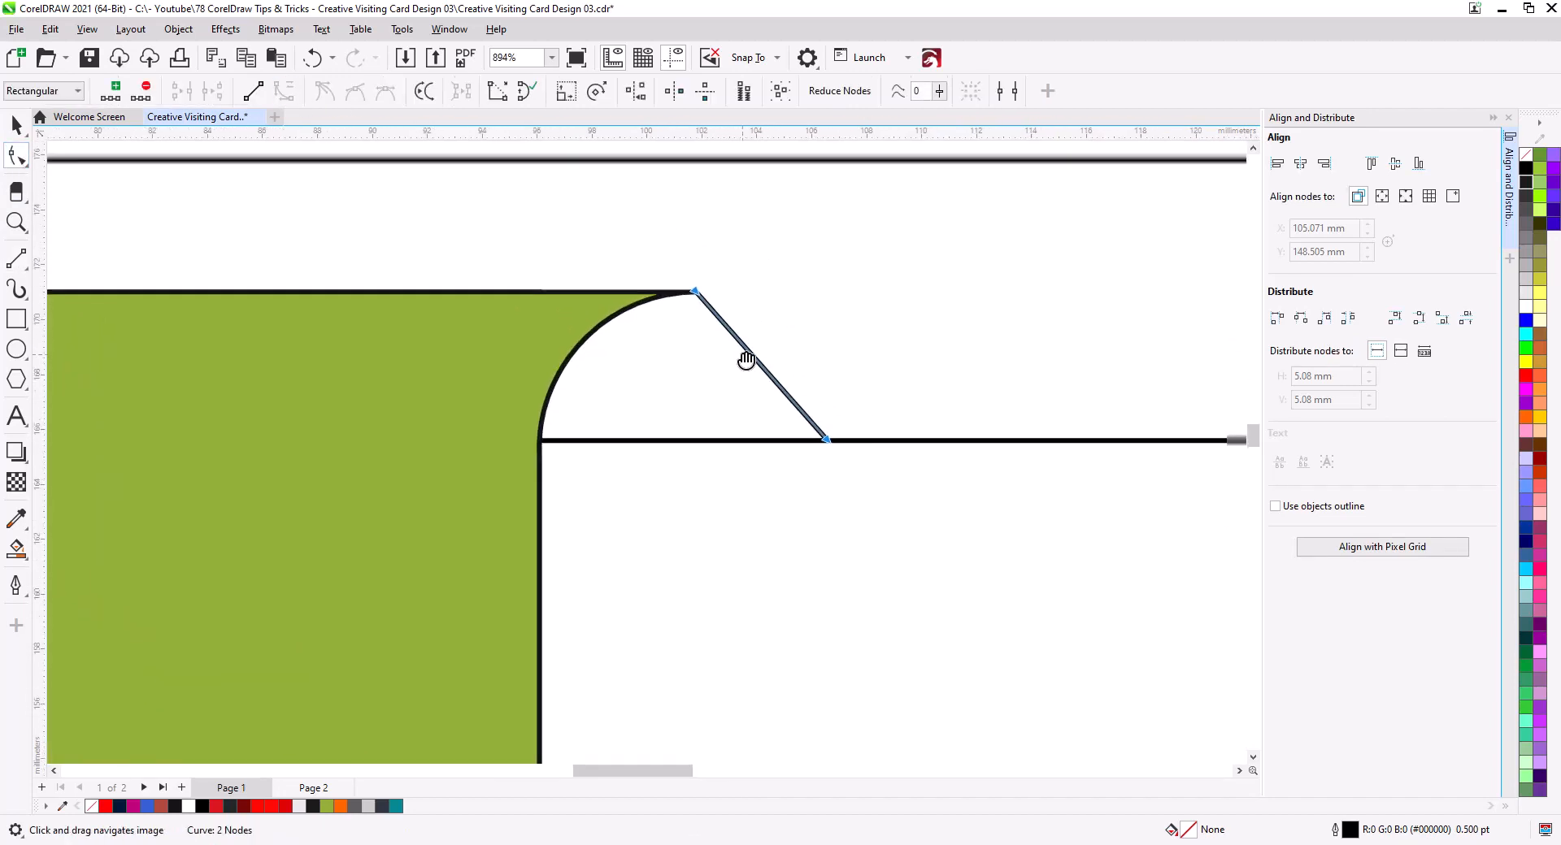
left_click_drag(746, 361, 784, 298)
left_click(772, 310)
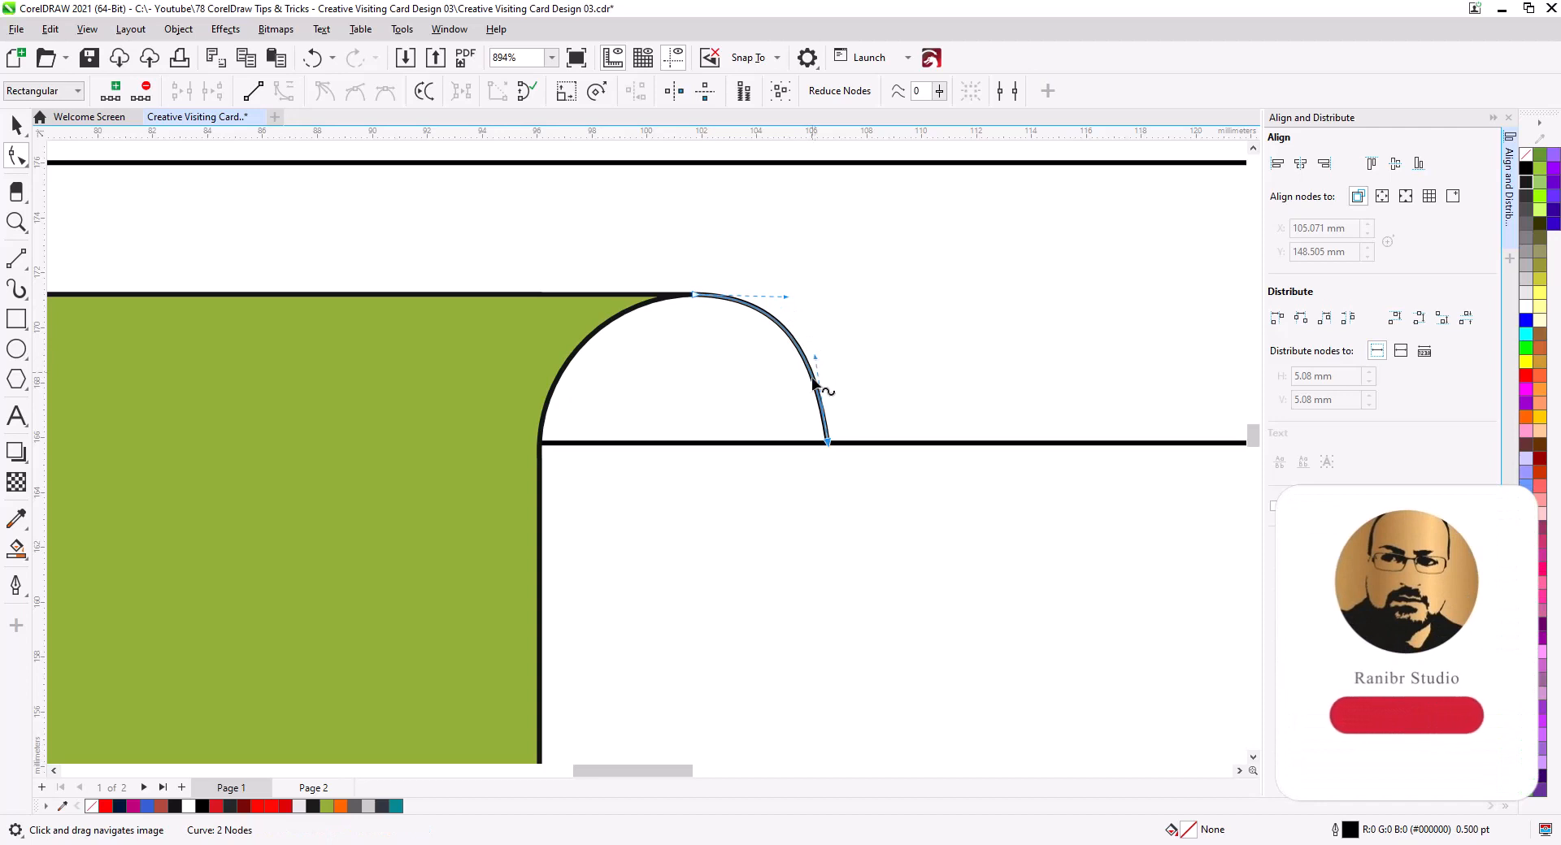
left_click_drag(828, 445, 852, 447)
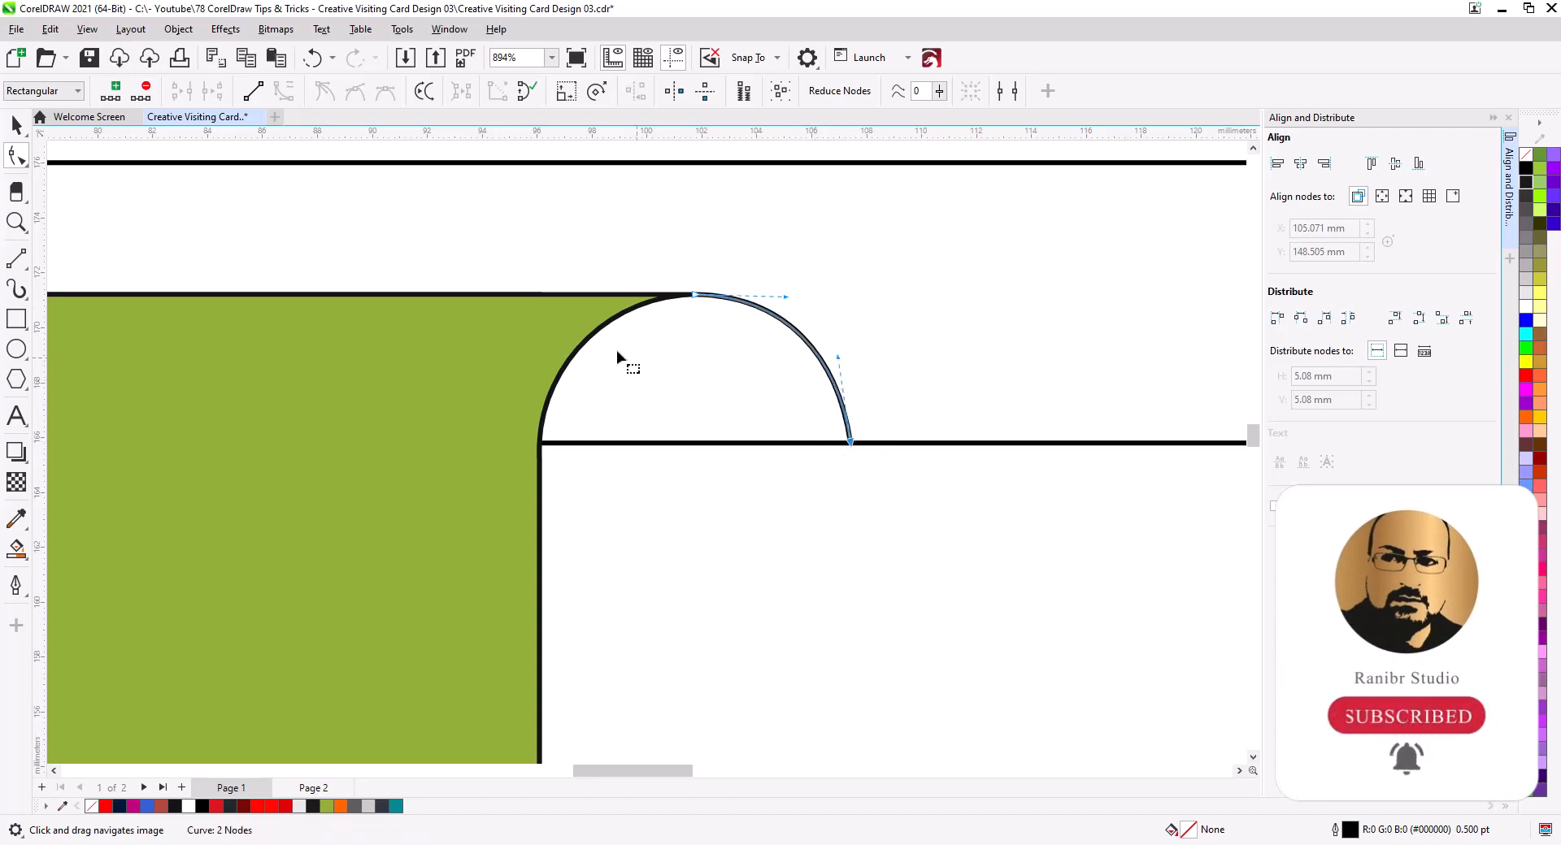
- Smart Fill the half-round area enclosed by the arc, the column's concave edge and the band's upper line with green
left_click(12, 129)
left_click(199, 164)
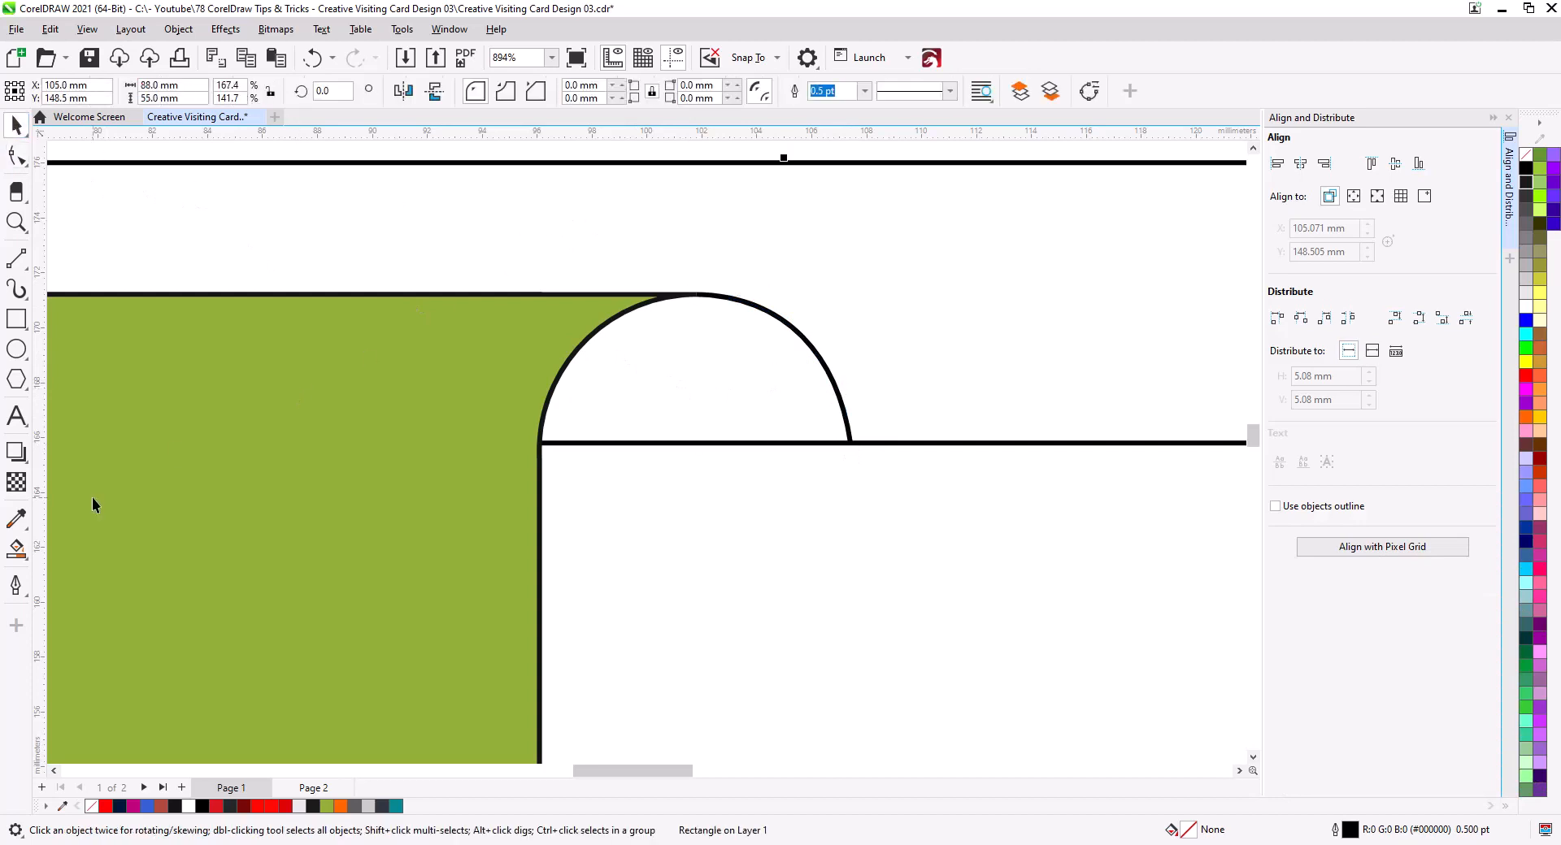
left_click(16, 551)
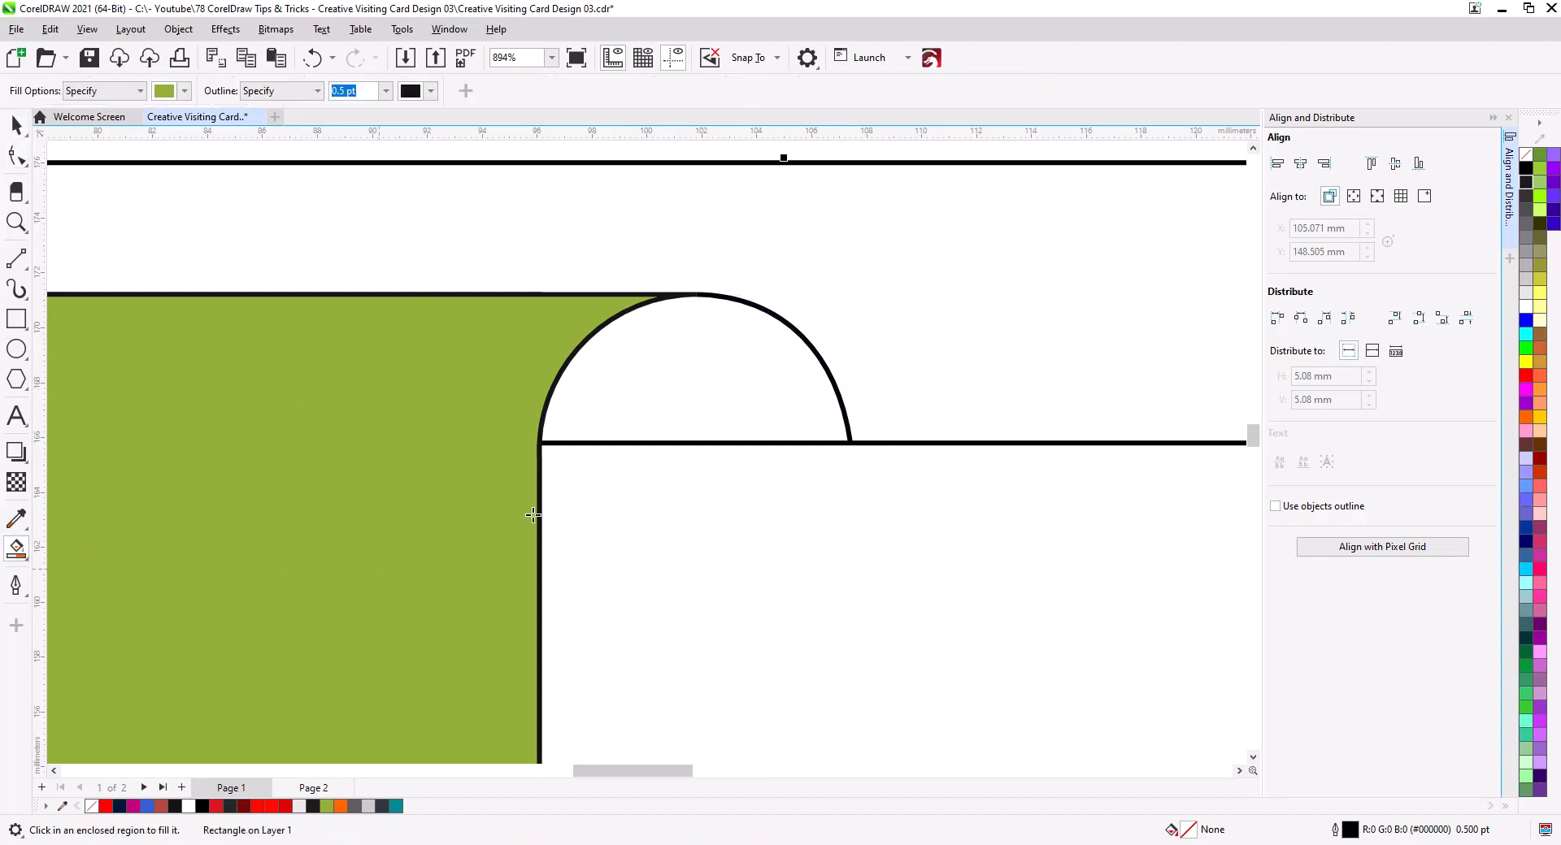
left_click(659, 398)
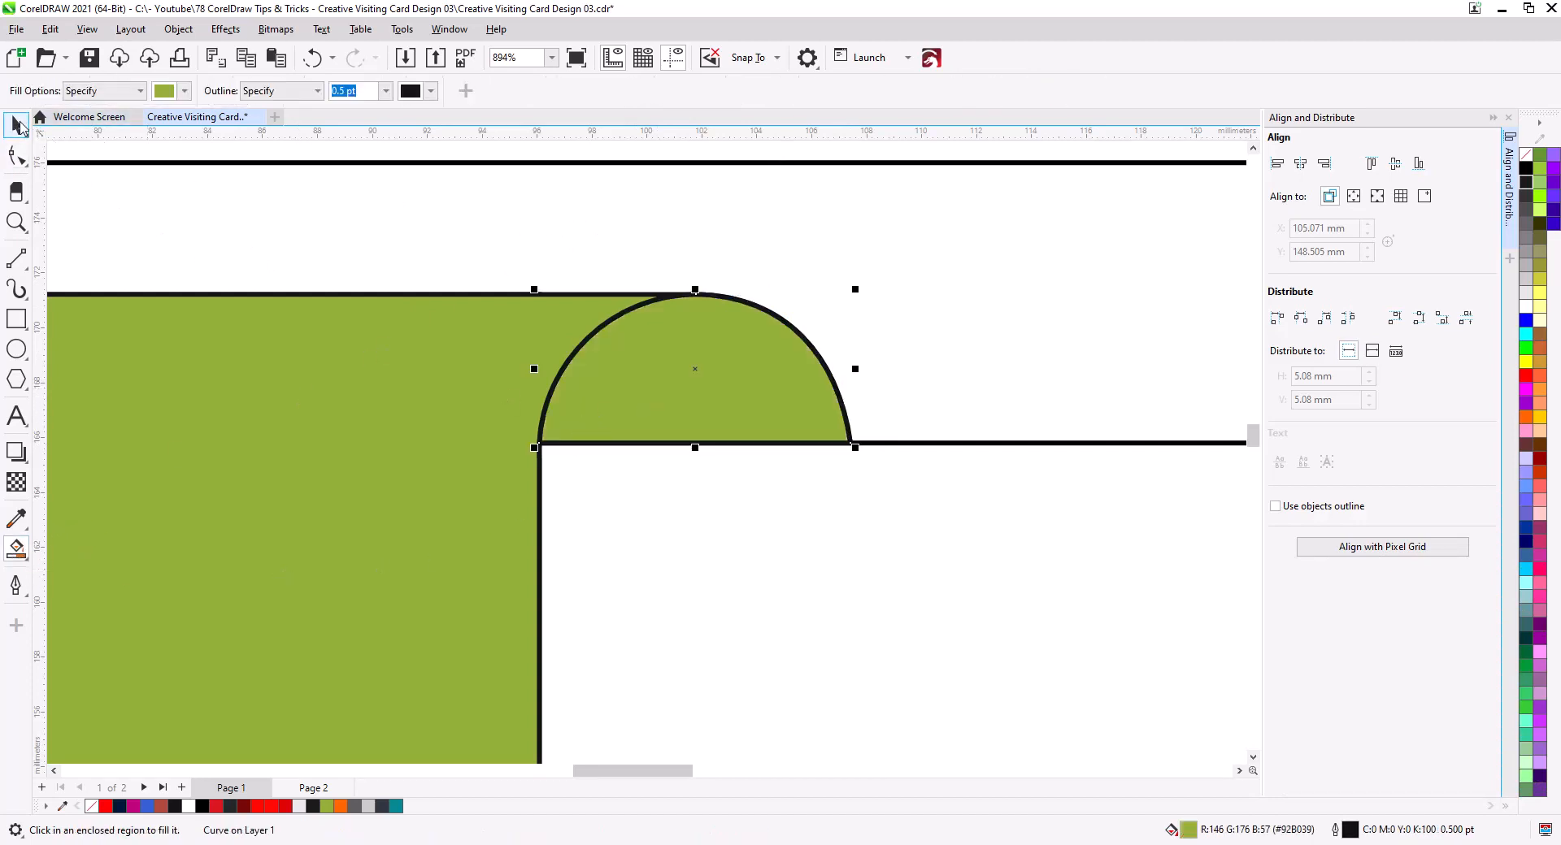
- Delete the leftover arc line and the original tall outline whose square corner sticks out behind the green column
left_click(16, 123)
scroll(613, 324, "down", 4)
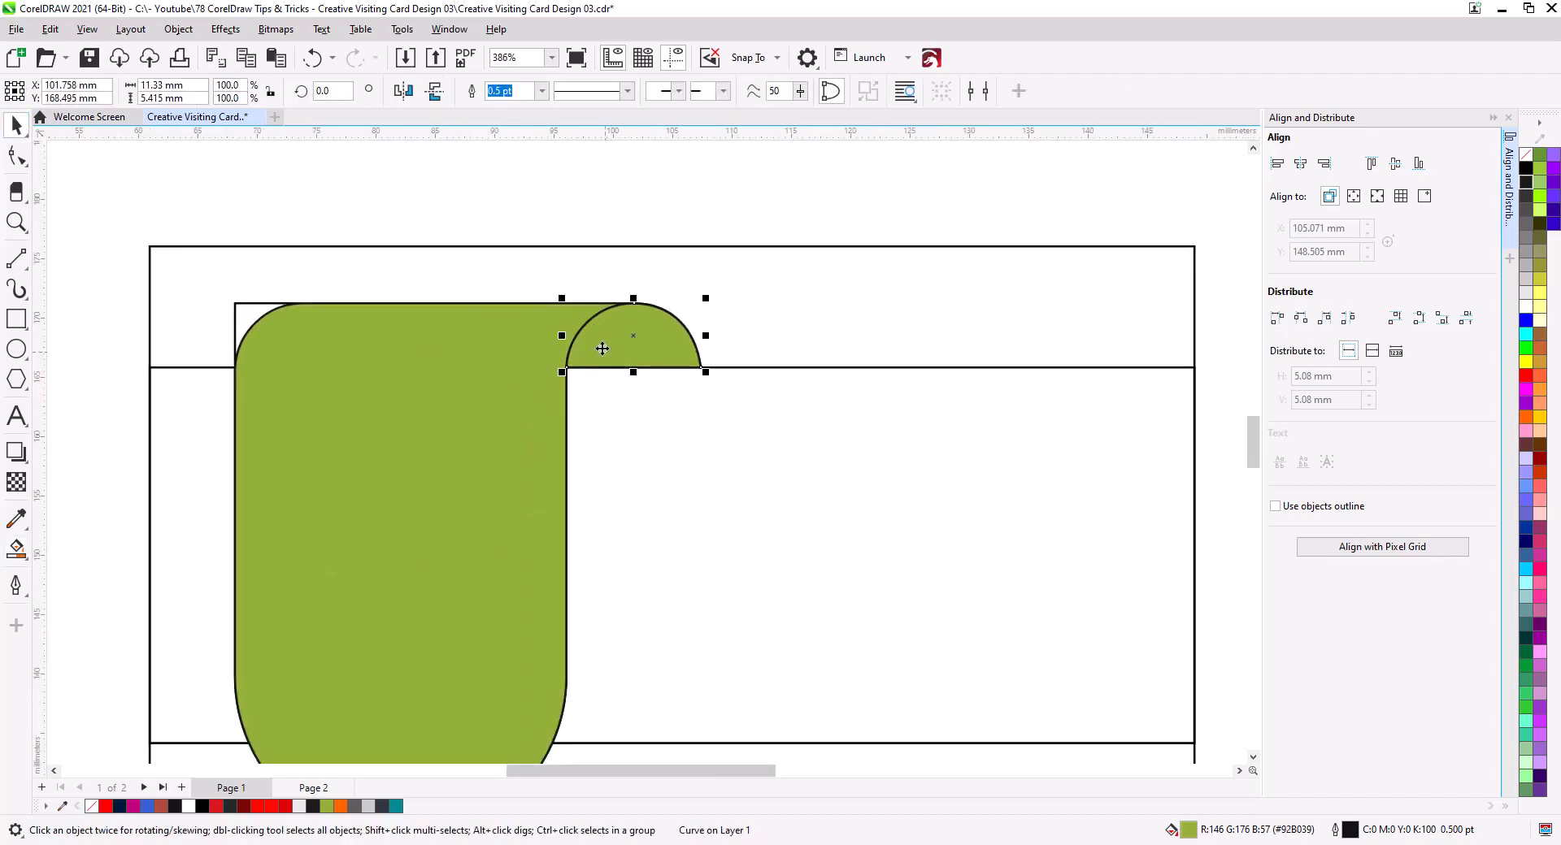
left_click_drag(764, 399, 763, 398)
key("Delete")
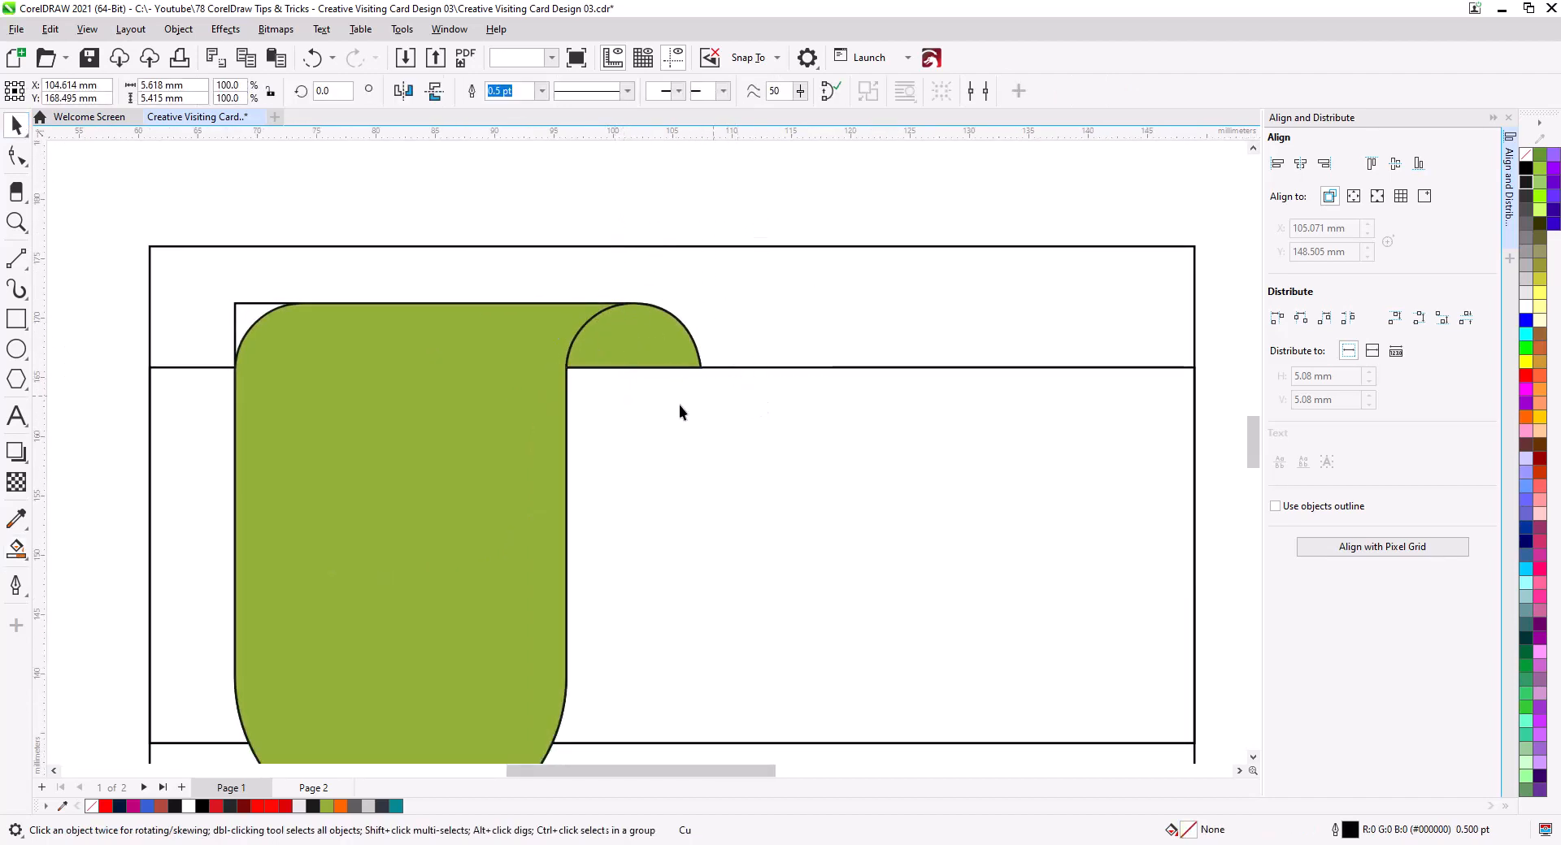
left_click_drag(608, 449, 680, 353)
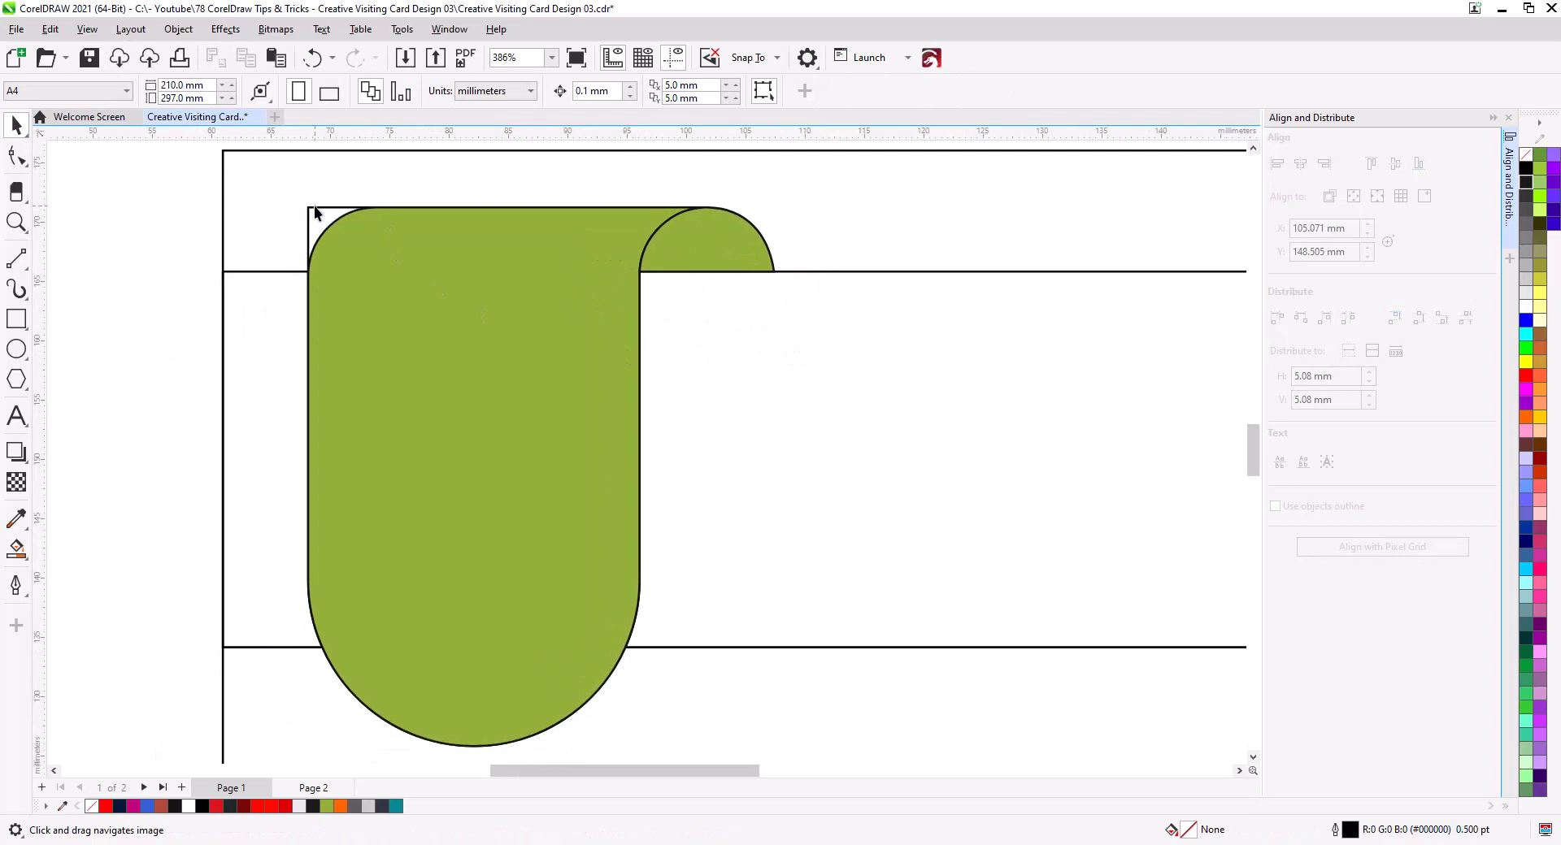
left_click(331, 258)
key("Delete")
left_click_drag(466, 353, 257, 336)
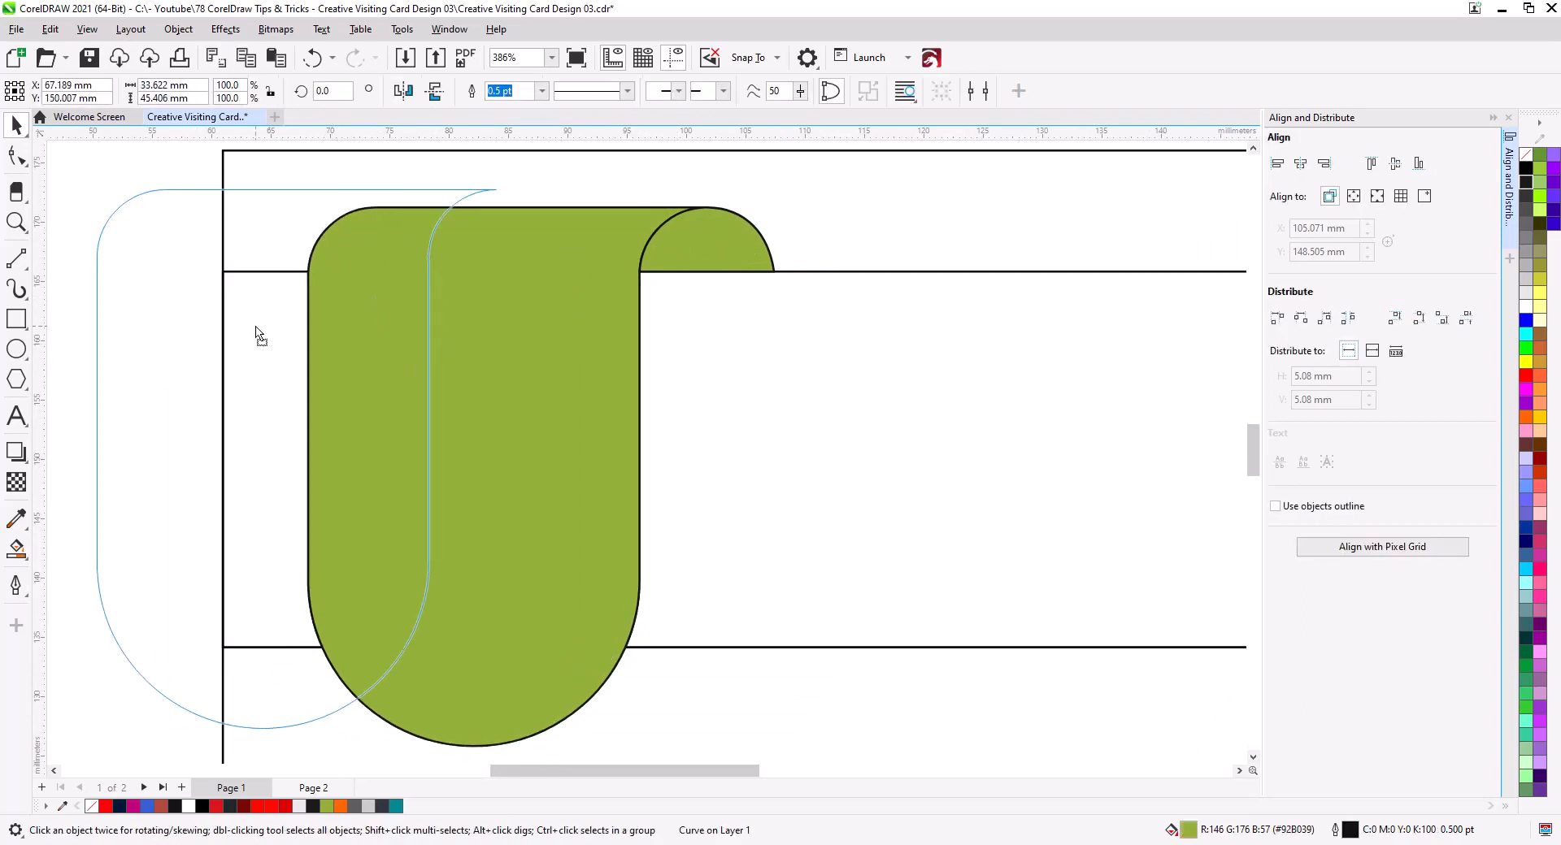
key("ctrl+z")
left_click_drag(712, 246, 816, 313)
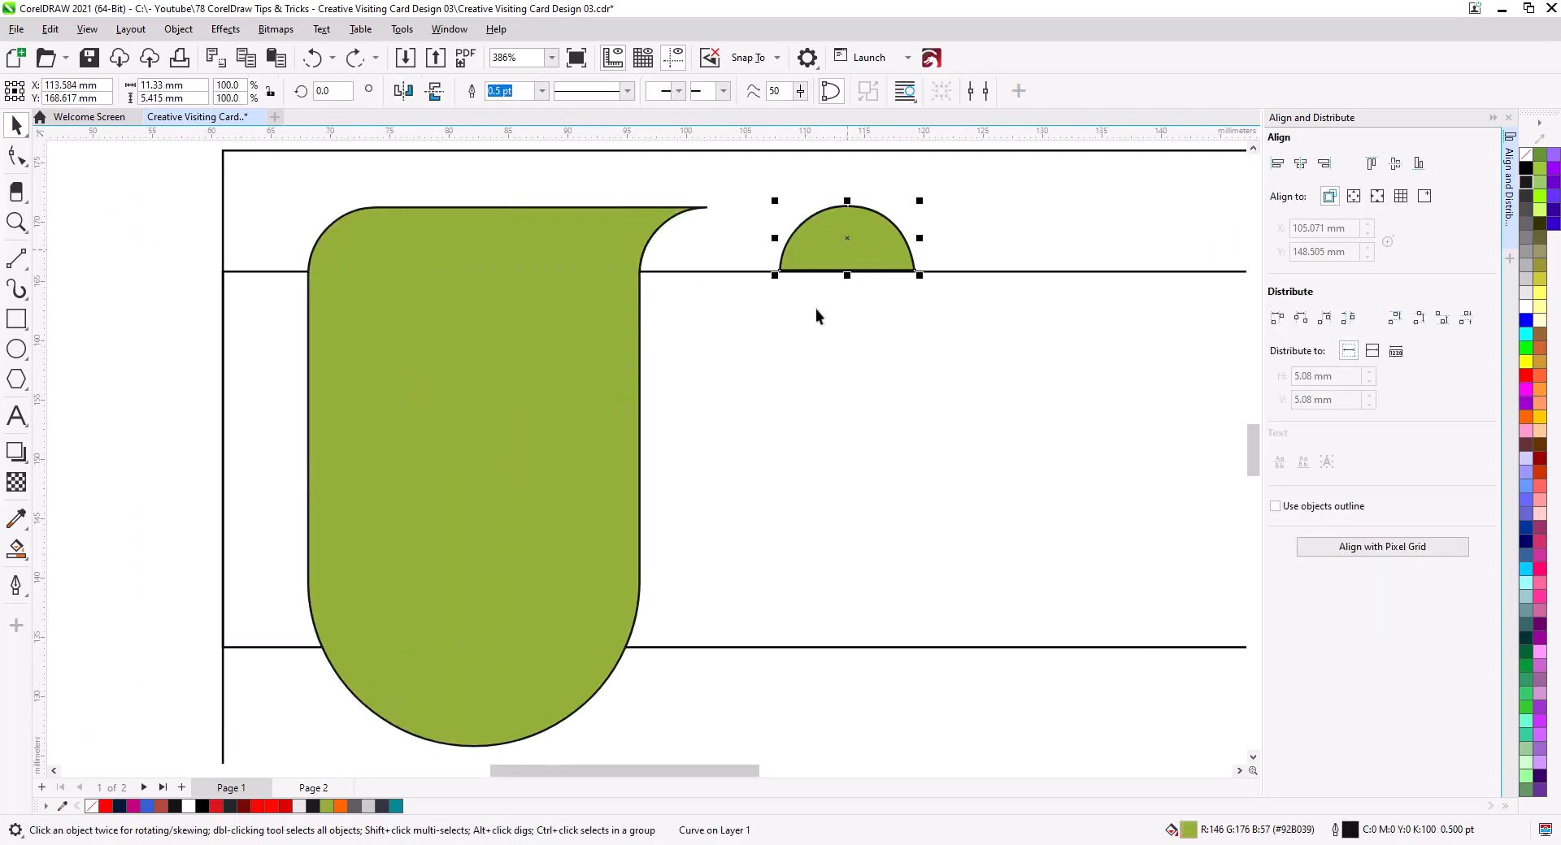
key("ctrl+z")
- Recolour the tall column shape to dark blue-grey #303642
scroll(690, 357, "down", 1)
left_click_drag(725, 414, 691, 388)
left_click(510, 421)
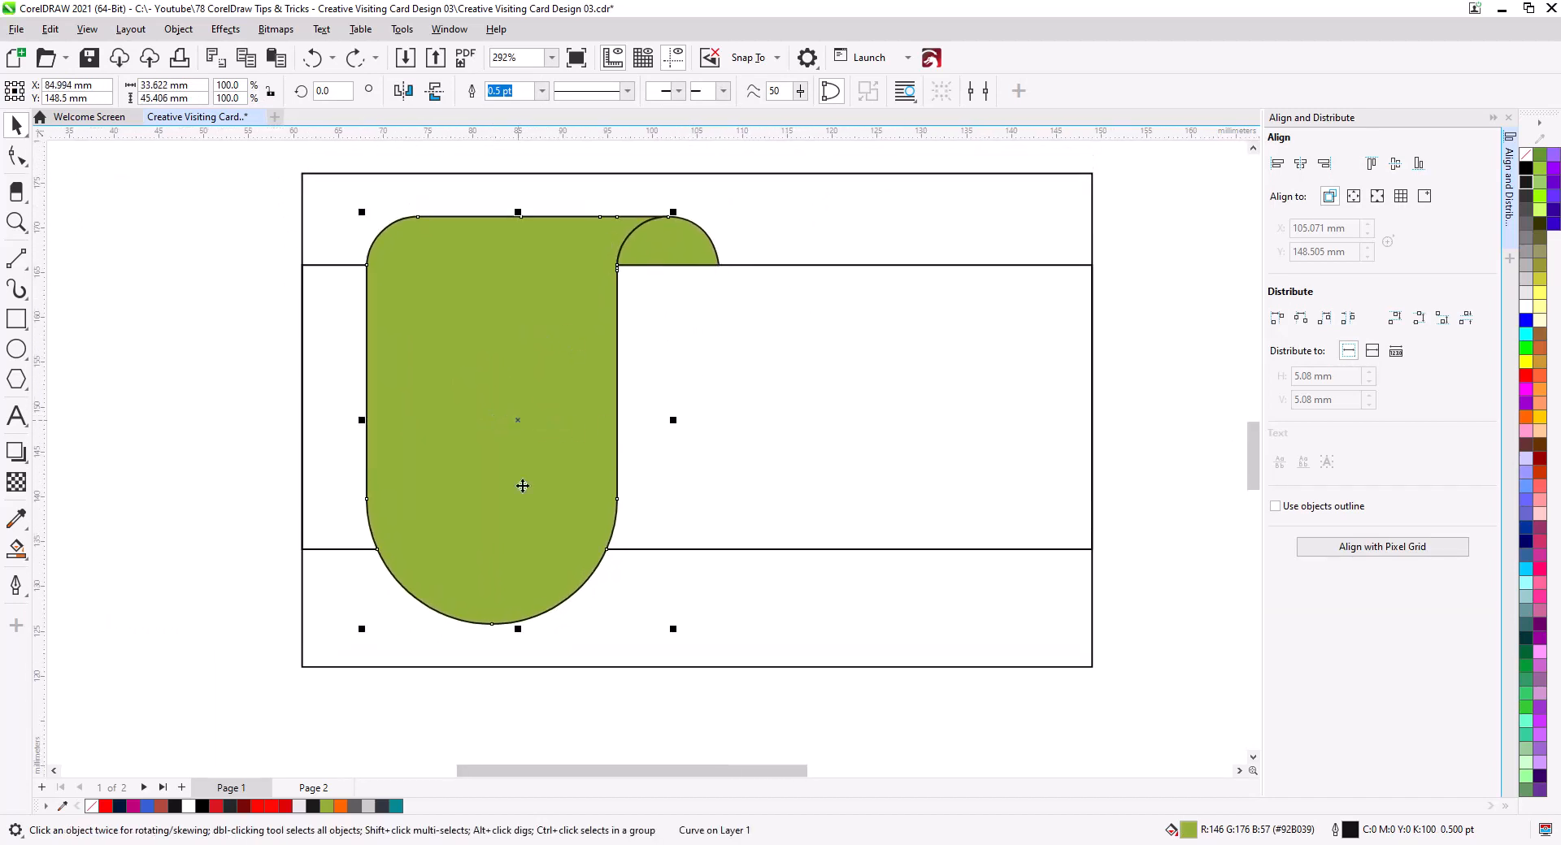
left_click(382, 807)
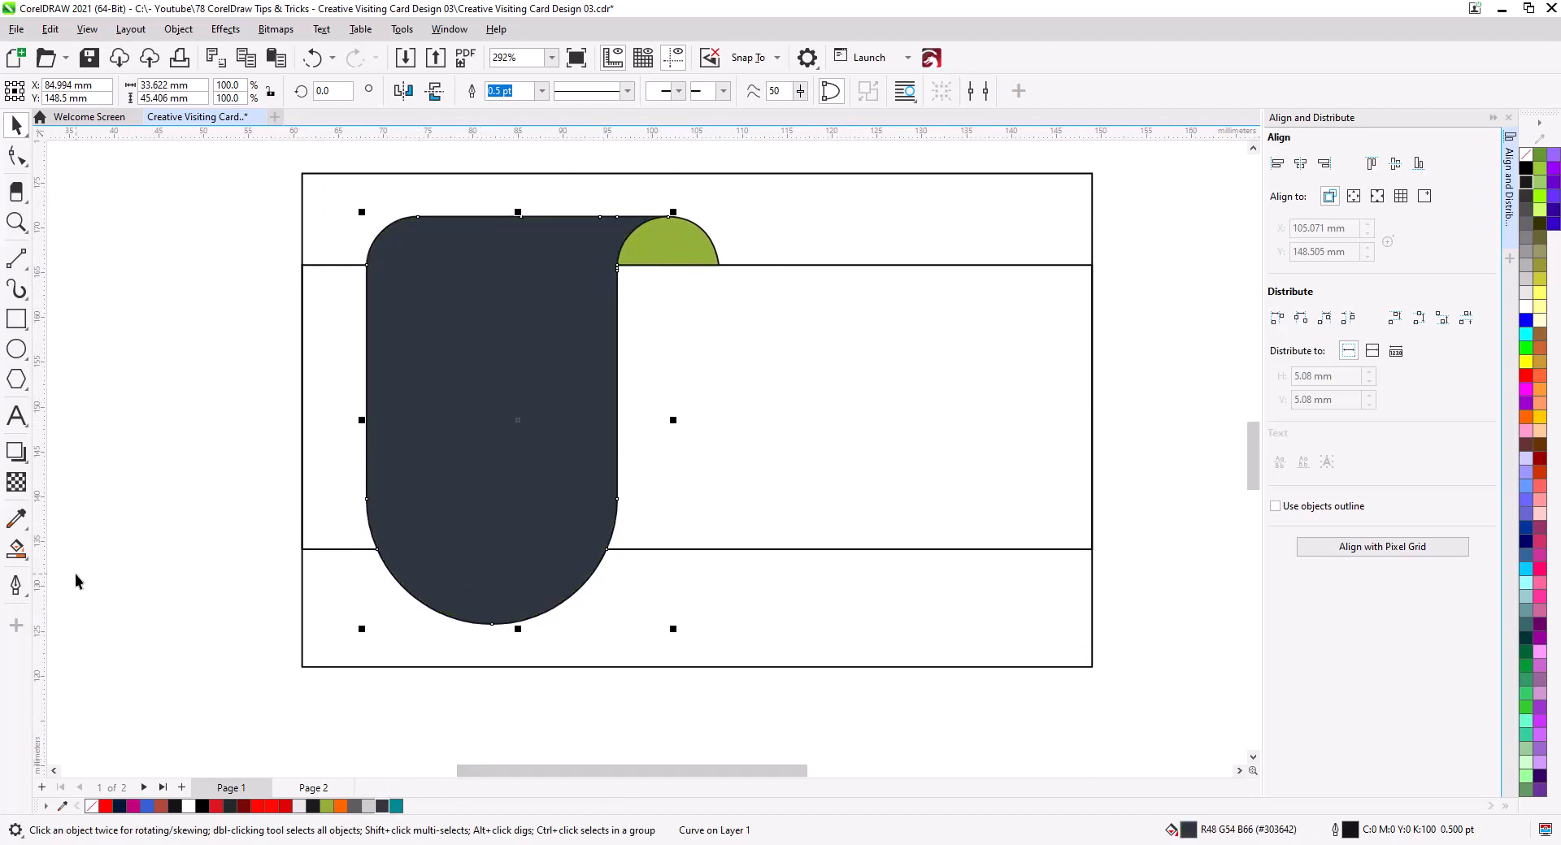
- Apply a vertical linear fountain fill to the tall column, fading from dark blue-grey at its top edge to white near the band's lower line
left_click(18, 551)
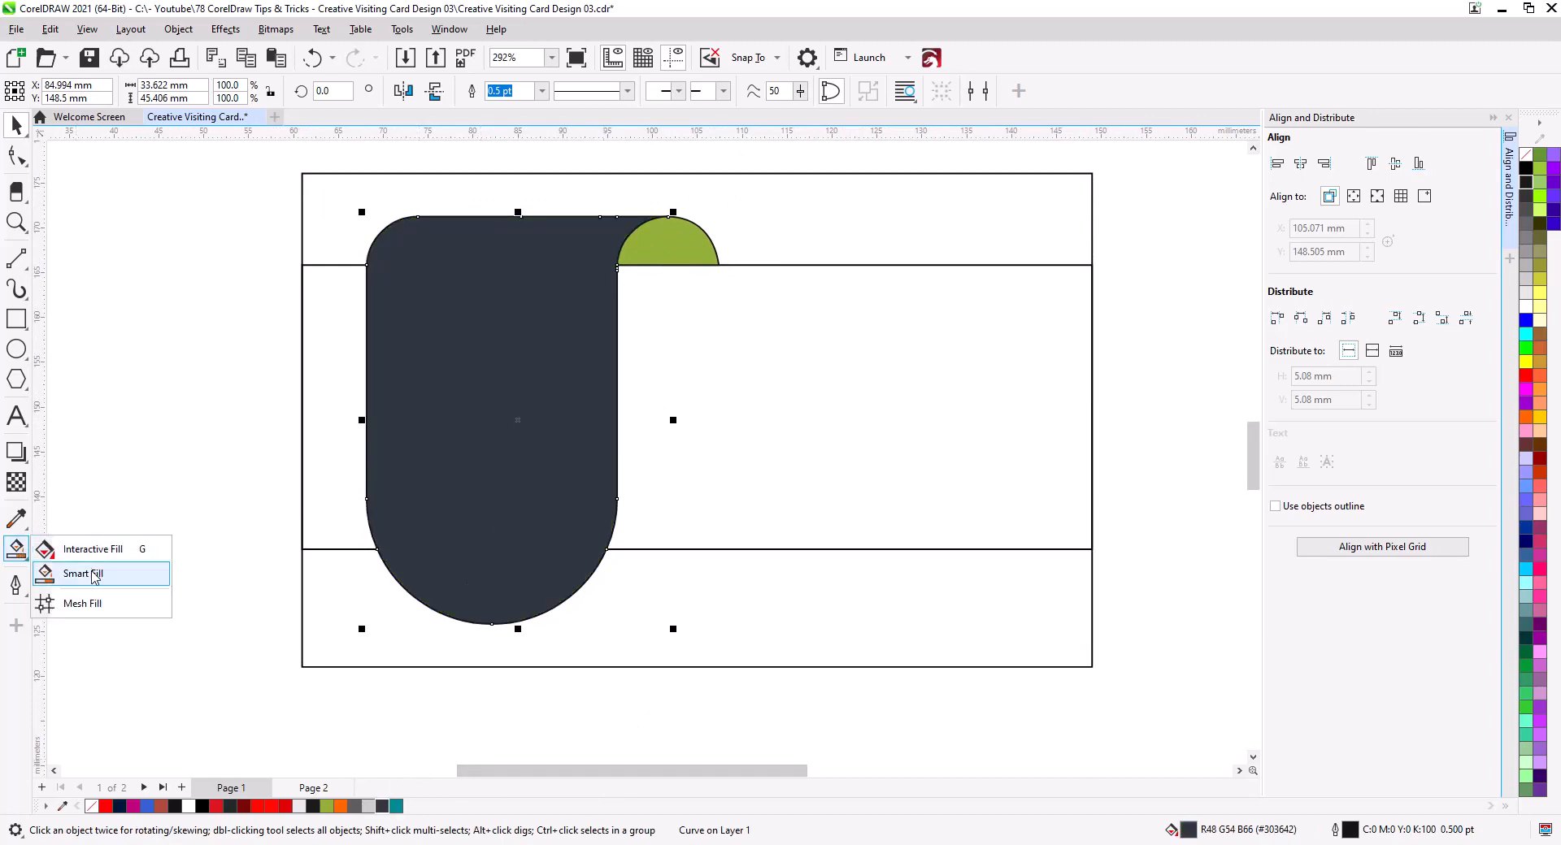
left_click(81, 549)
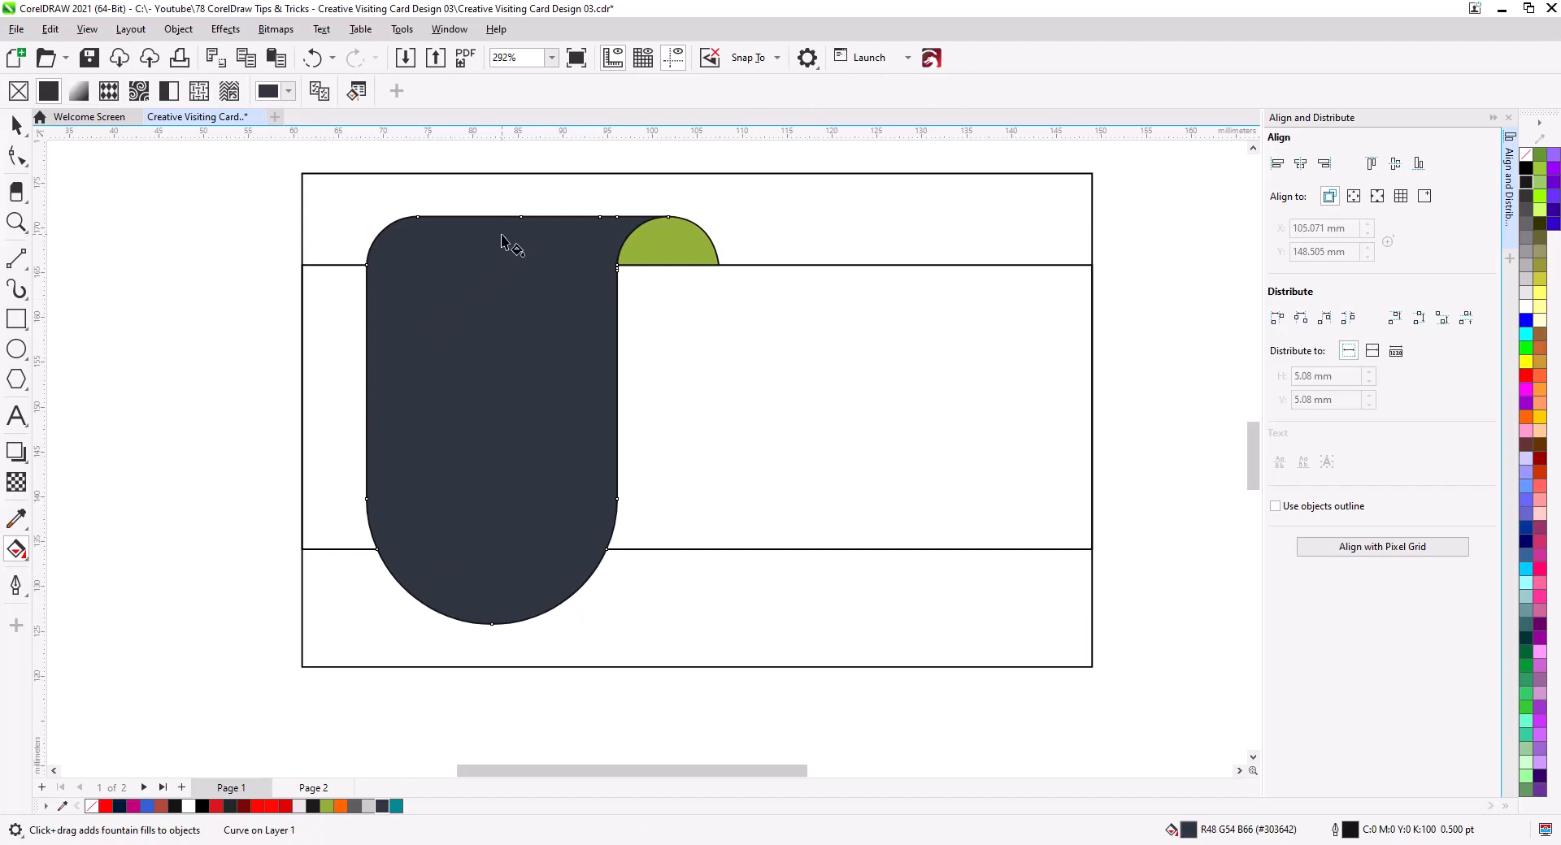
left_click_drag(497, 218, 498, 538)
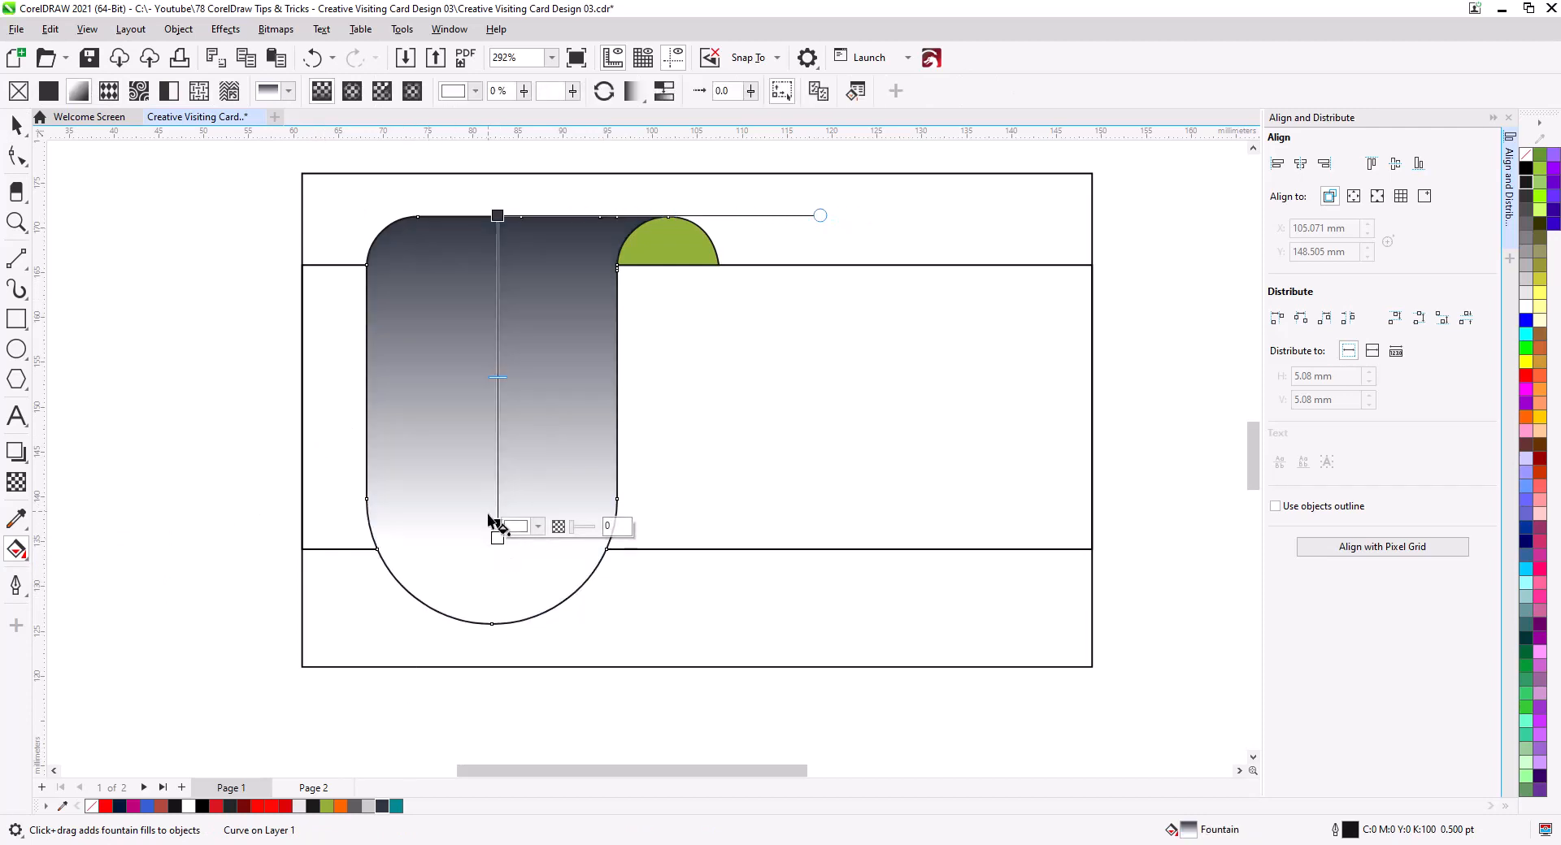
- Set the column gradient's lower end to dark blue-grey #303642 and add a light #9299A6 colour stop near the band's upper line
left_click_drag(386, 811, 497, 538)
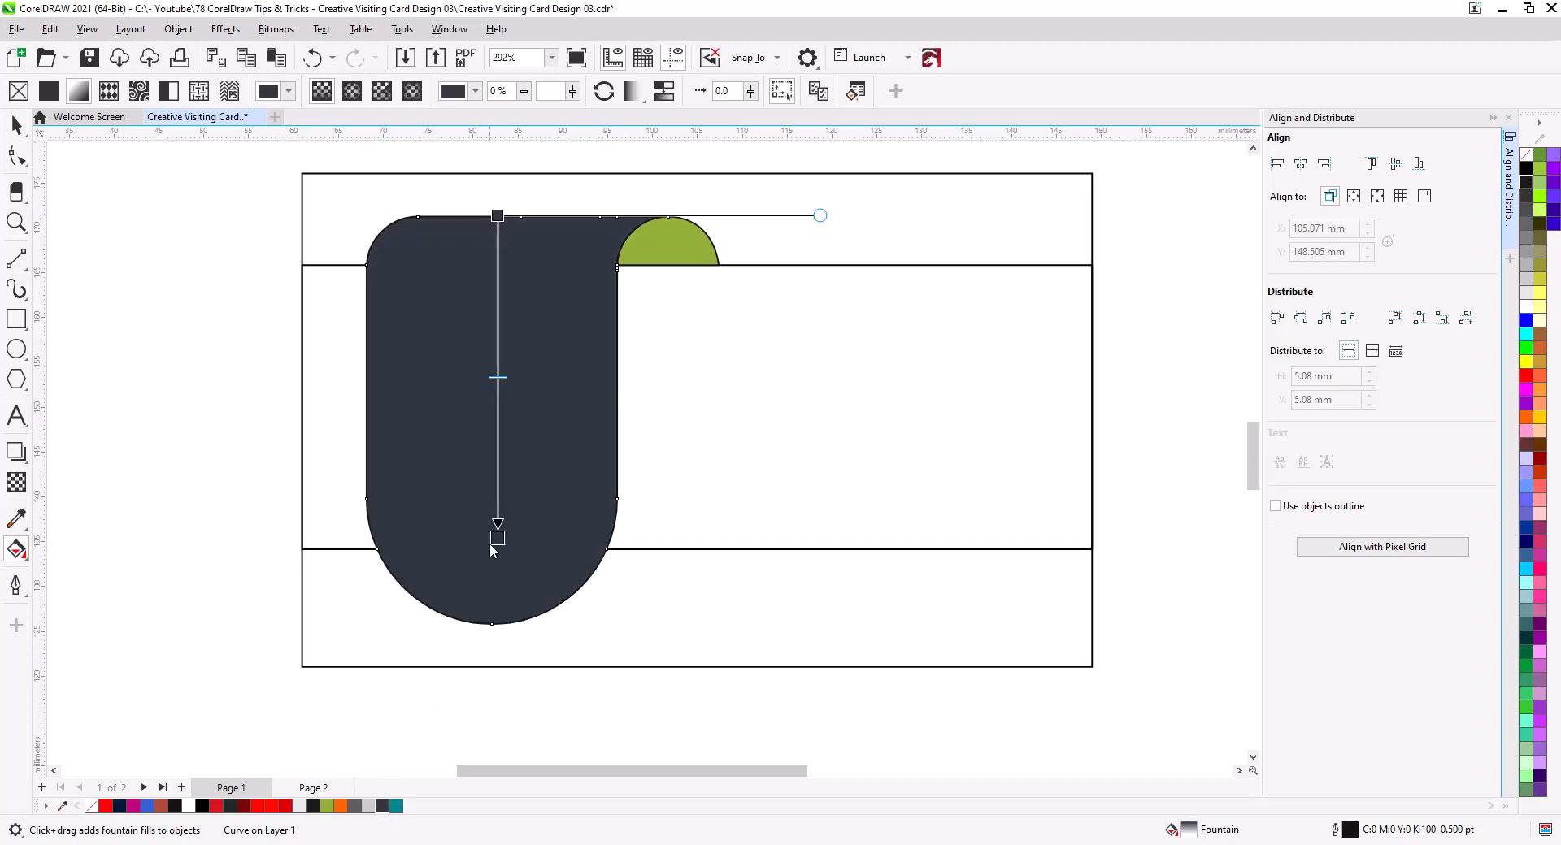
double_click(499, 266)
left_click(527, 255)
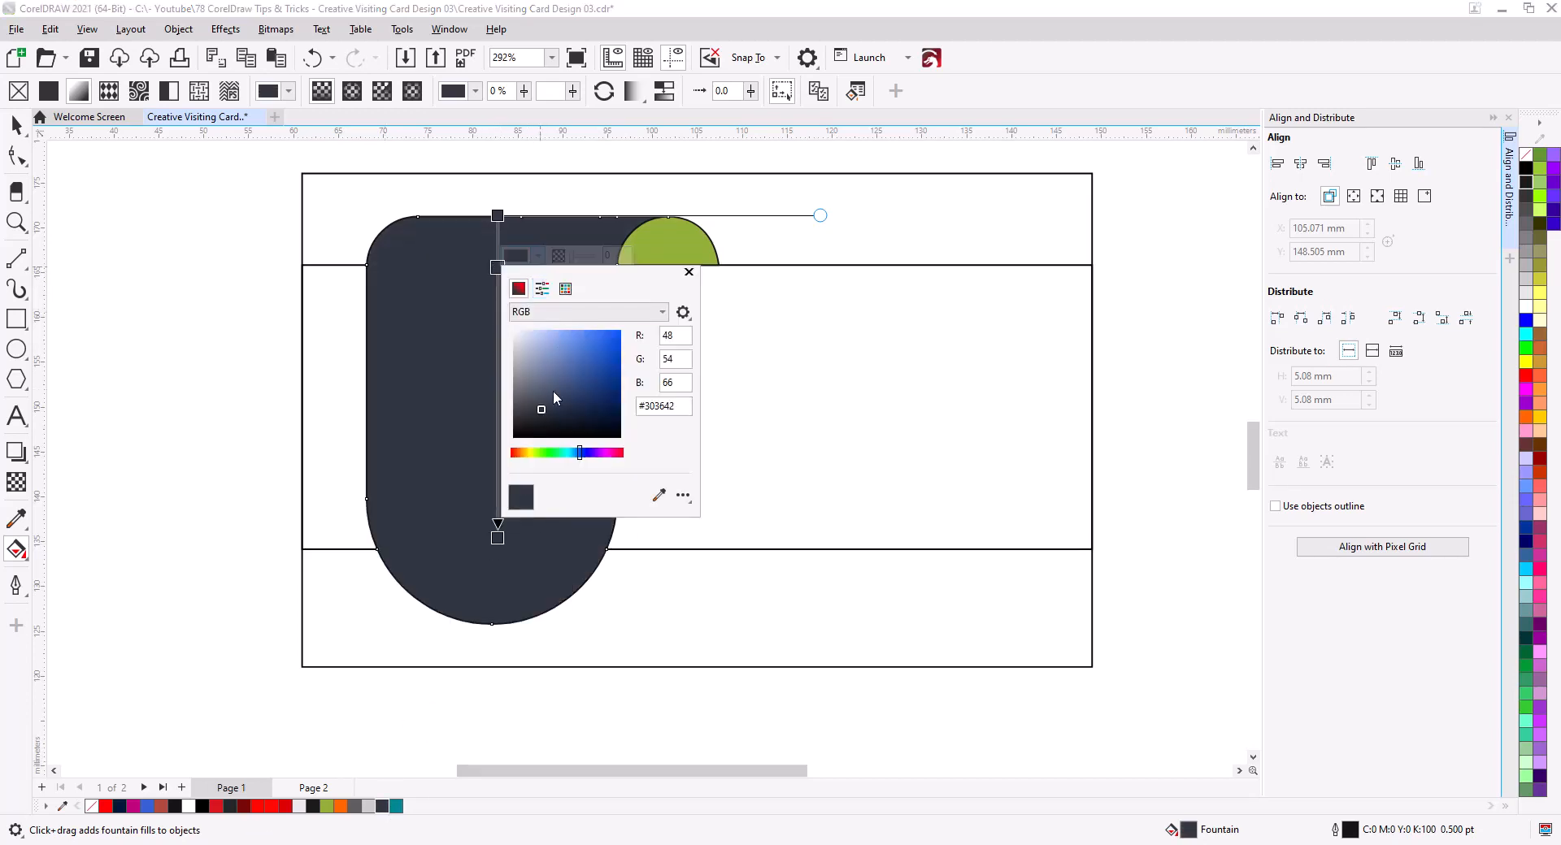
left_click(530, 384)
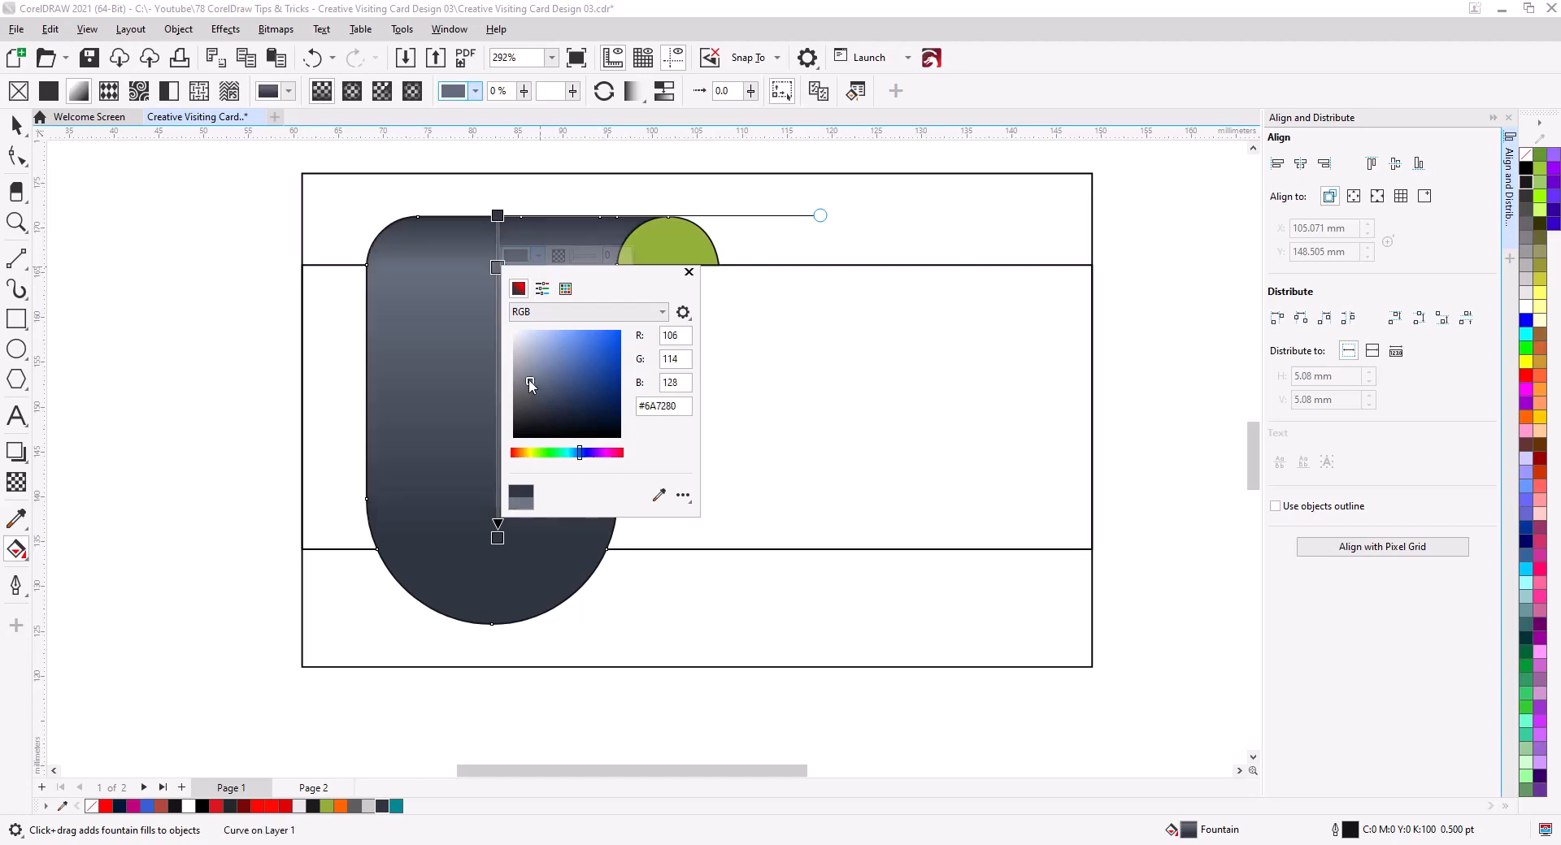
left_click_drag(529, 378, 525, 368)
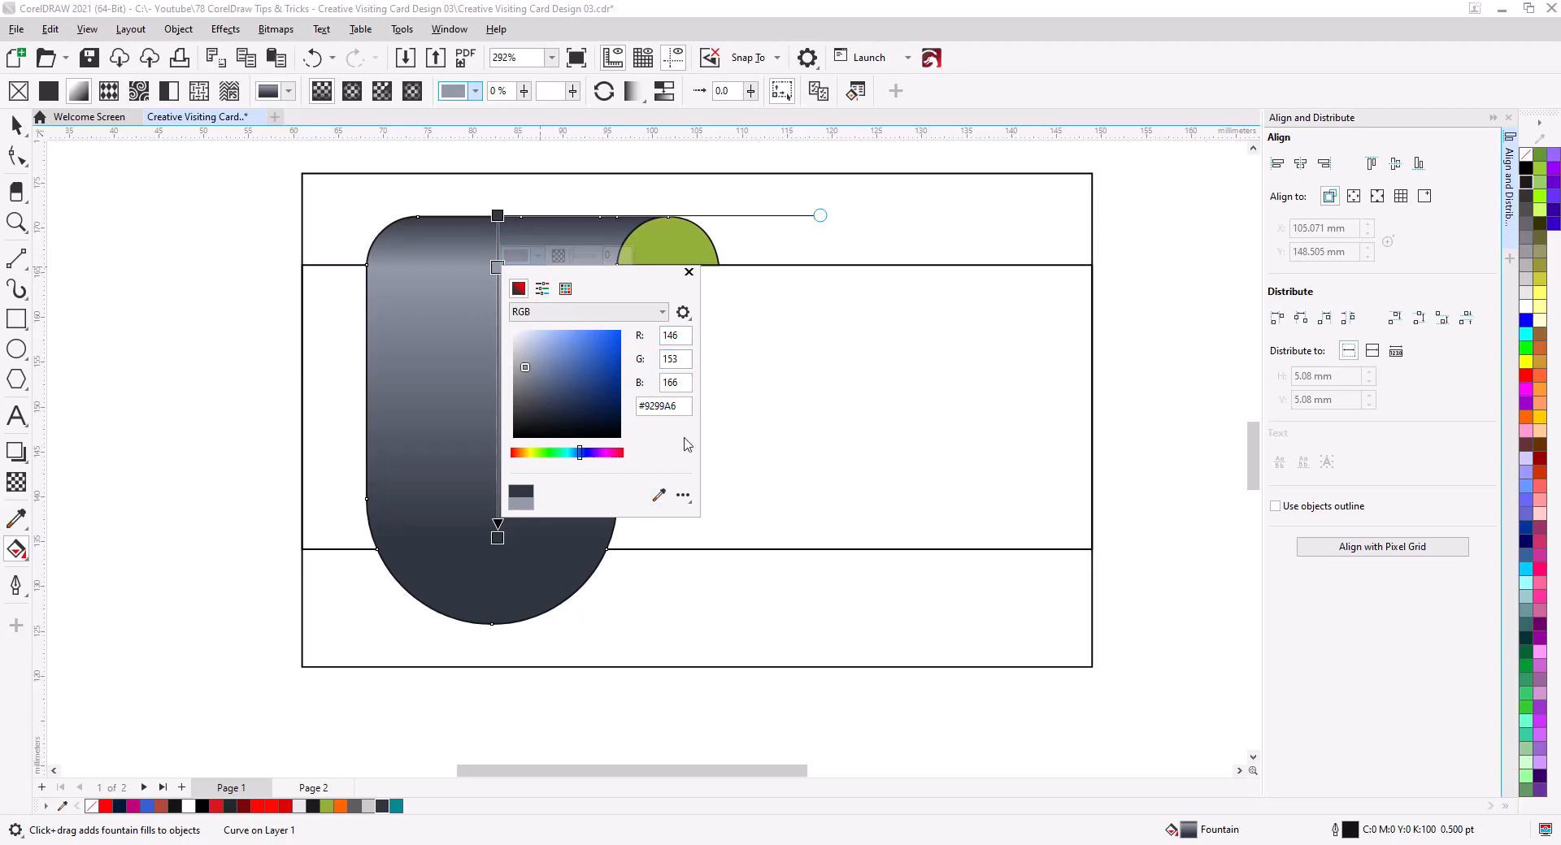
left_click(688, 272)
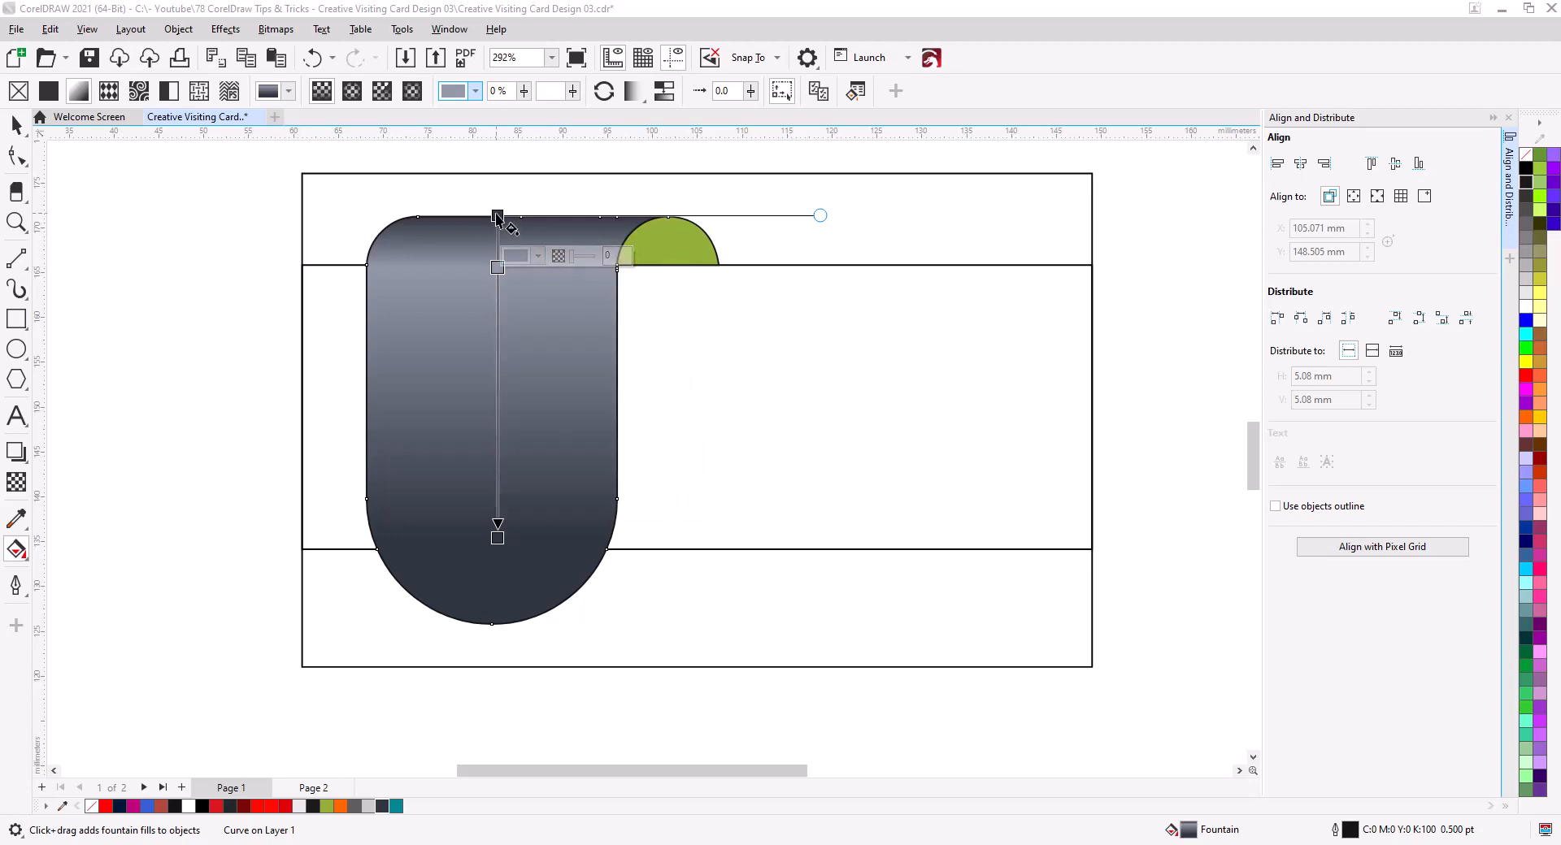
- Darken the starting colour of the column's gradient slightly at its top edge
left_click(497, 216)
left_click(541, 204)
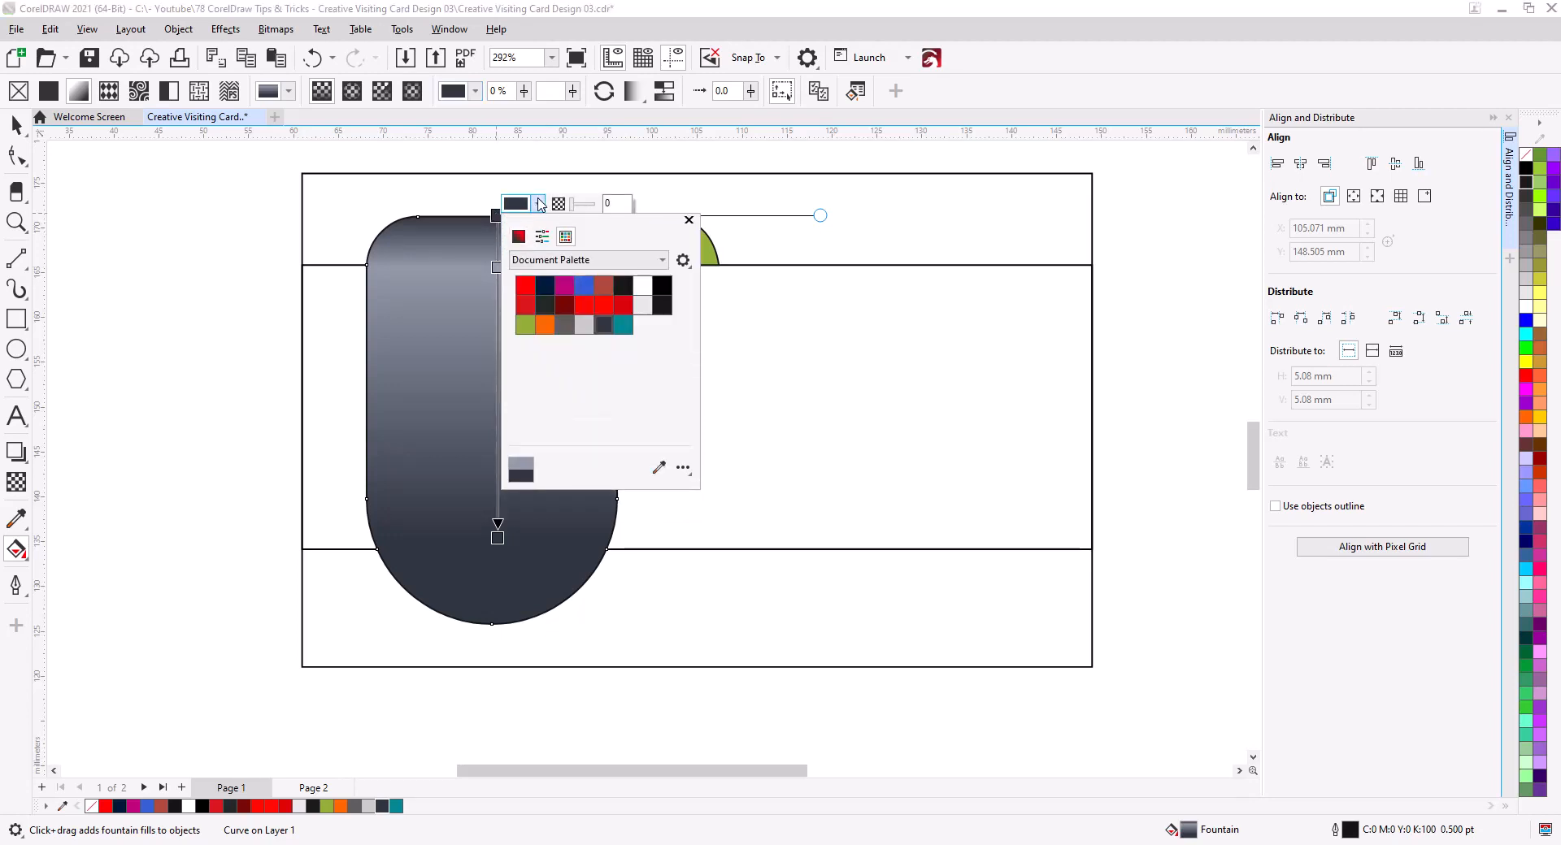
left_click(518, 236)
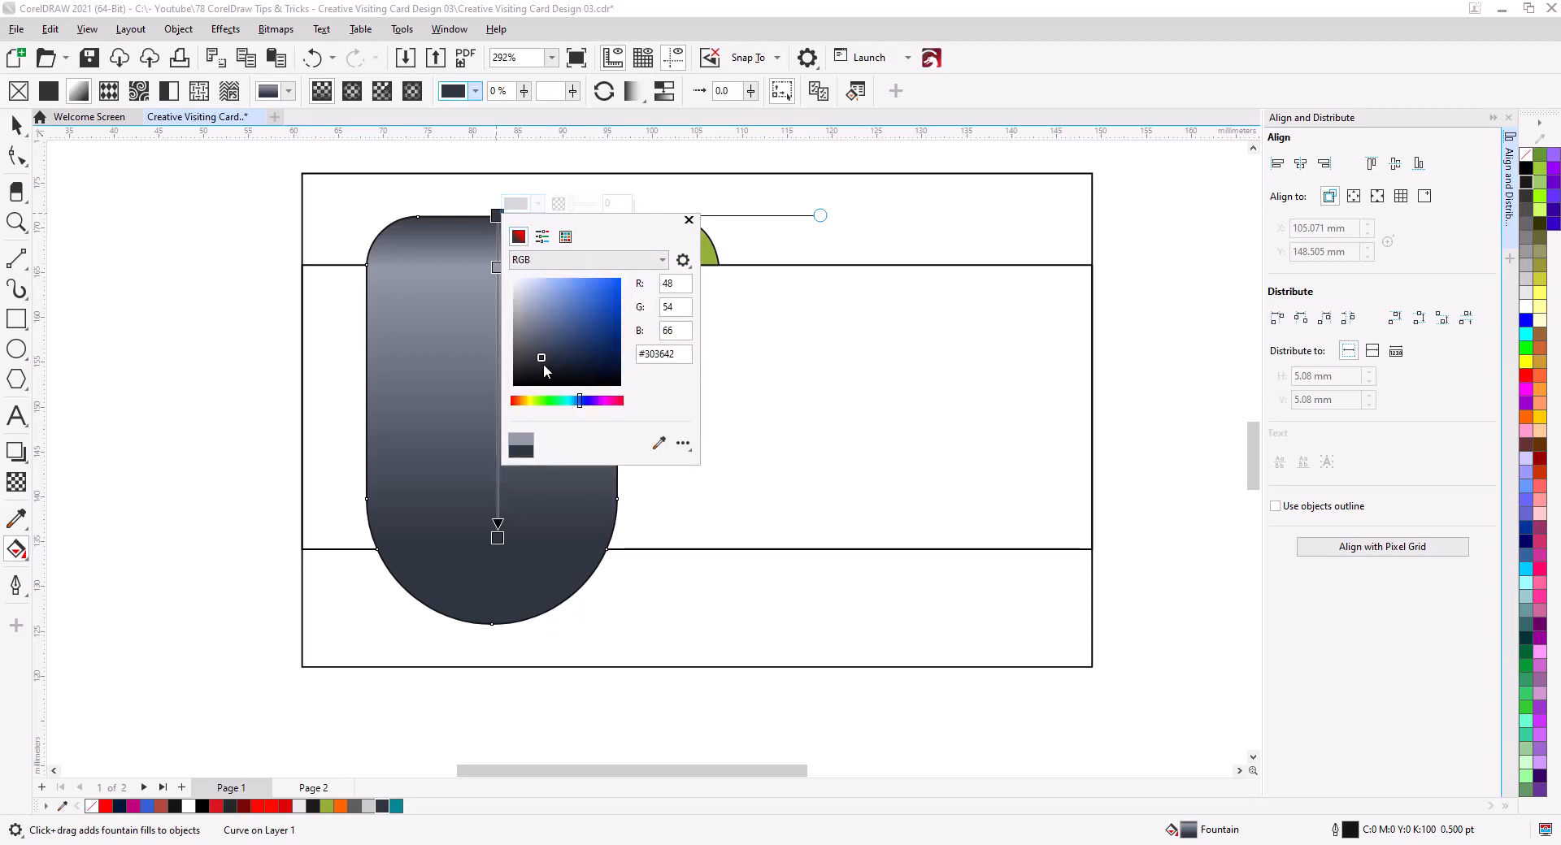
left_click_drag(543, 358, 541, 361)
left_click(689, 220)
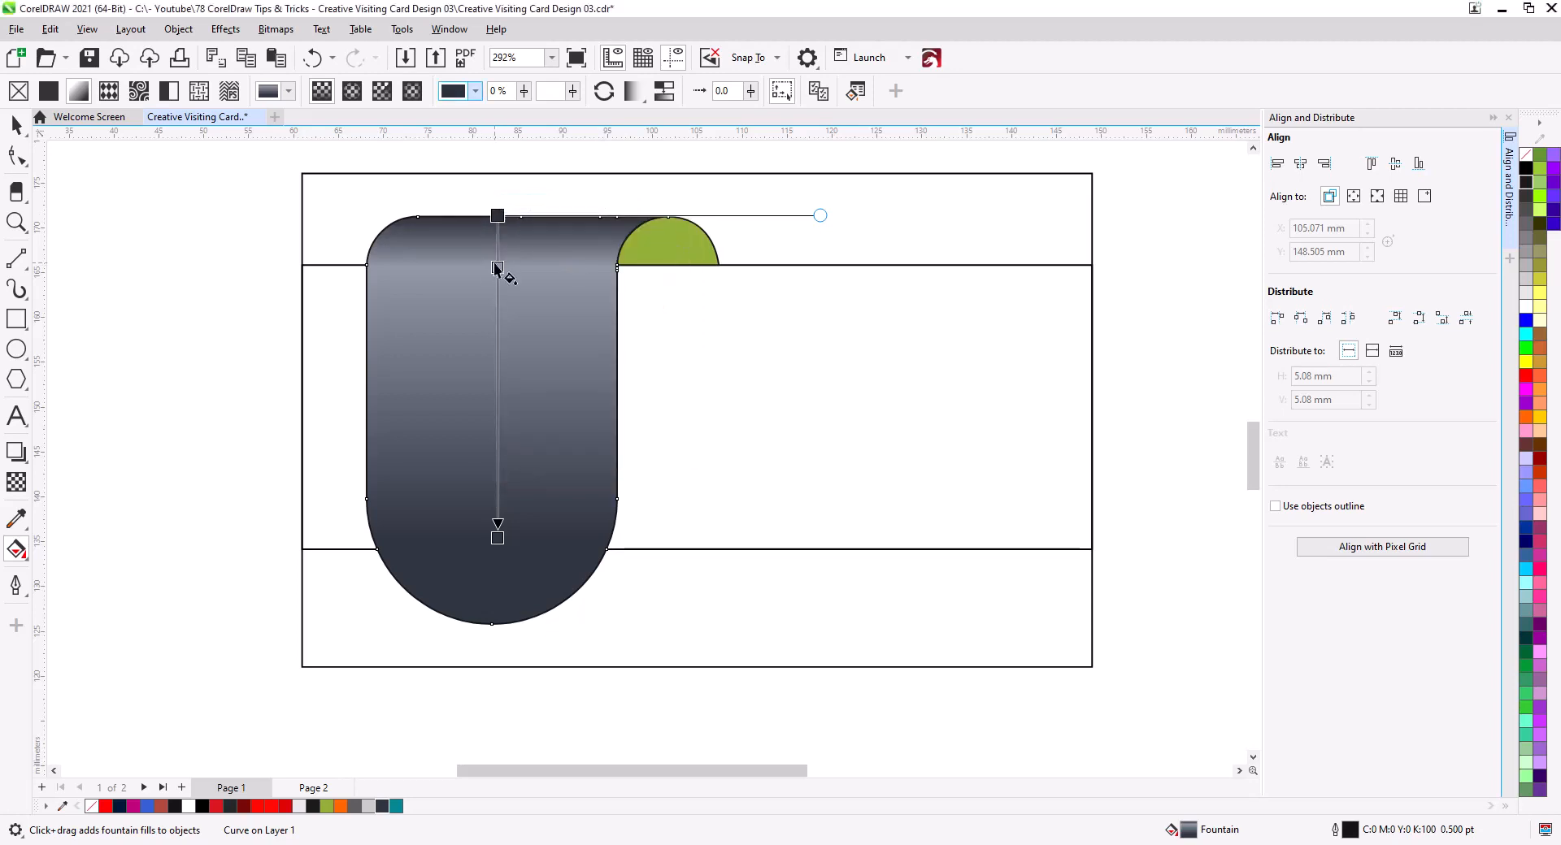
- Add a dark blue-grey stop below the light one and shift the upper gradient stops so the highlight sits within the column's rounded fold
scroll(497, 262, "up", 1)
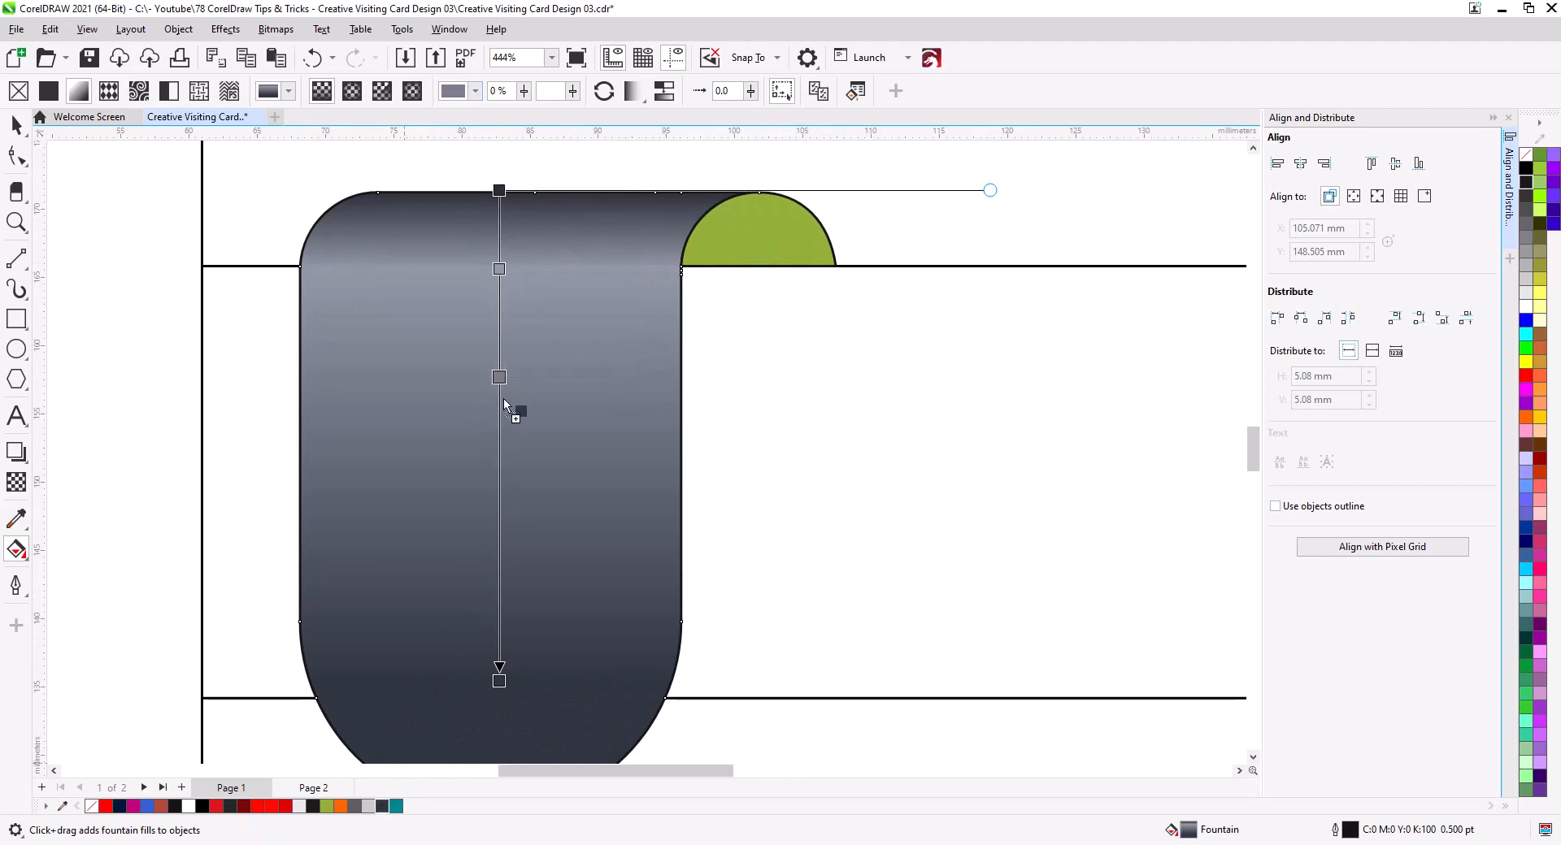
double_click(499, 377)
left_click_drag(499, 245, 499, 245)
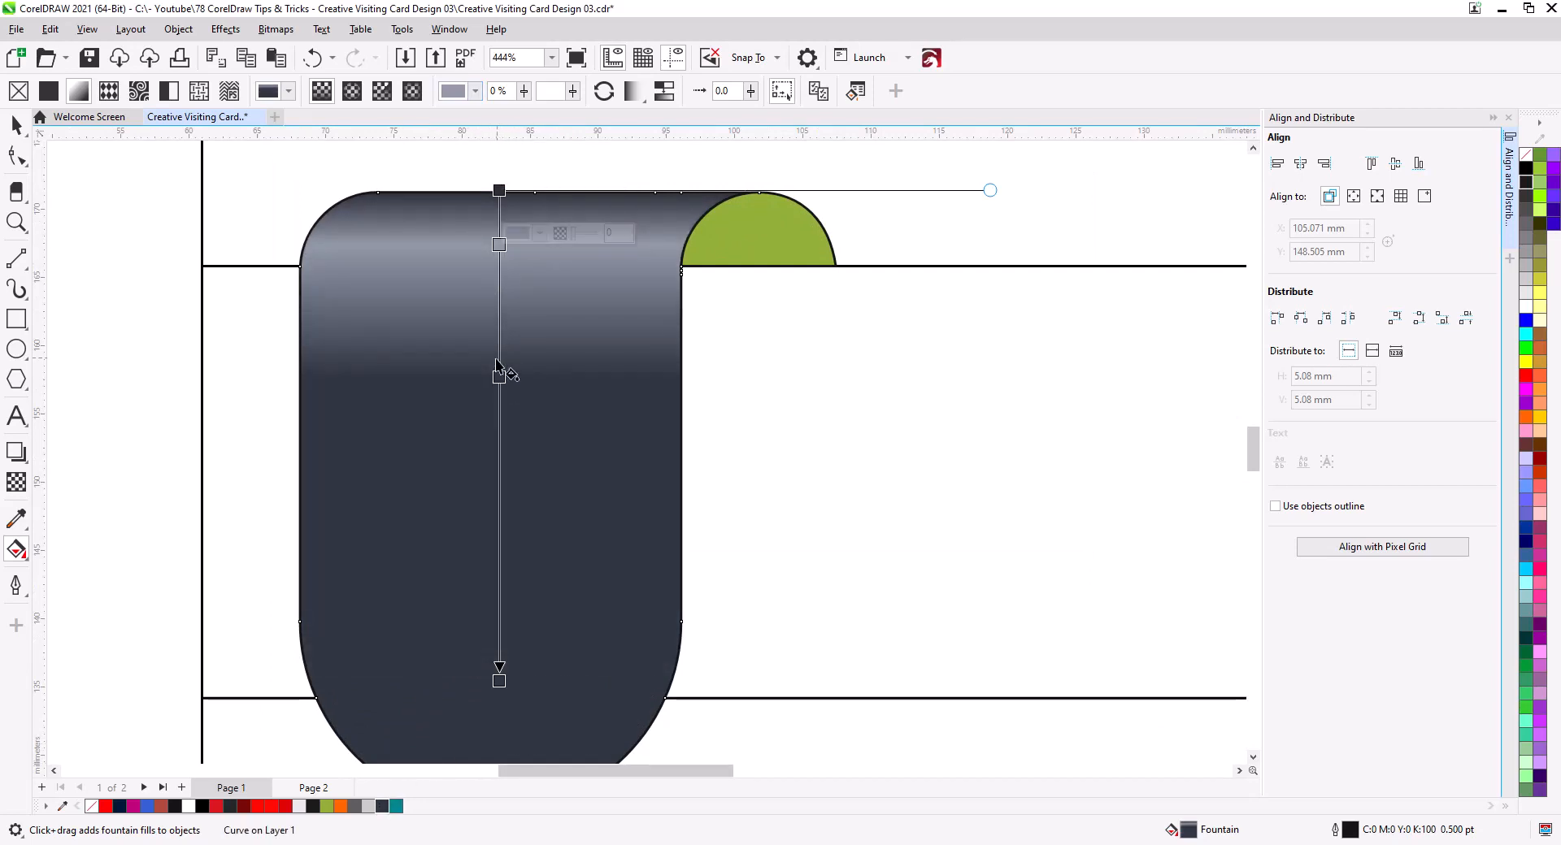
left_click_drag(499, 377, 499, 338)
left_click_drag(499, 245, 499, 169)
left_click_drag(500, 222, 499, 237)
left_click_drag(499, 322, 499, 303)
scroll(568, 407, "down", 3)
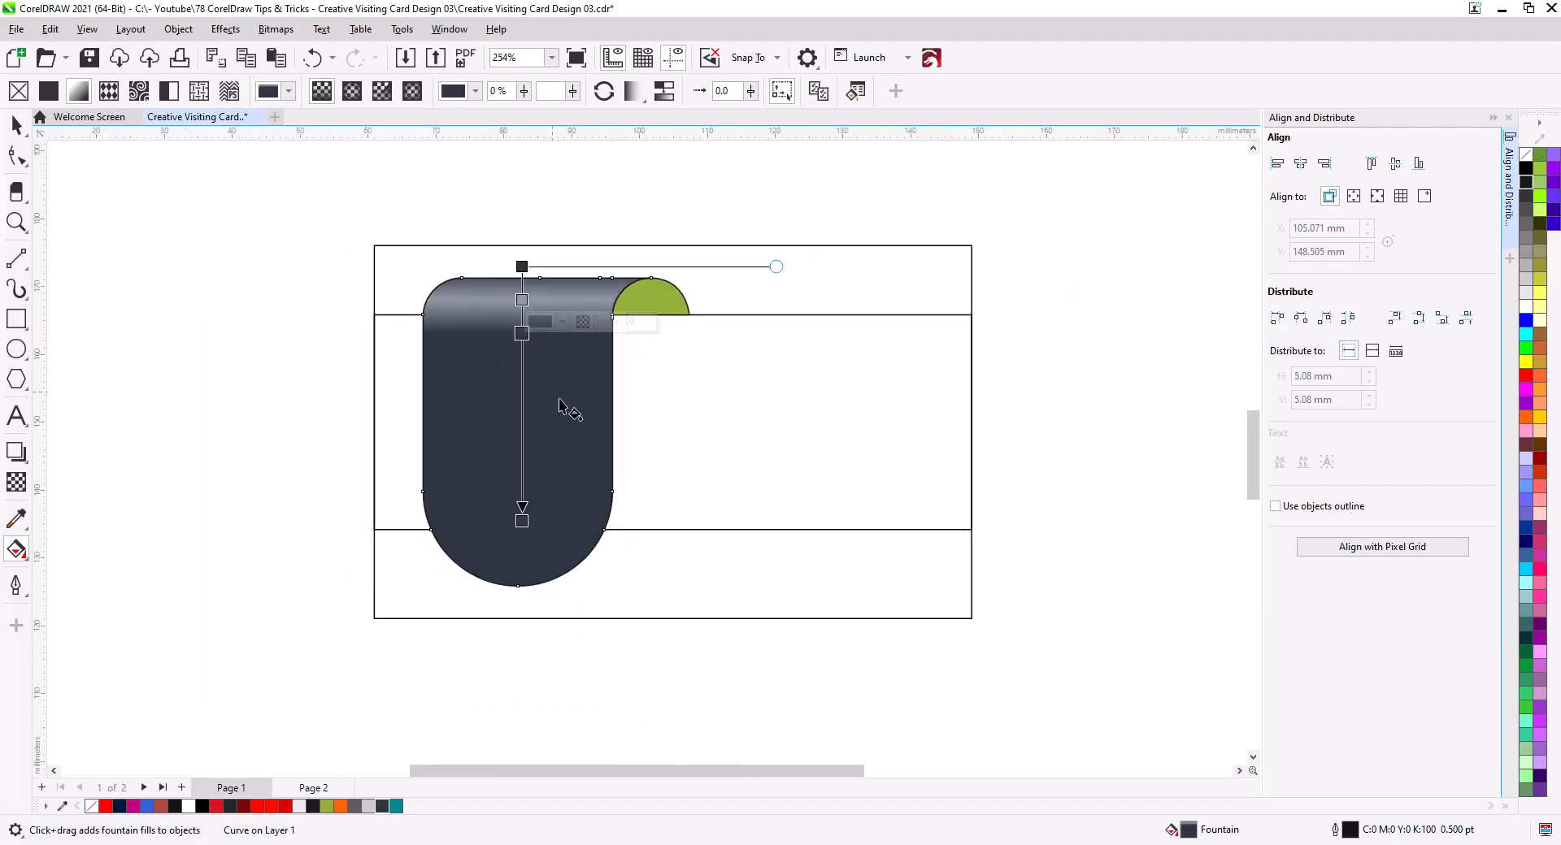
- Recolour the green half-round shape beside the column to dark blue-grey #303642
key("space")
left_click(312, 397)
scroll(631, 393, "up", 2)
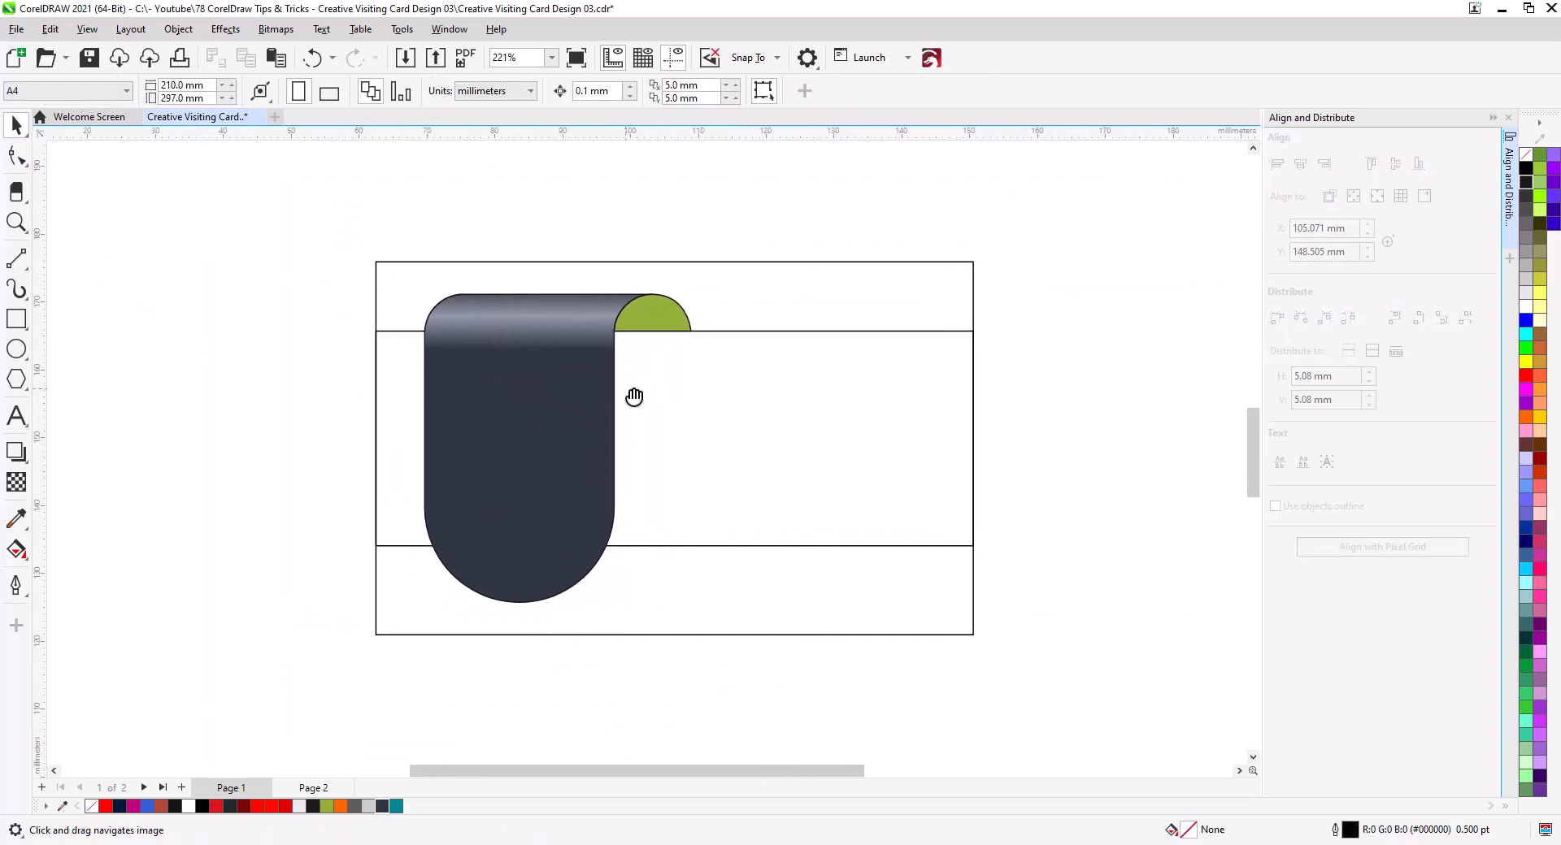
left_click(664, 299)
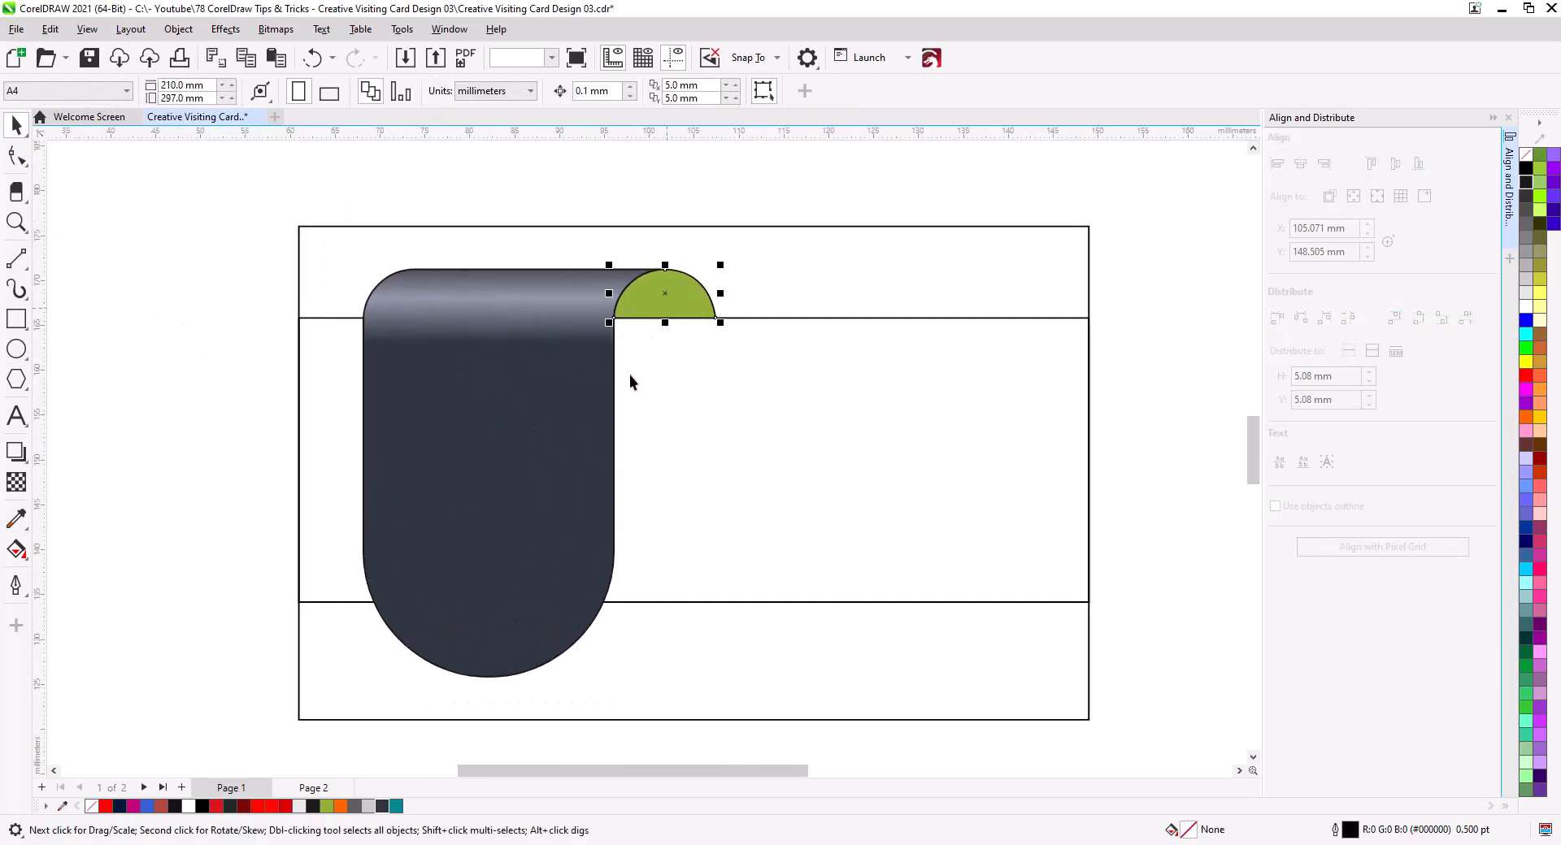
left_click(382, 807)
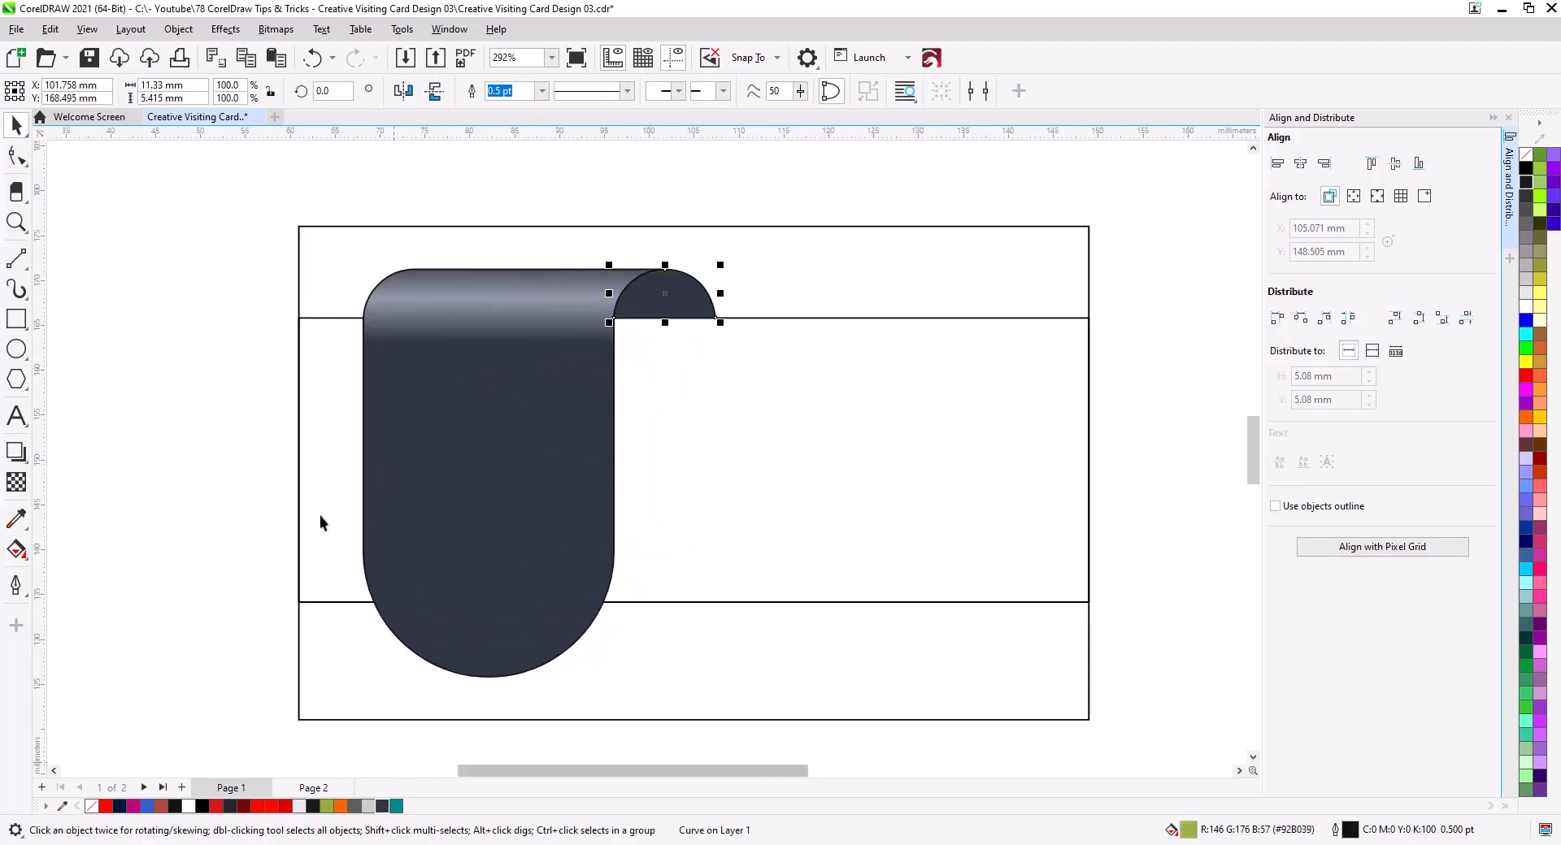
- Apply a diagonal linear fountain fill across the half-round shape and set its end colour to dark blue-grey #303642
left_click(16, 551)
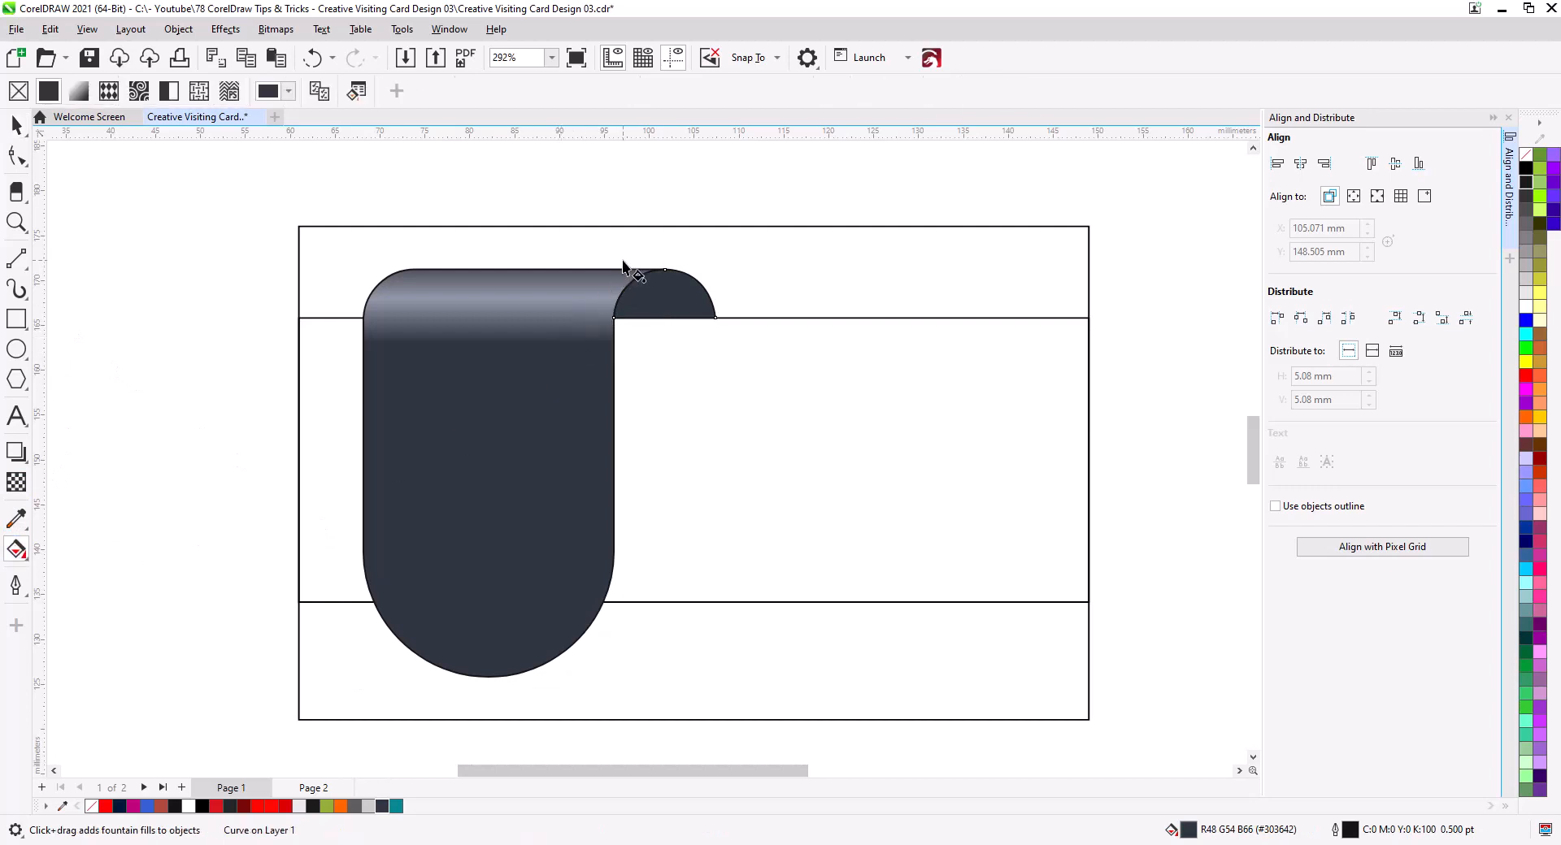
left_click_drag(623, 261, 692, 317)
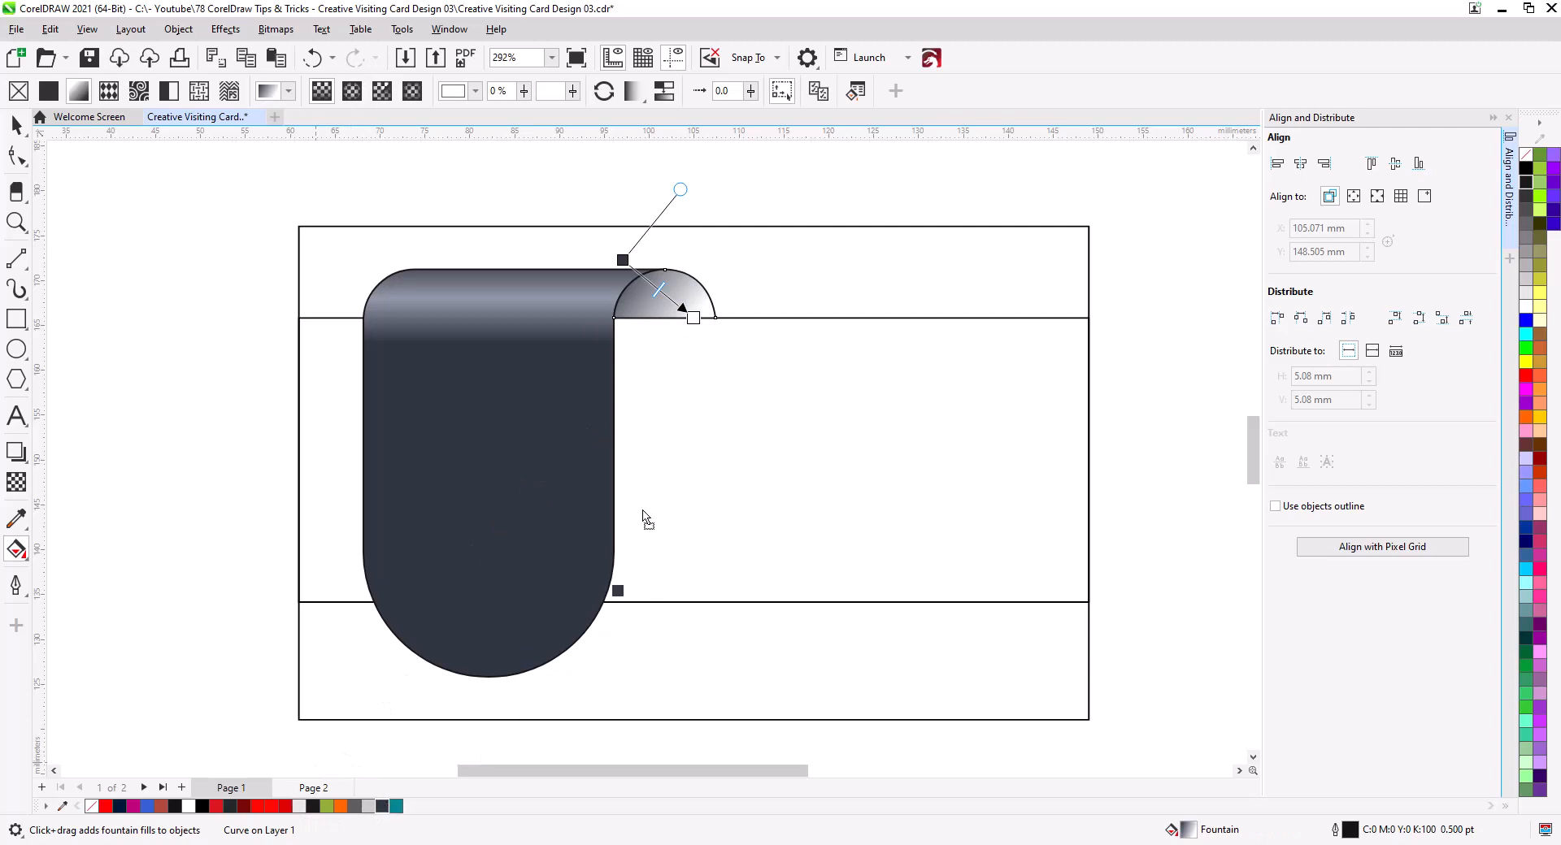
left_click_drag(643, 516, 638, 422)
scroll(664, 313, "up", 1)
scroll(647, 318, "up", 1)
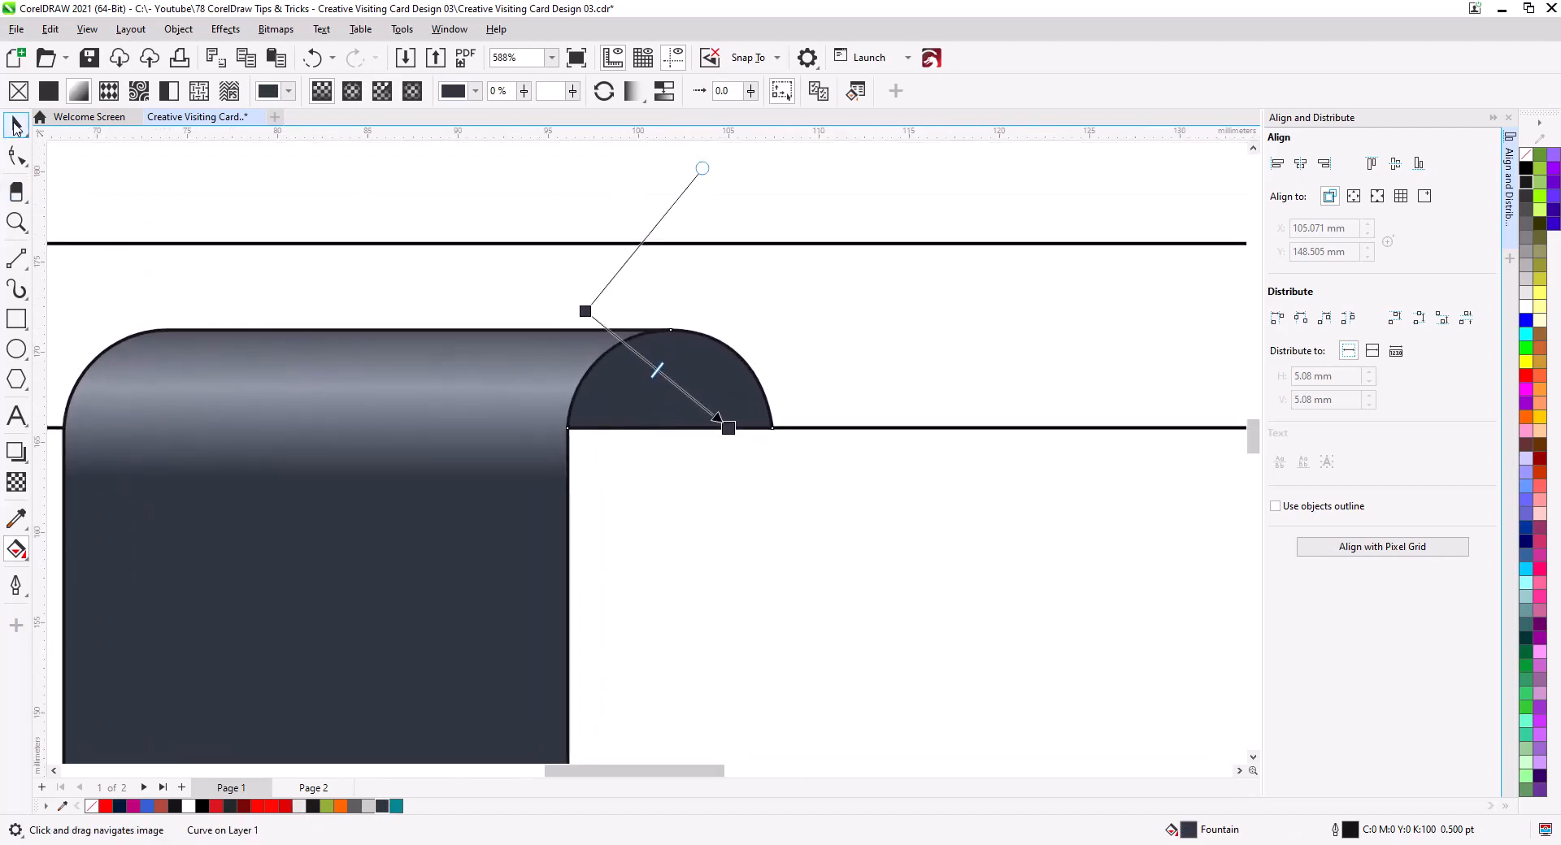
- Set the start colour of the half-round shape's gradient to #1E2229
left_click(14, 126)
left_click(16, 549)
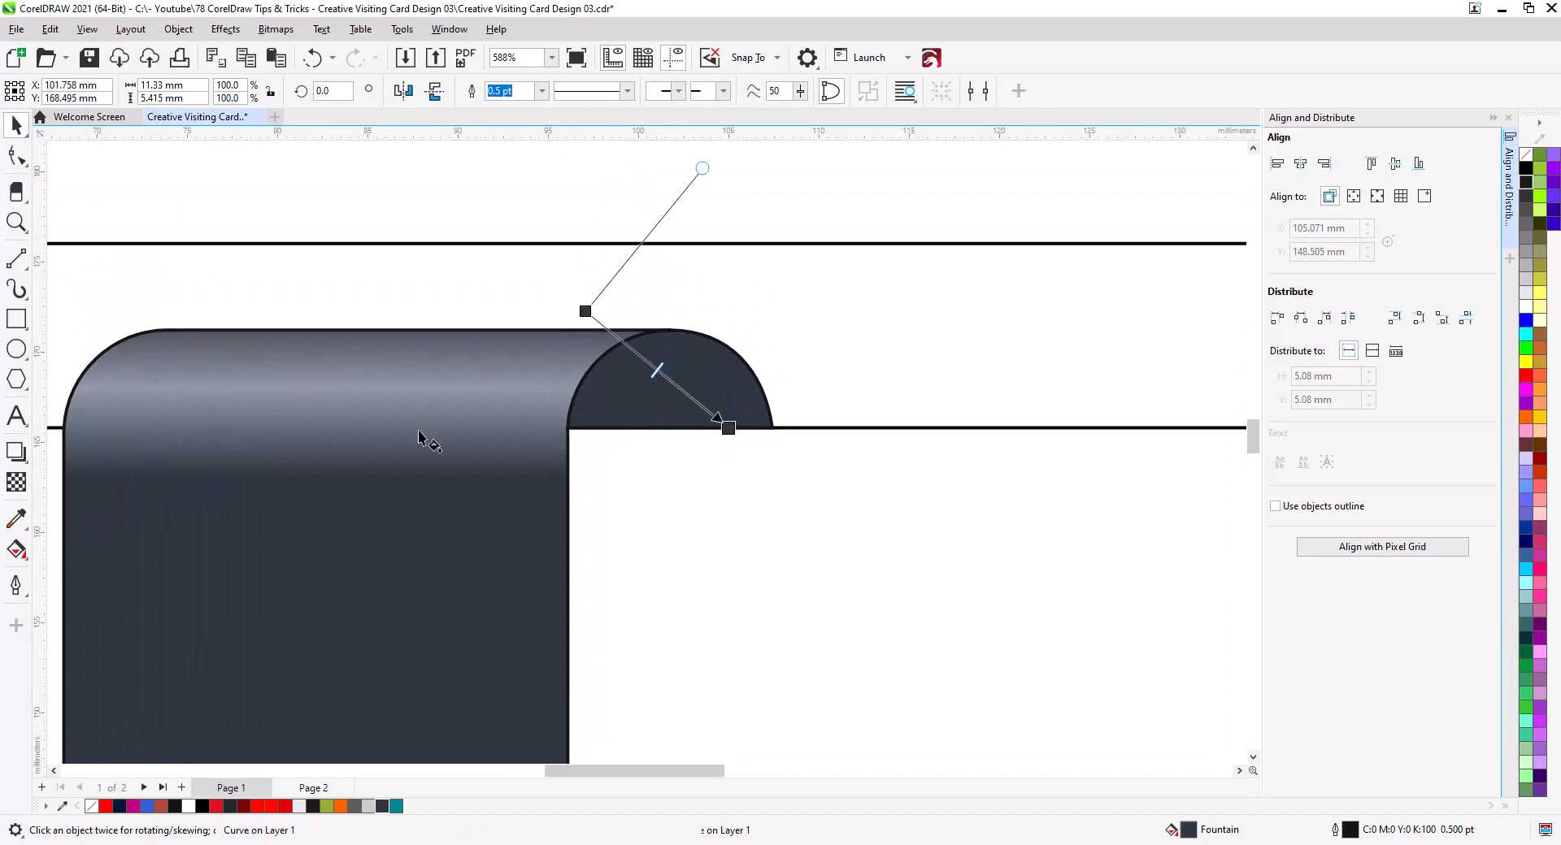
left_click(585, 311)
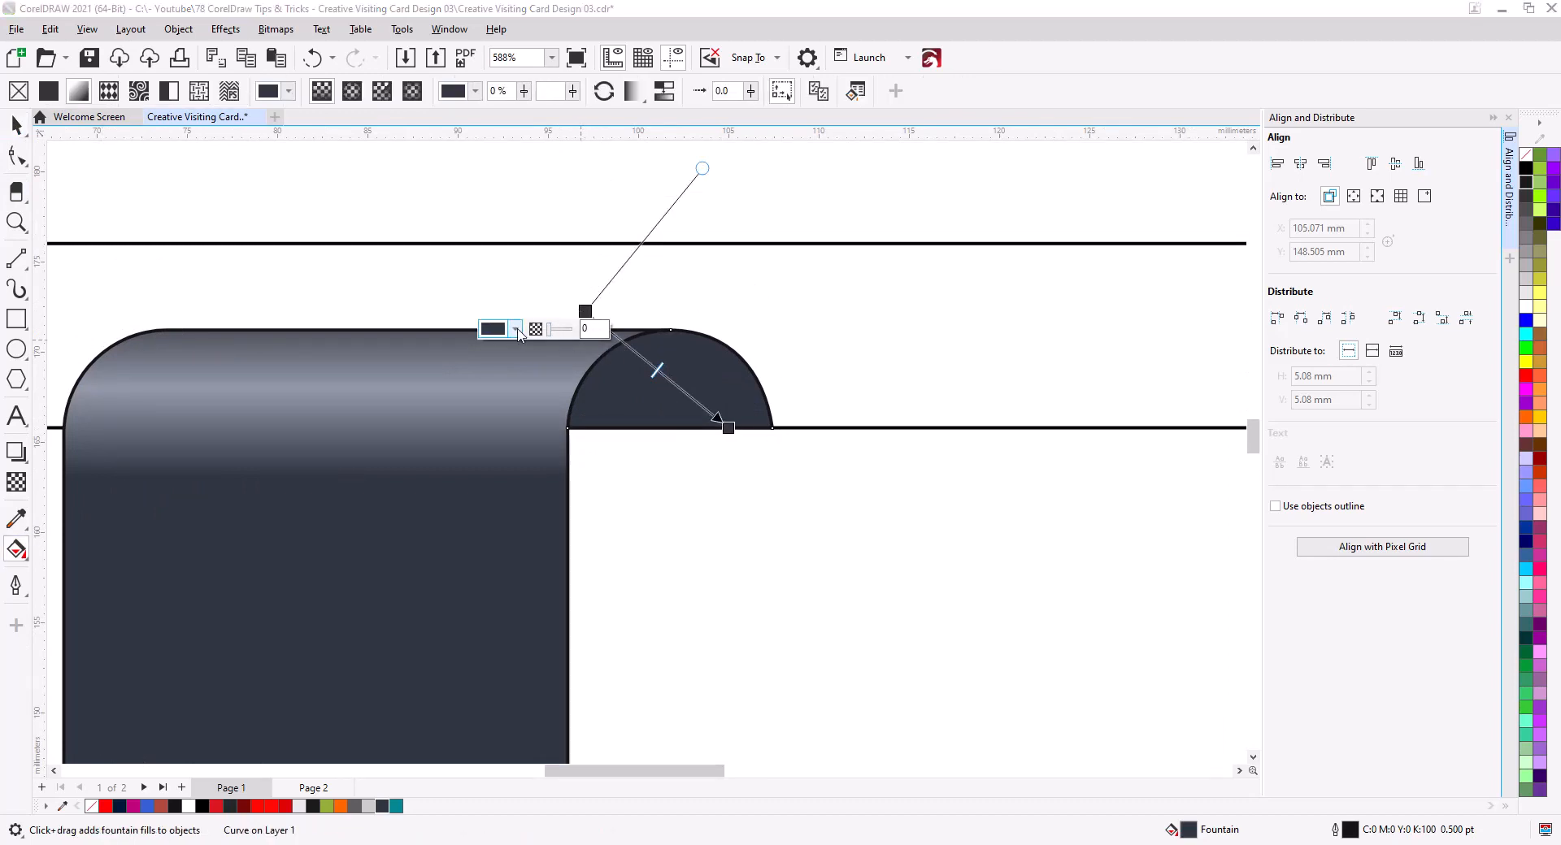
left_click(515, 329)
left_click(543, 361)
left_click_drag(543, 358, 927, 378)
left_click_drag(901, 501, 900, 508)
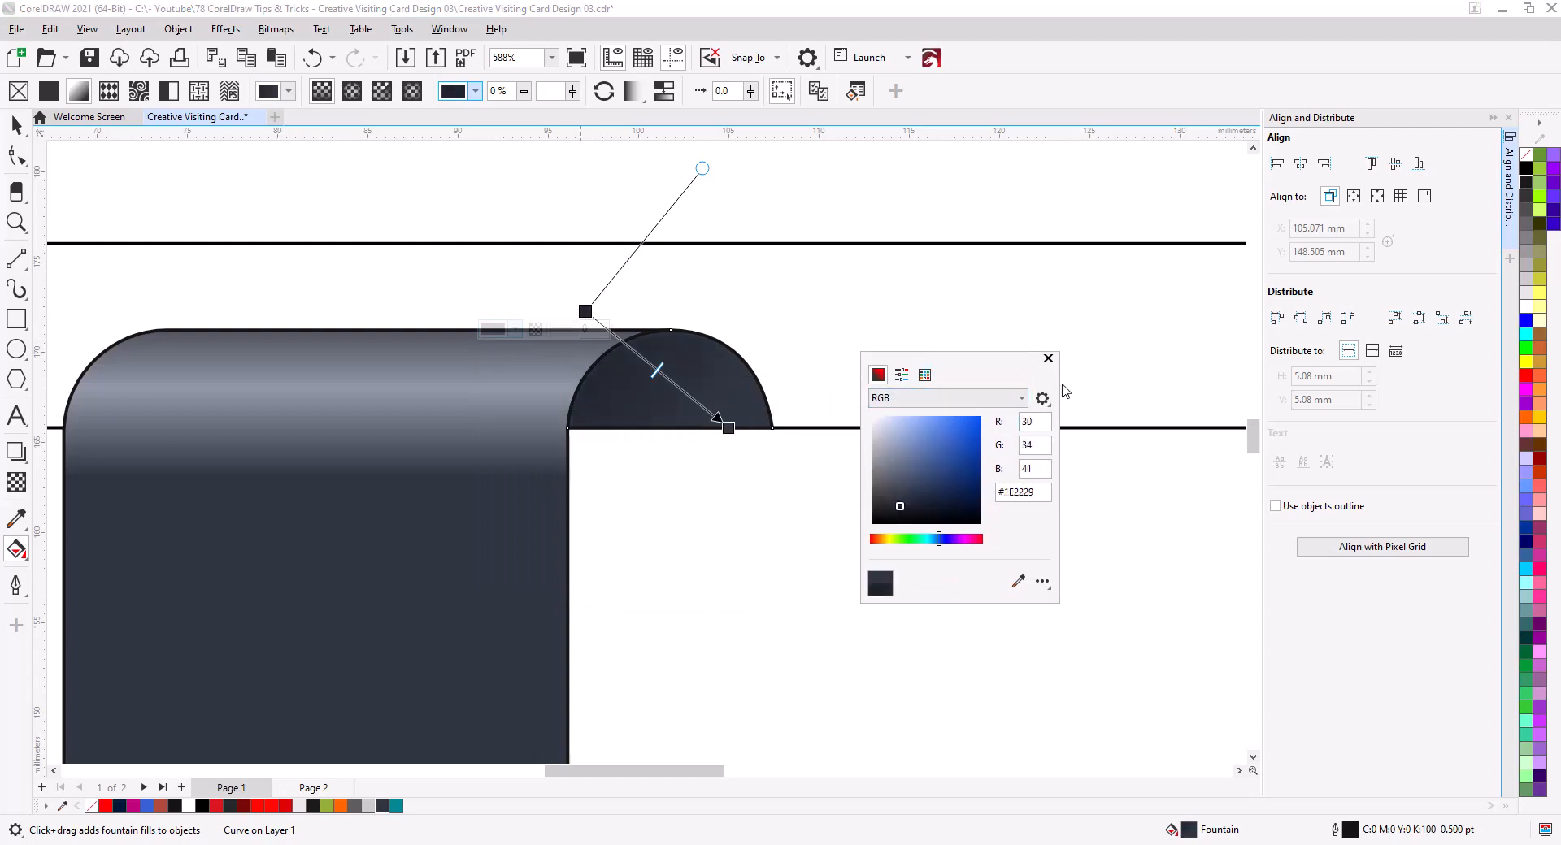
left_click(1049, 360)
- Set the end colour of the half-round shape's gradient to #595F6B
left_click(728, 427)
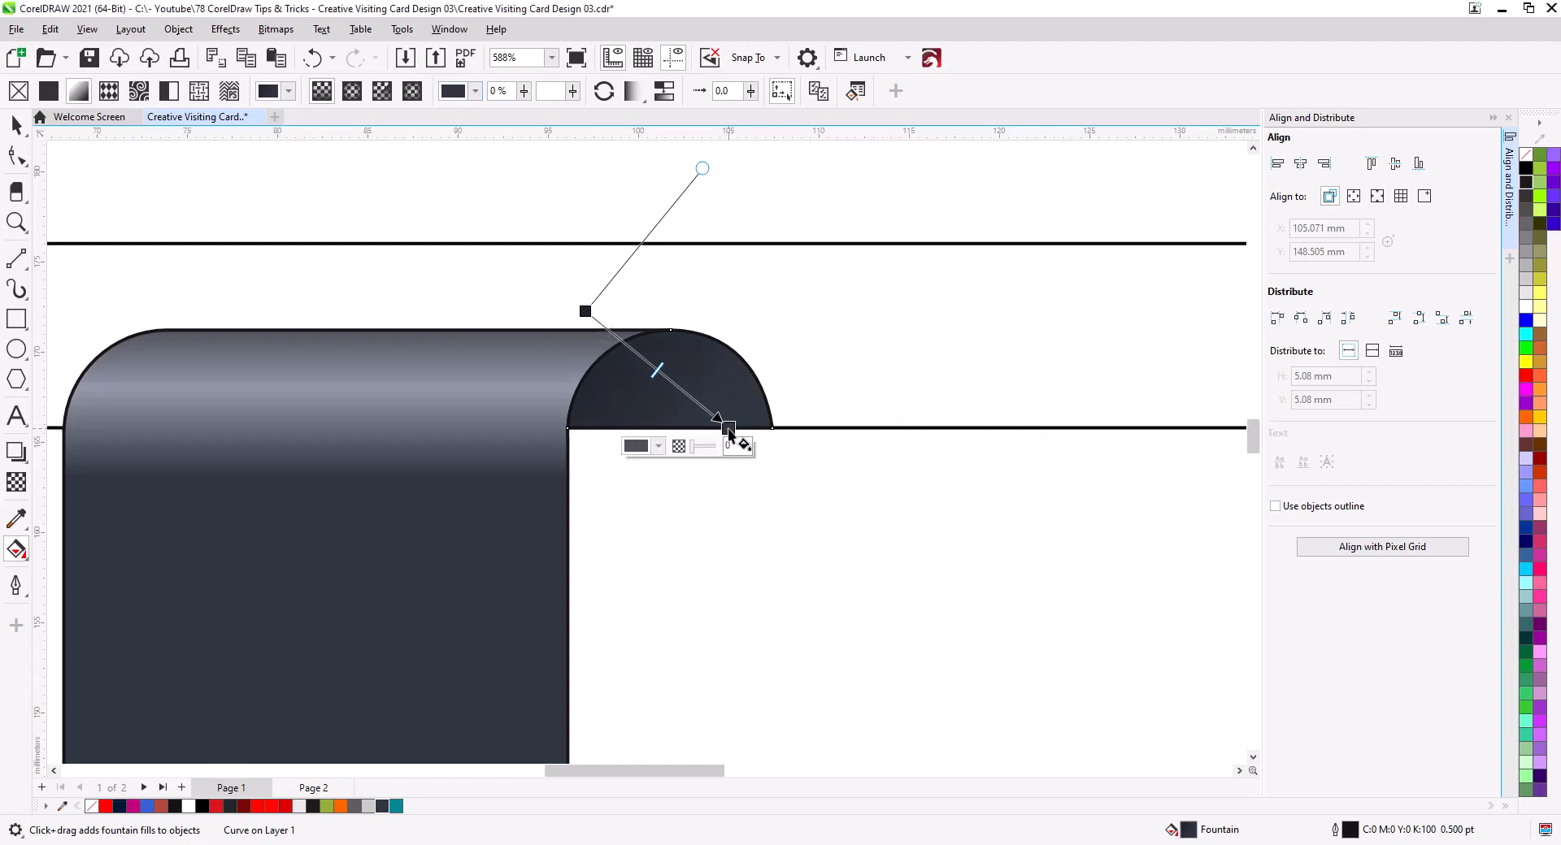
left_click(655, 450)
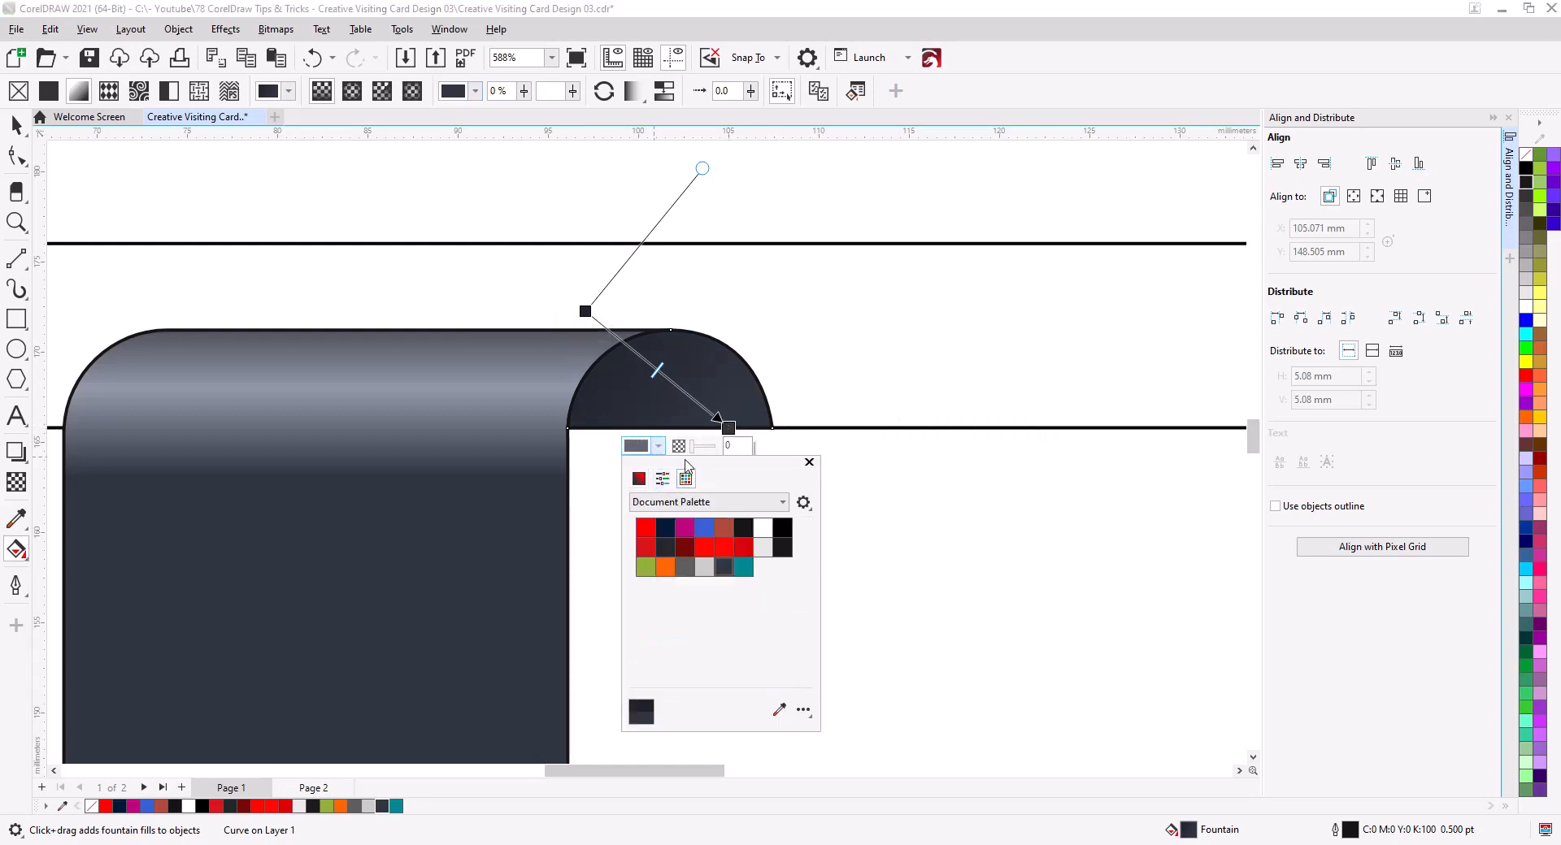
left_click_drag(686, 464, 910, 458)
left_click(859, 473)
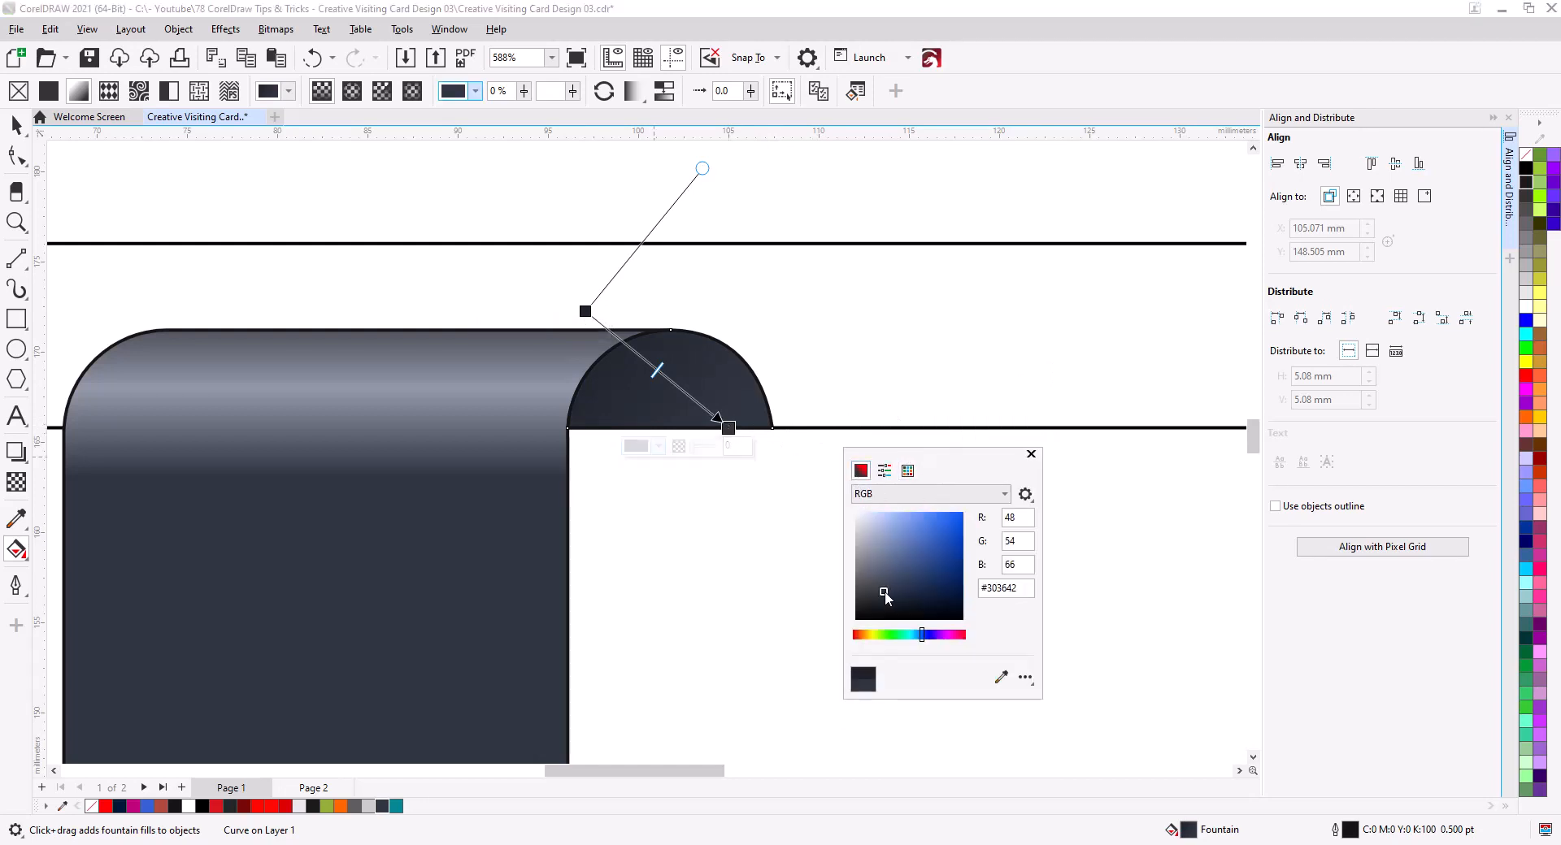
left_click_drag(885, 597, 879, 579)
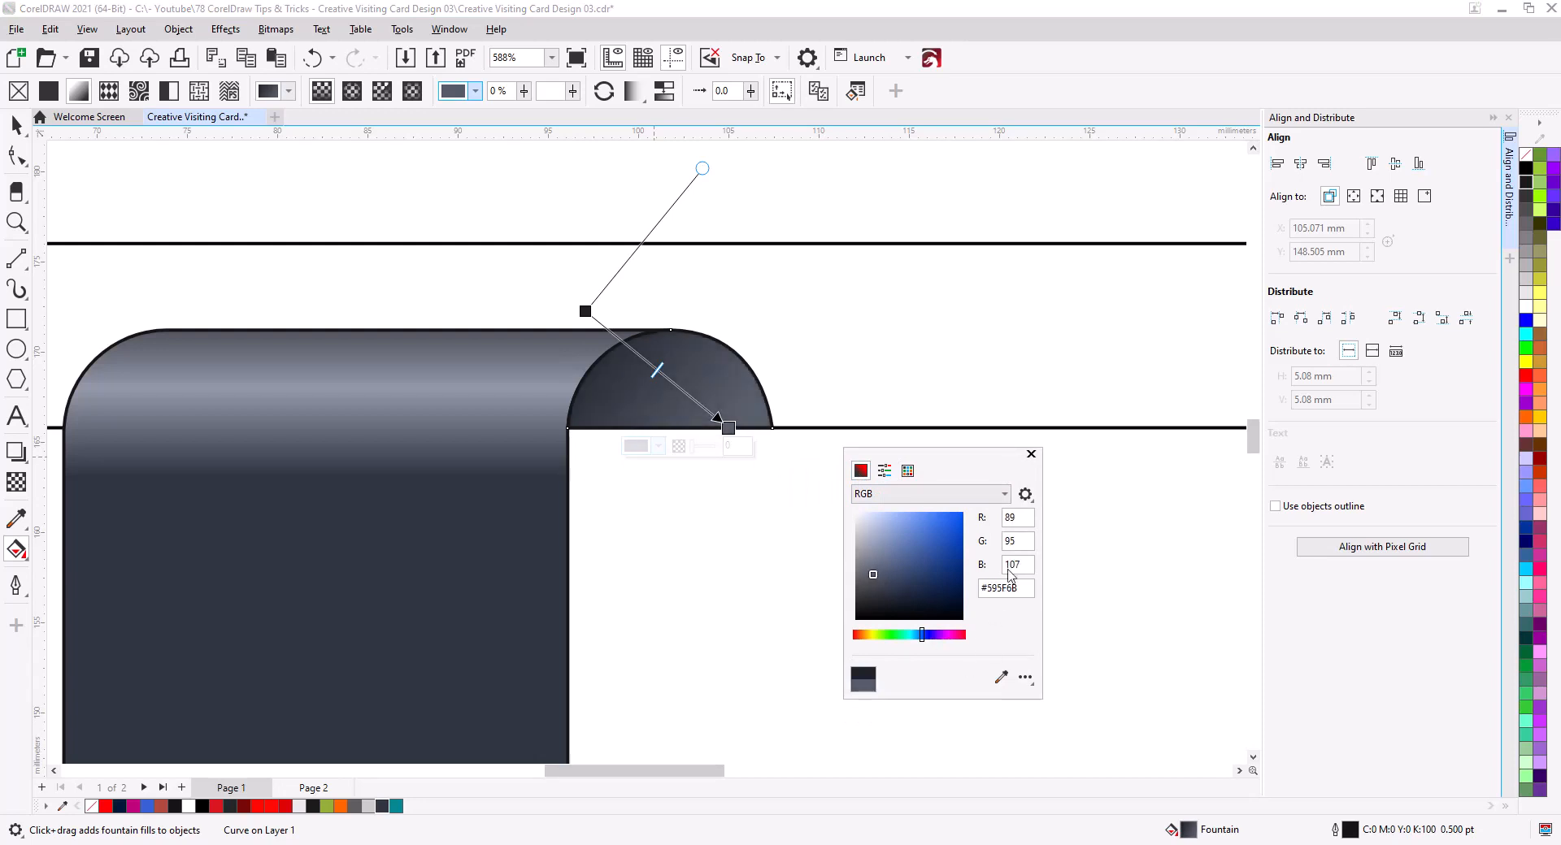
left_click(1030, 453)
- Steepen and shorten the half-round's gradient so the dark start lies just inside its upper arc and the lighter end at its flat edge
left_click_drag(585, 312, 648, 303)
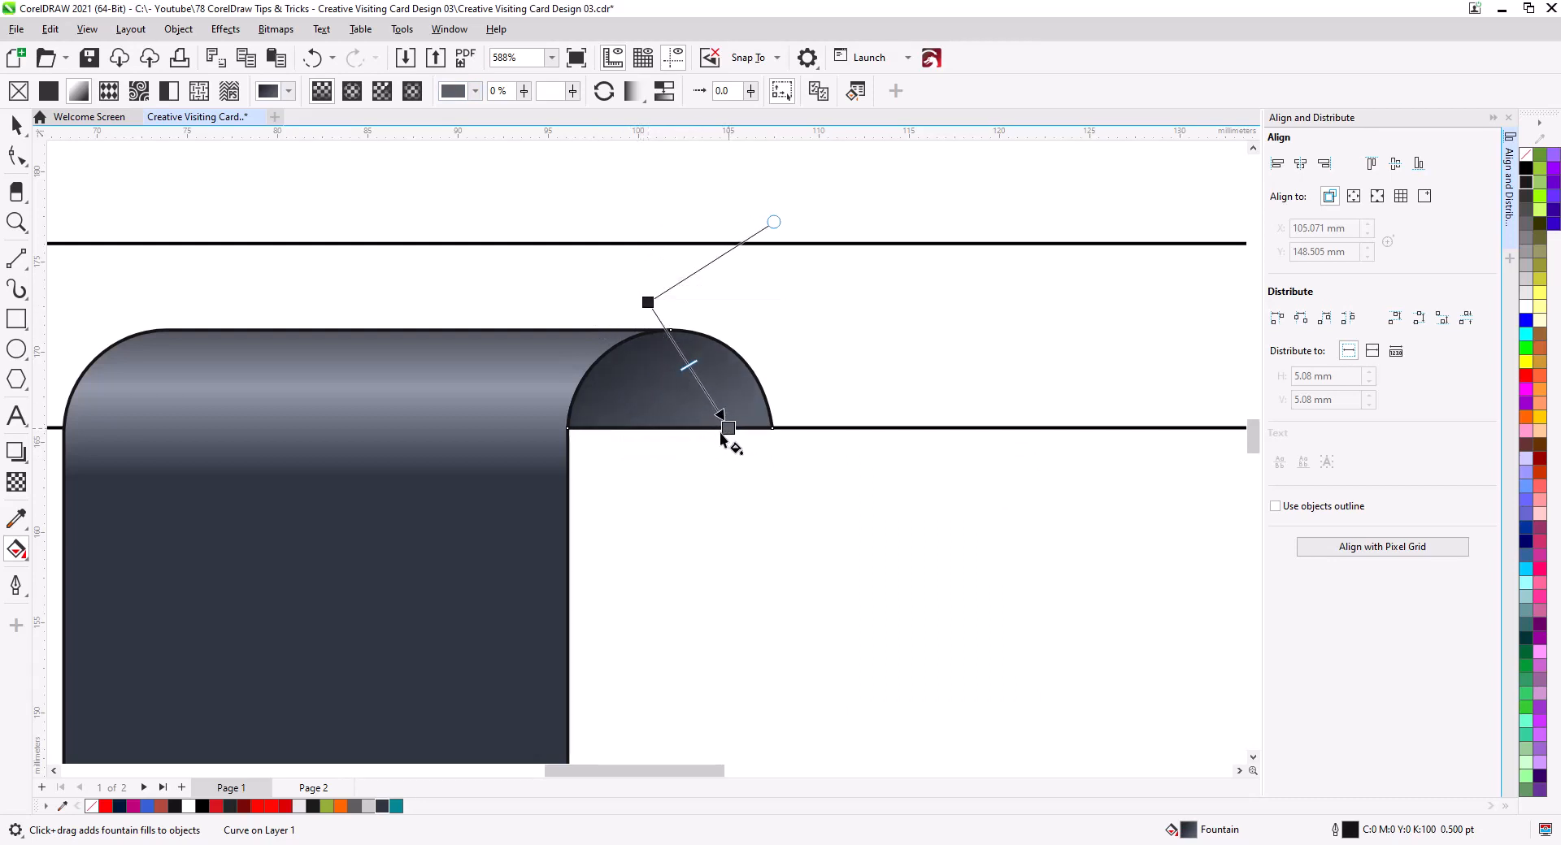
left_click_drag(726, 432, 706, 436)
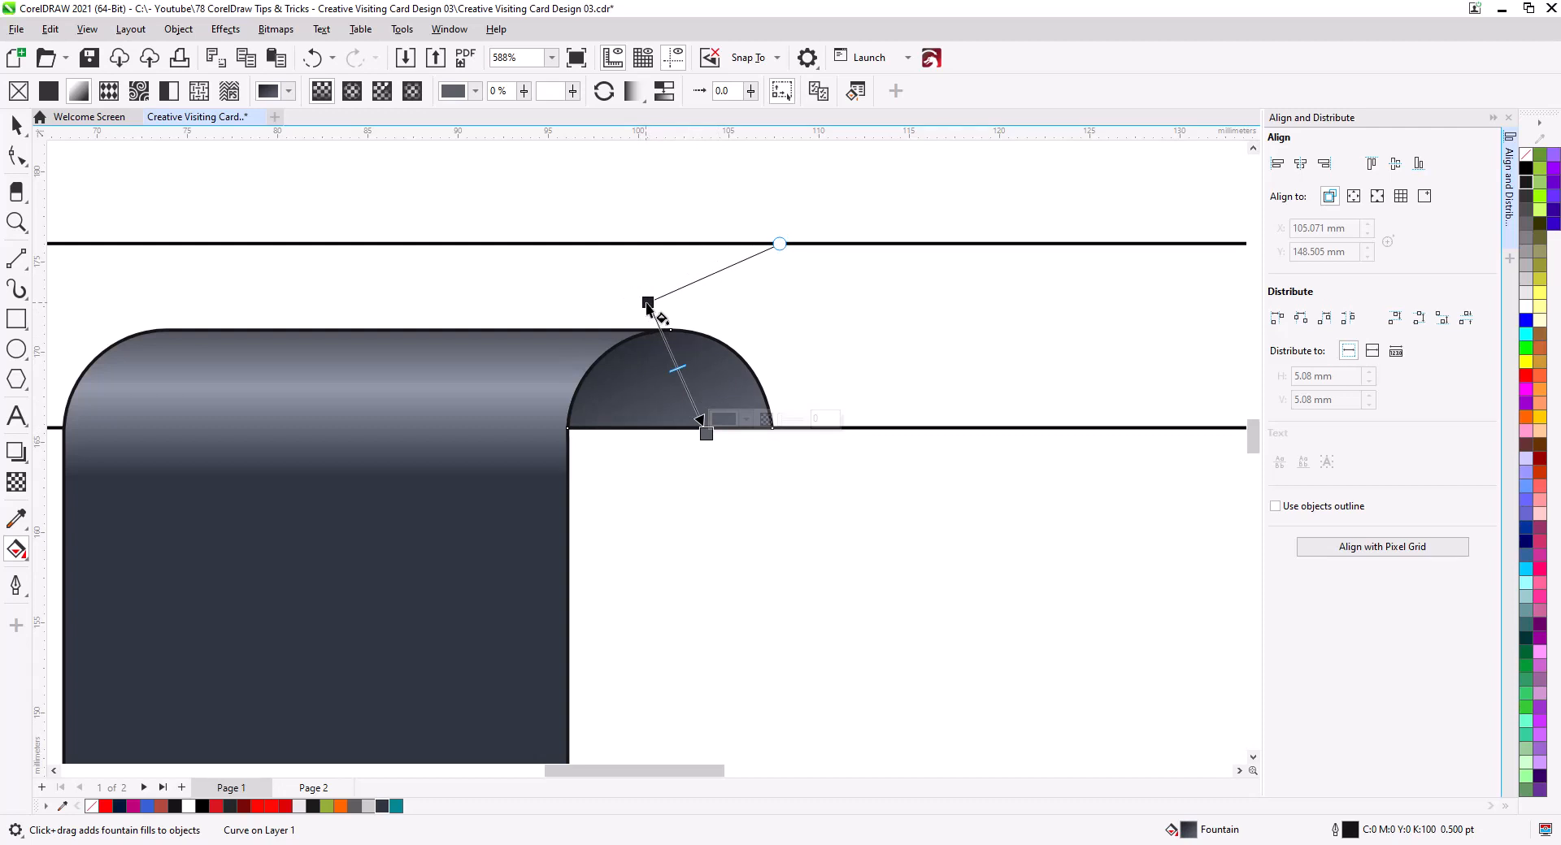
left_click_drag(647, 304, 647, 331)
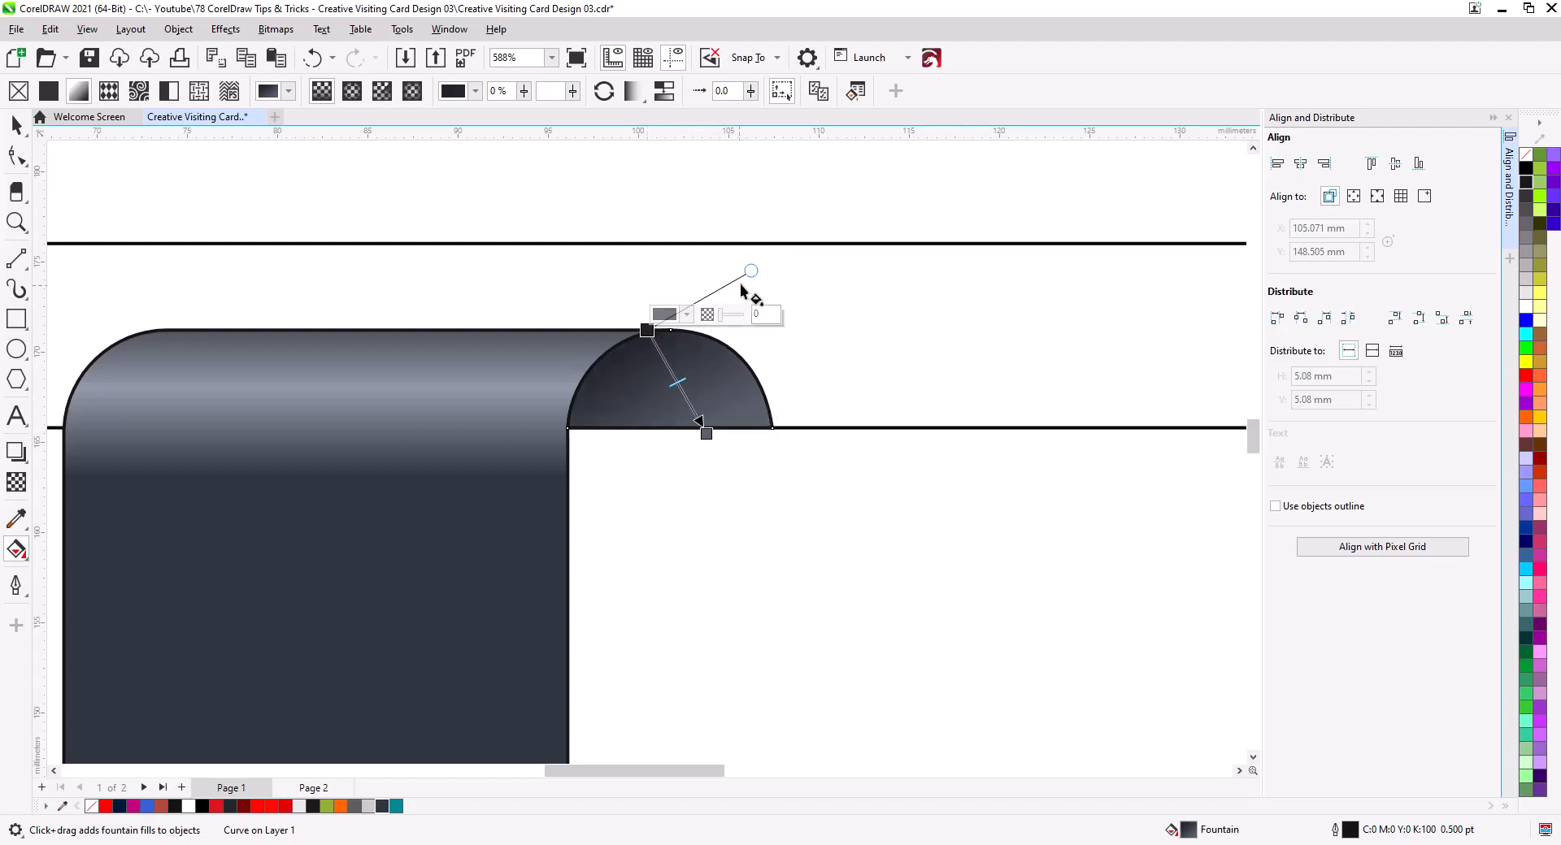
left_click_drag(751, 270, 755, 277)
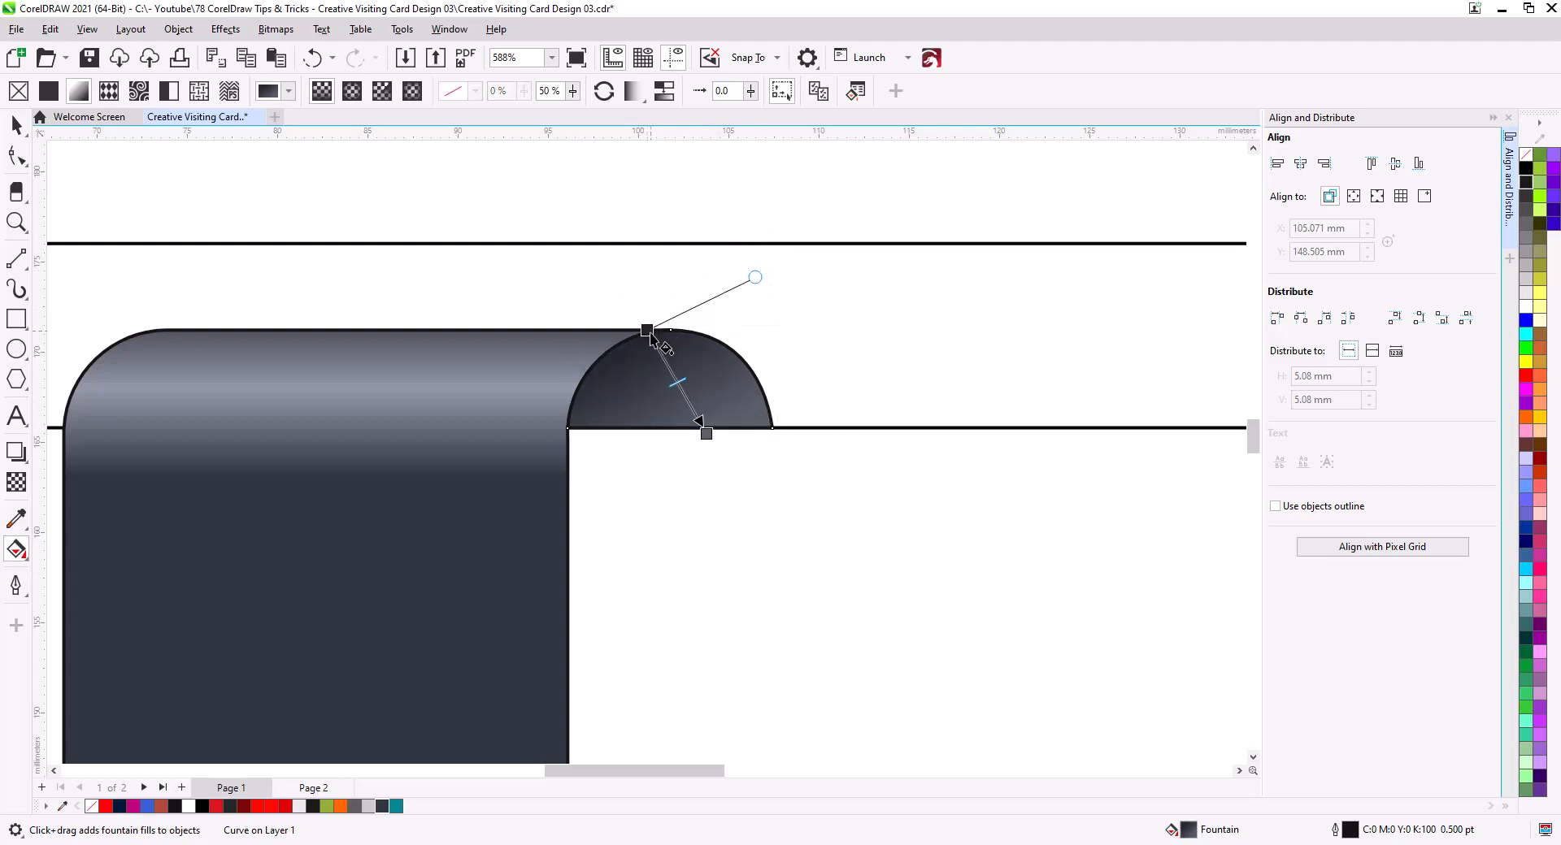
left_click_drag(650, 337, 649, 347)
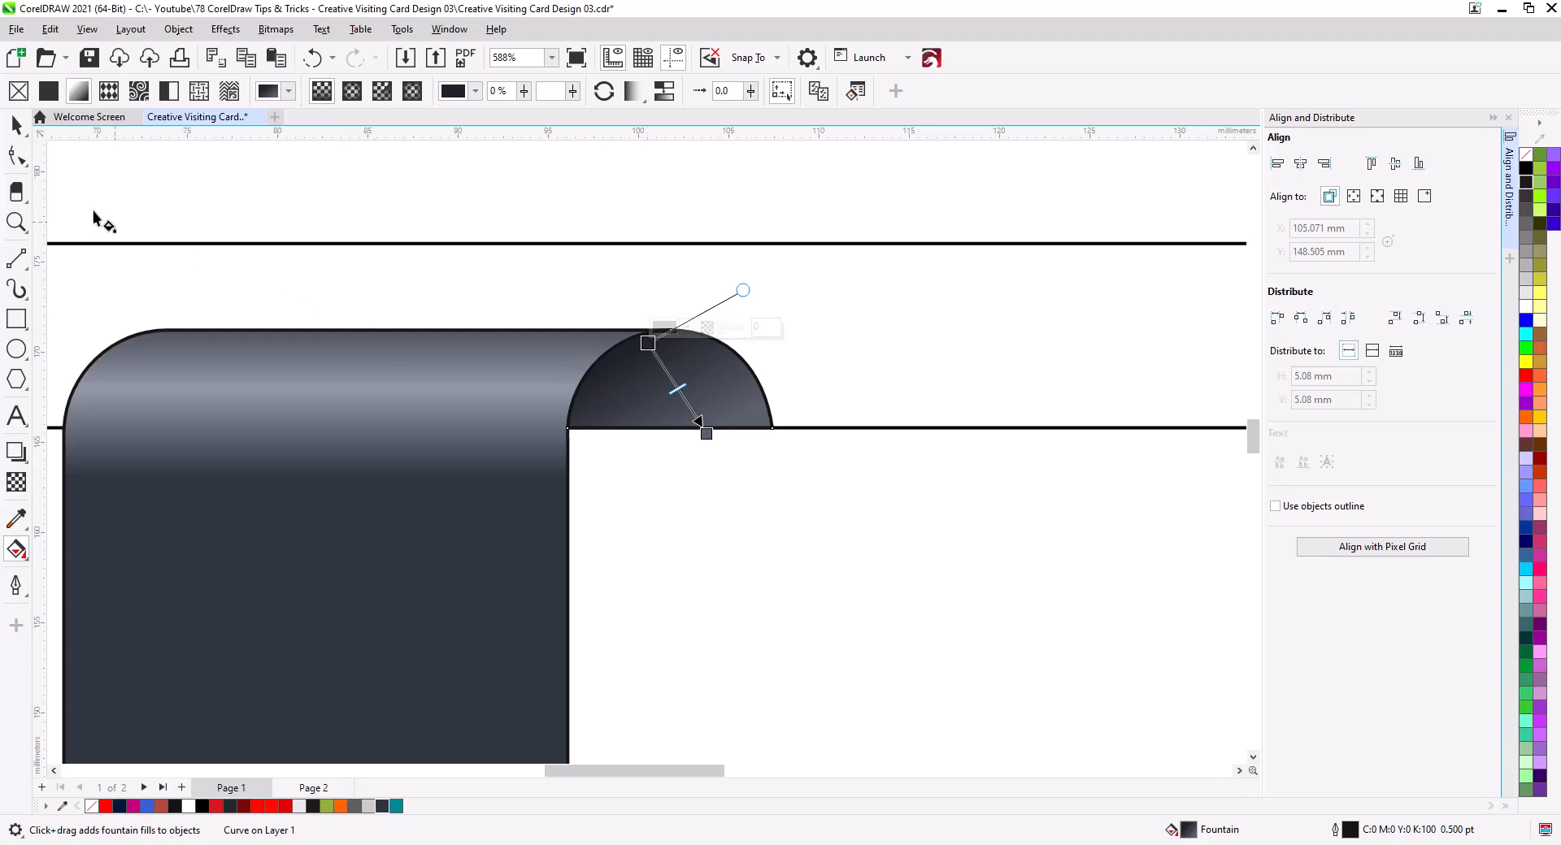
- Remove the outlines from both the tall column and the half-round shape
left_click(15, 126)
scroll(286, 258, "down", 3)
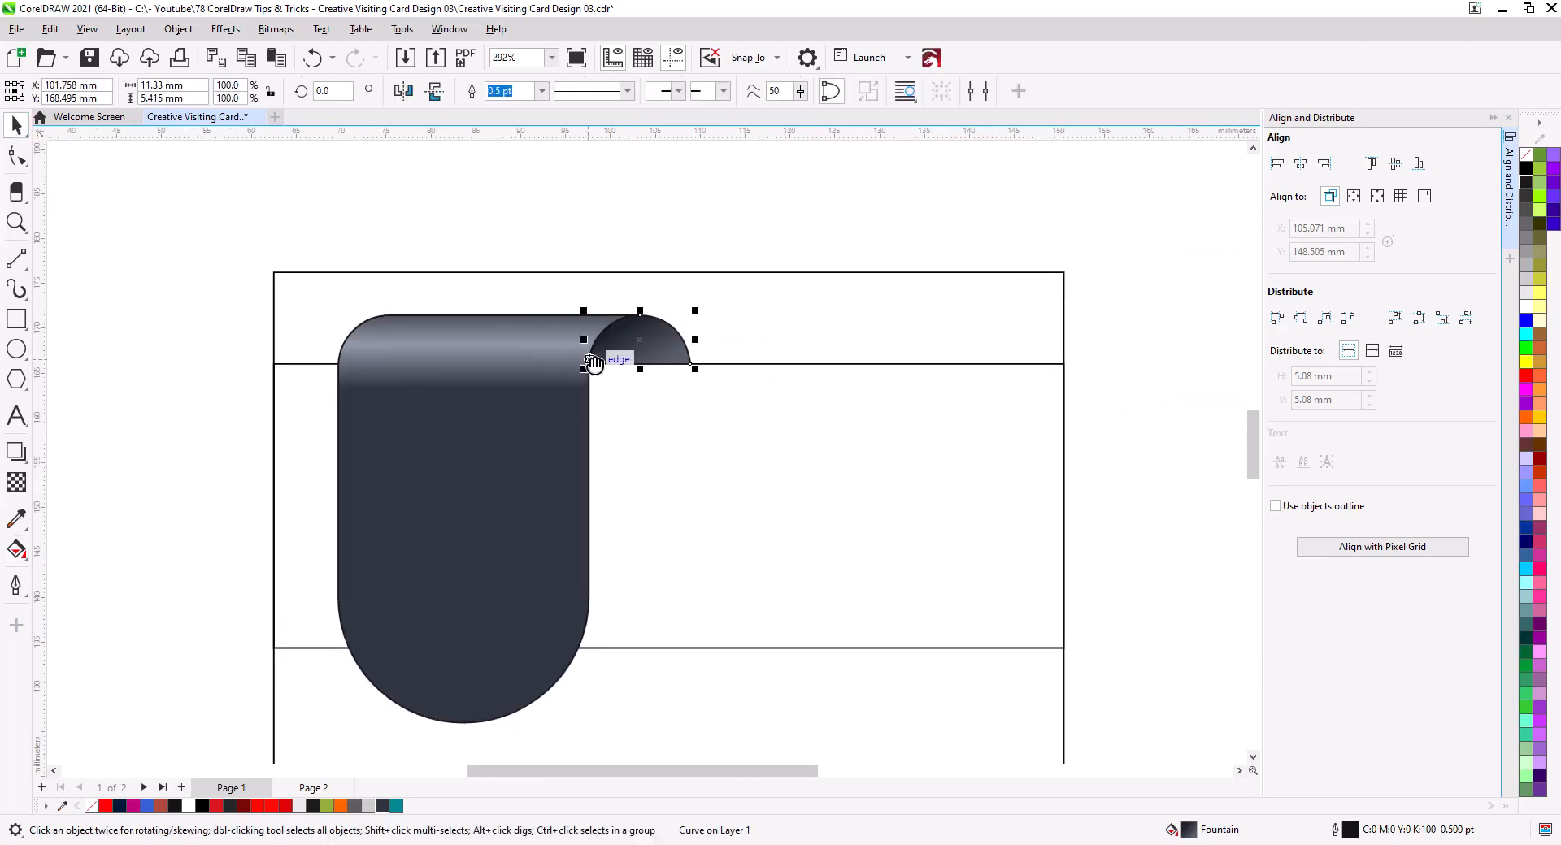
left_click_drag(286, 259, 780, 735)
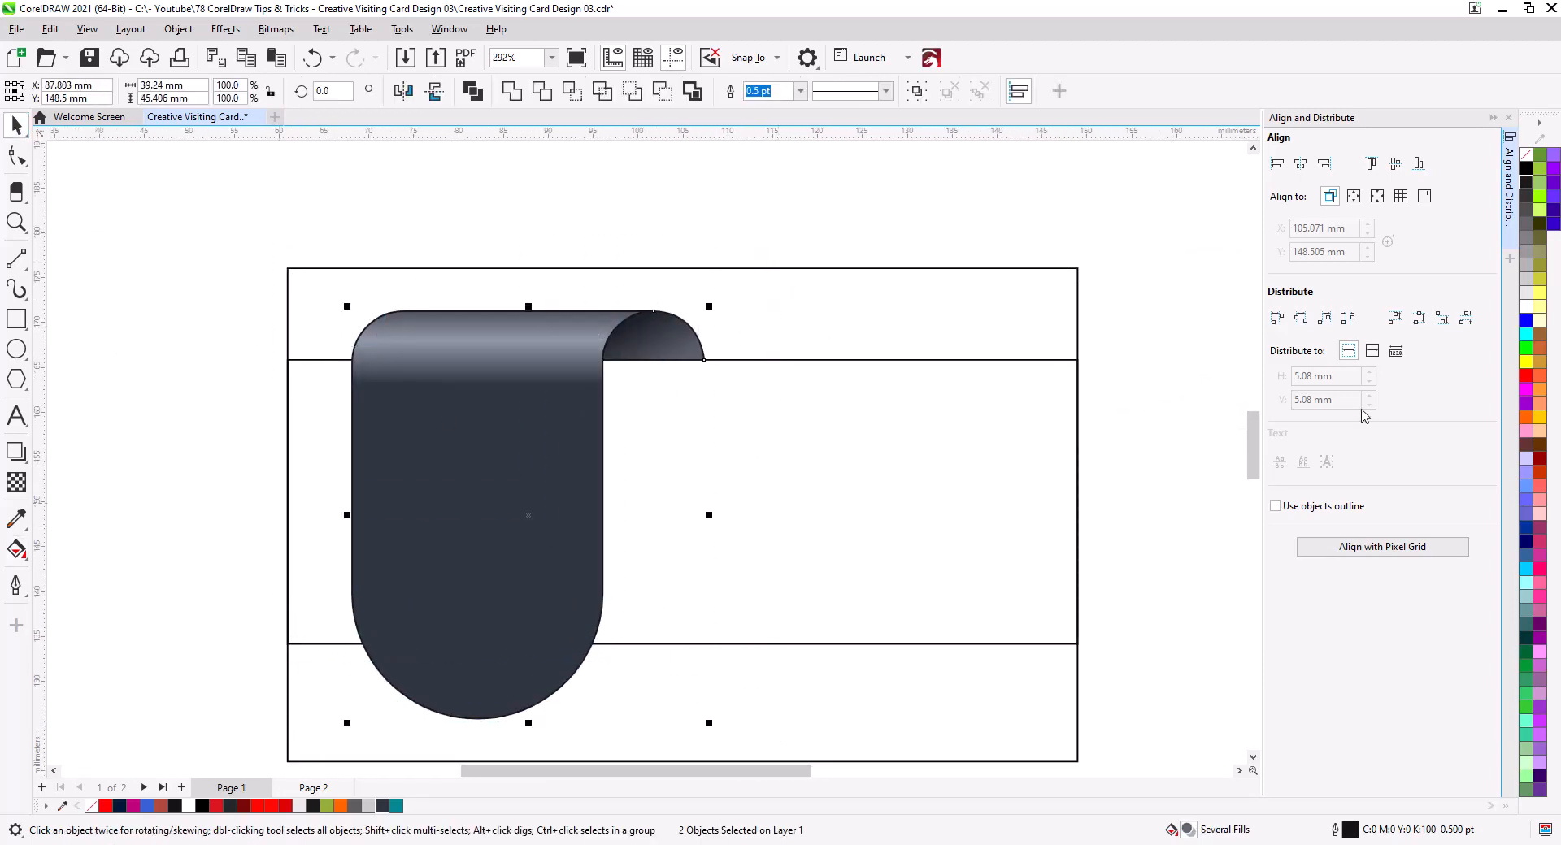
right_click(1526, 154)
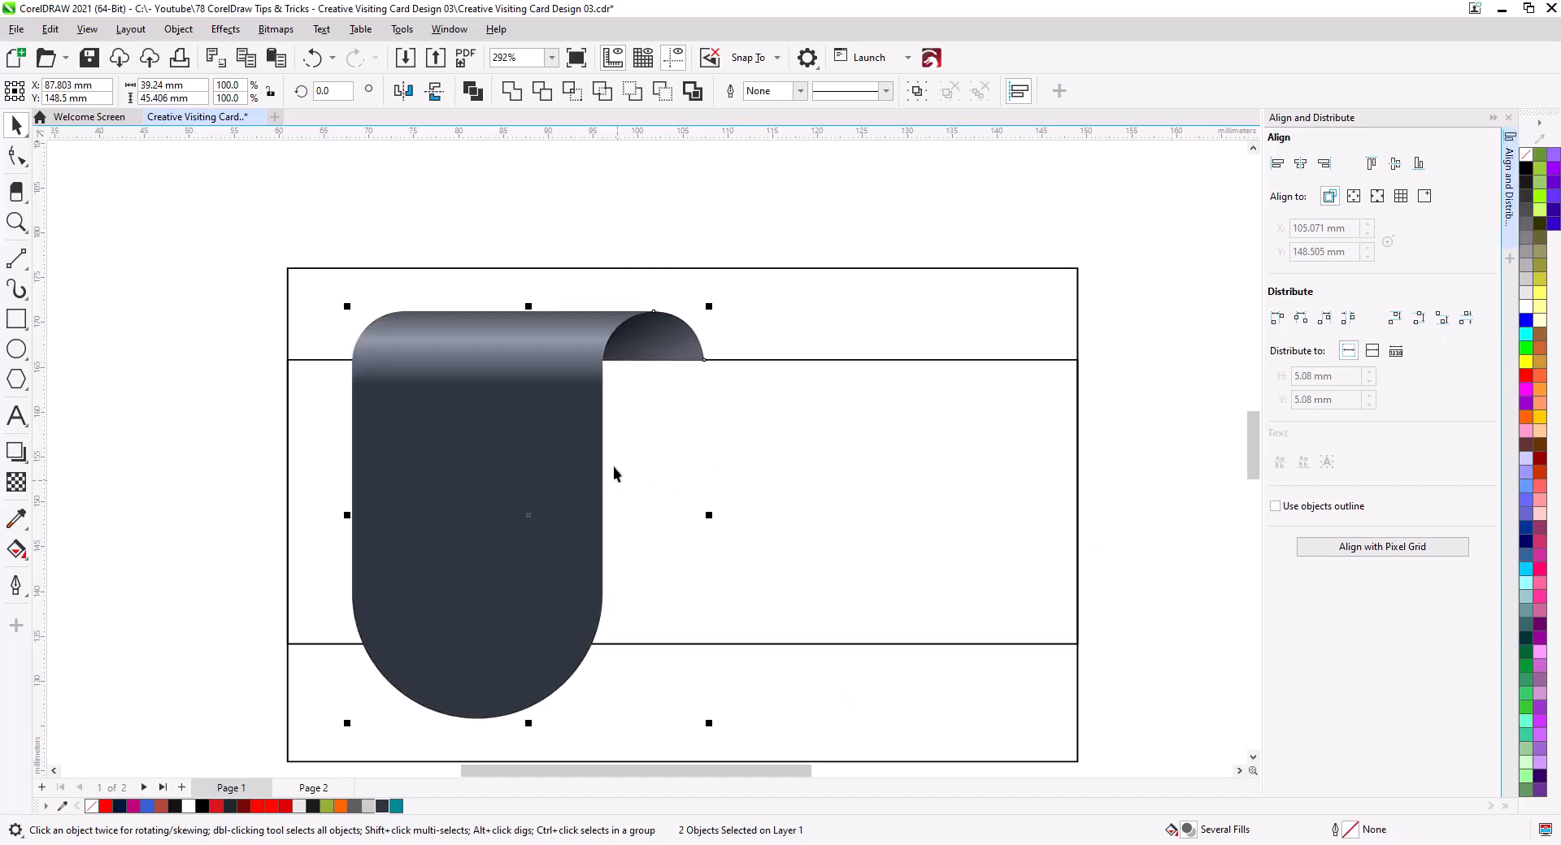
- Place a copy of the folded column on the card's right half, mirrored horizontally and vertically, with its half-round's flat edge on the band's lower line
left_click_drag(547, 474, 880, 474)
left_click(918, 415)
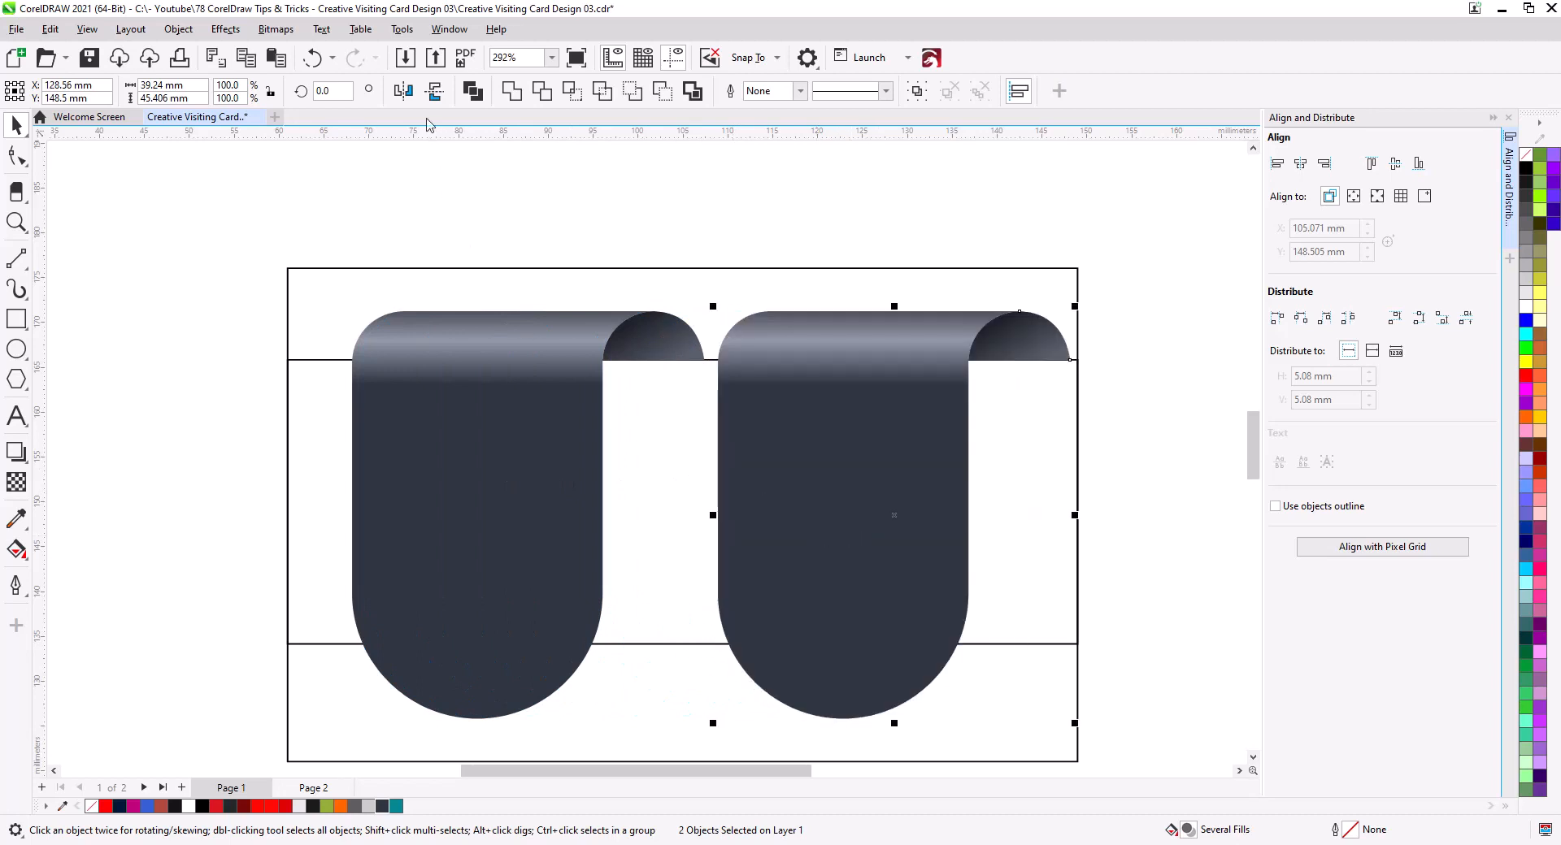
left_click(404, 91)
left_click(434, 91)
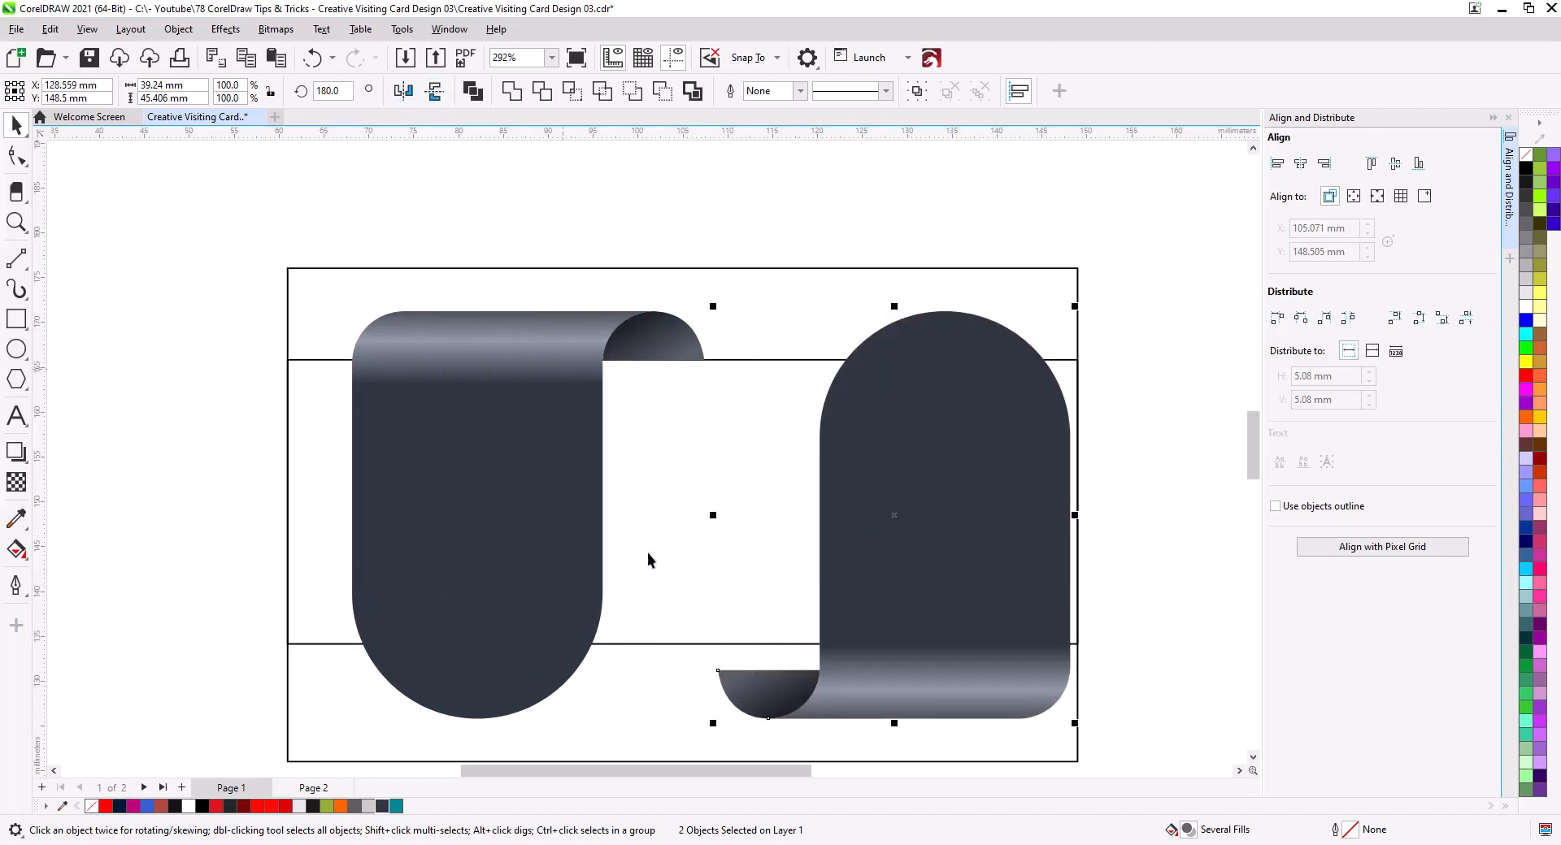
left_click_drag(719, 671, 721, 645)
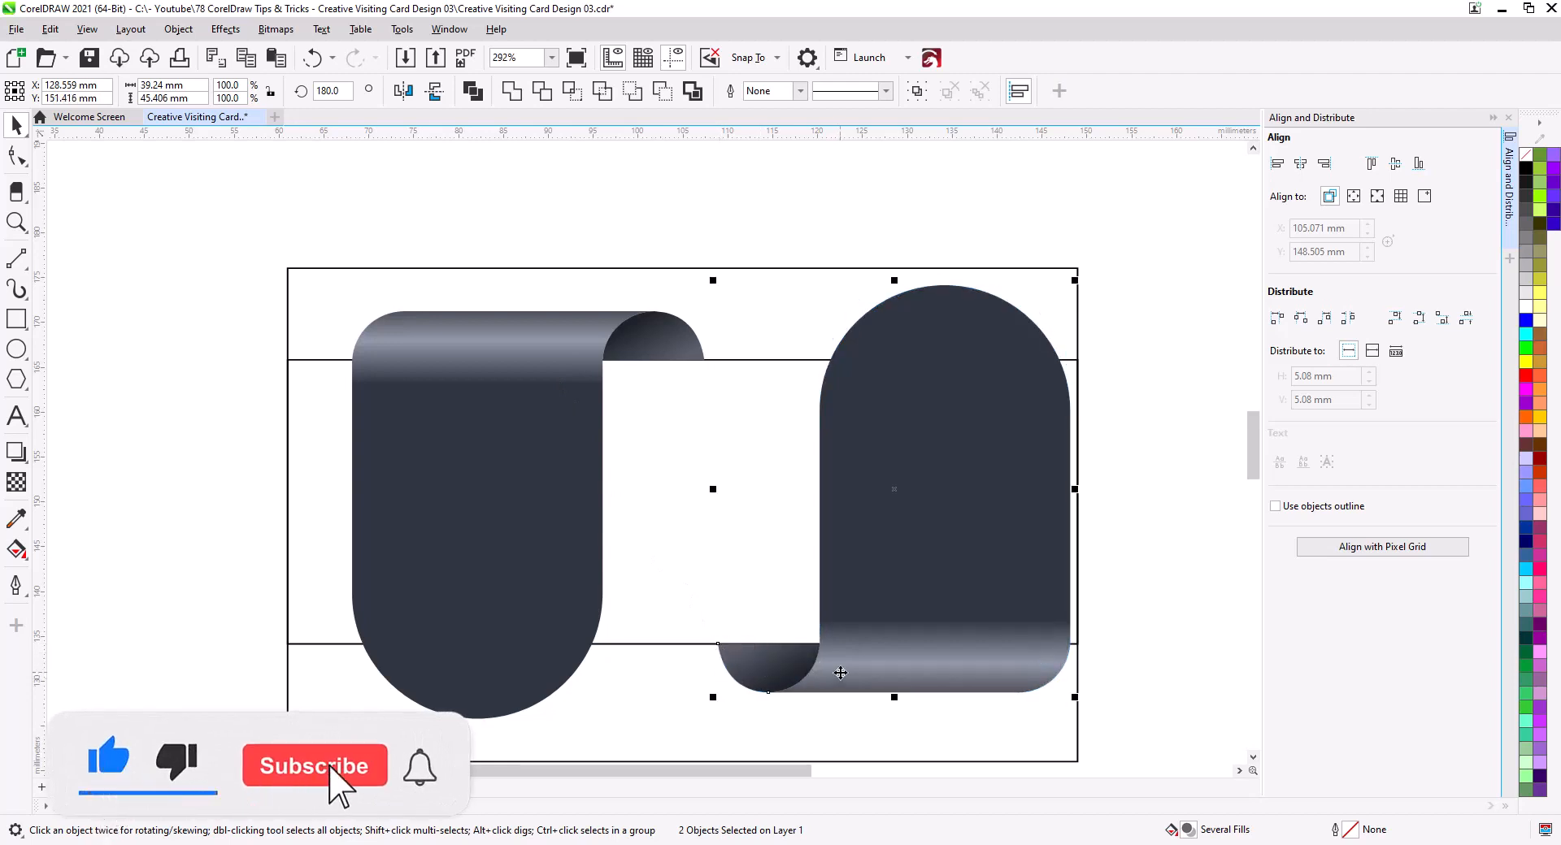
- Move the mirrored right-hand column about 6 mm left, keeping its half-round on the band's lower line
mouse_move(841, 673)
left_mouse_down()
mouse_move(794, 672)
mouse_move(812, 686)
left_mouse_up()
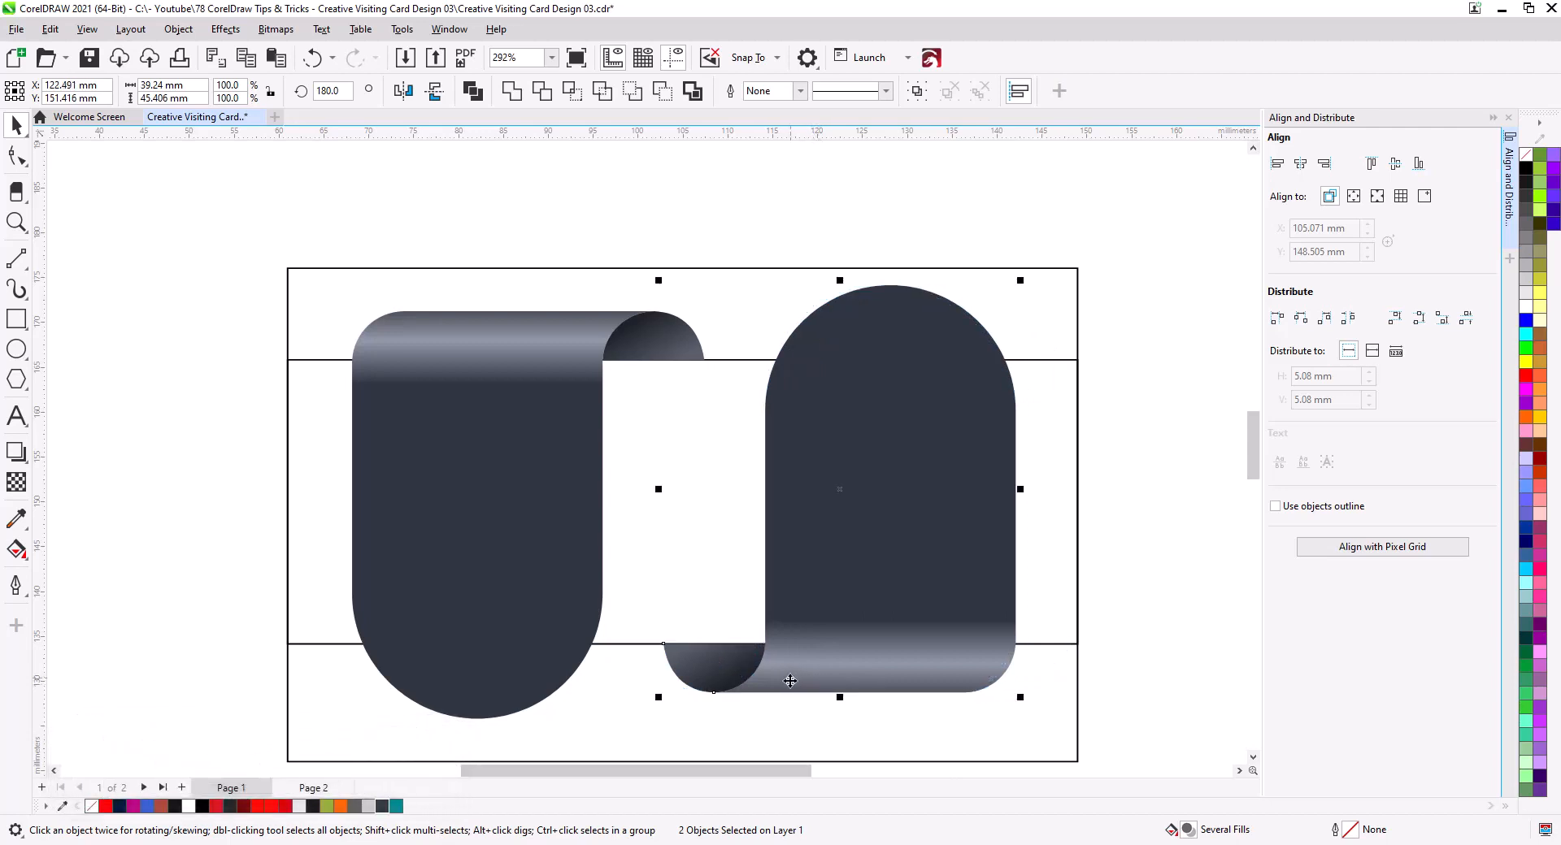
scroll(790, 681, "up", 3)
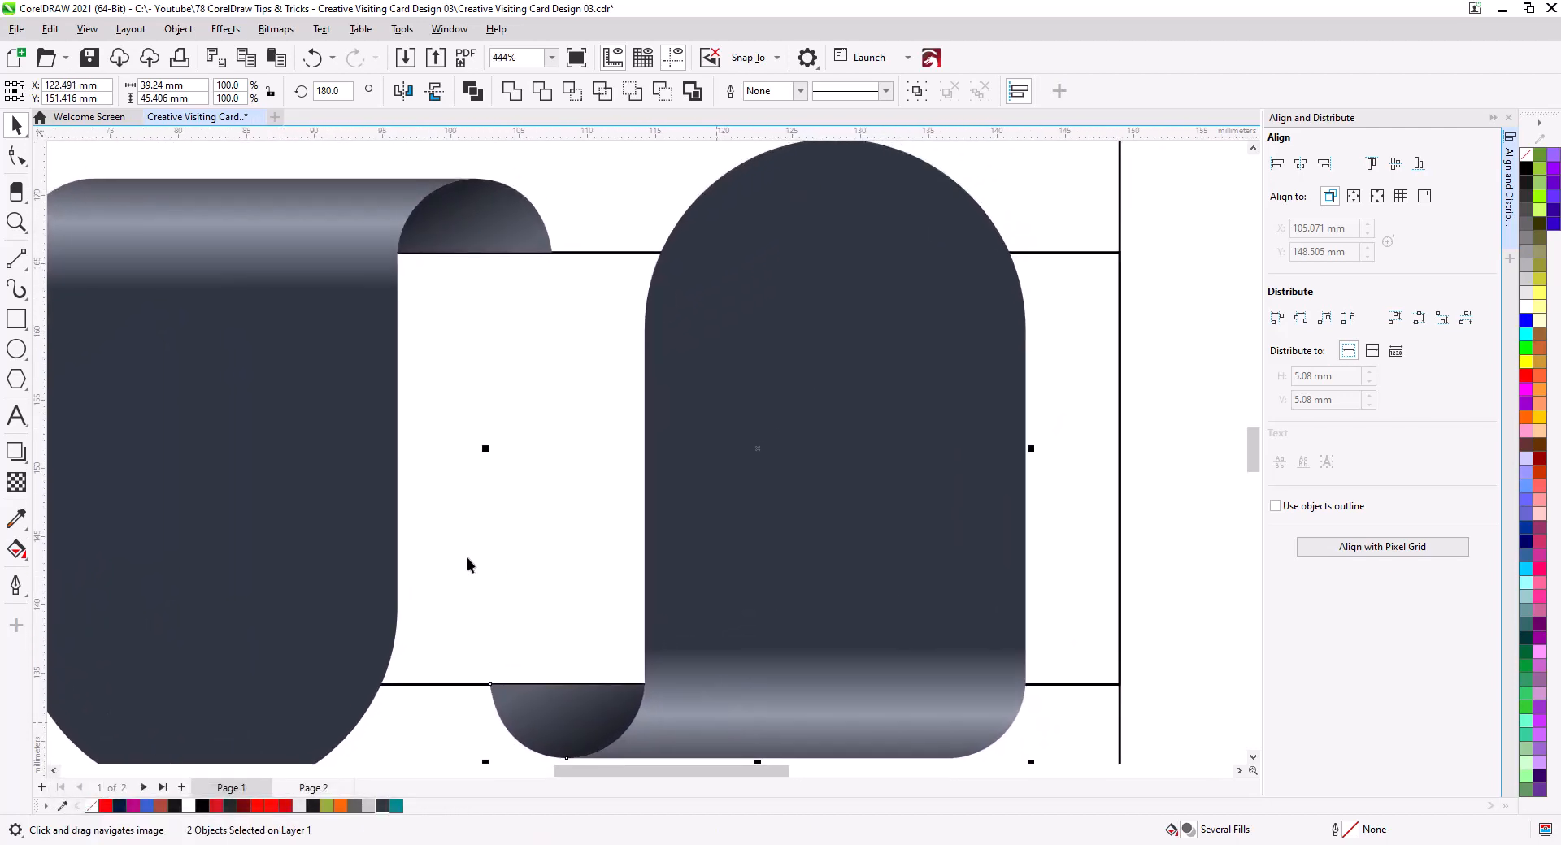
scroll(467, 558, "down", 1)
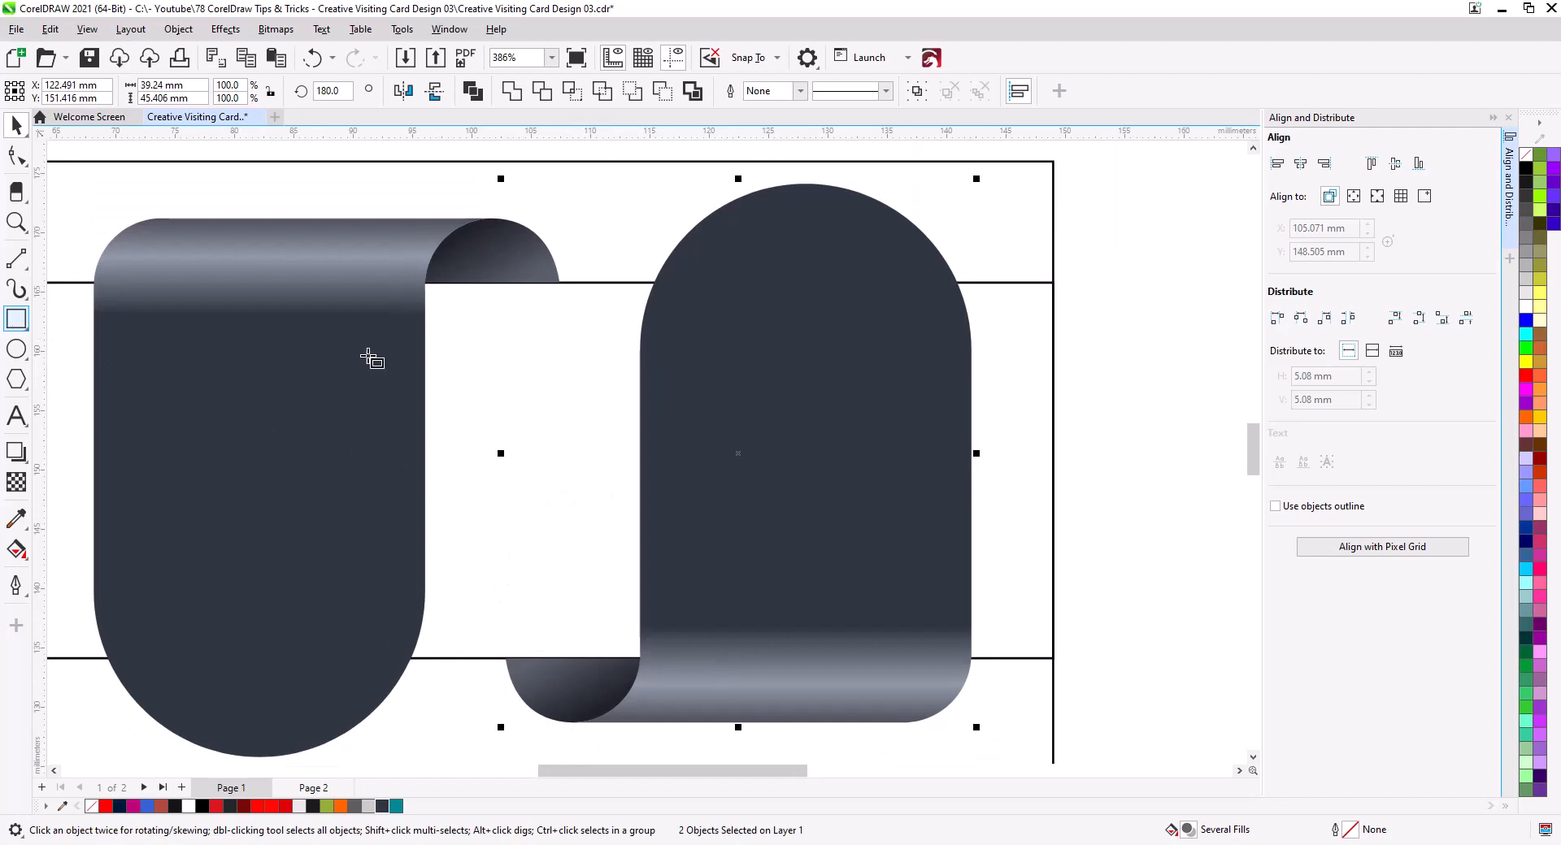
- Trim away the right column's upper part with a temporary rectangle about 36 × 36 mm, and delete the rectangle
left_click_drag(588, 170, 1015, 600)
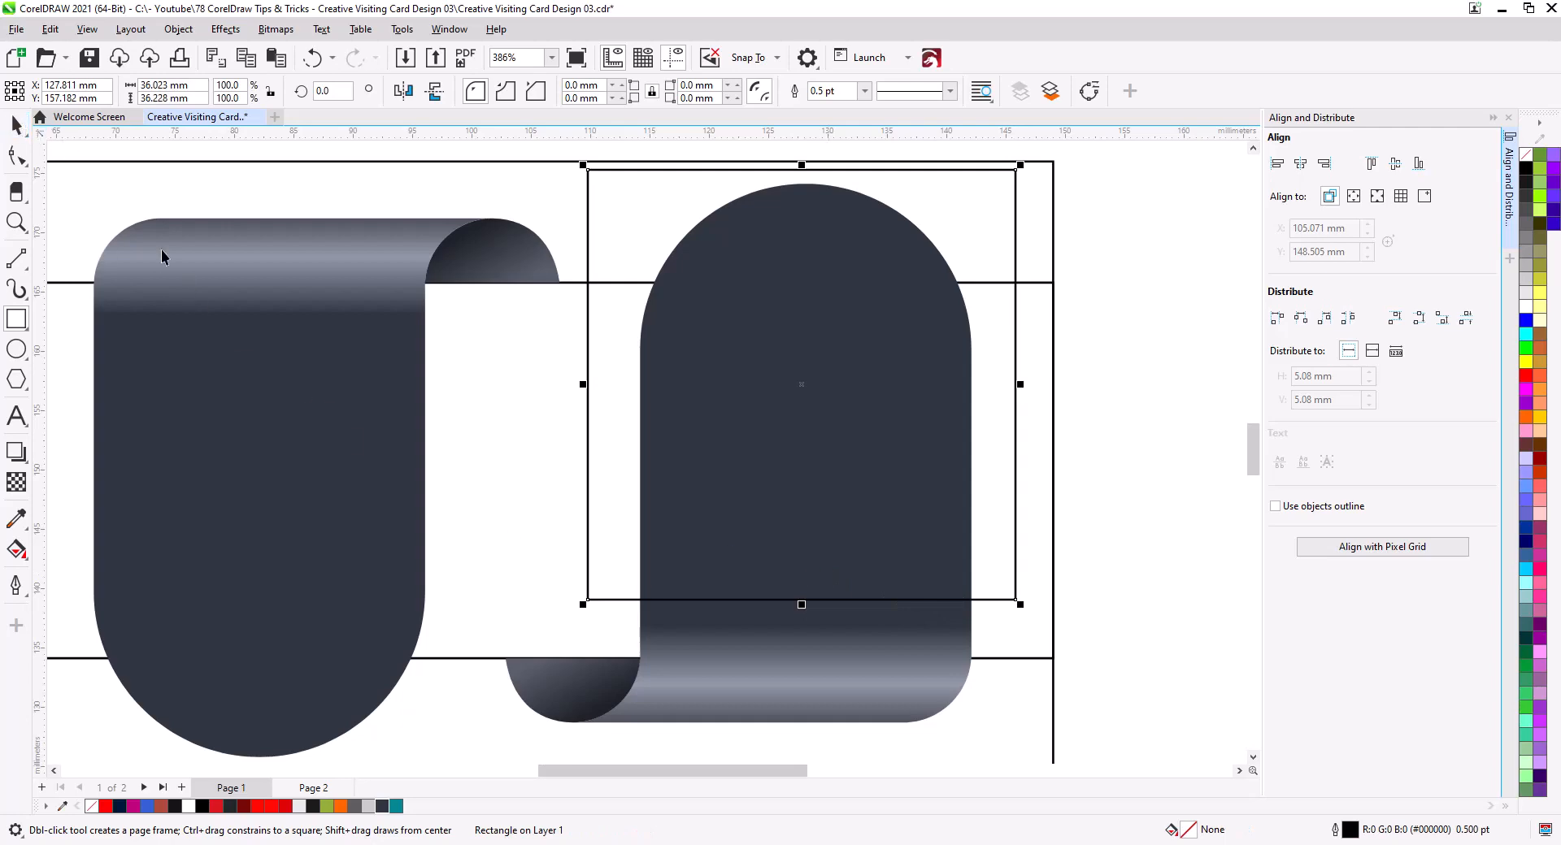
key("space")
left_click(888, 641, "shift")
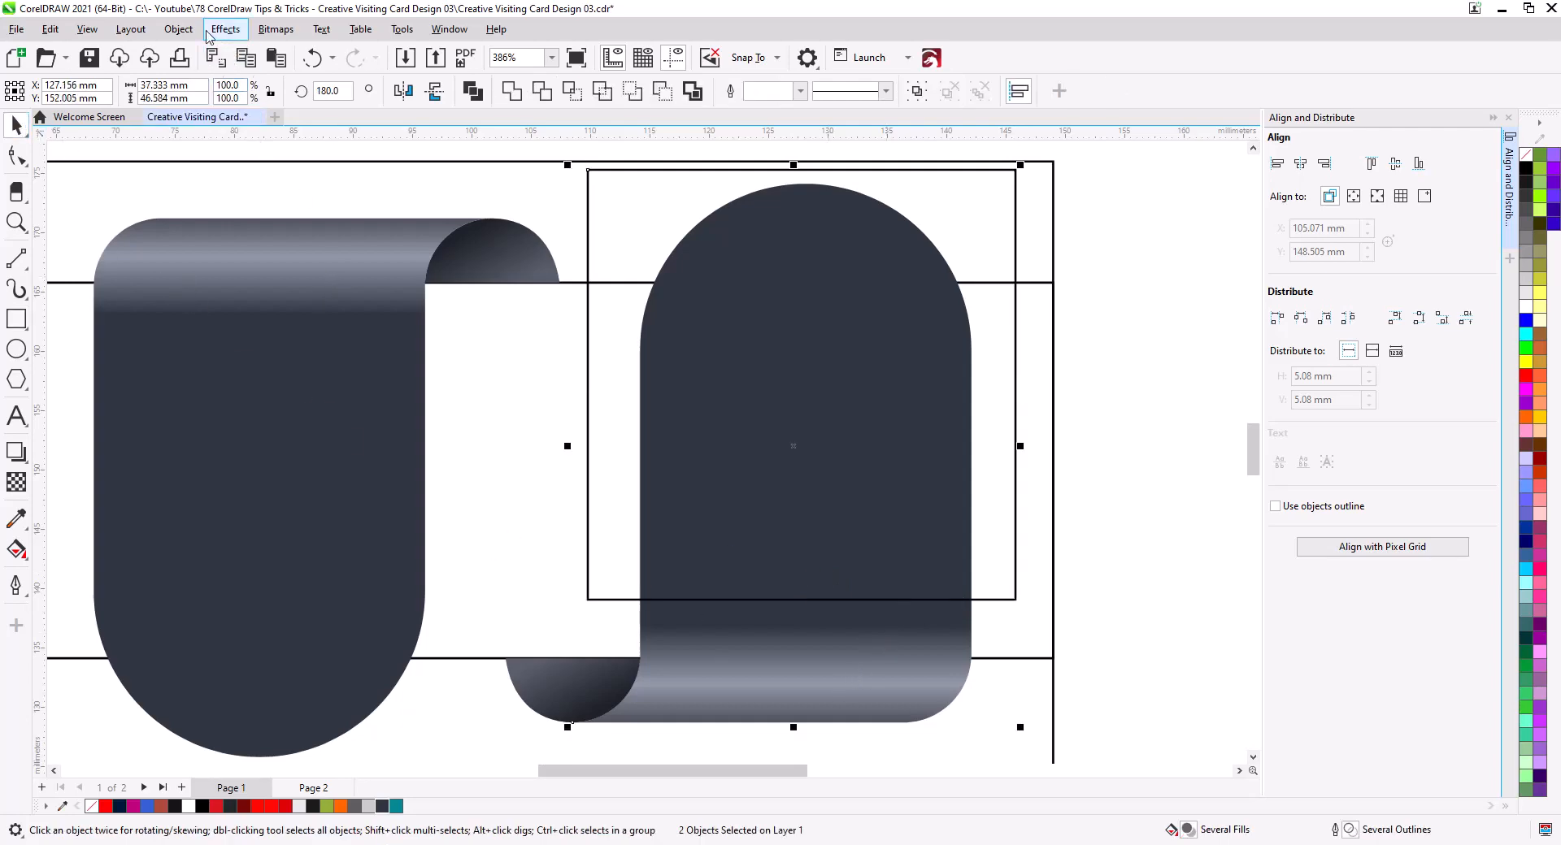
left_click(178, 29)
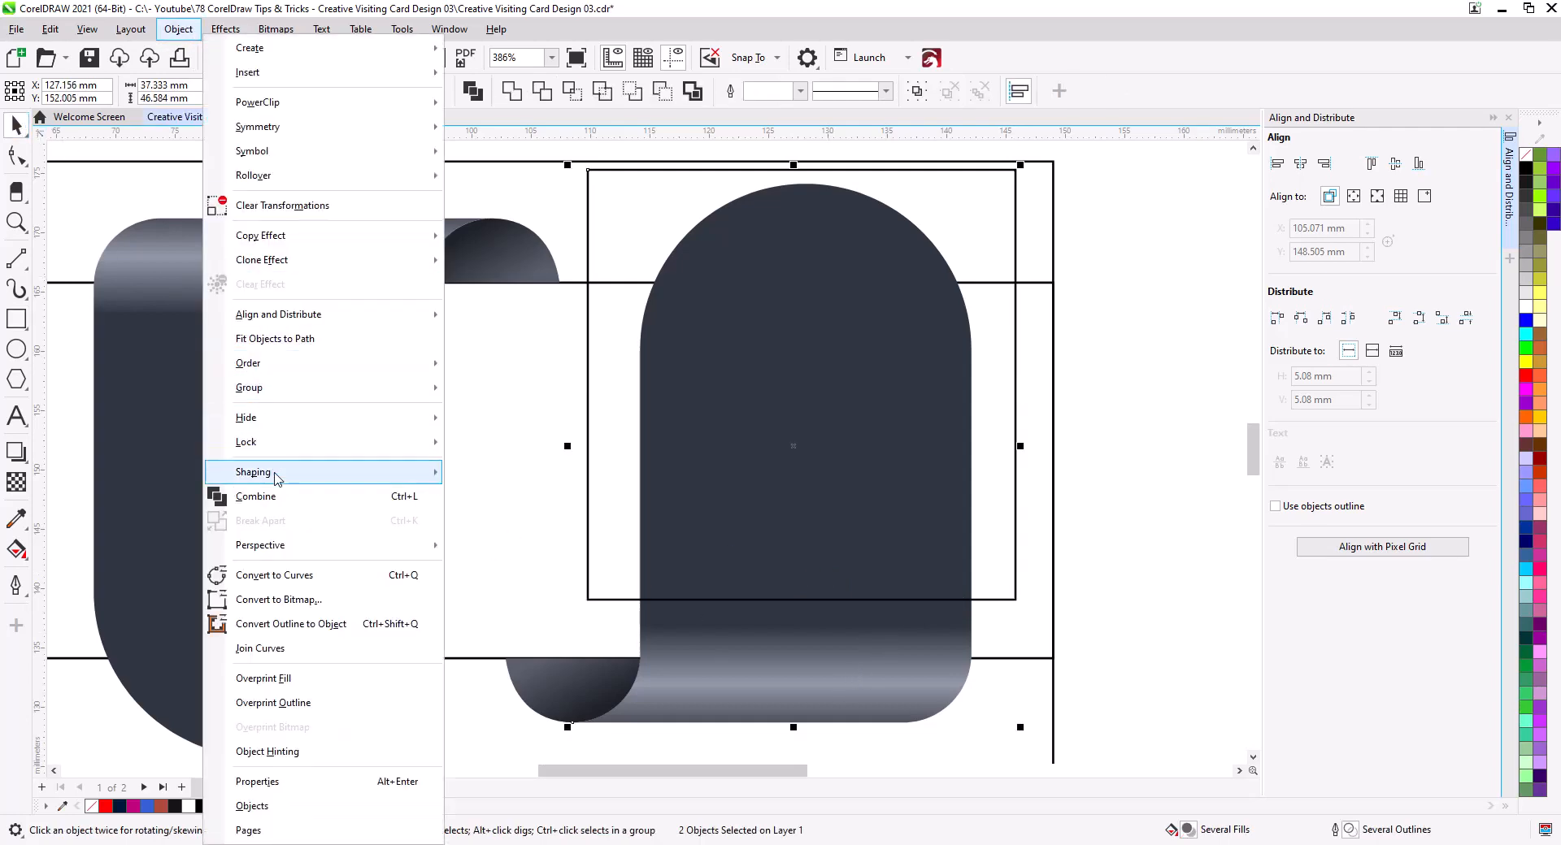
mouse_move(301, 475)
left_click(497, 497)
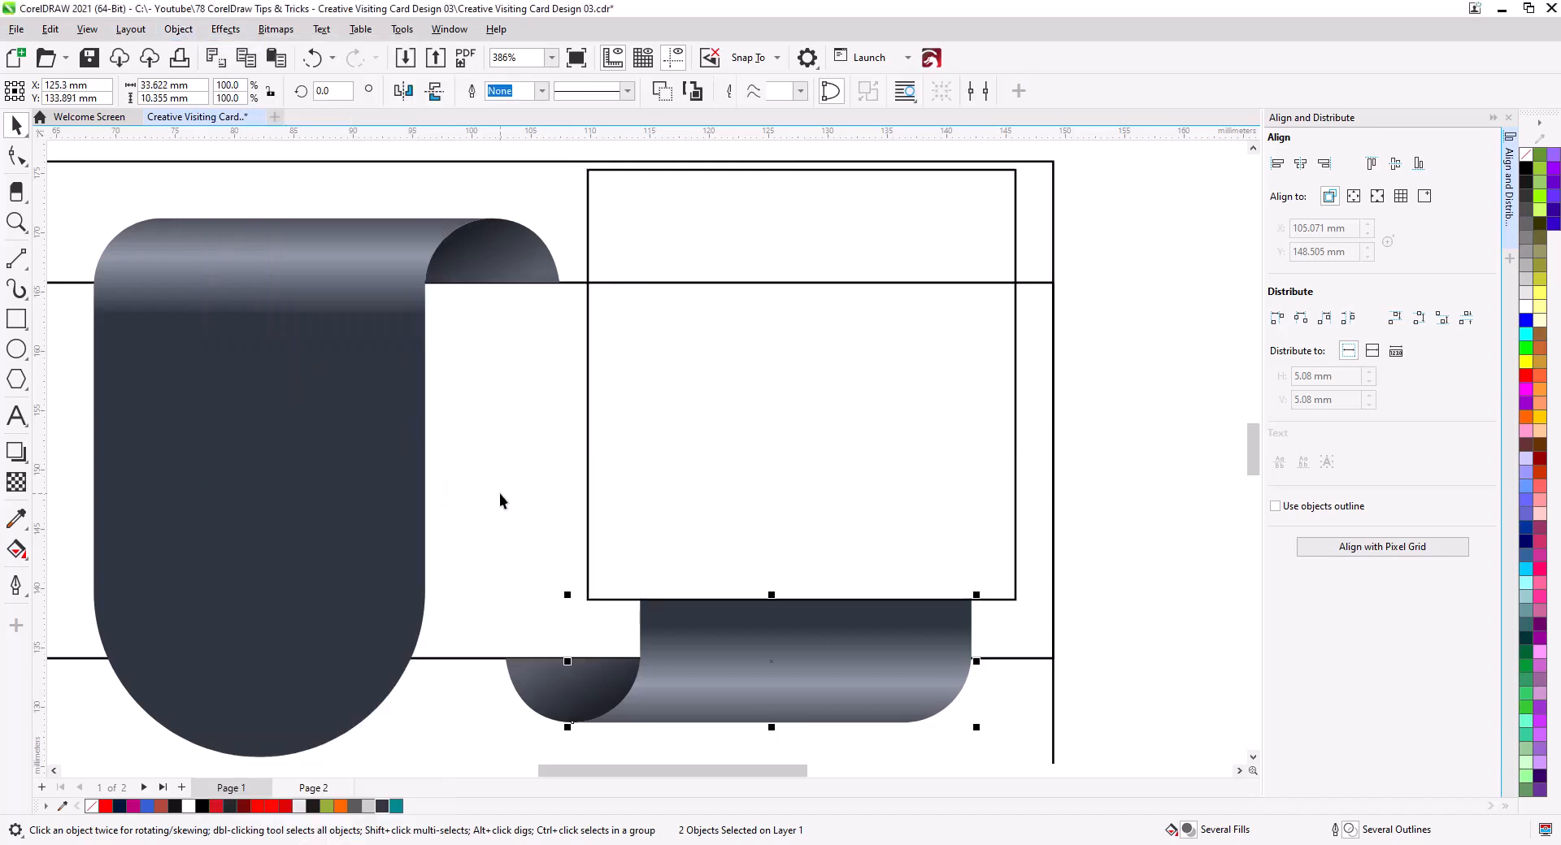
key("Delete")
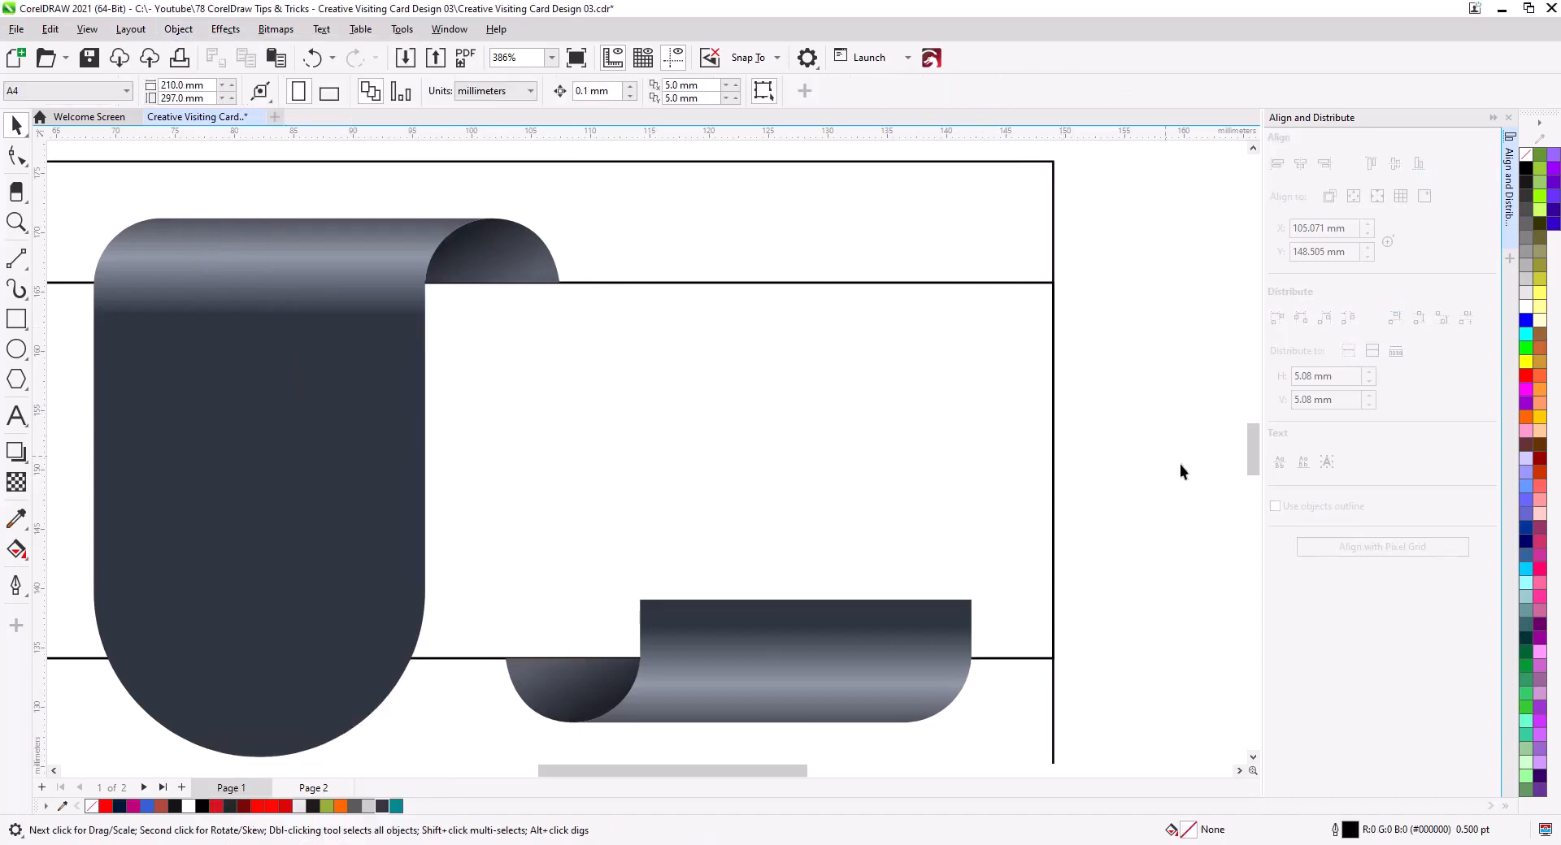
- Add a drop shadow to the trimmed right fold, offset about -0.73 mm horizontally and 0.48 mm vertically, with opacity 95 and feathering 15
left_click_drag(640, 435, 736, 402)
left_click(815, 626)
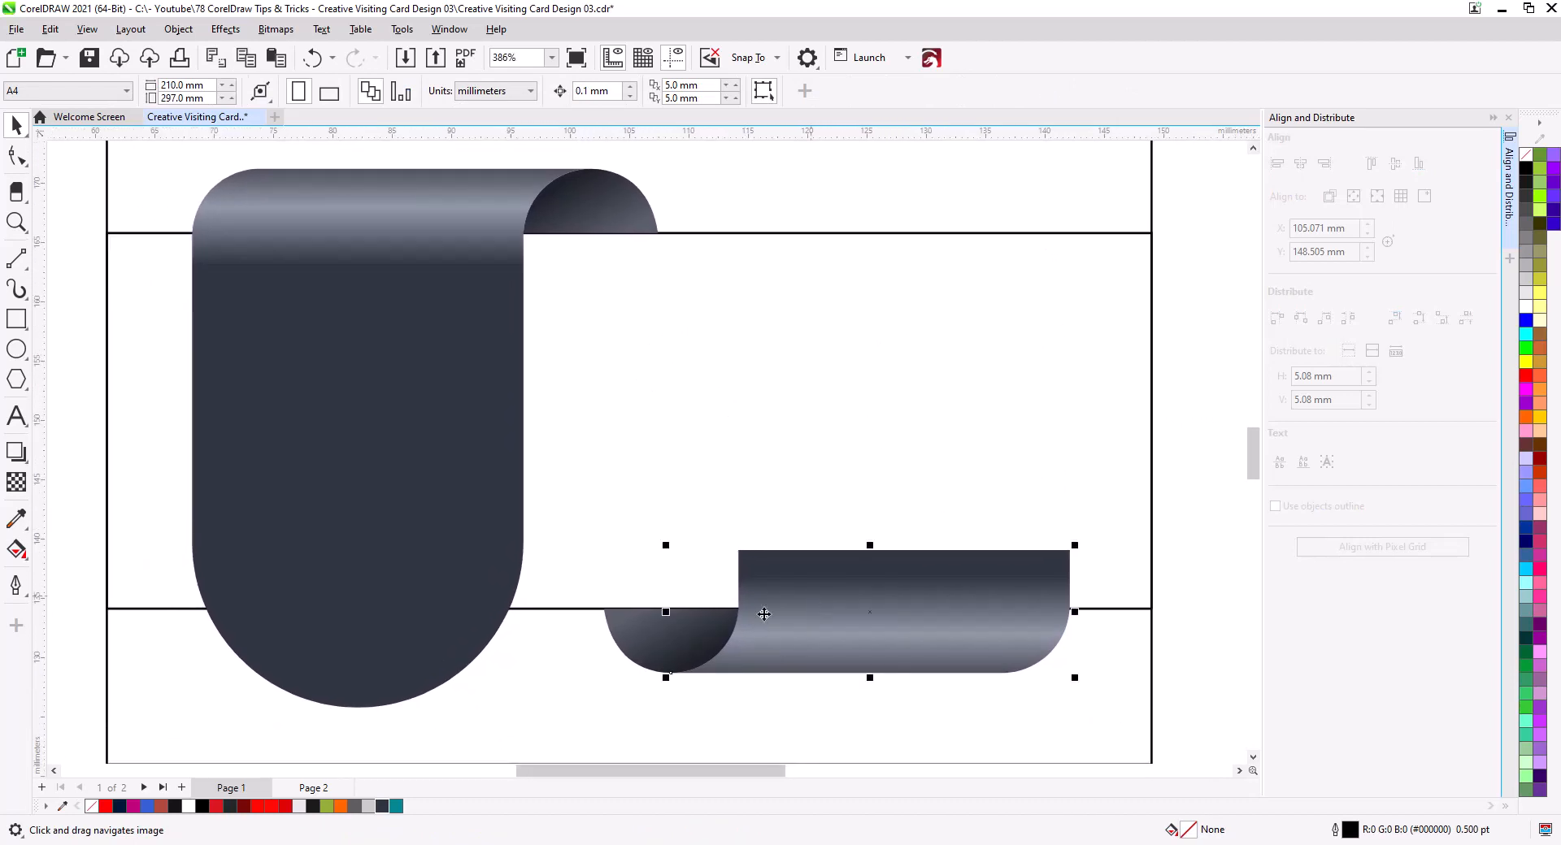
left_click(16, 452)
left_click_drag(880, 636, 773, 553)
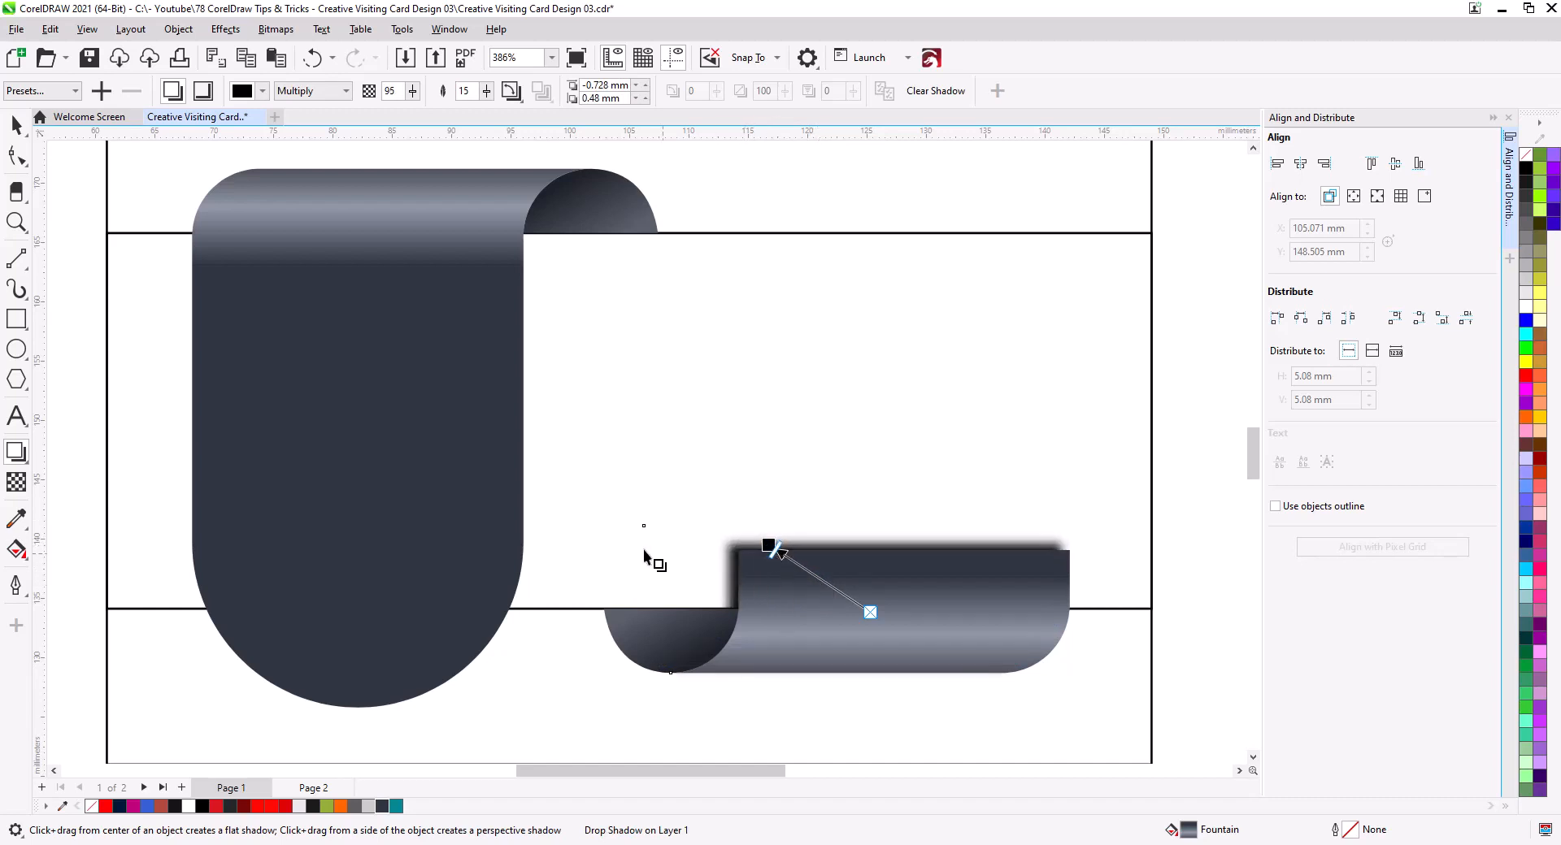
left_click(17, 124)
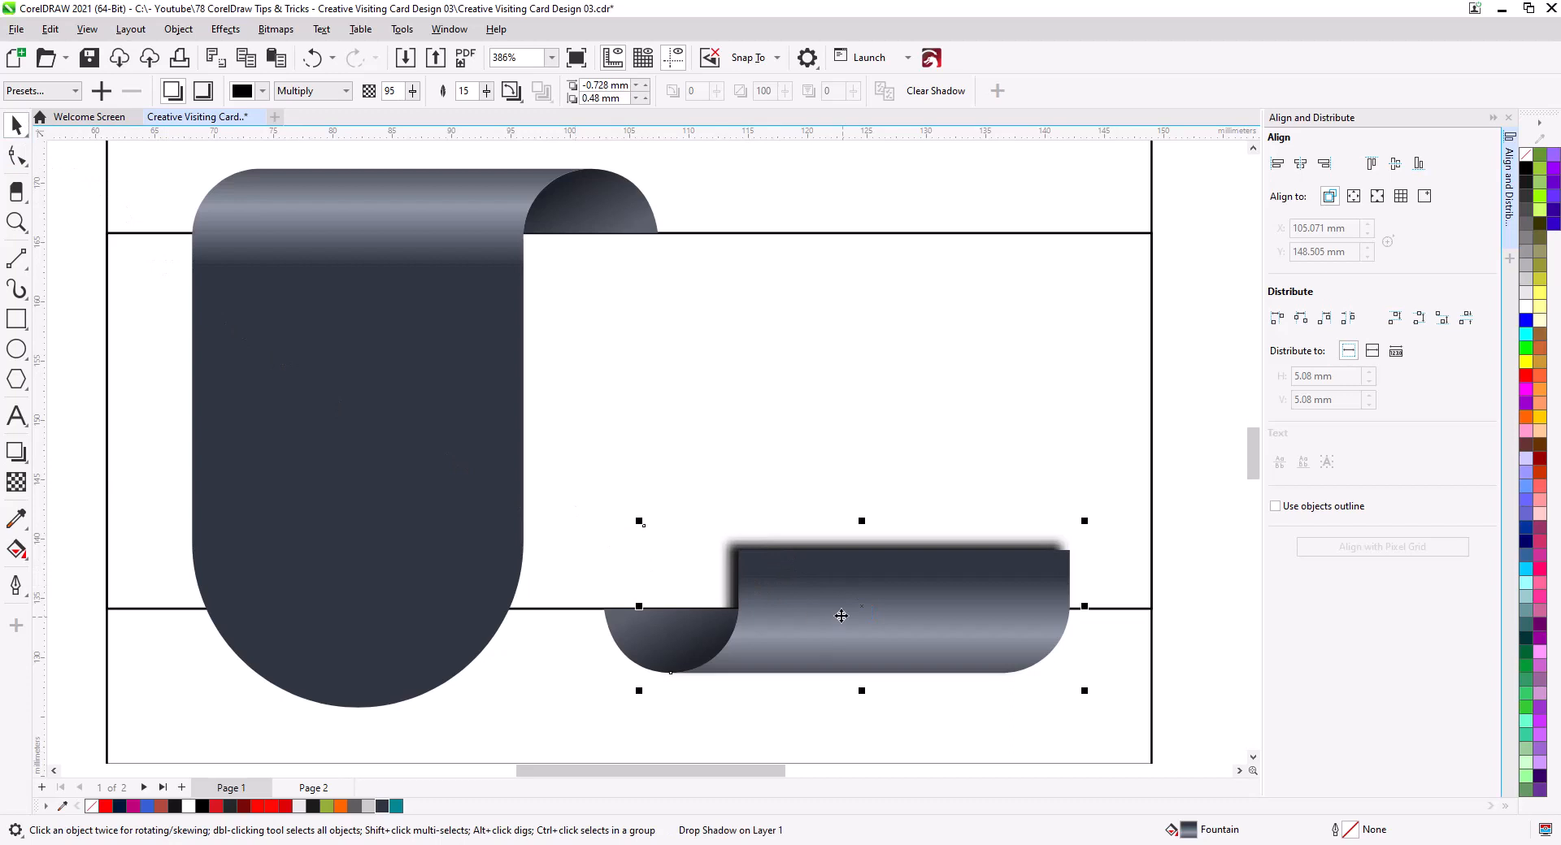
- Bring the shadowed right fold to the front of the page so its shadow falls on the half-round
right_click(973, 621)
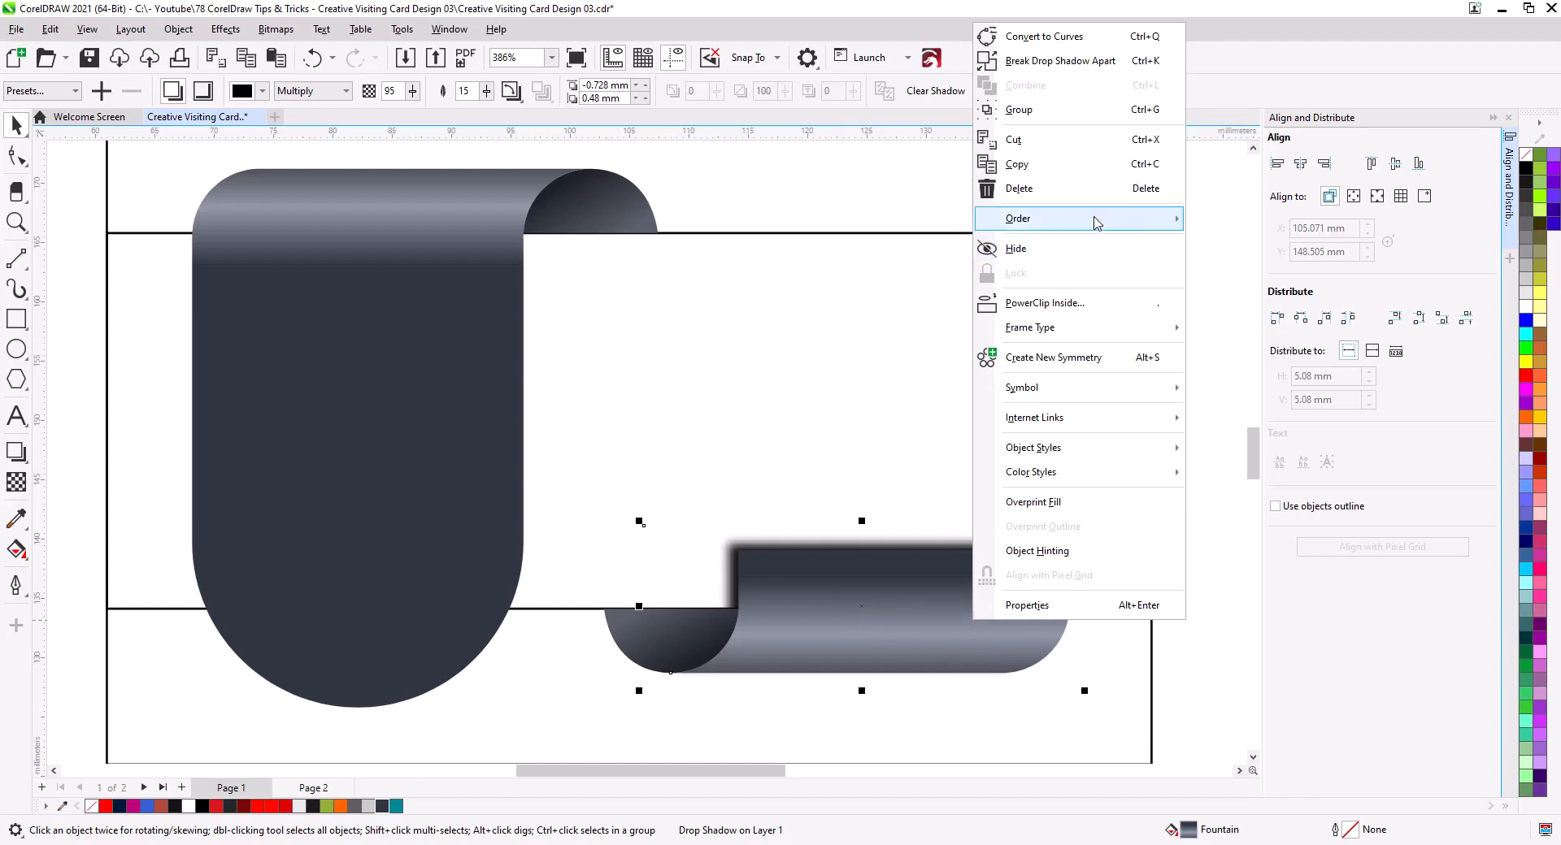
mouse_move(1097, 223)
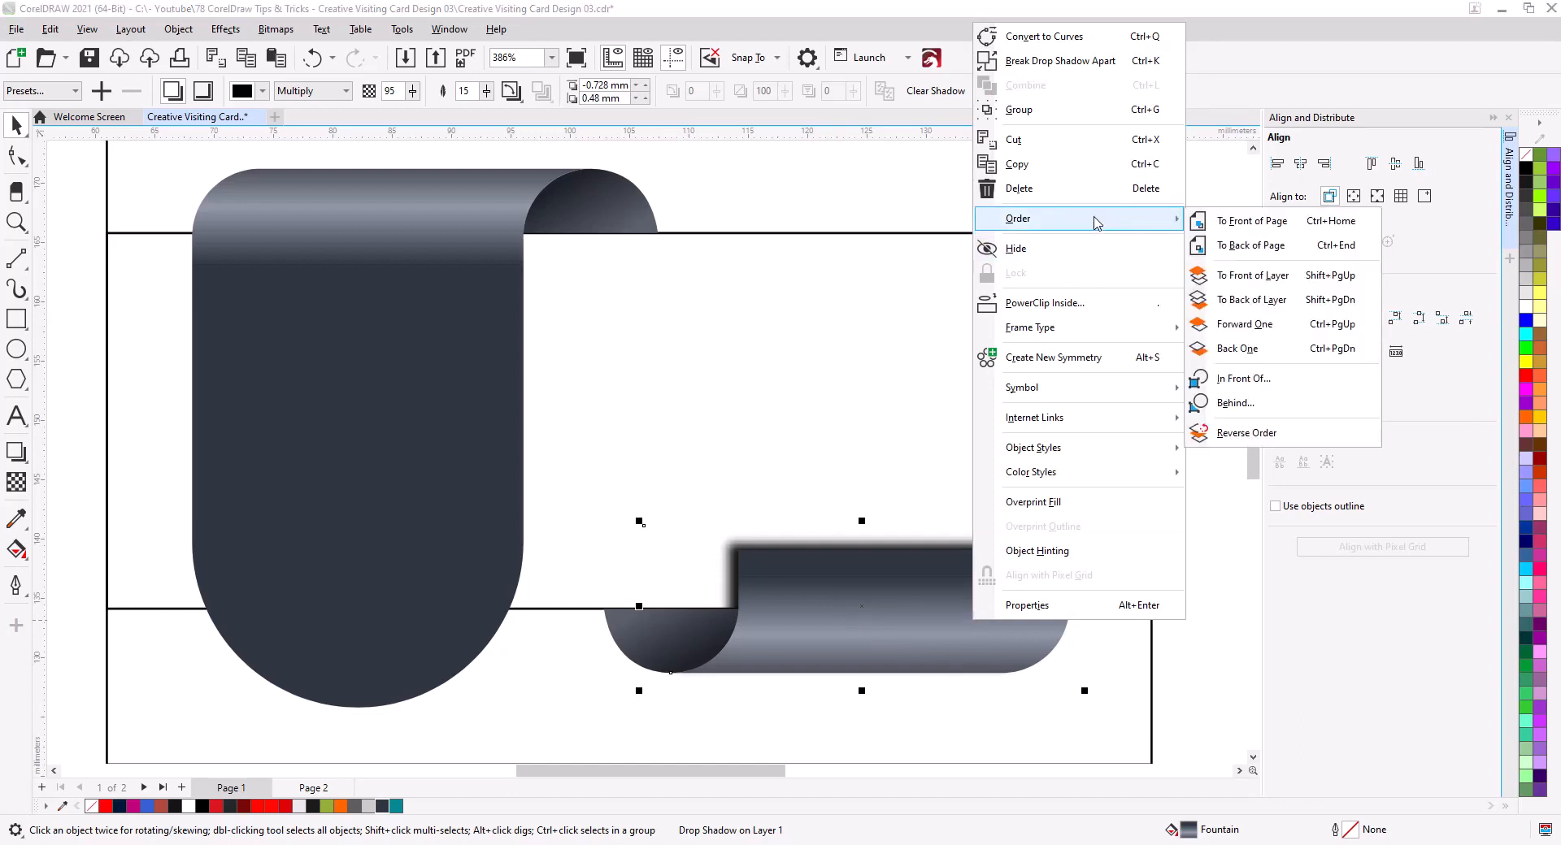
left_click(1249, 224)
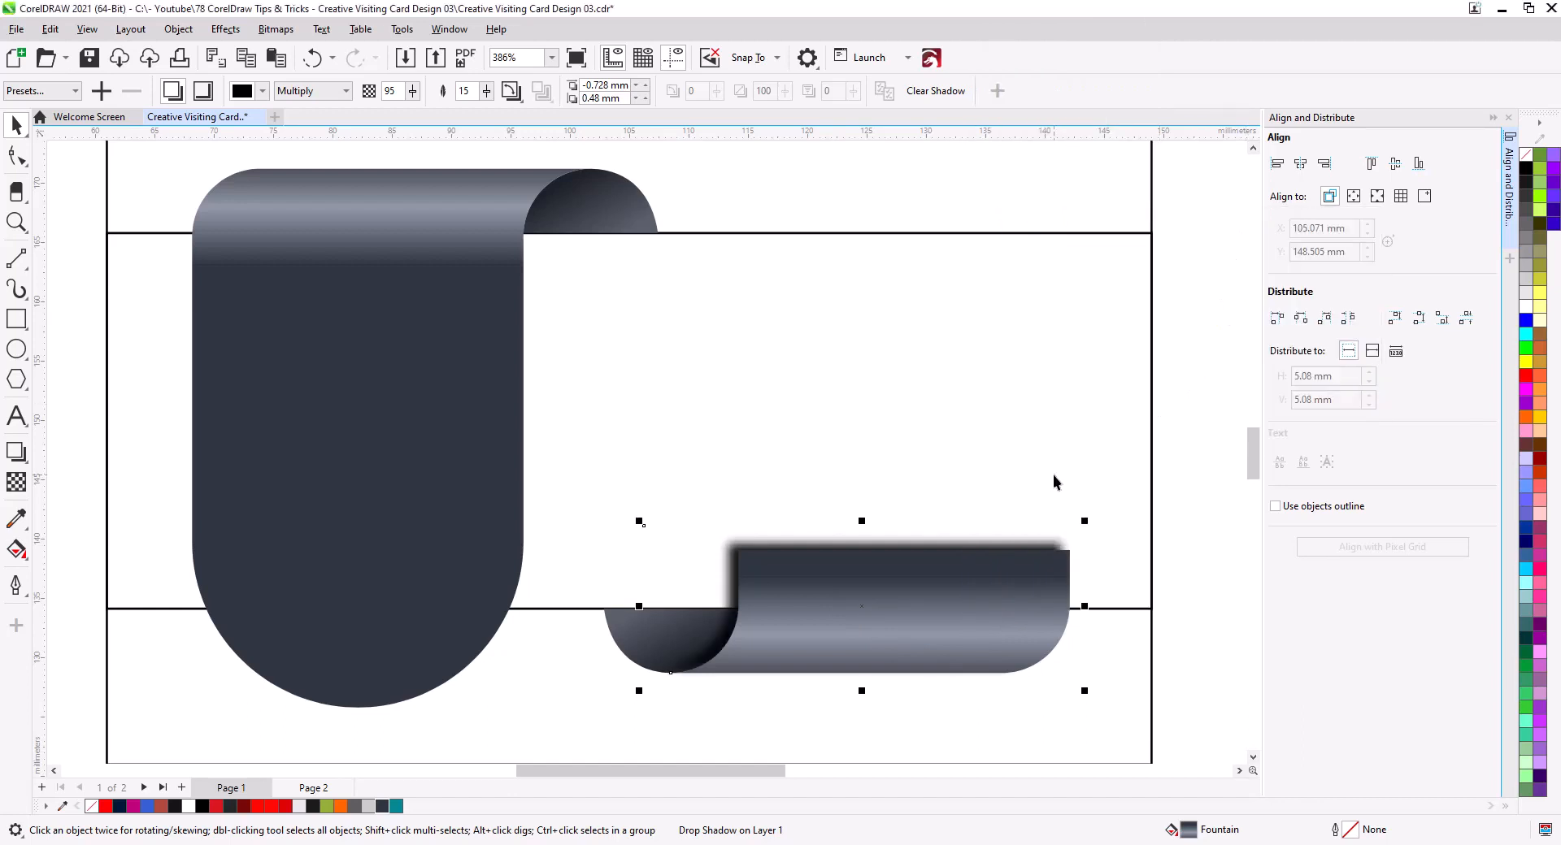
- Add a drop shadow to the tall left column, offset about 0.39 mm and -0.3 mm, with opacity 100 and feathering 8
left_click(357, 427)
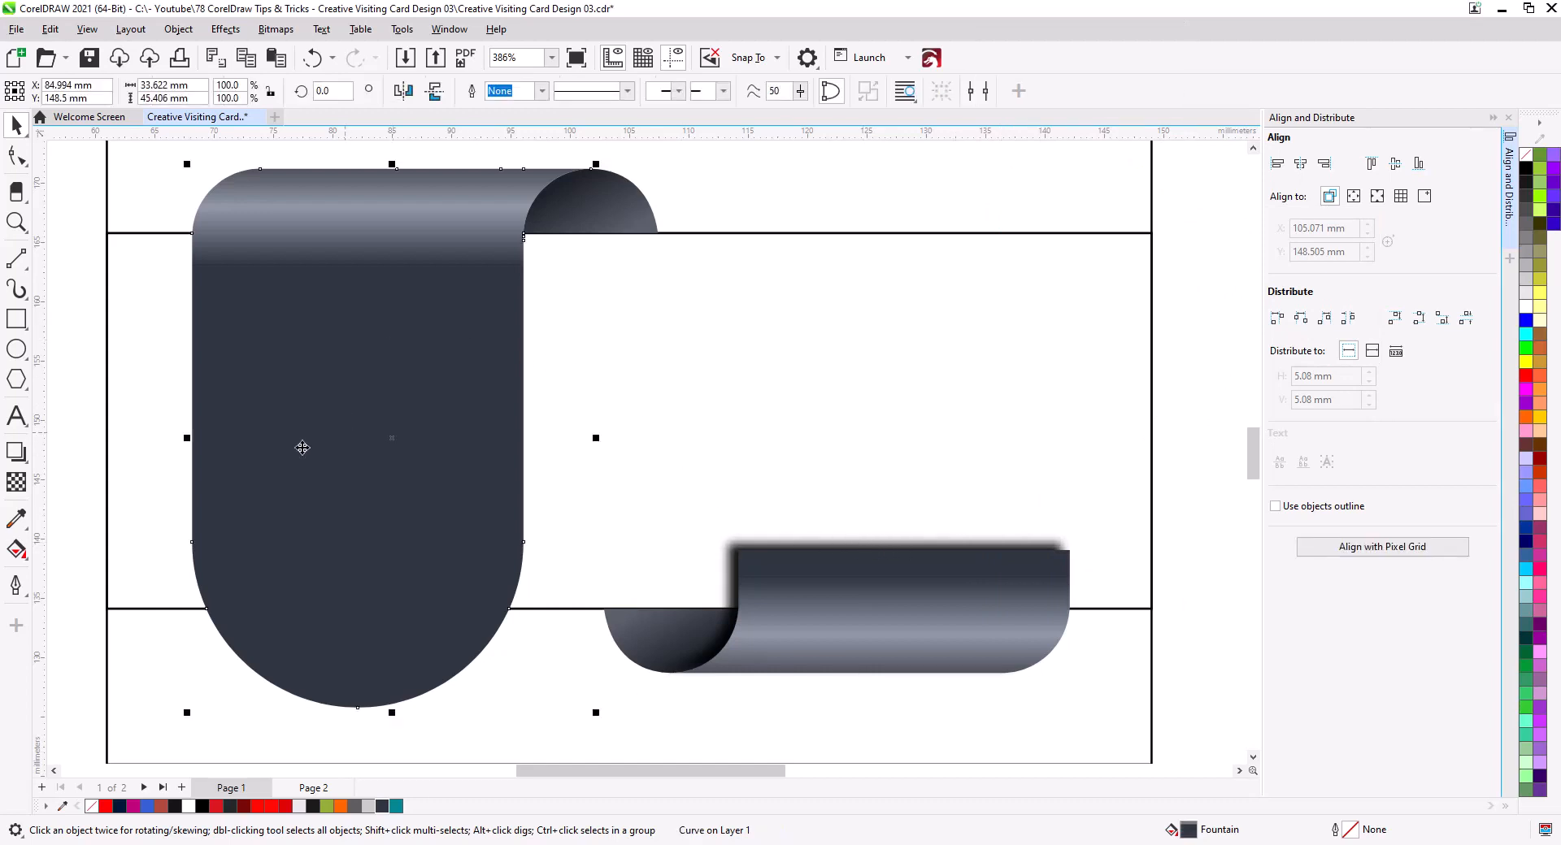
left_click(16, 452)
left_click_drag(392, 438, 595, 594)
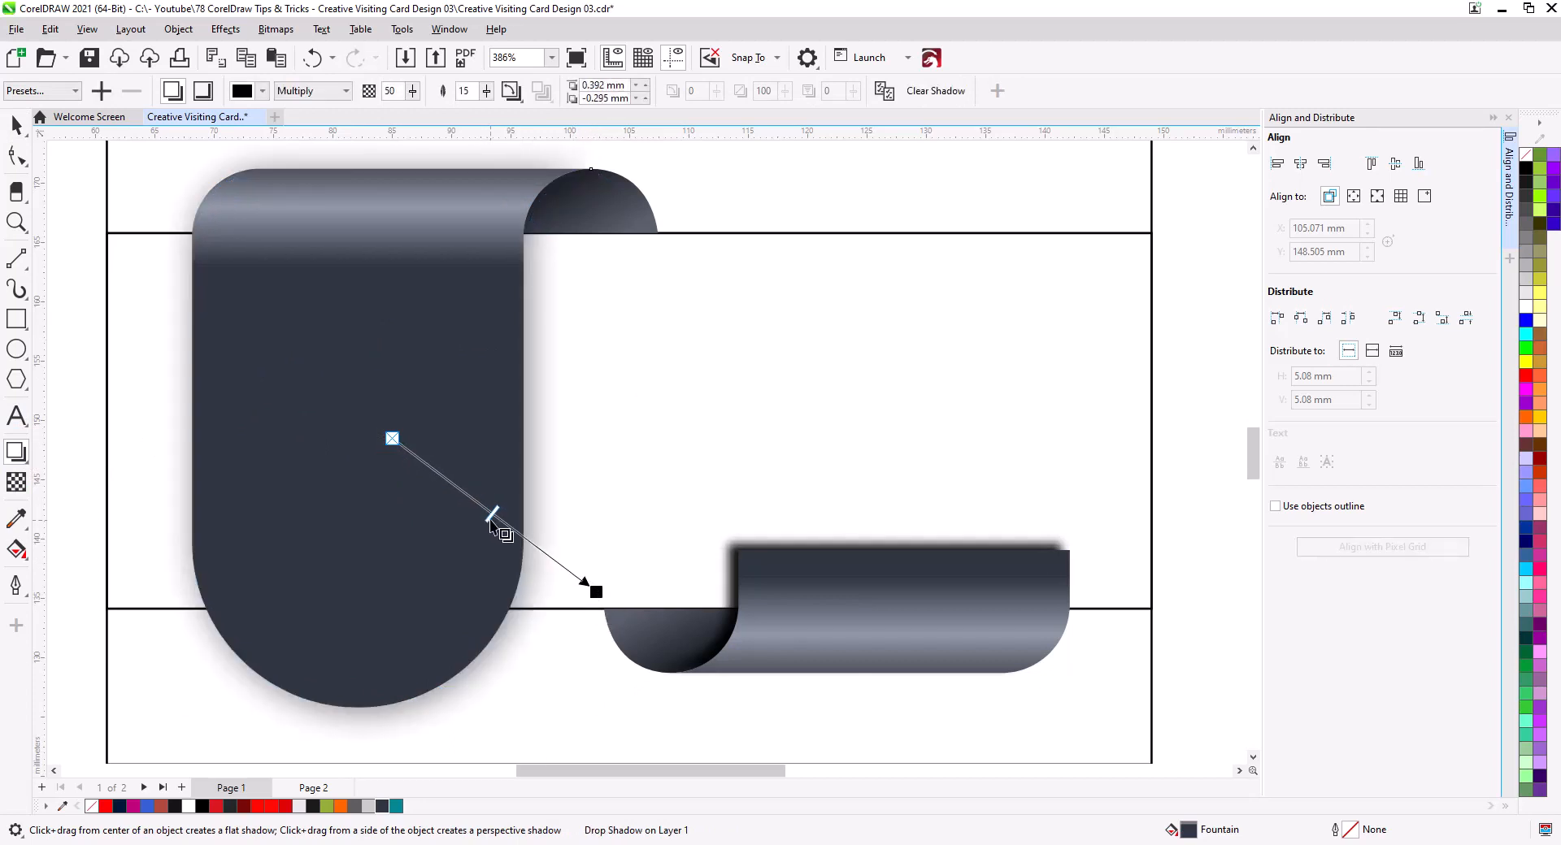
left_click_drag(492, 514, 627, 629)
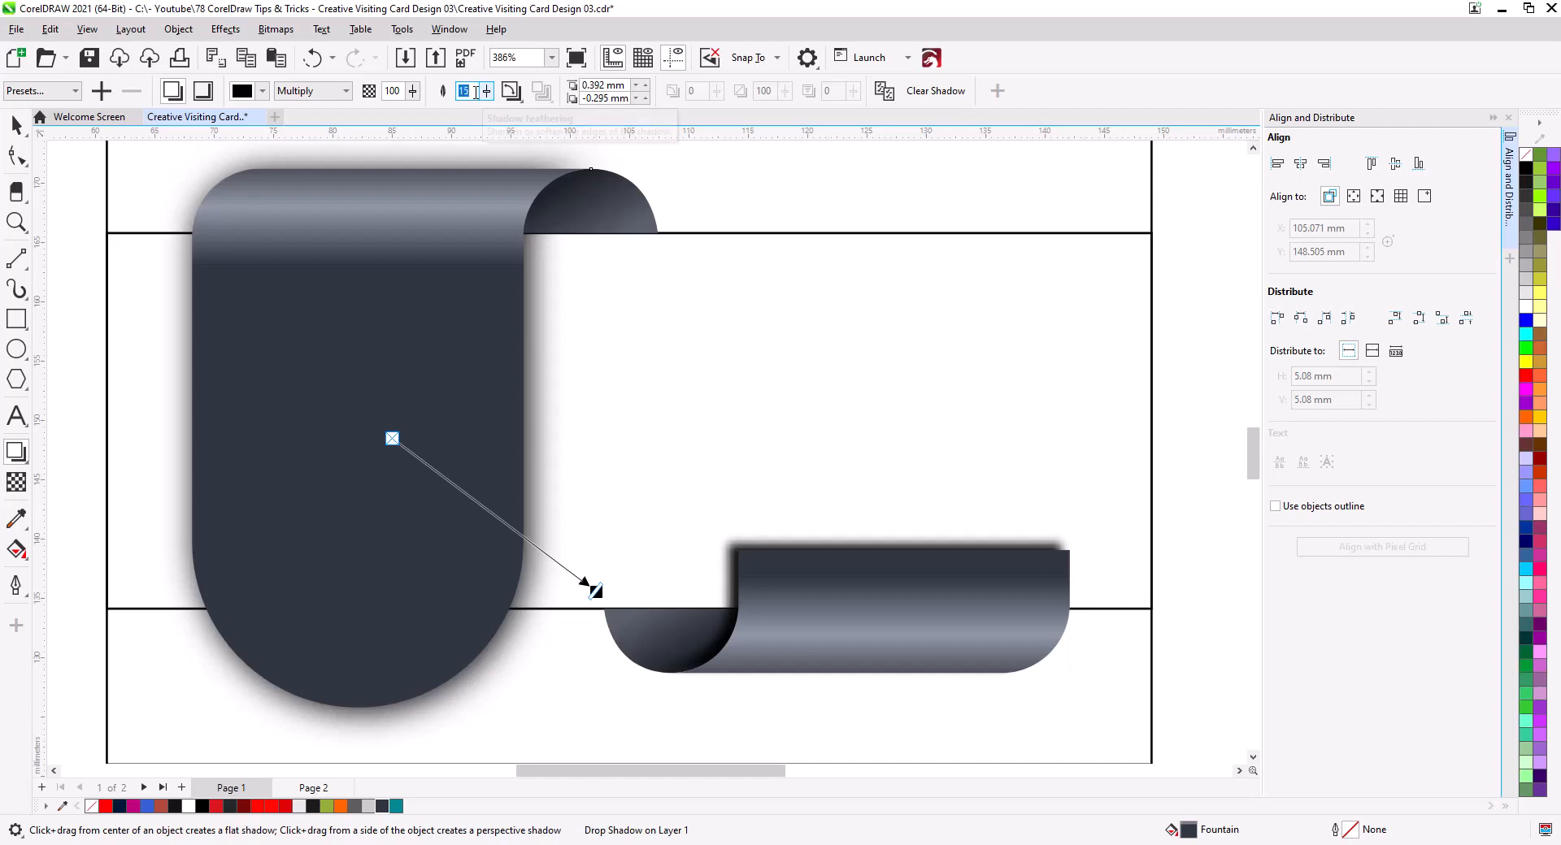
type("10")
key("Return")
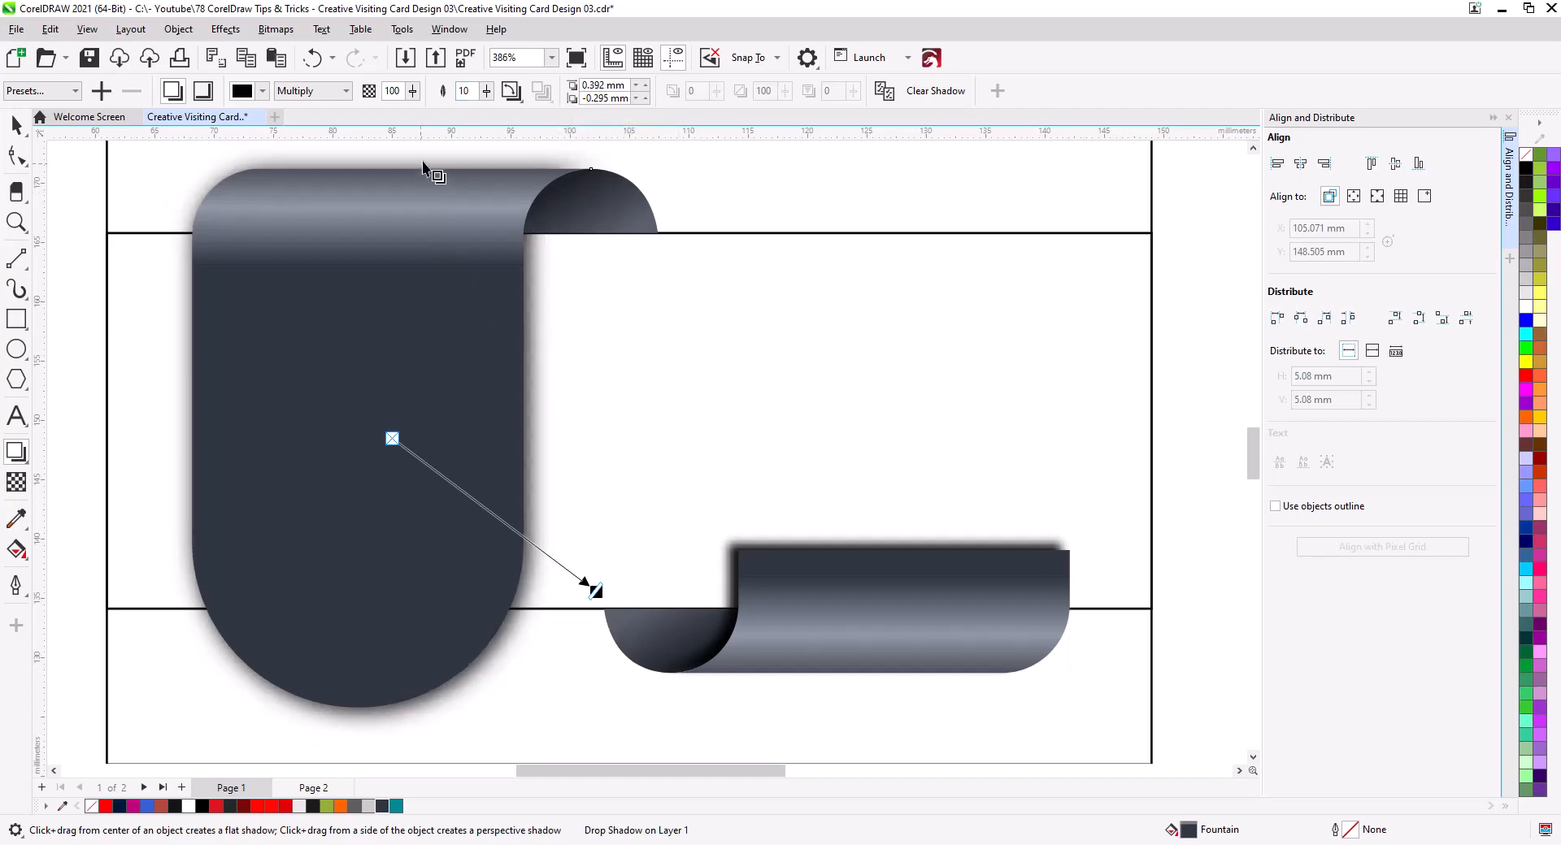
type("8")
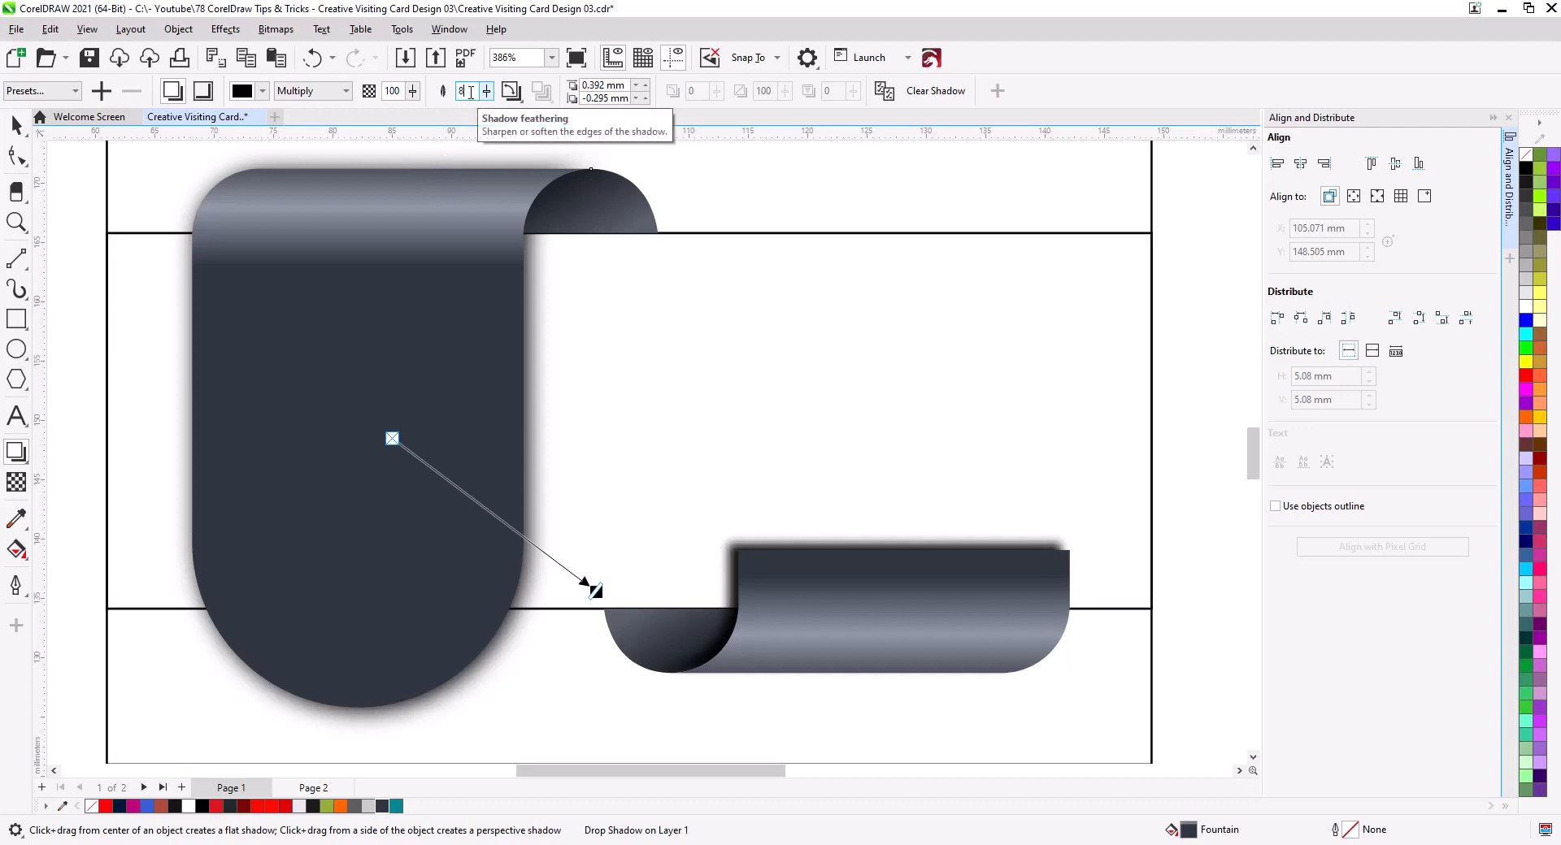
key("Return")
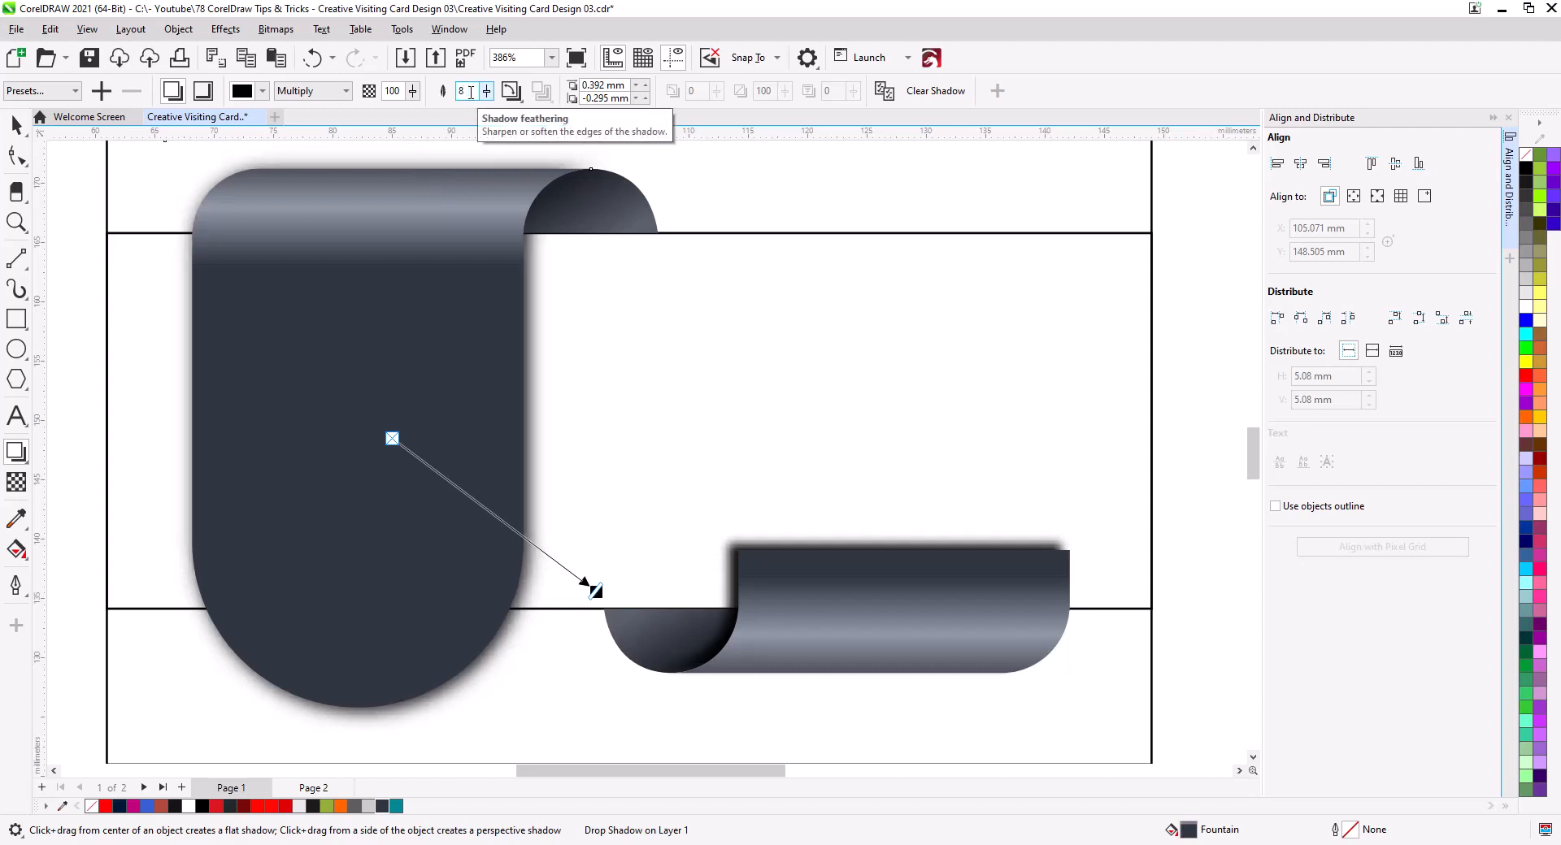
- Break the tall left column's drop shadow apart from the column
left_click(16, 126)
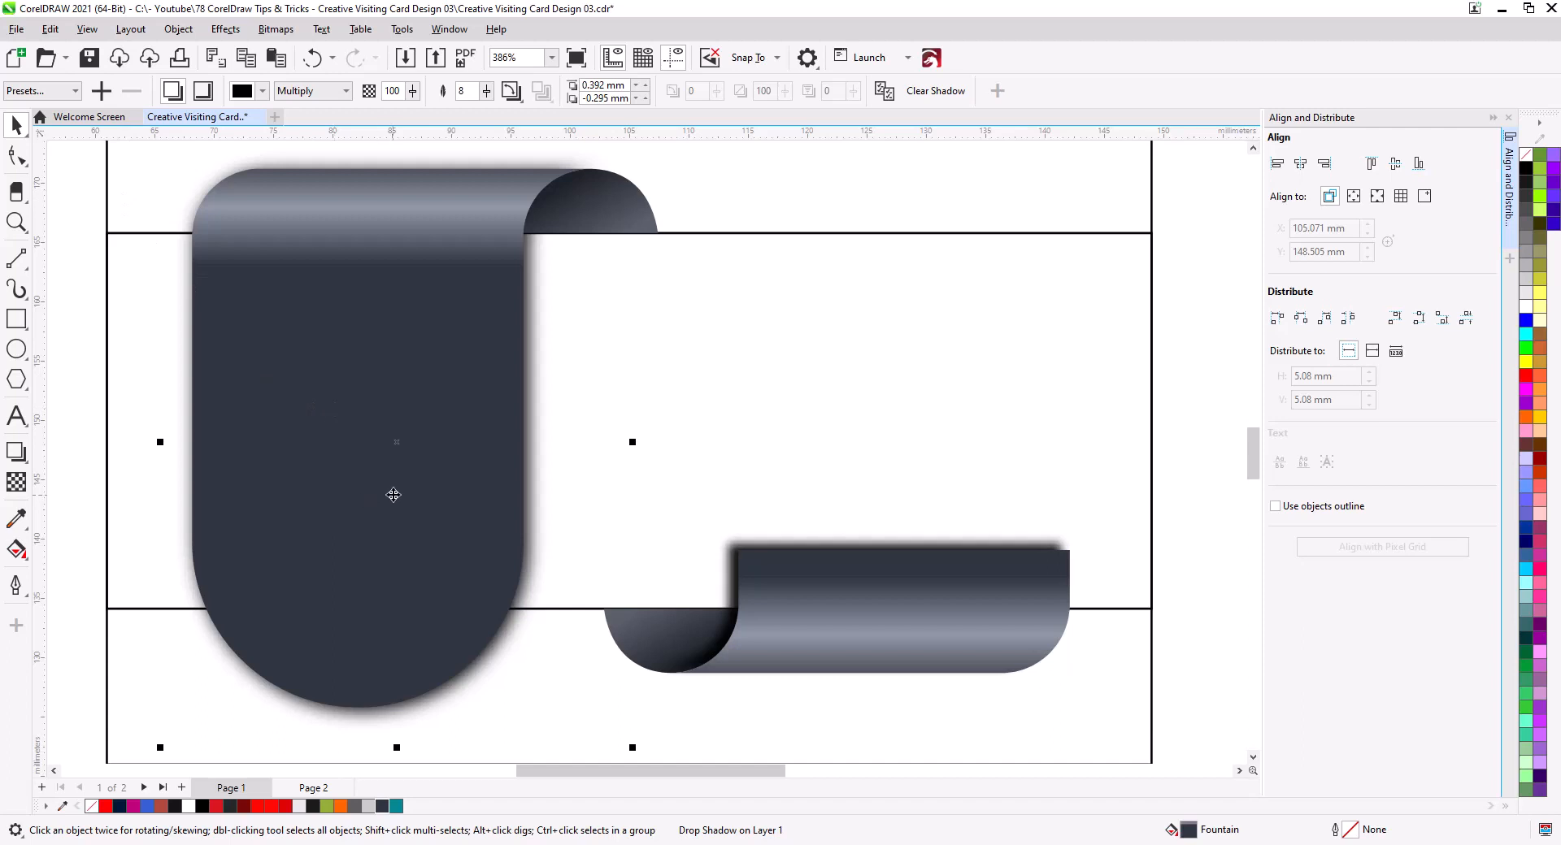
right_click(533, 453)
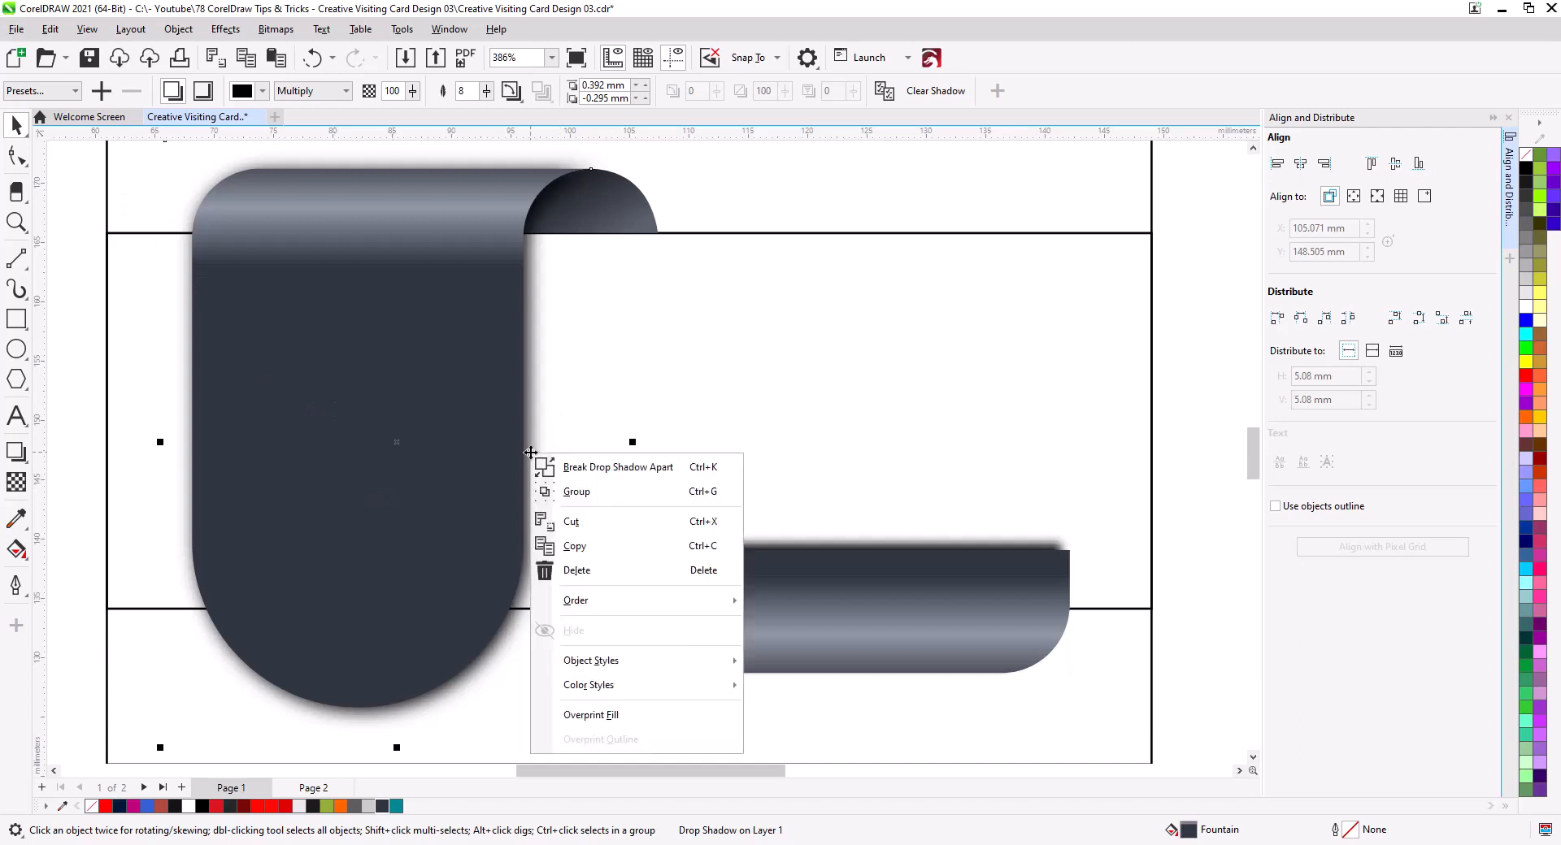
left_click(582, 469)
left_click(543, 400)
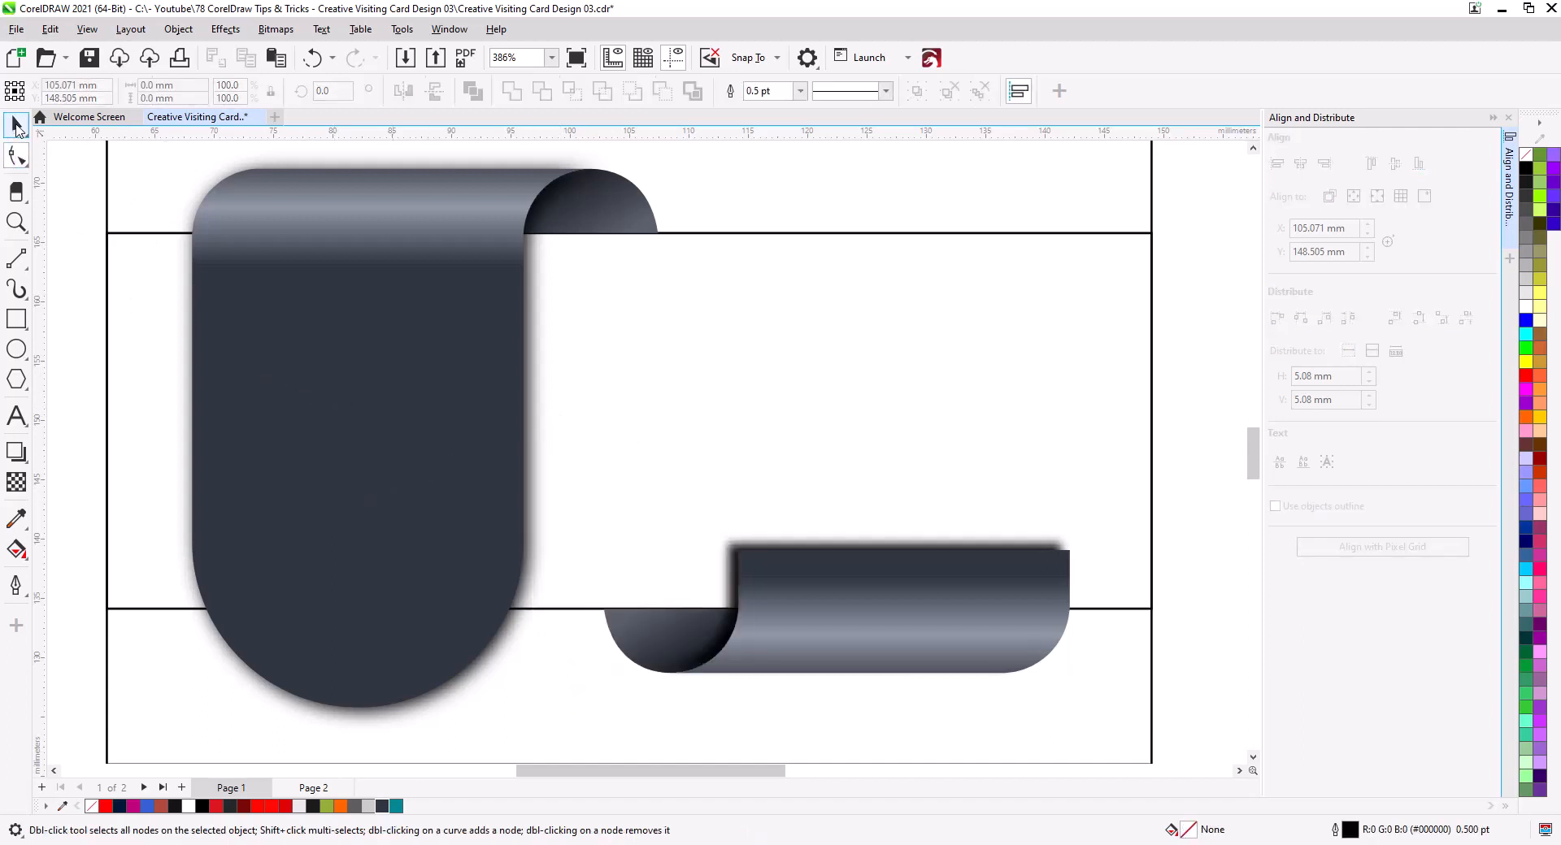
- Convert the tall column's separated shadow to a bitmap
left_click(534, 393)
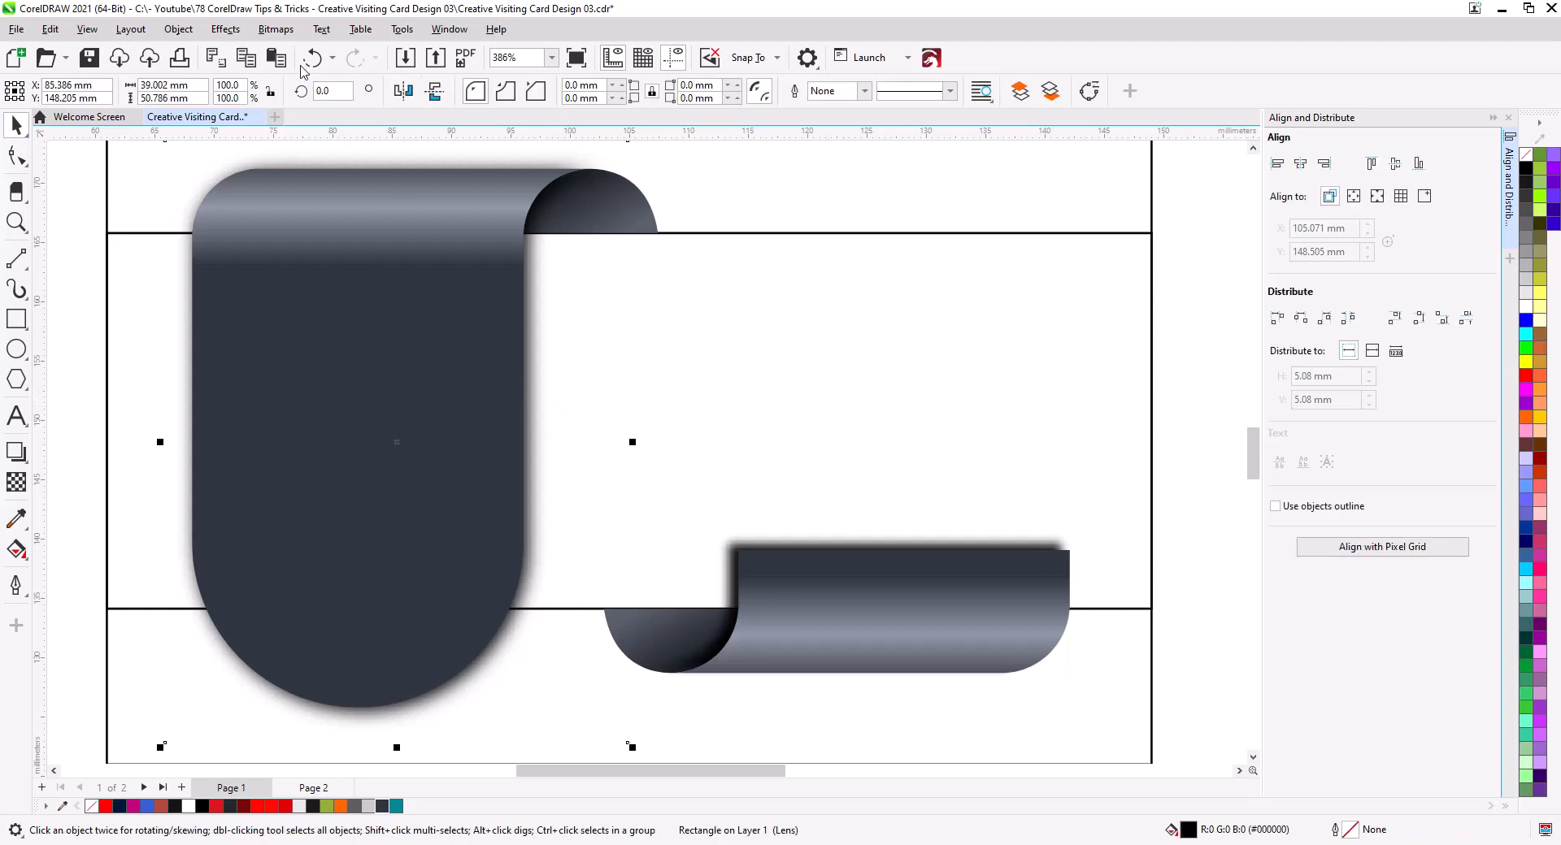
left_click(270, 31)
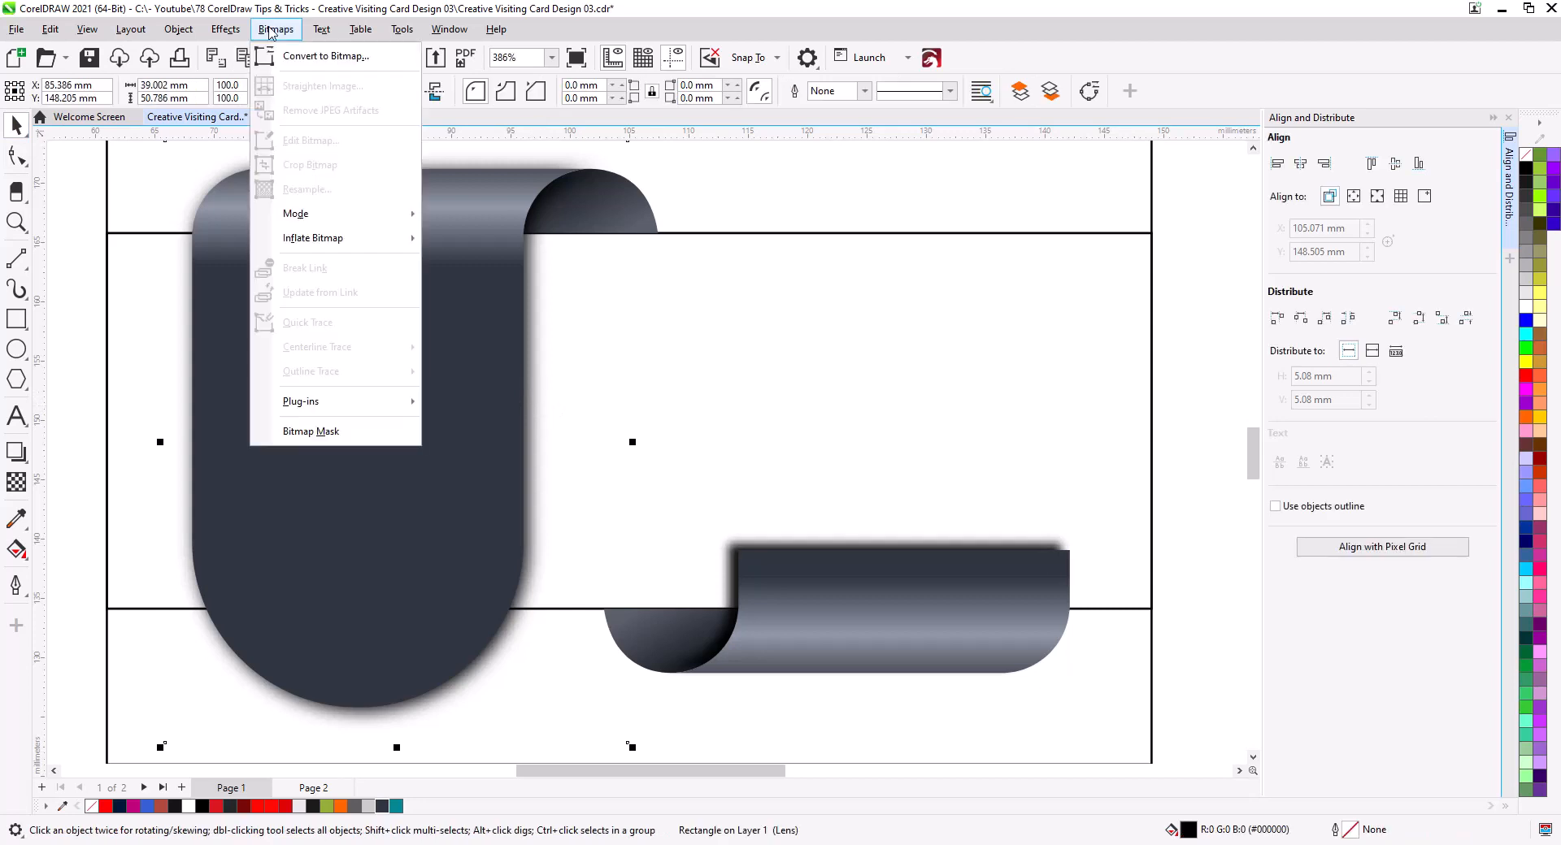
left_click(317, 53)
left_click(802, 520)
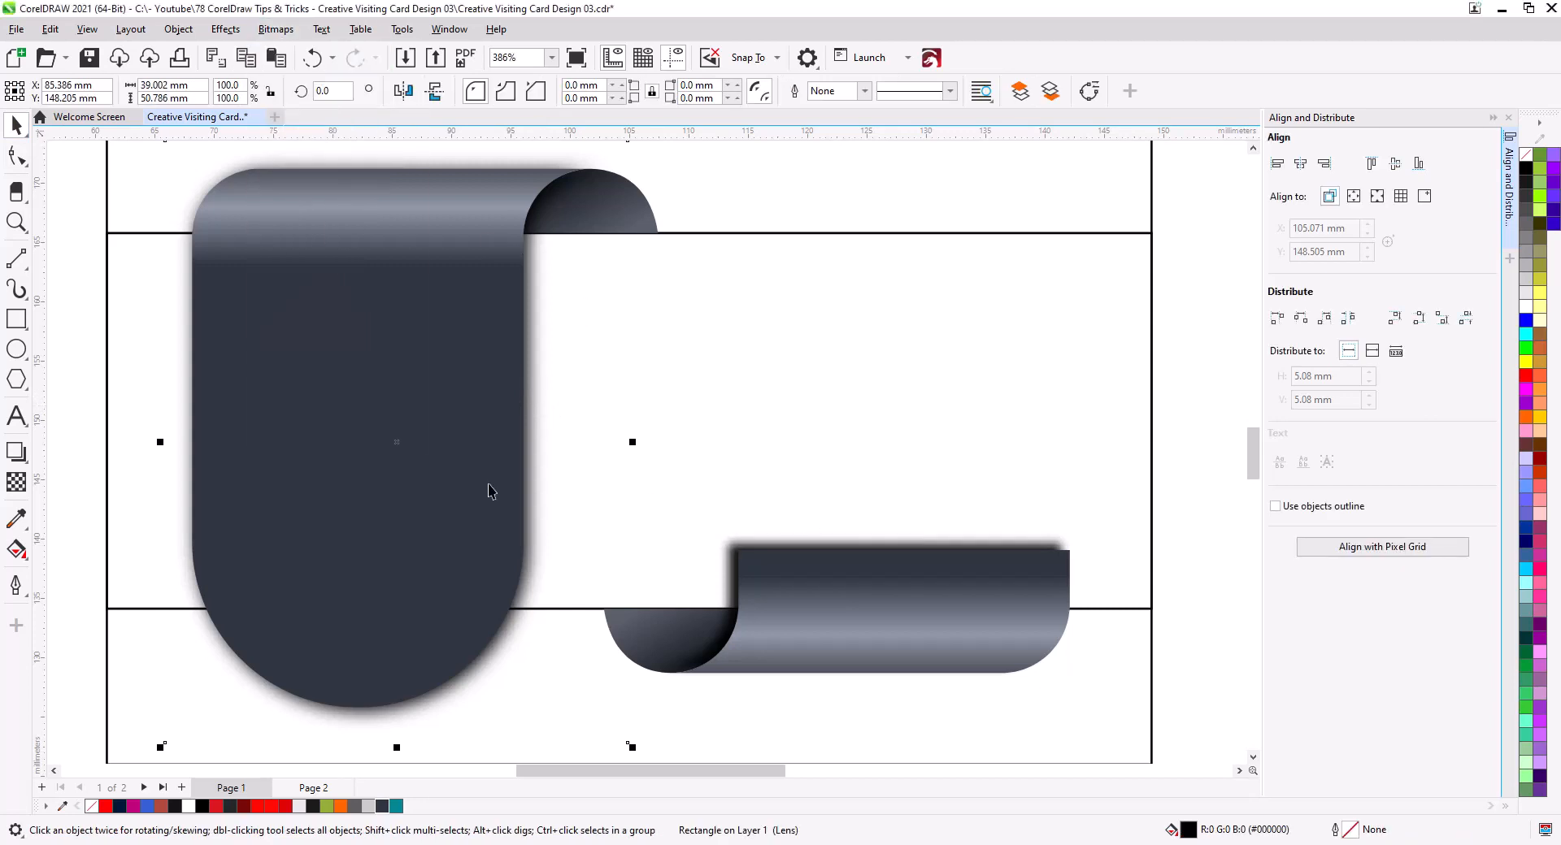
- Lower the shadow bitmap's upper edge about 2.5 mm to line up with the top of the column's fold
left_click(16, 156)
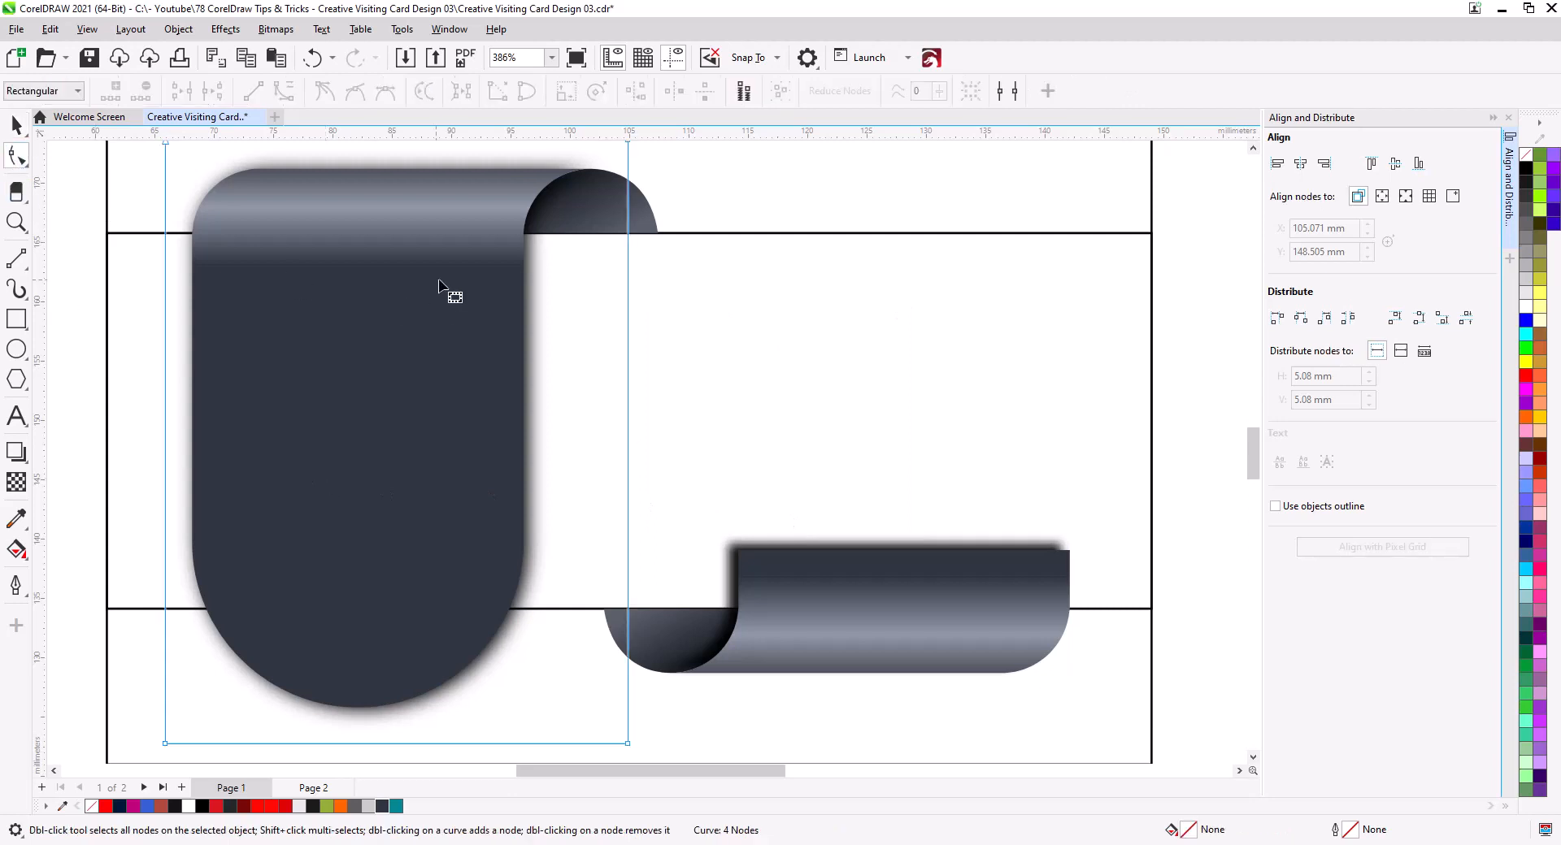
scroll(569, 325, "up", 2)
left_click_drag(569, 325, 102, 205)
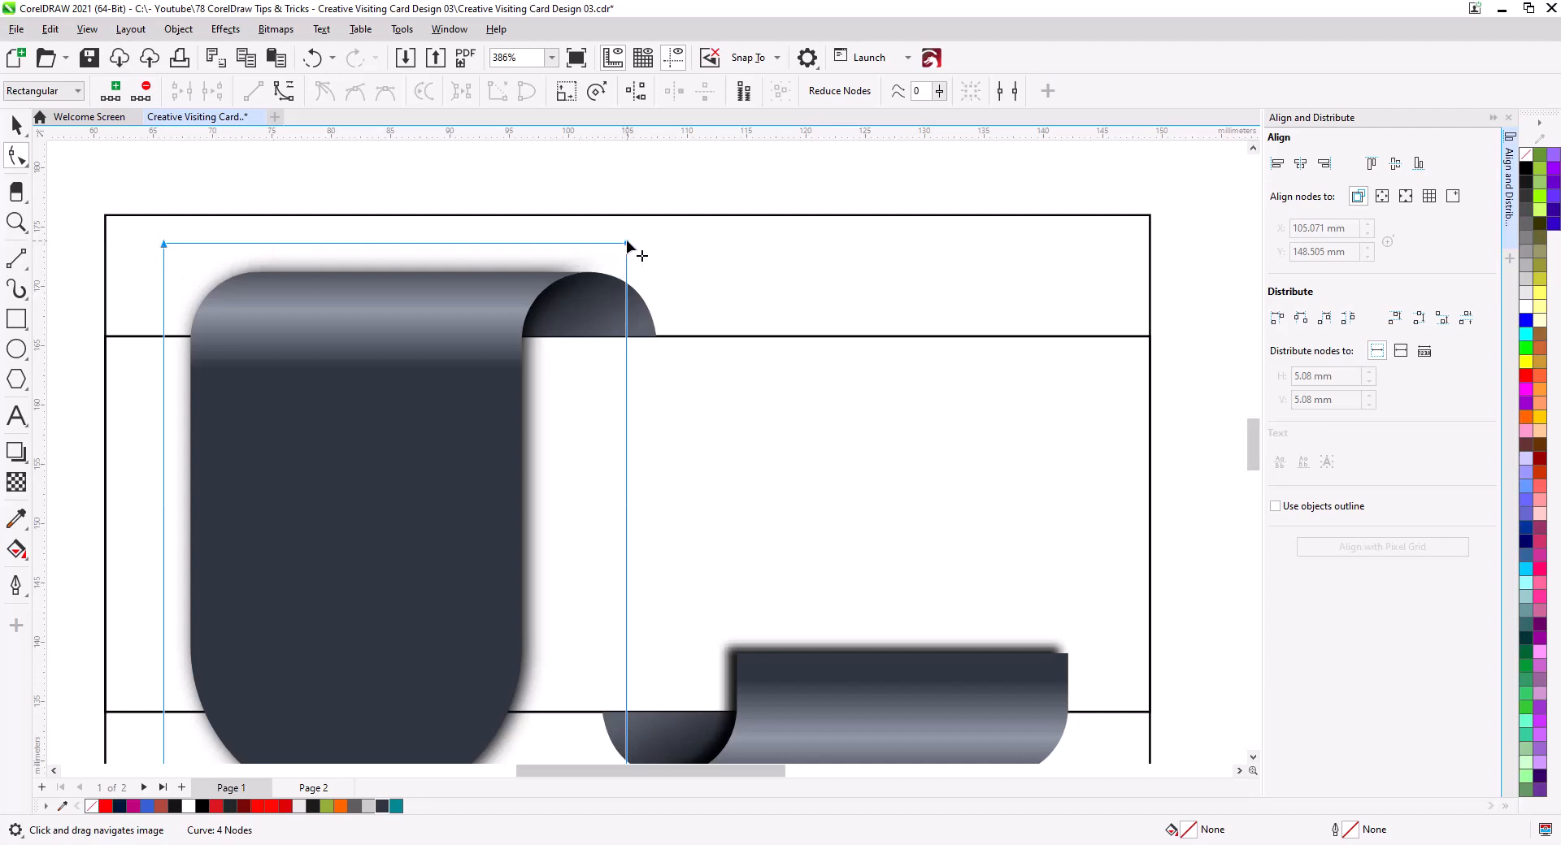
left_click_drag(627, 242, 619, 288)
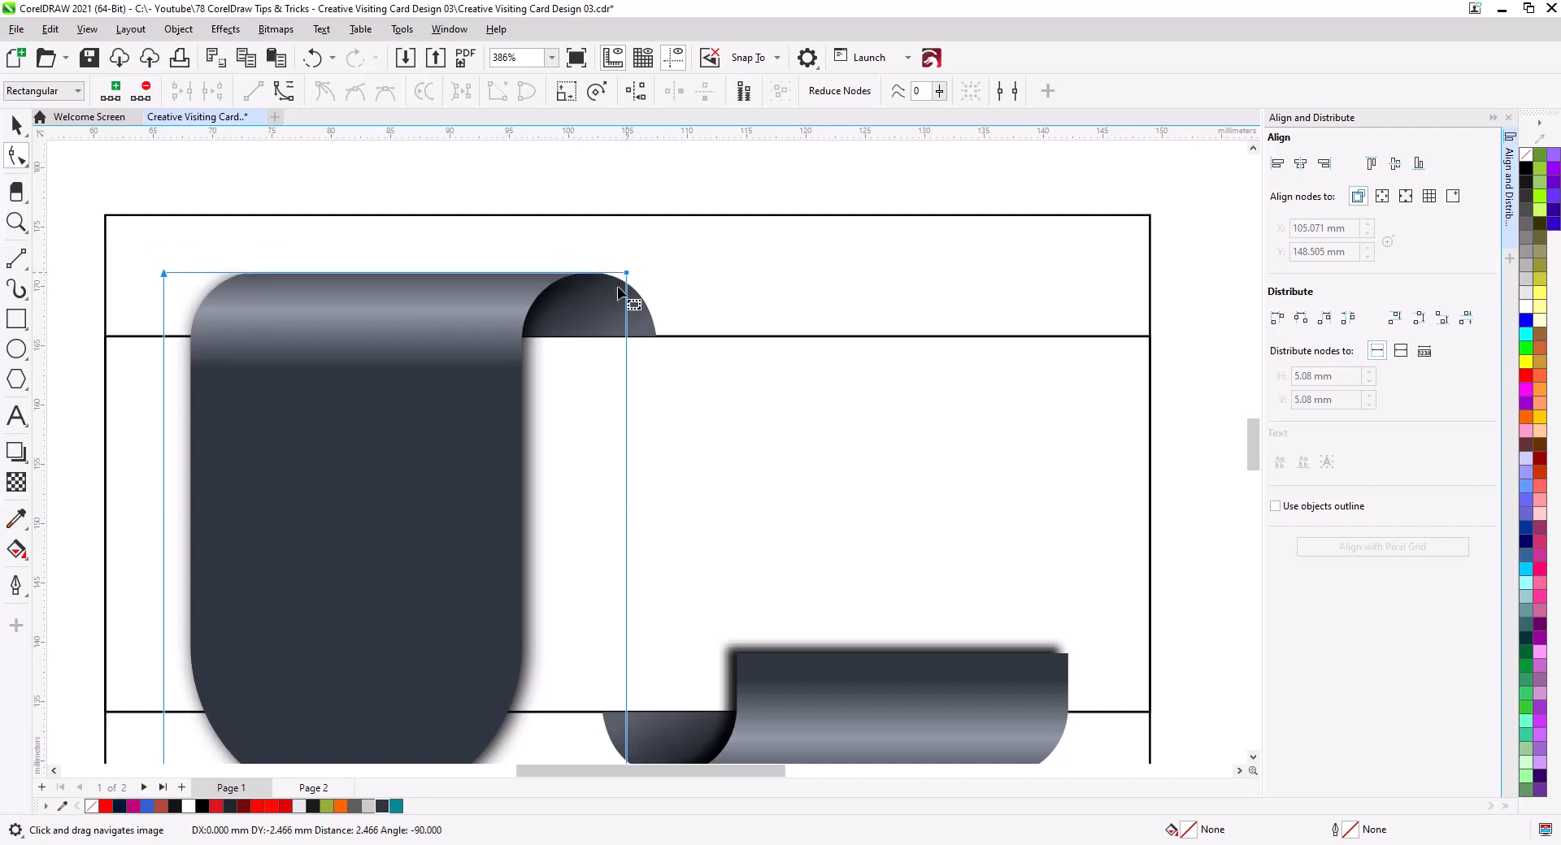
- Add two nodes beside the shadow bitmap's upper-left corner and move that corner inward to hide the shadow around the fold's rounded corner
double_click(261, 274)
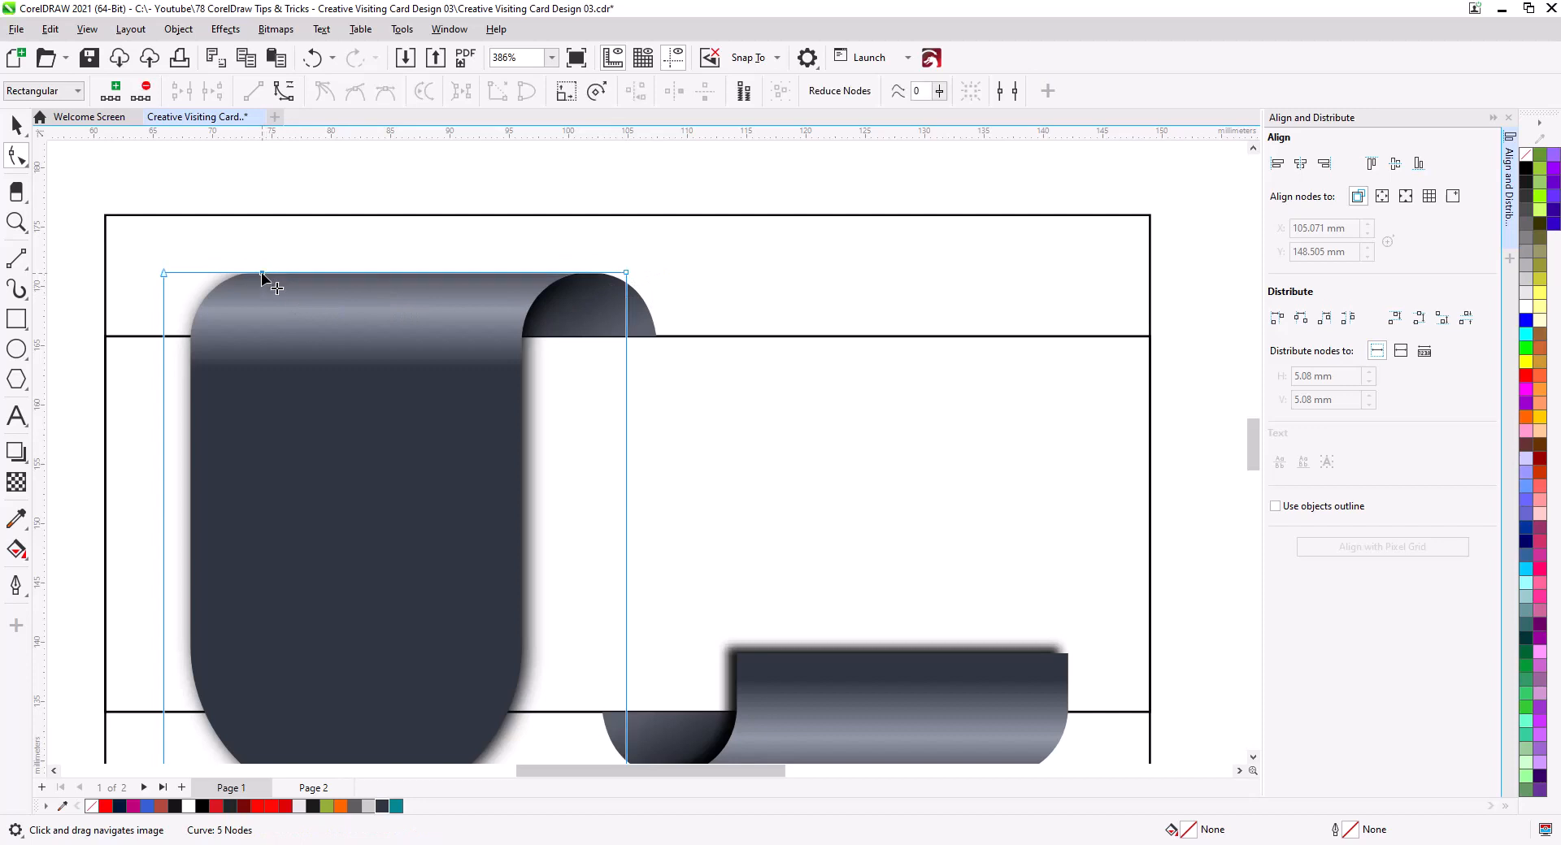
double_click(164, 335)
left_click_drag(164, 274, 222, 336)
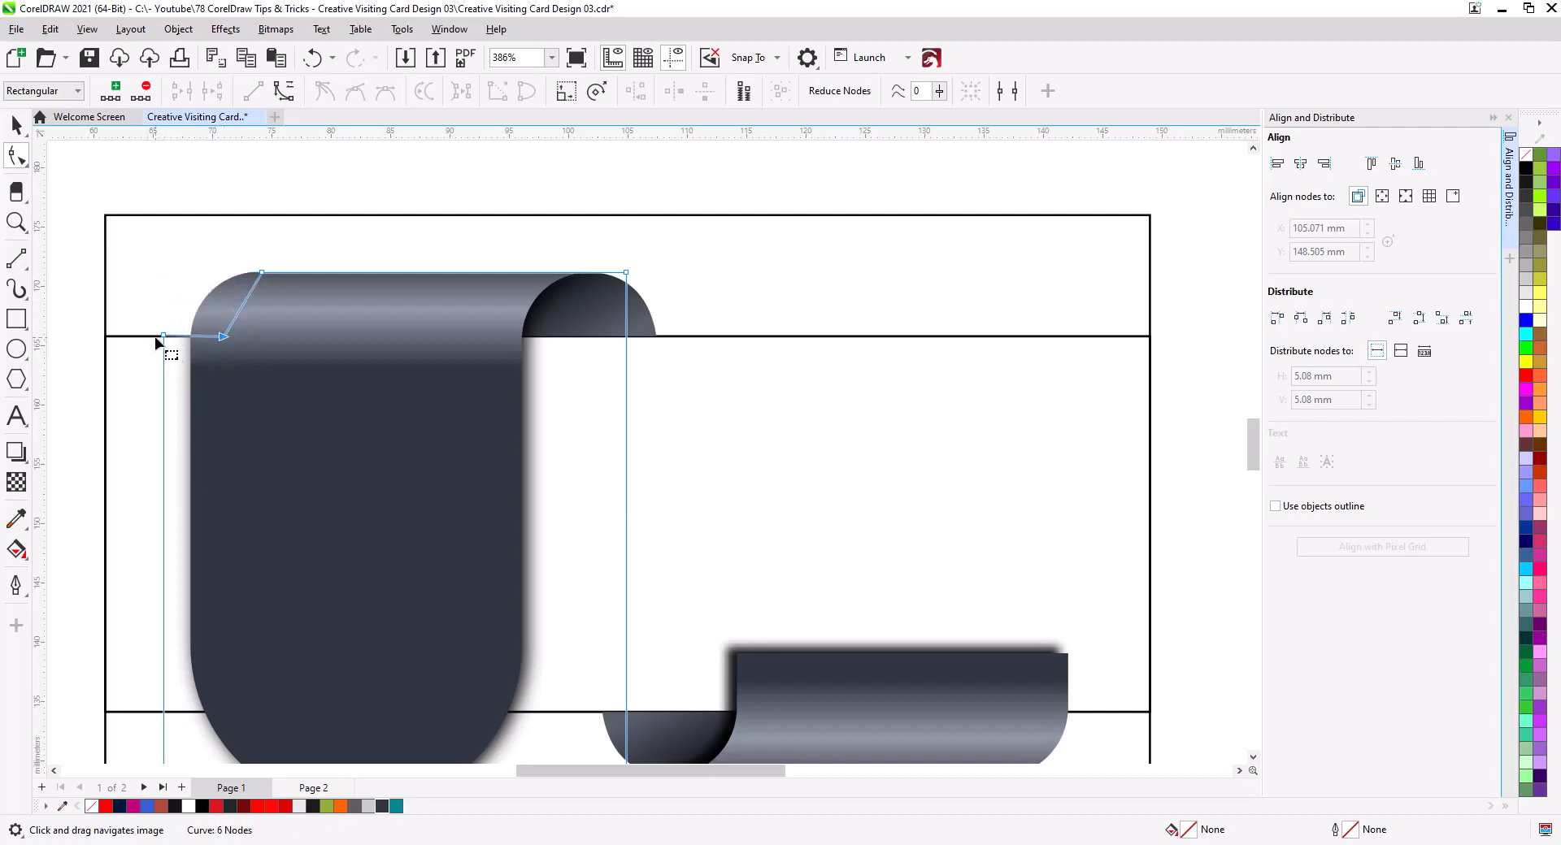
left_click(16, 126)
left_click(164, 174)
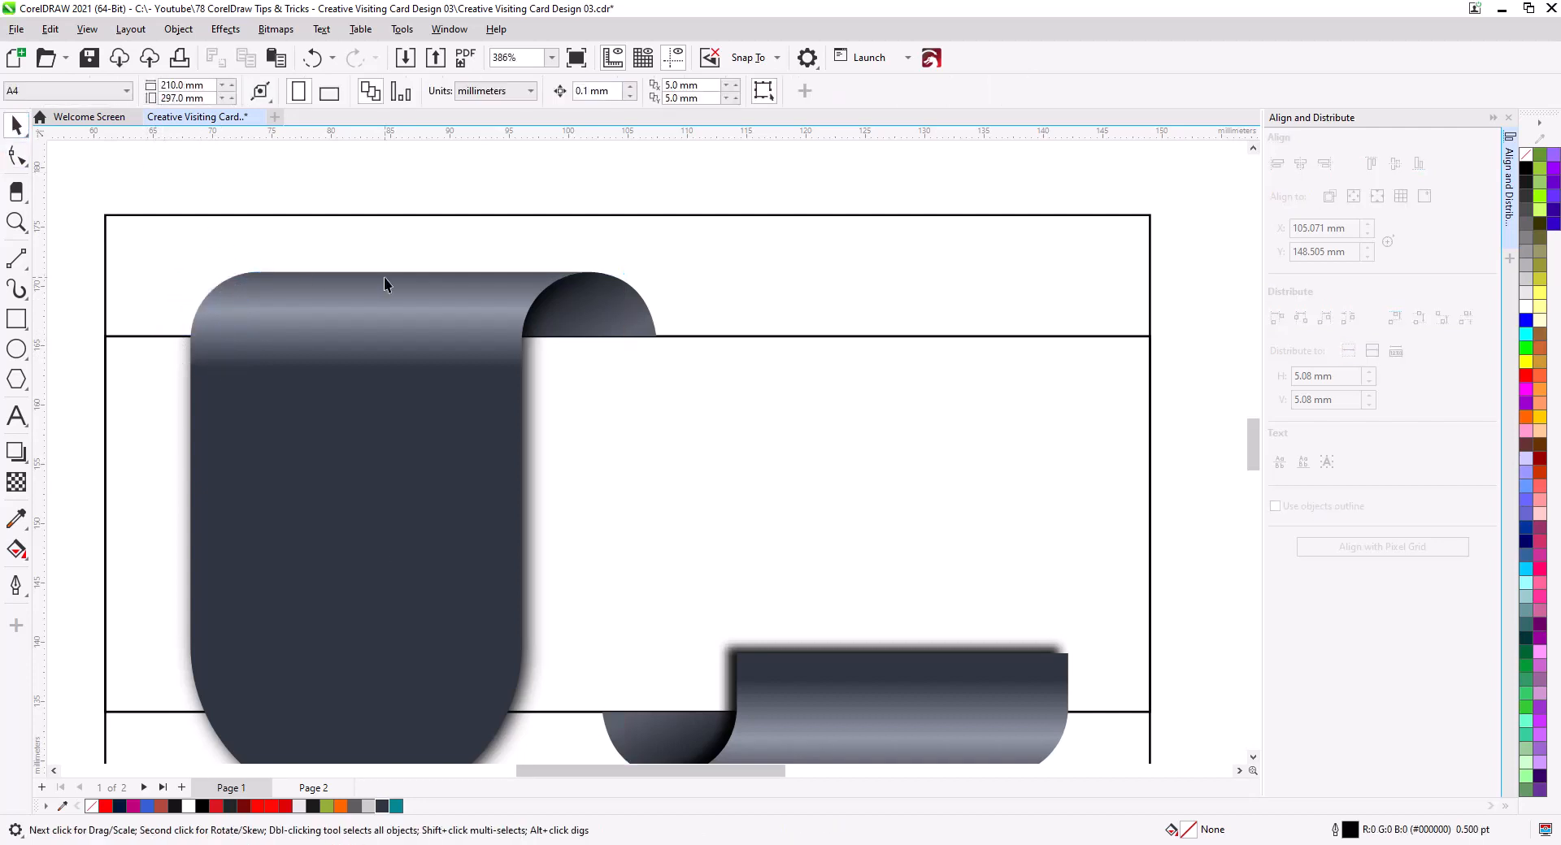
- Fill the card's horizontal band rectangle with the dark slate colour #303642
scroll(480, 255, "down", 1)
scroll(484, 264, "down", 2)
key("space")
left_click(794, 345)
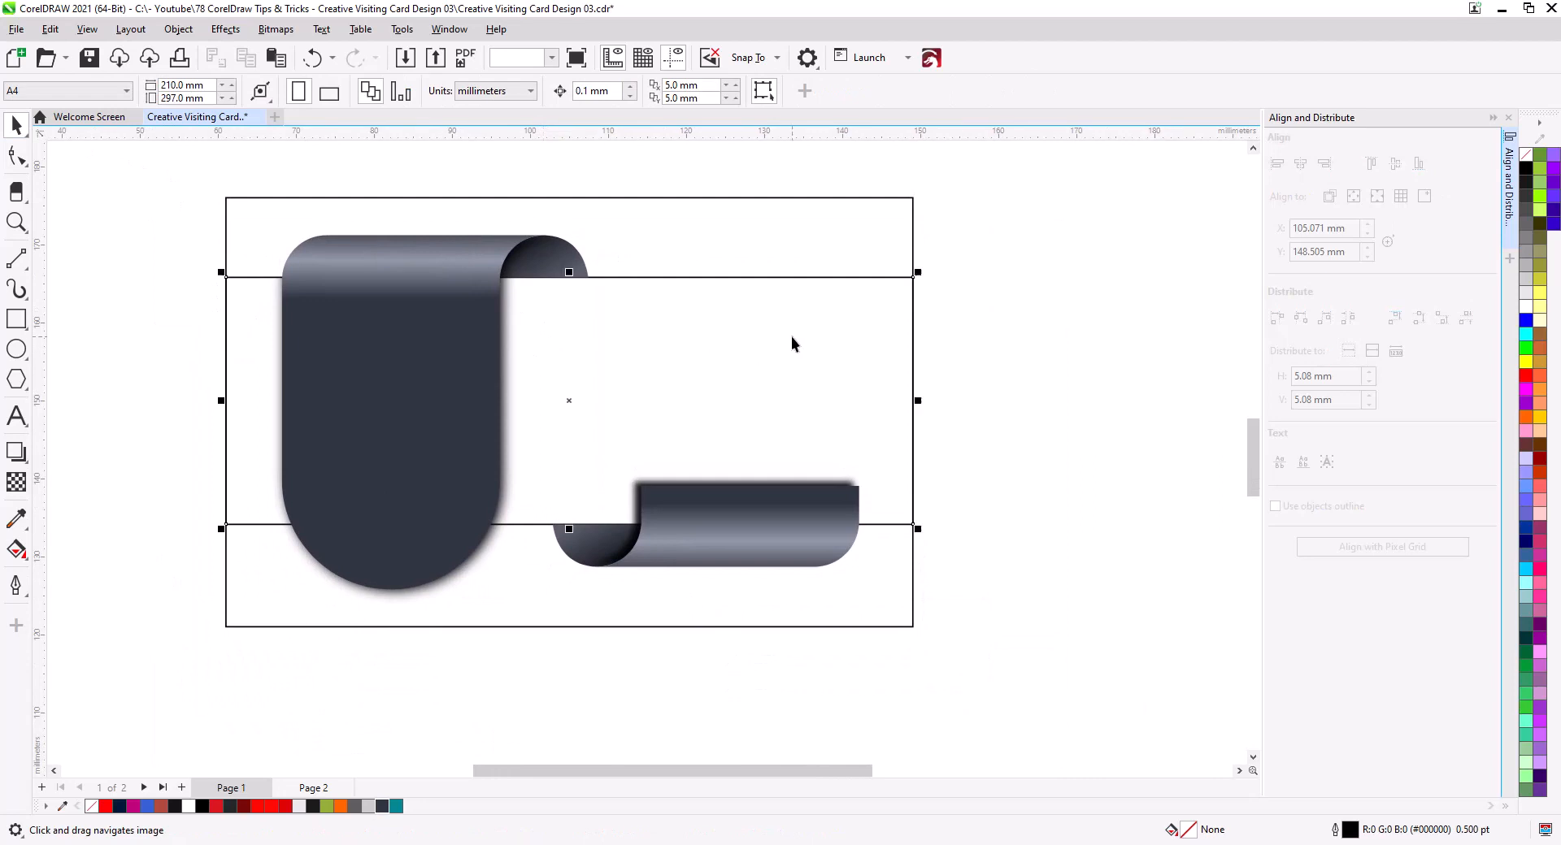
left_click(382, 806)
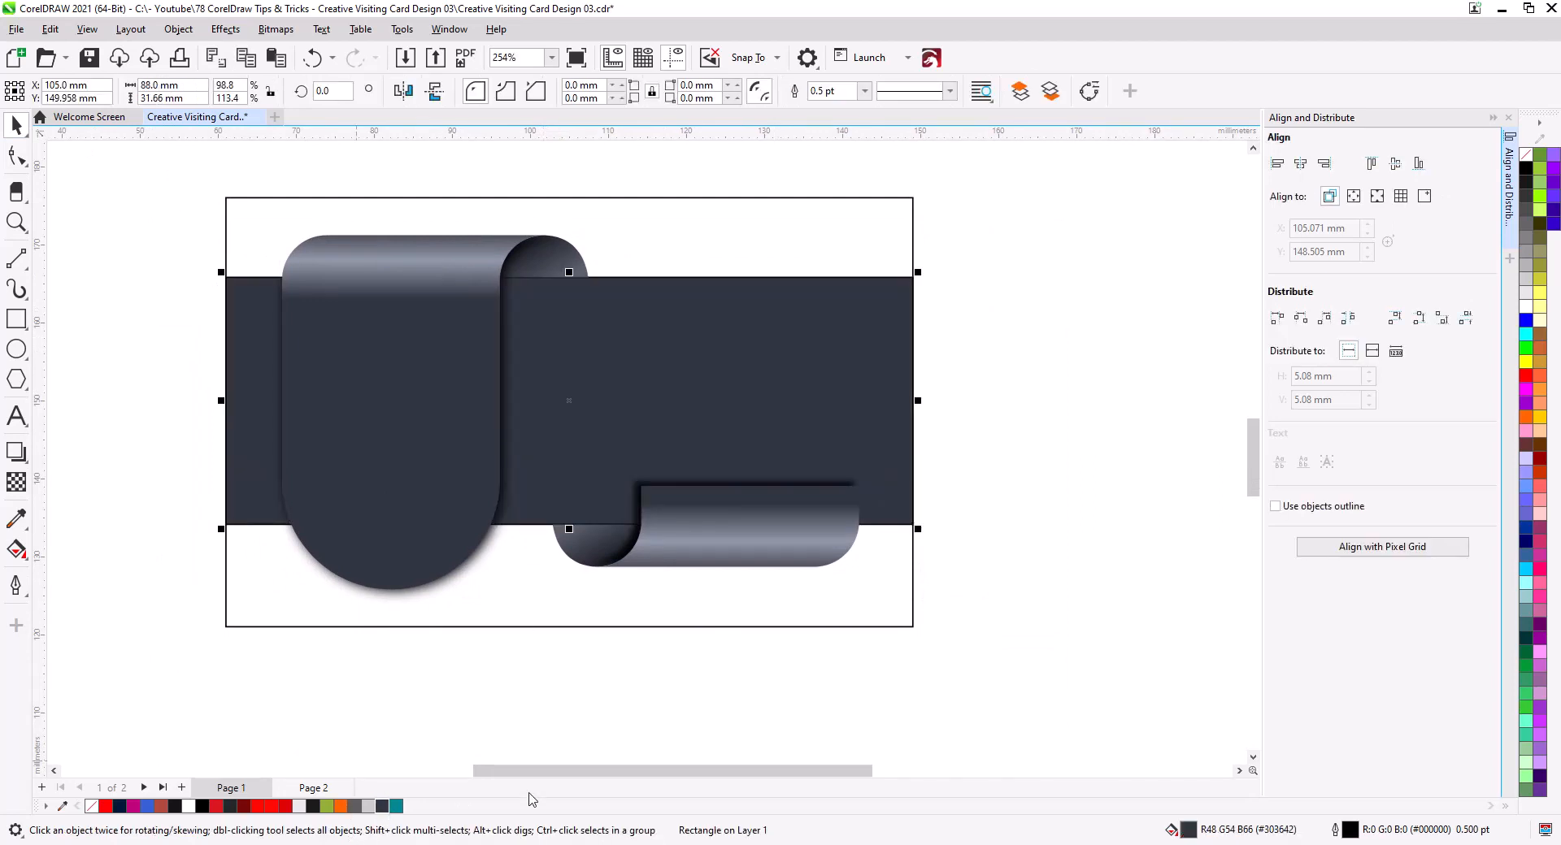
left_click(987, 587)
left_click_drag(742, 504, 795, 532)
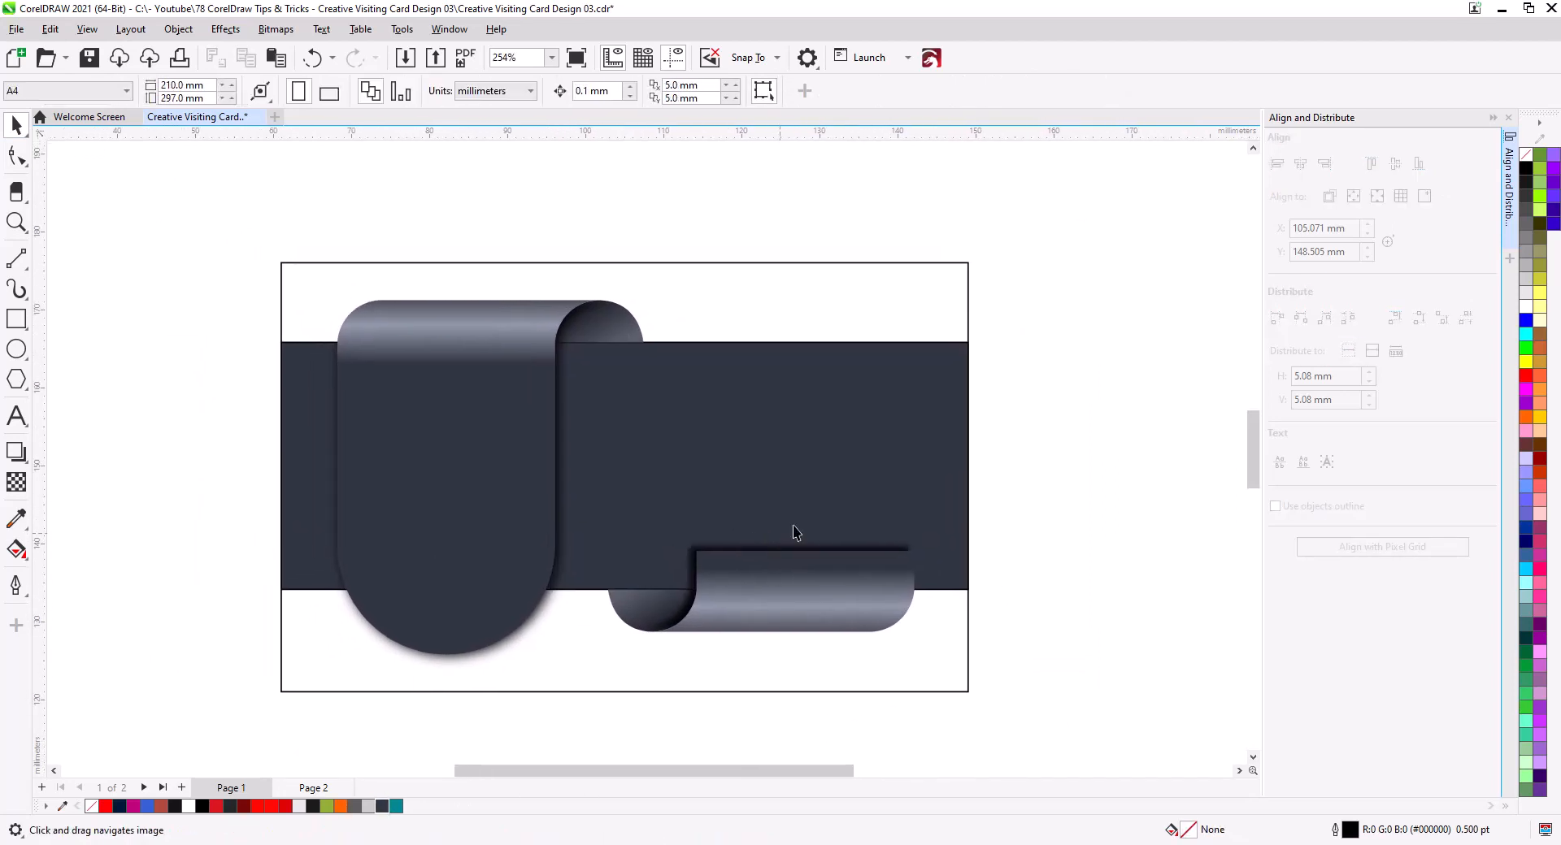
- Move the start of the tall column's fountain fill slightly lower so its highlight sits further down the fold
left_click(502, 340)
left_click(18, 549)
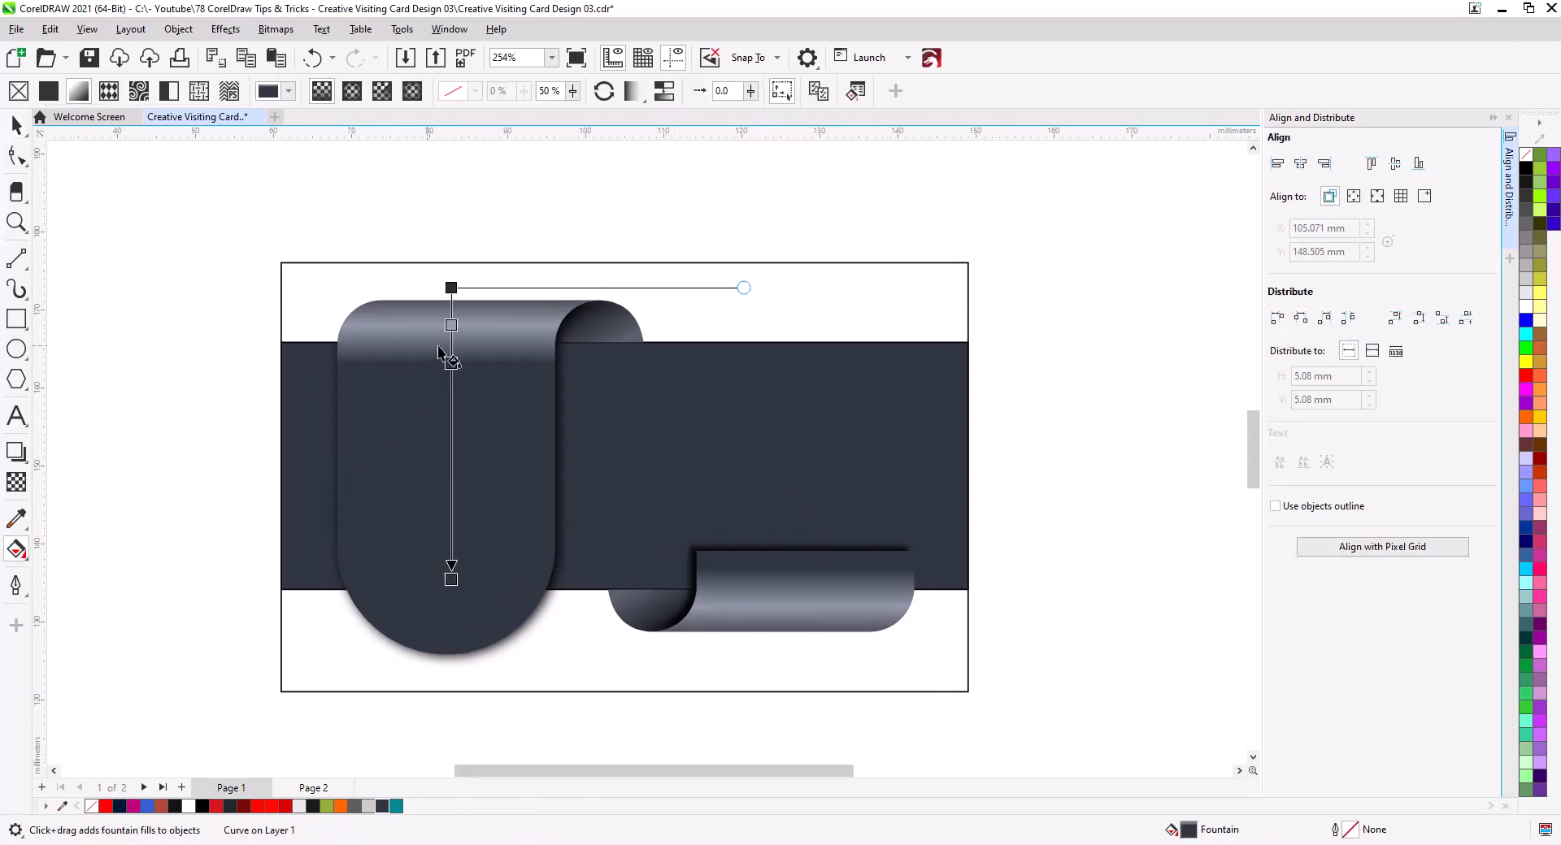
left_click_drag(452, 289, 452, 295)
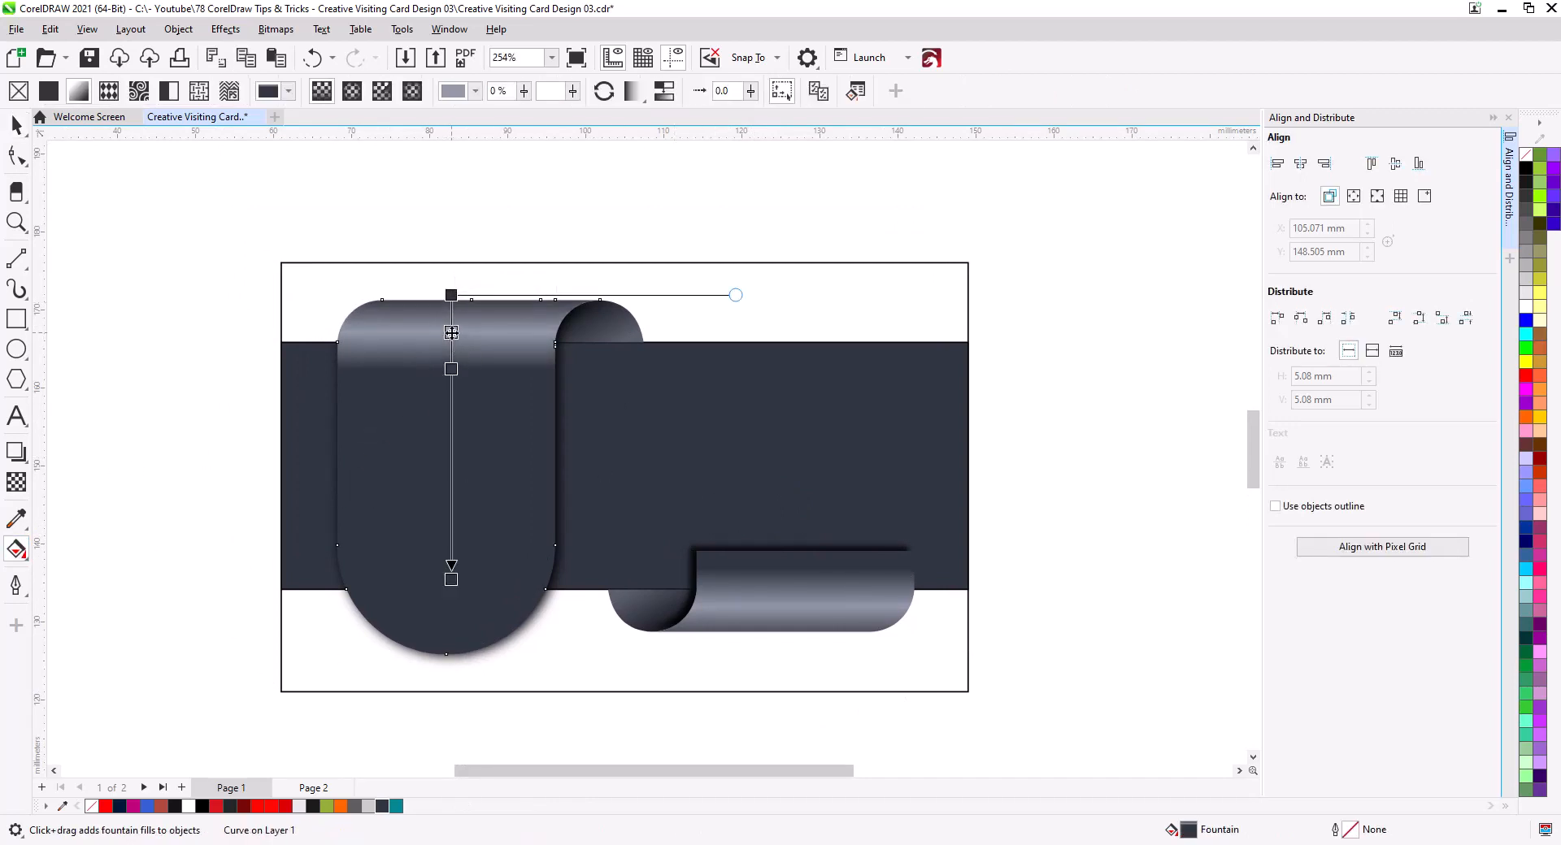
- Darken the highlight colour stop in the tall column's fountain fill to a deeper slate grey
left_click(452, 371)
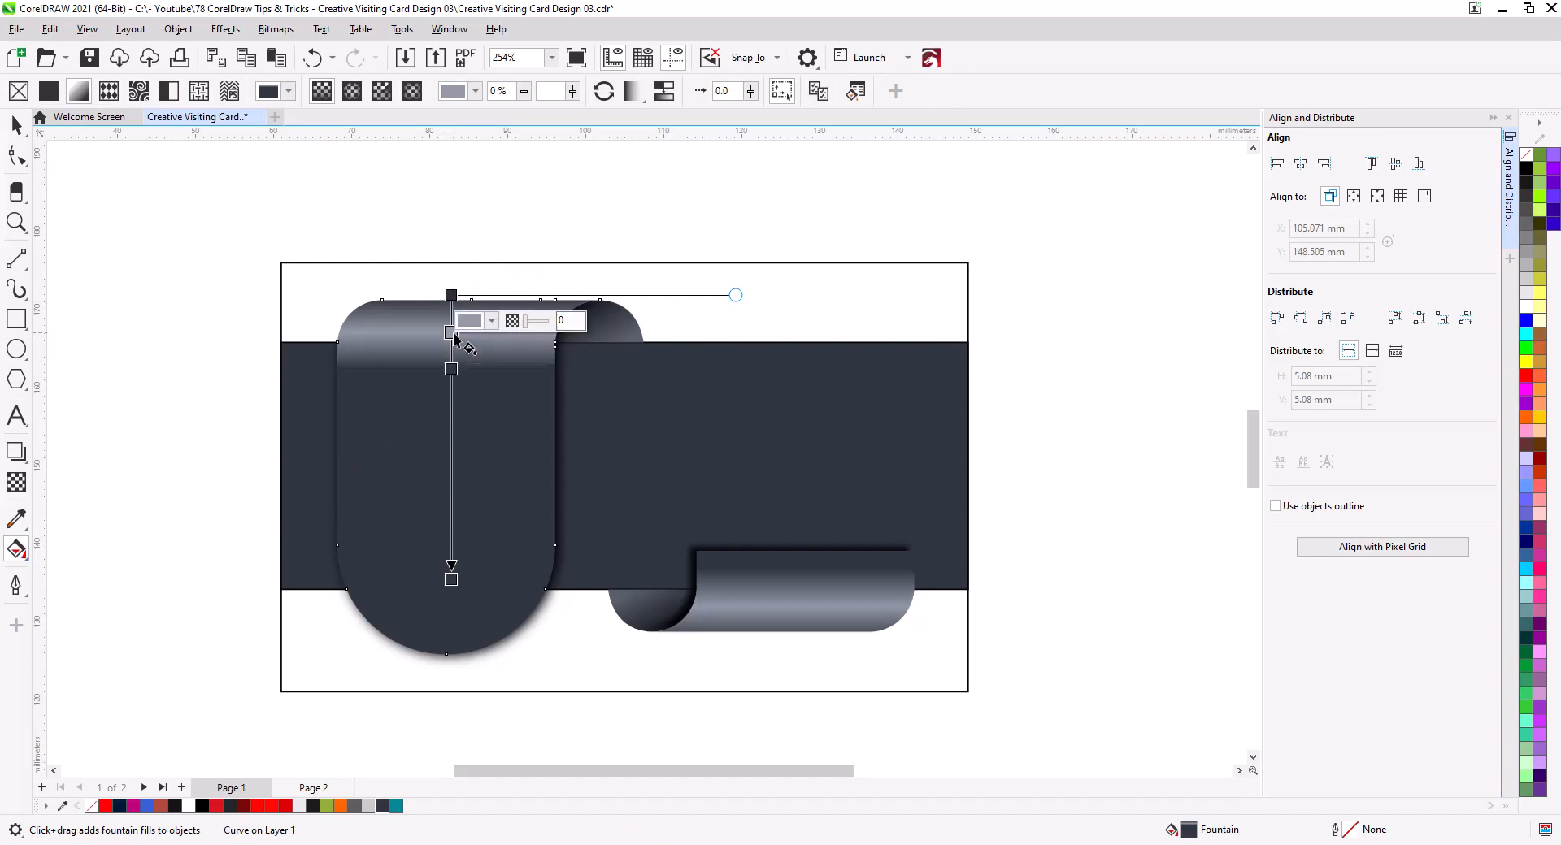
left_click(492, 323)
left_click(672, 428)
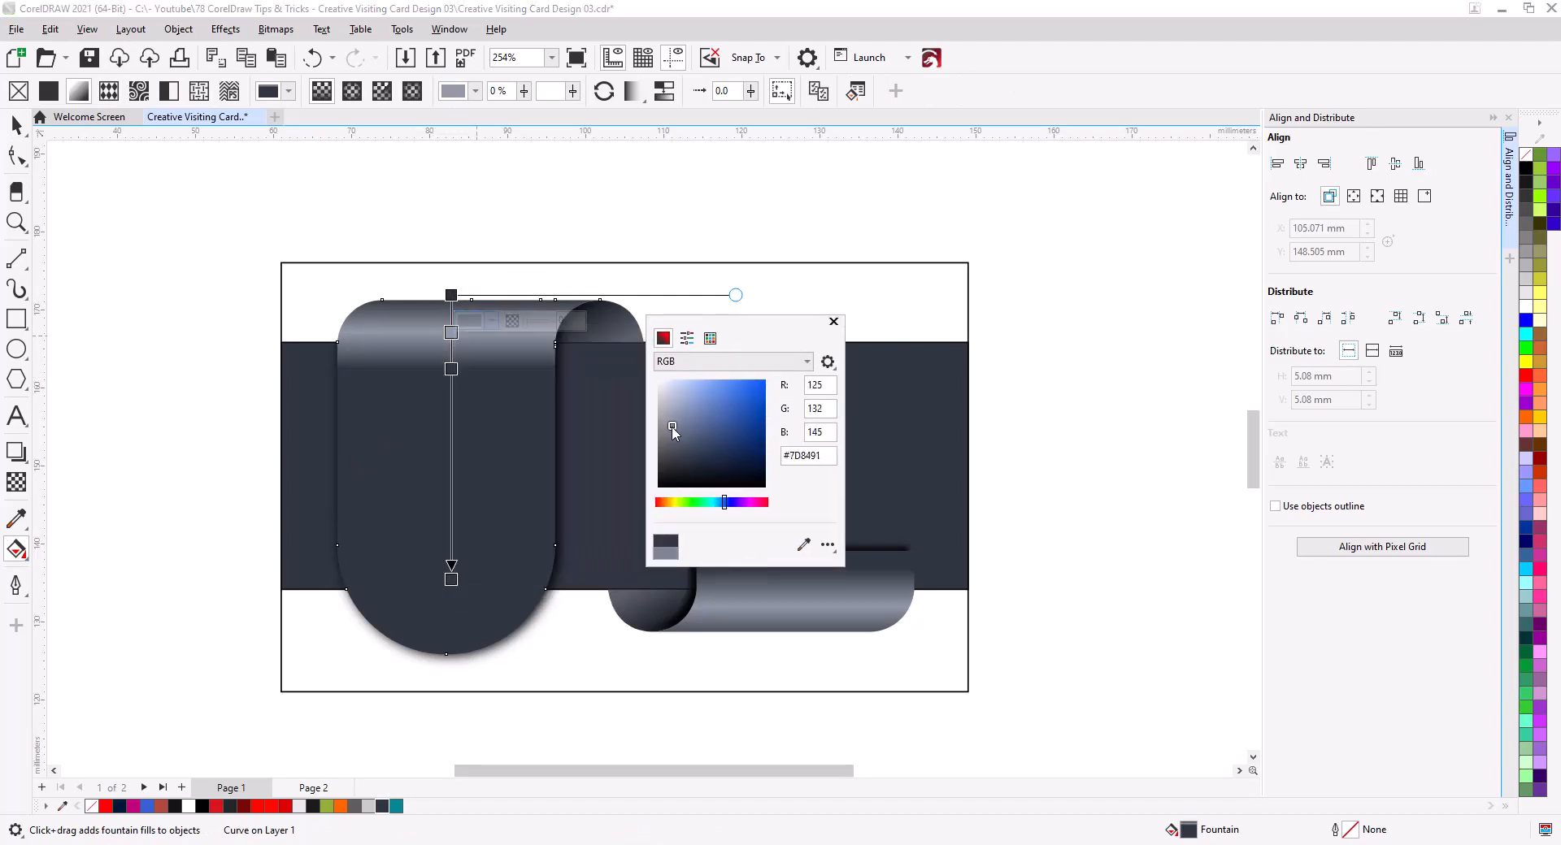
left_click(833, 322)
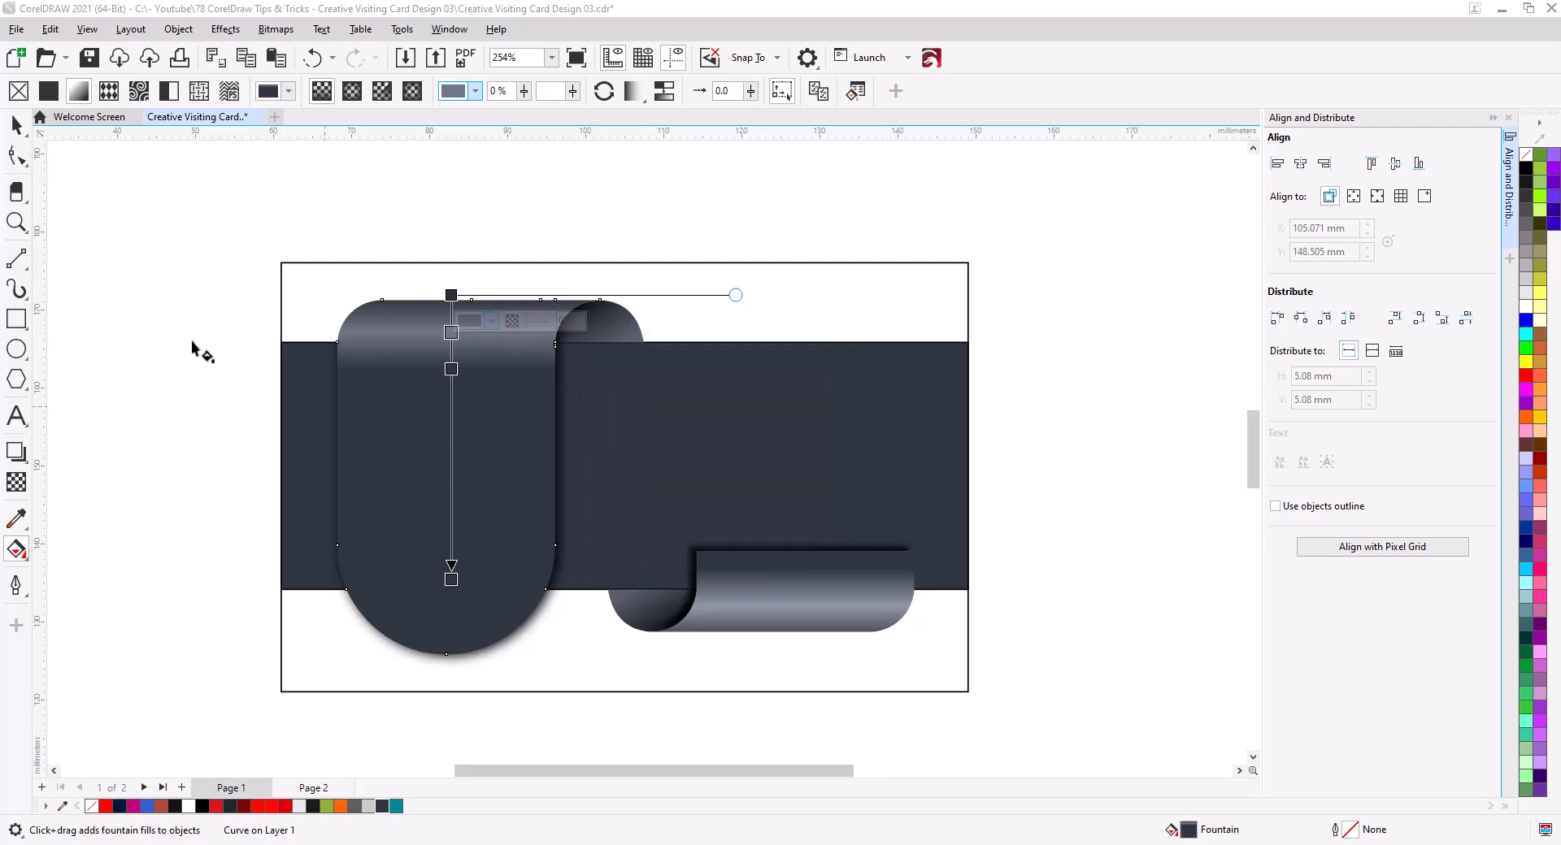
left_click(18, 117)
left_click(151, 286)
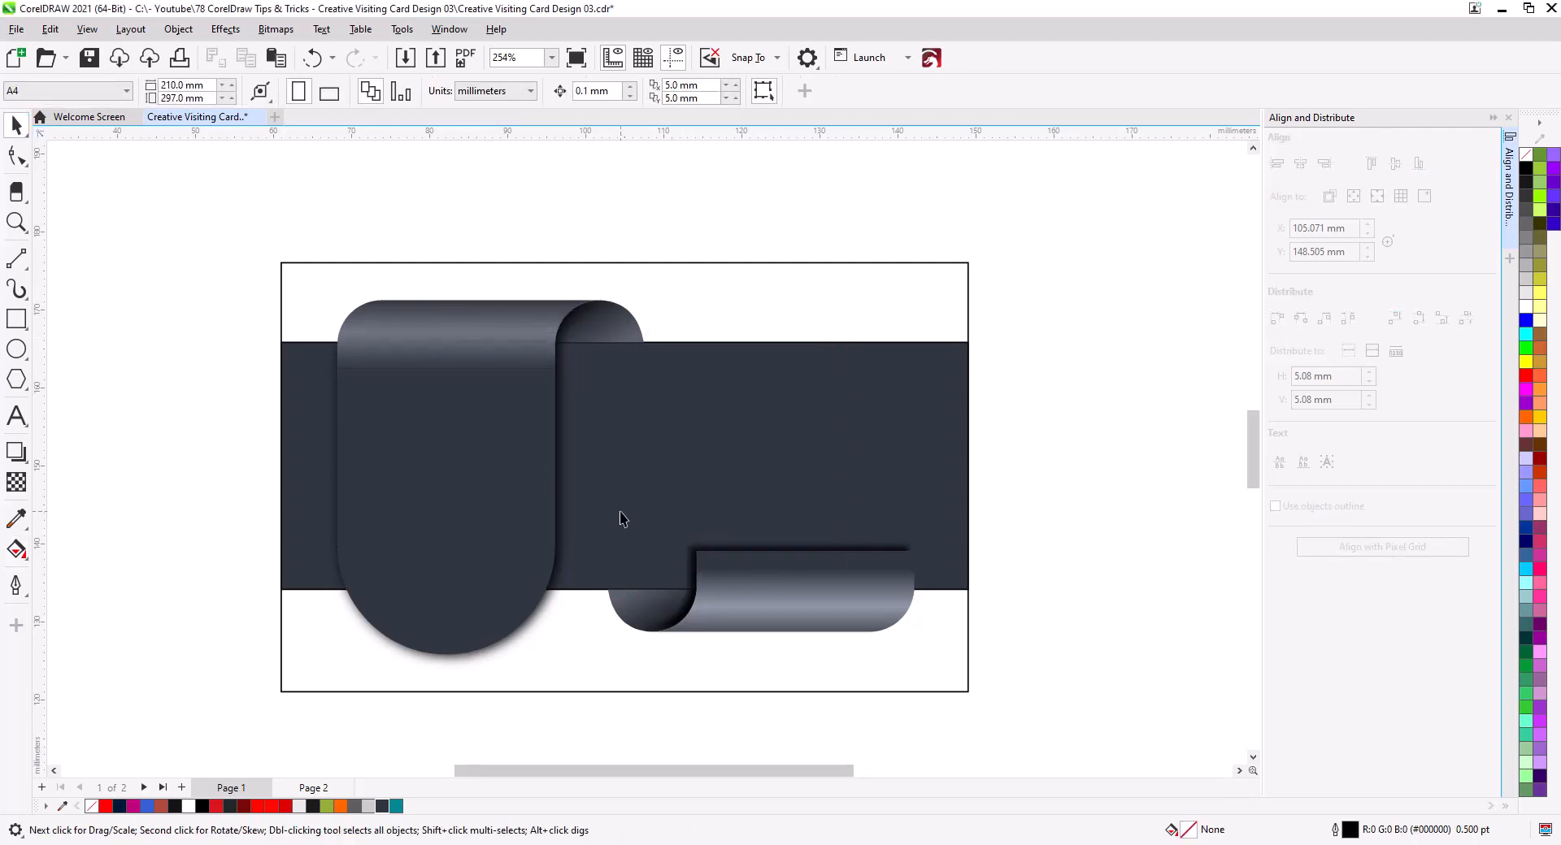
- Group the six ribbon and shadow objects and centre the group horizontally on the card outline
left_click_drag(620, 512, 710, 517)
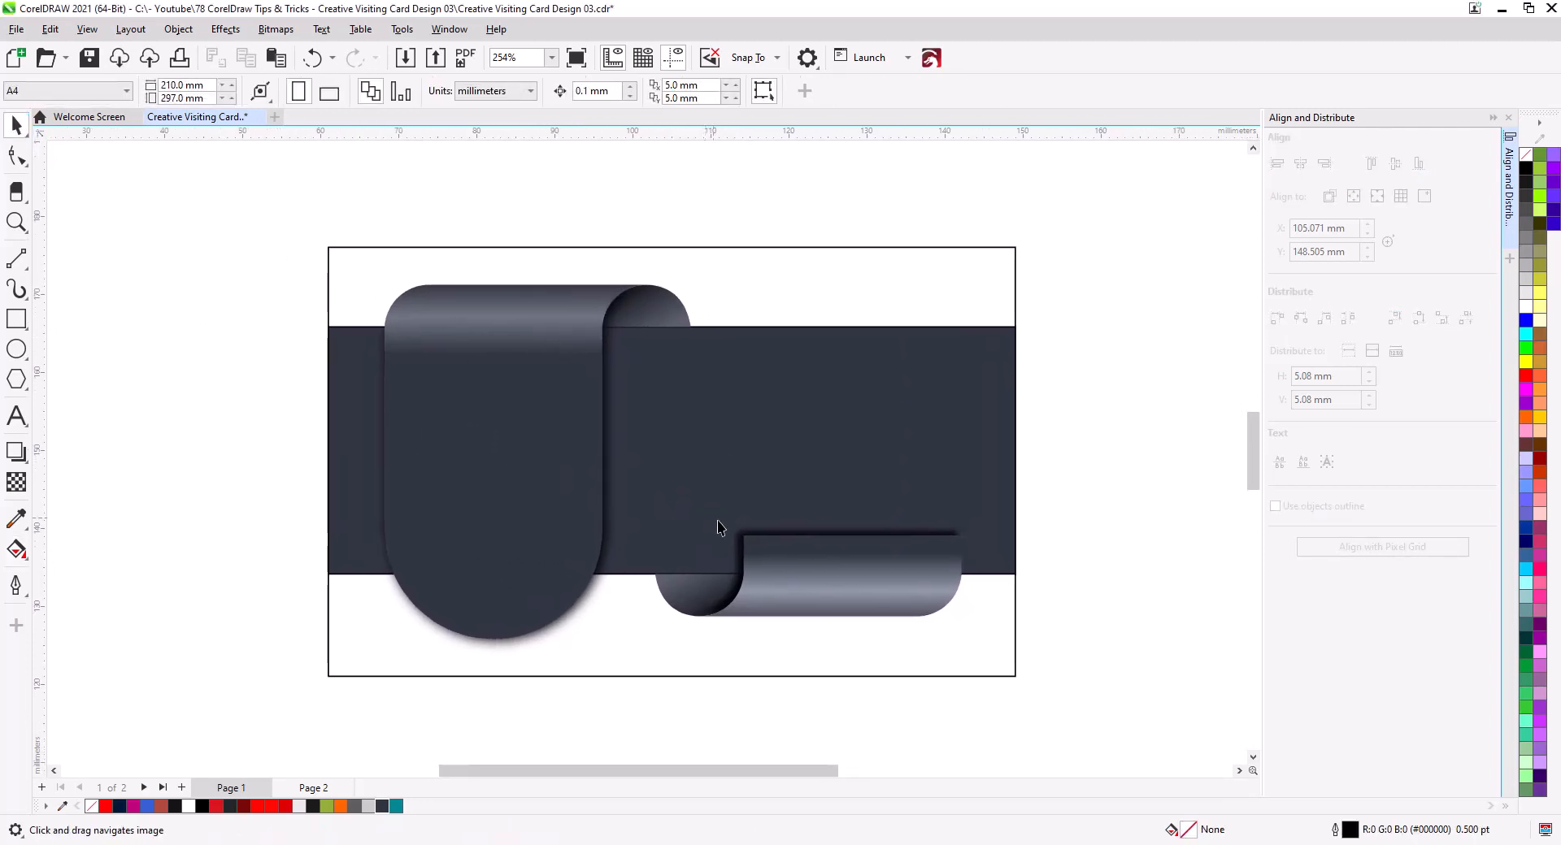
left_click_drag(1056, 660, 416, 408)
left_click_drag(296, 254, 1089, 690)
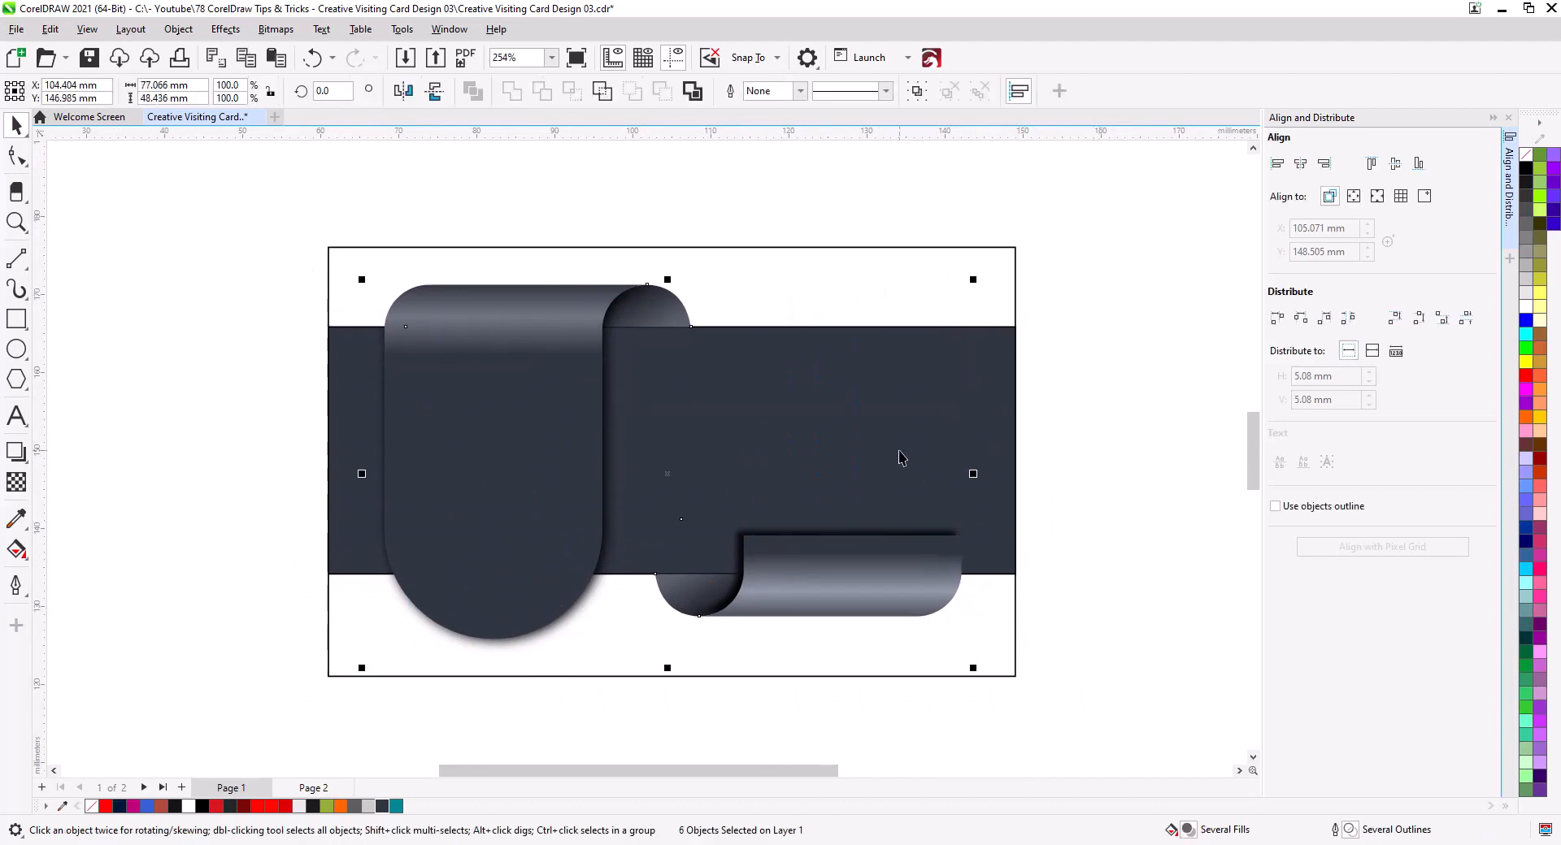
key("ctrl+g")
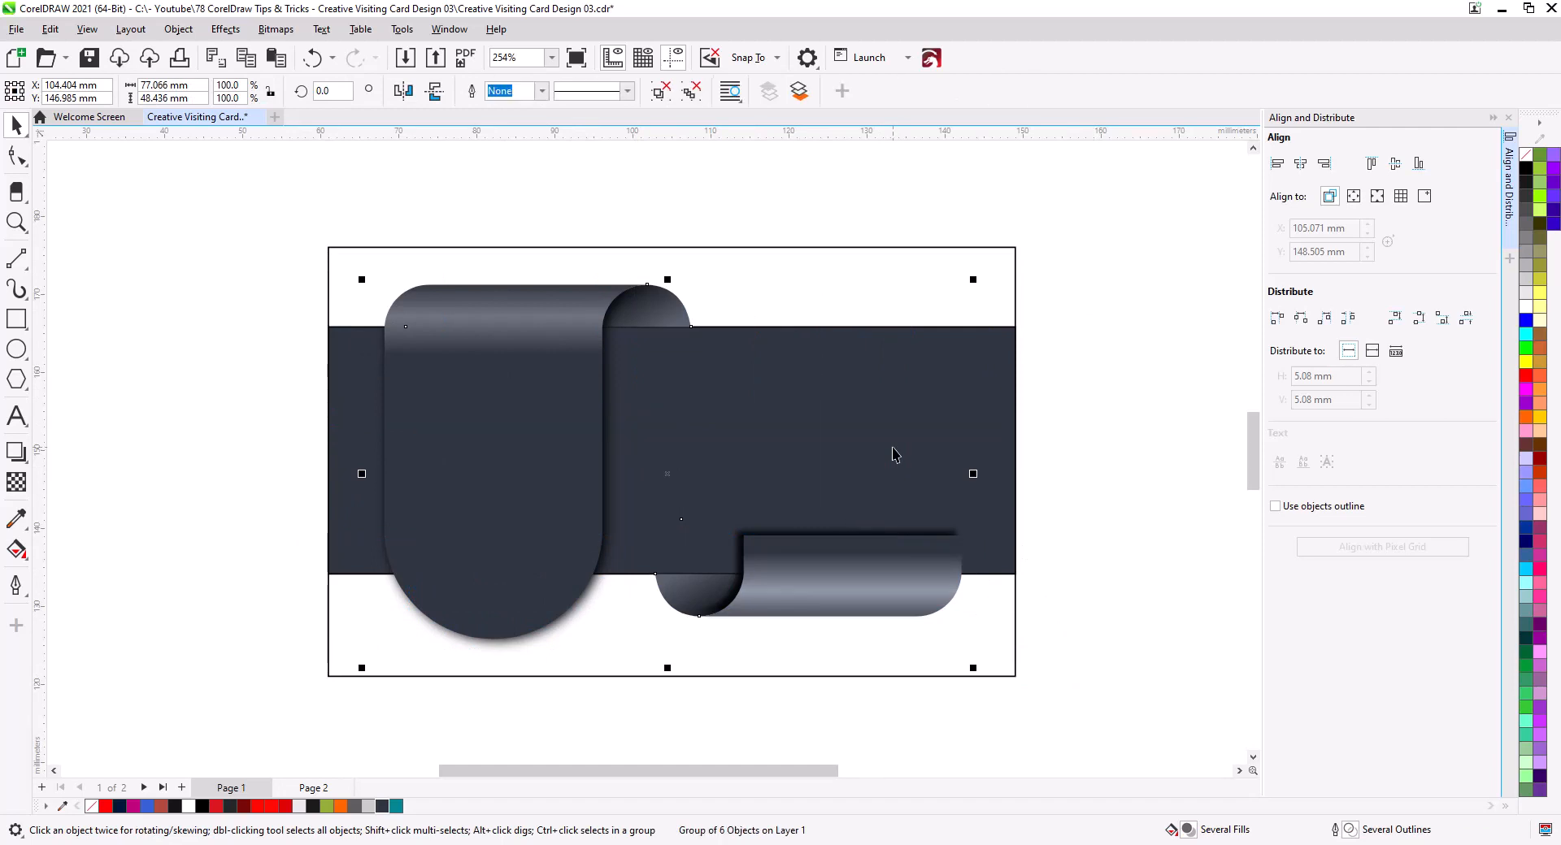
left_click(889, 260, "shift")
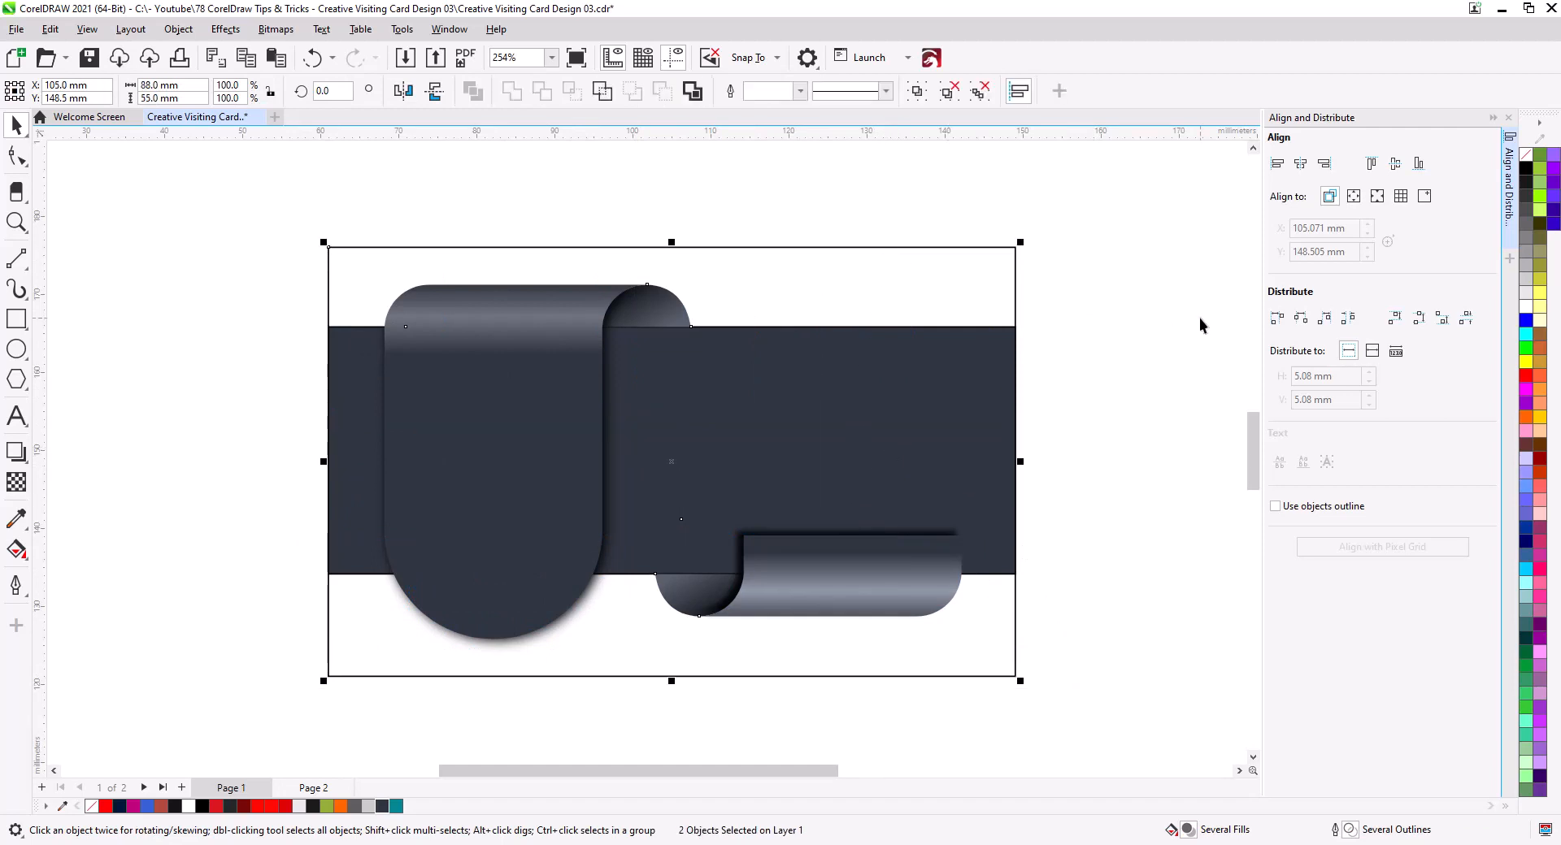
left_click(1300, 163)
left_click(1111, 409)
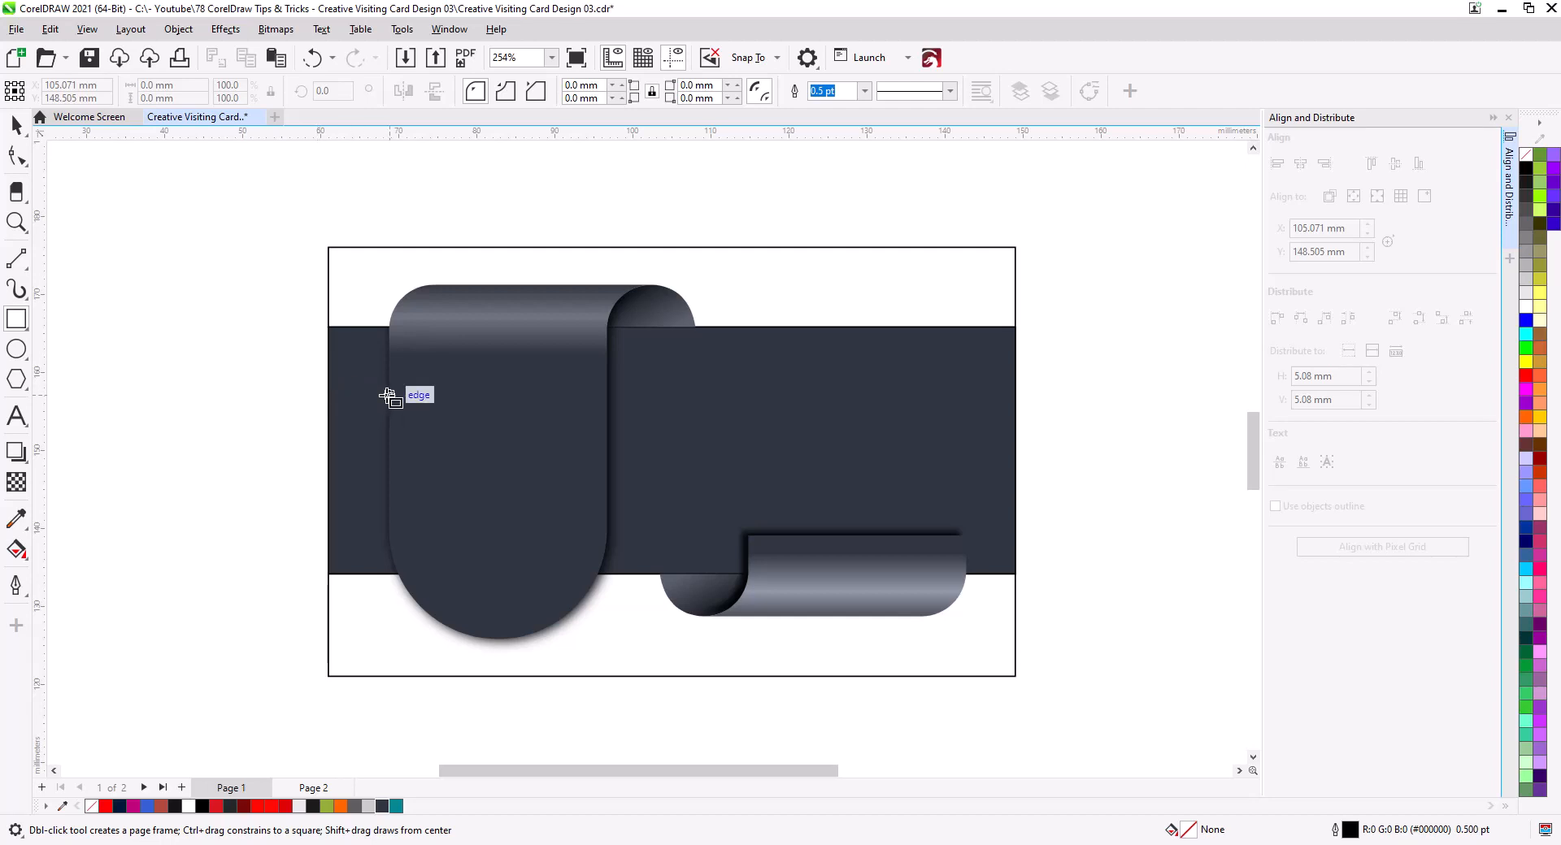
- Draw a rectangle about 27.9 × 2.3 mm across the middle of the tall column, filled teal #038992 without an outline
left_click_drag(391, 396, 607, 413)
left_click(18, 126)
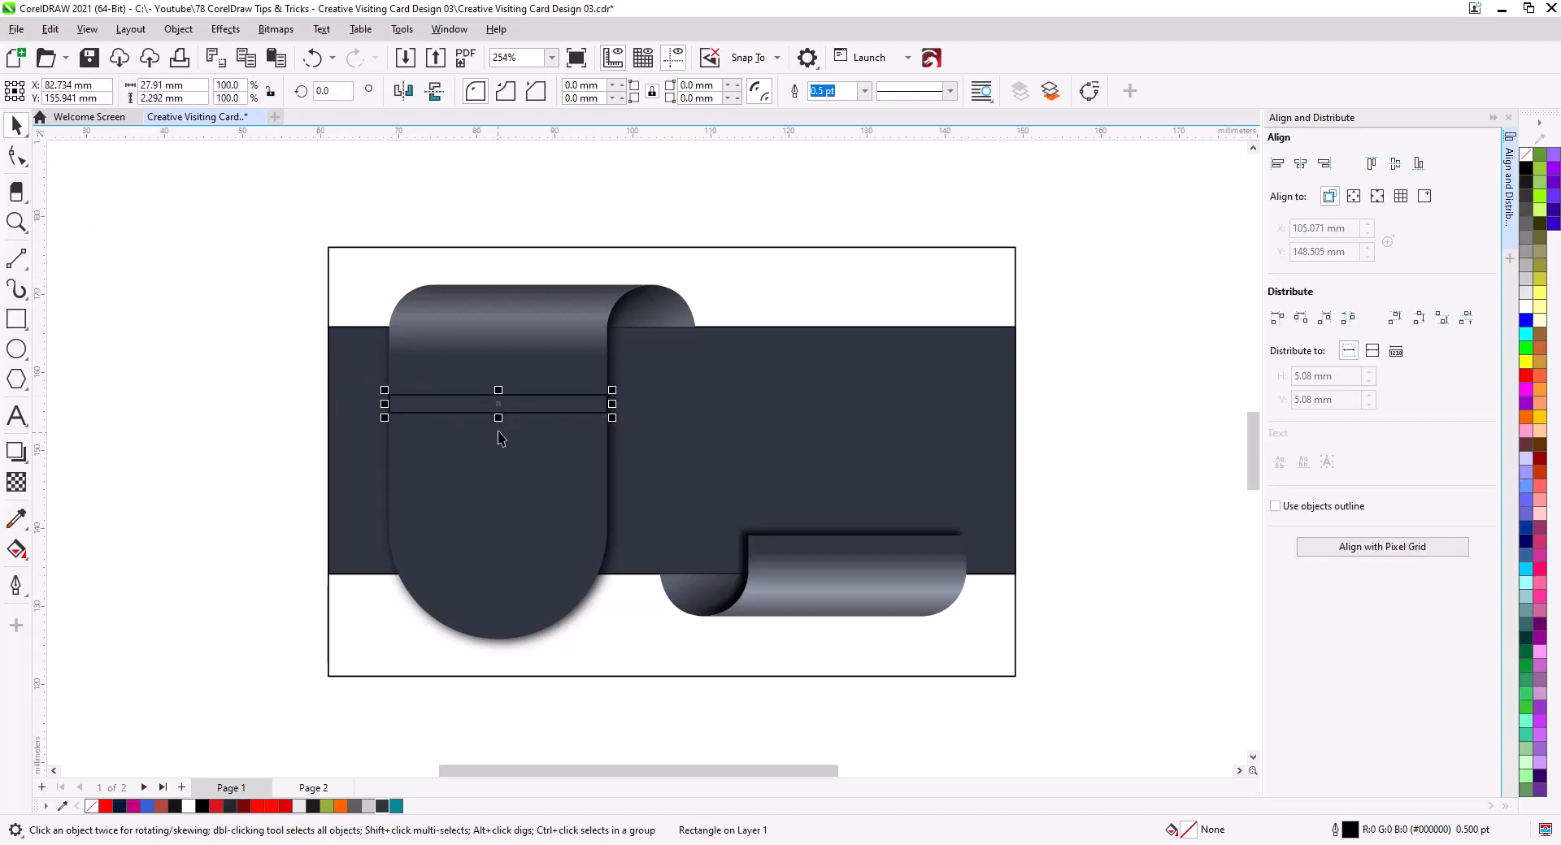
left_click_drag(498, 404, 498, 447)
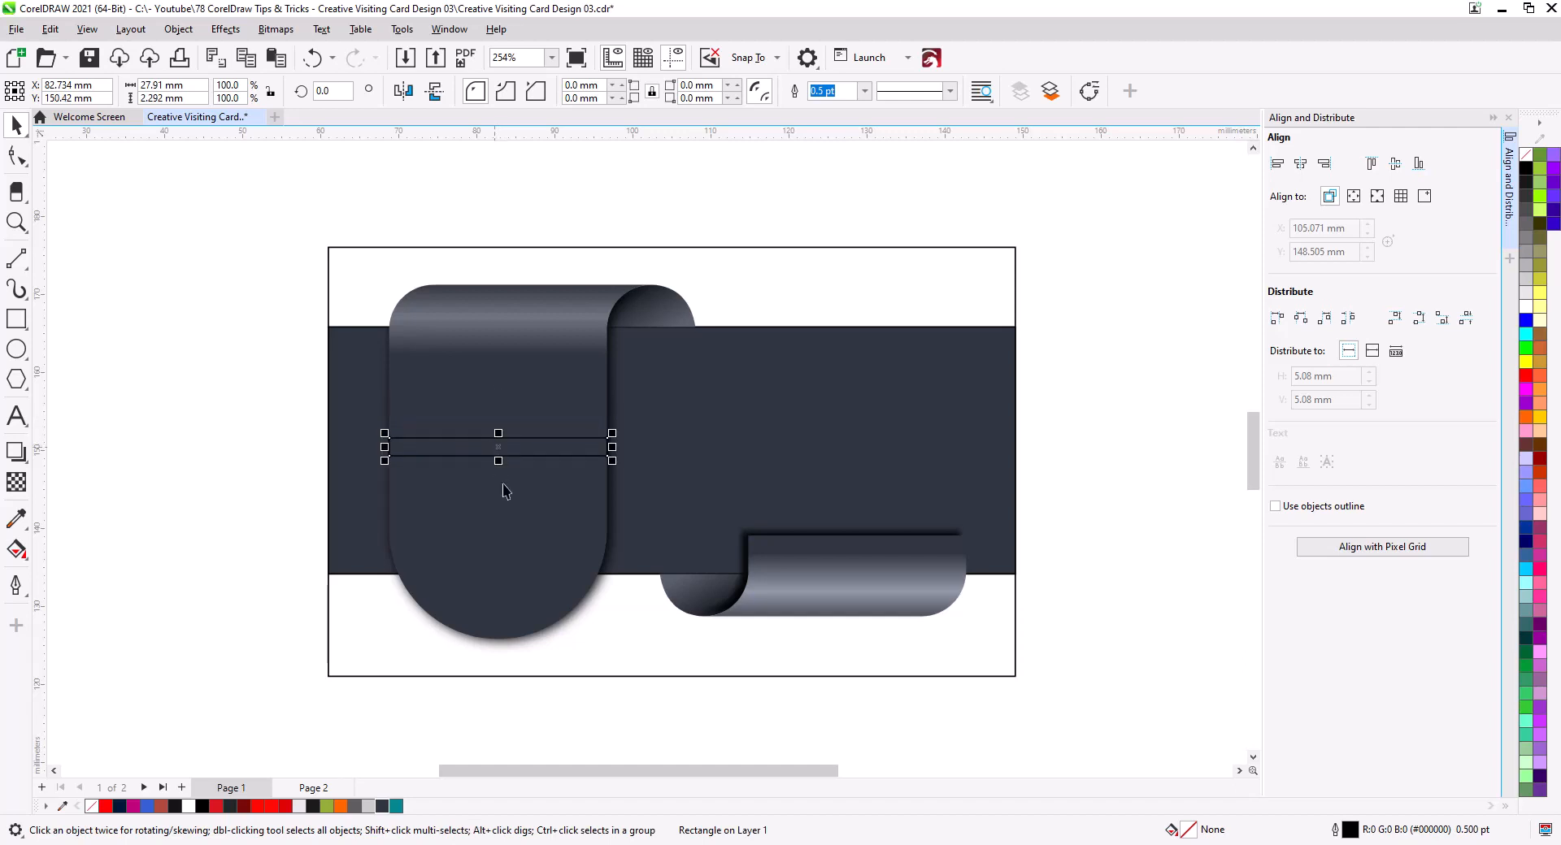
left_click(396, 806)
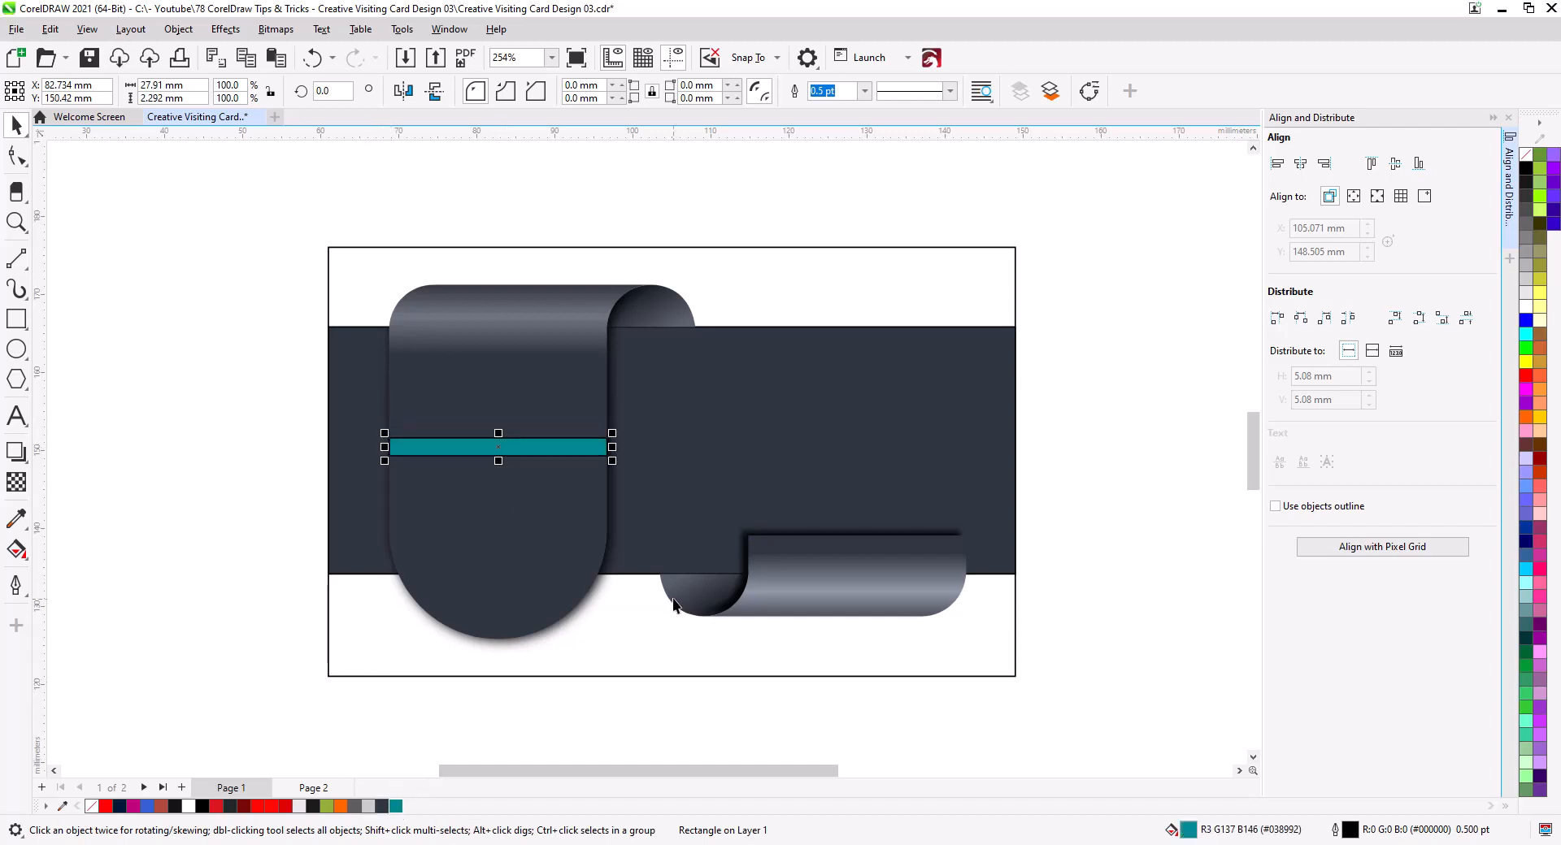
right_click(1525, 154)
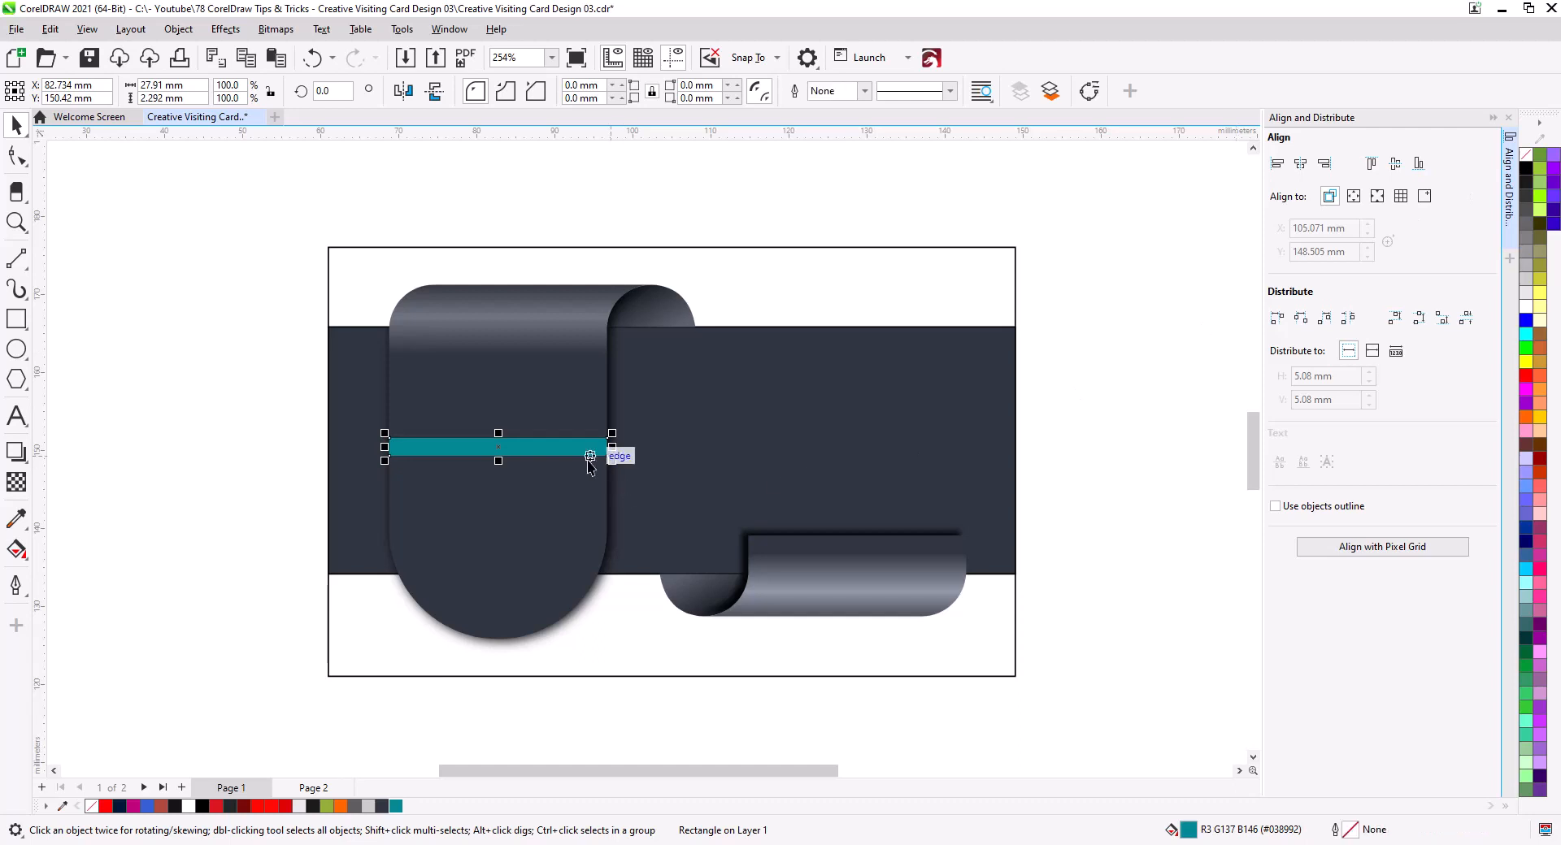
- Add a drop shadow below the teal strip with opacity 41 and an offset of about 0.11 mm sideways and 0.43 mm down
scroll(503, 503, "up", 4)
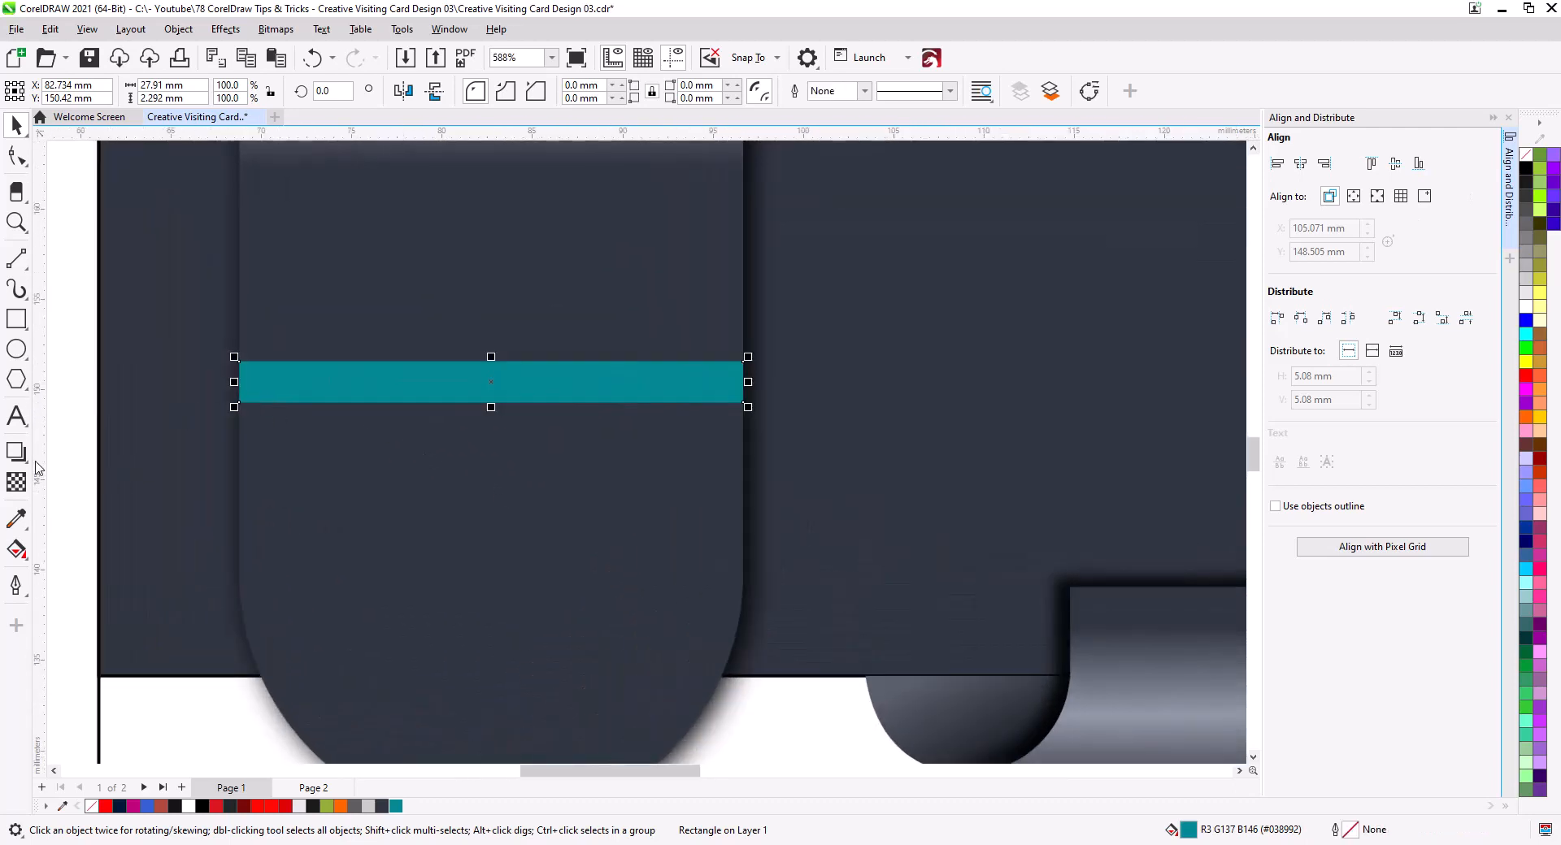
left_click(16, 451)
left_click_drag(491, 382, 496, 412)
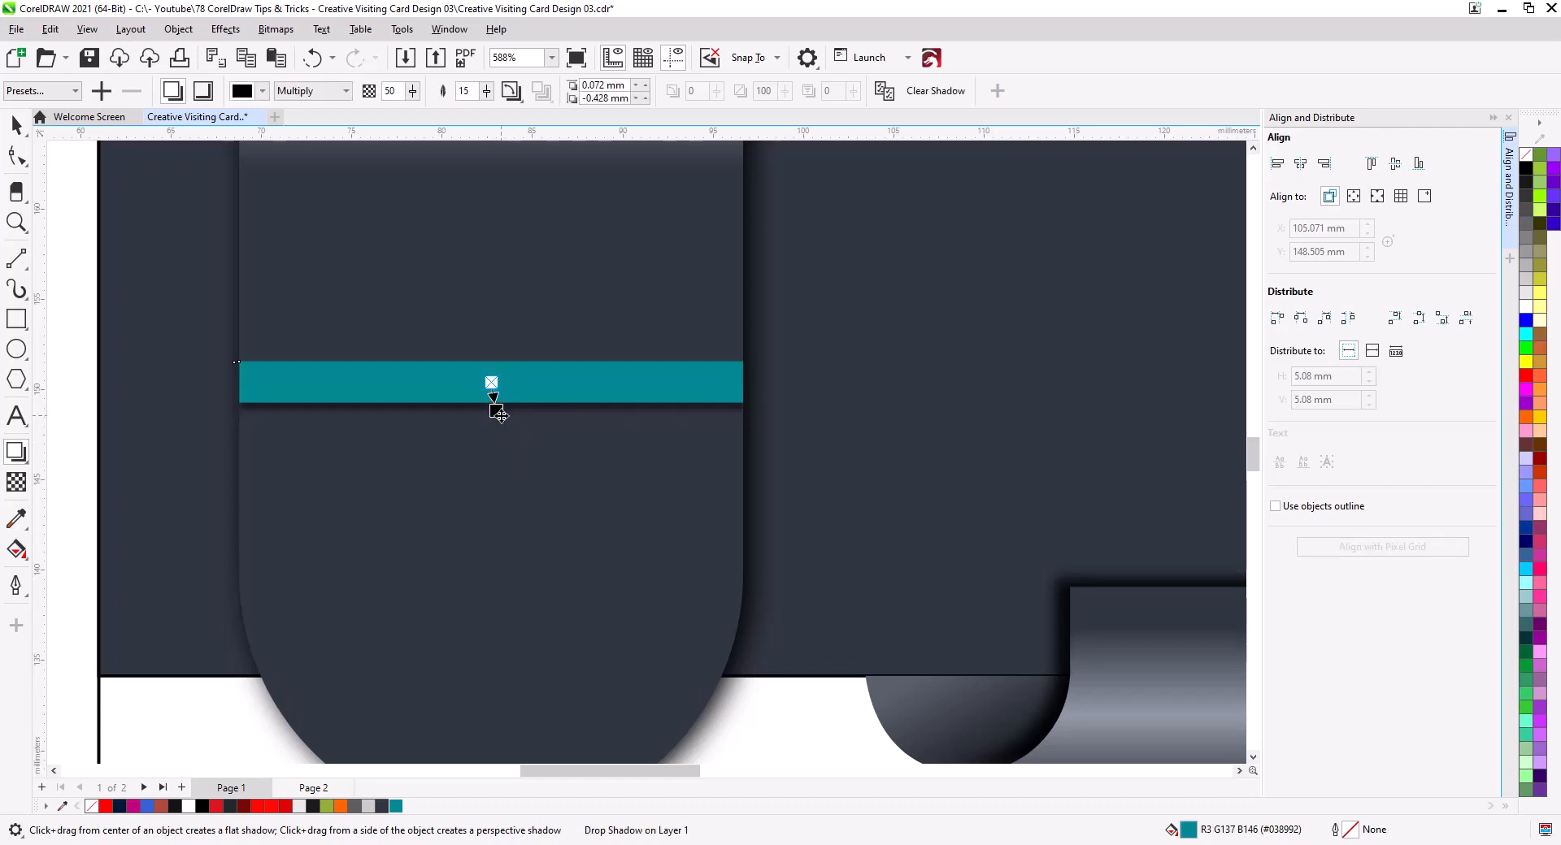
left_click_drag(498, 415, 499, 414)
scroll(498, 416, "up", 4)
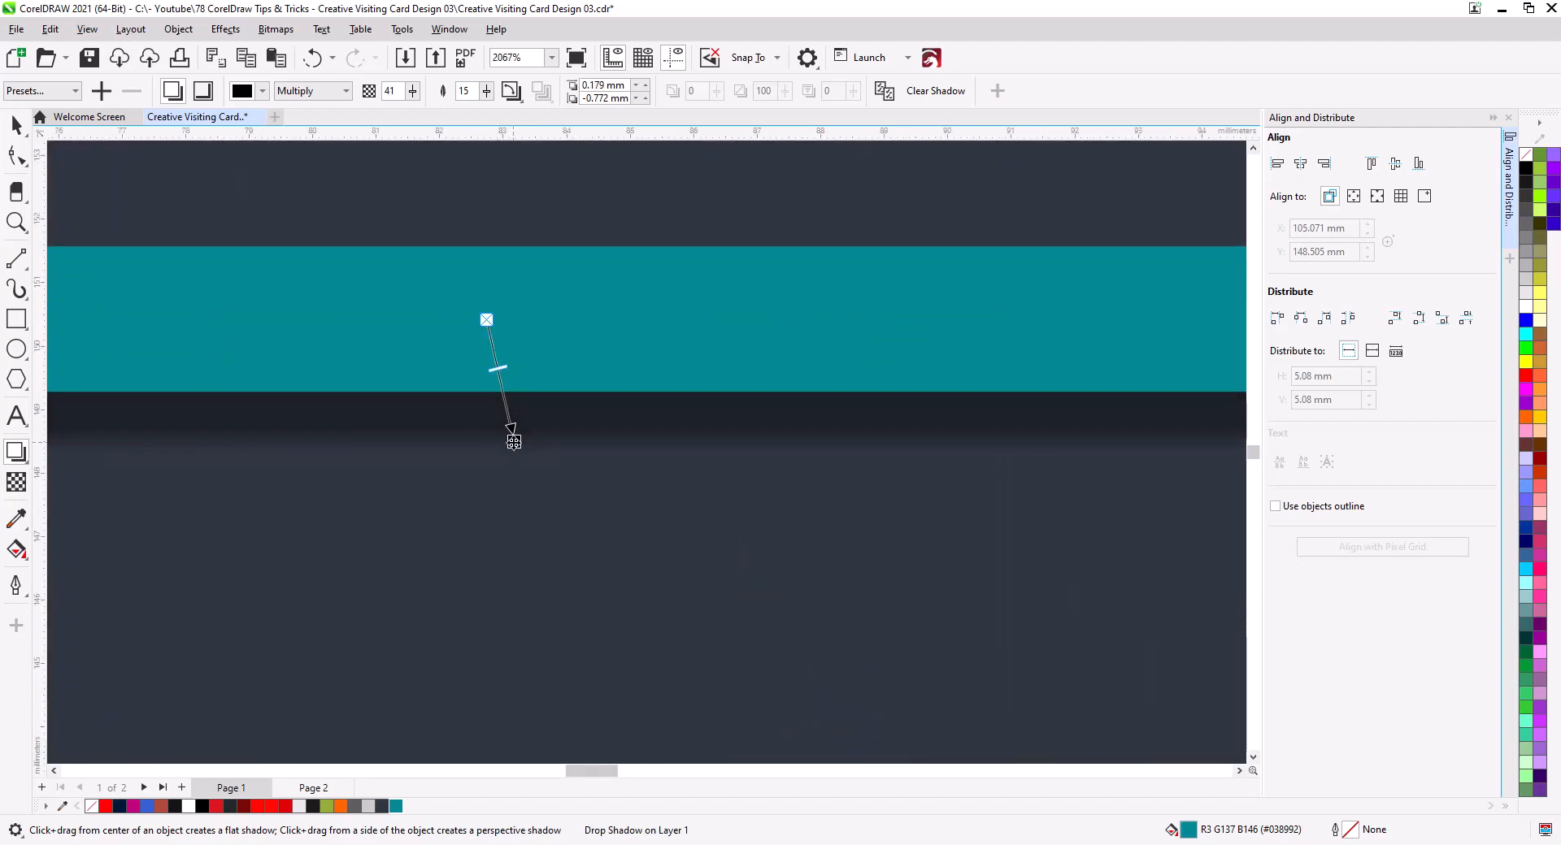
left_click_drag(510, 429, 509, 420)
scroll(509, 419, "down", 3)
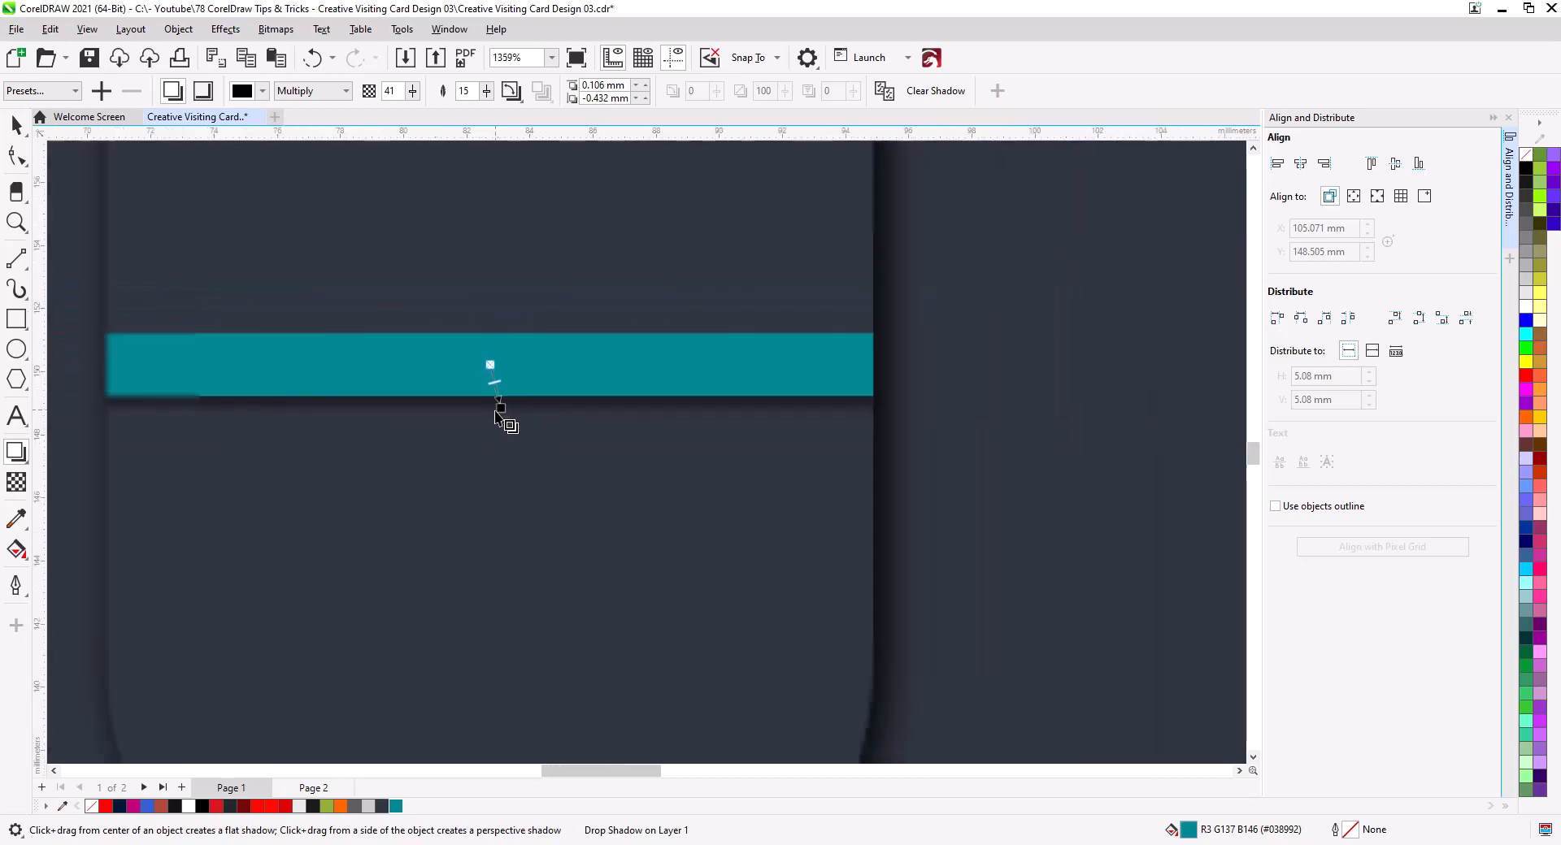
scroll(500, 429, "down", 1)
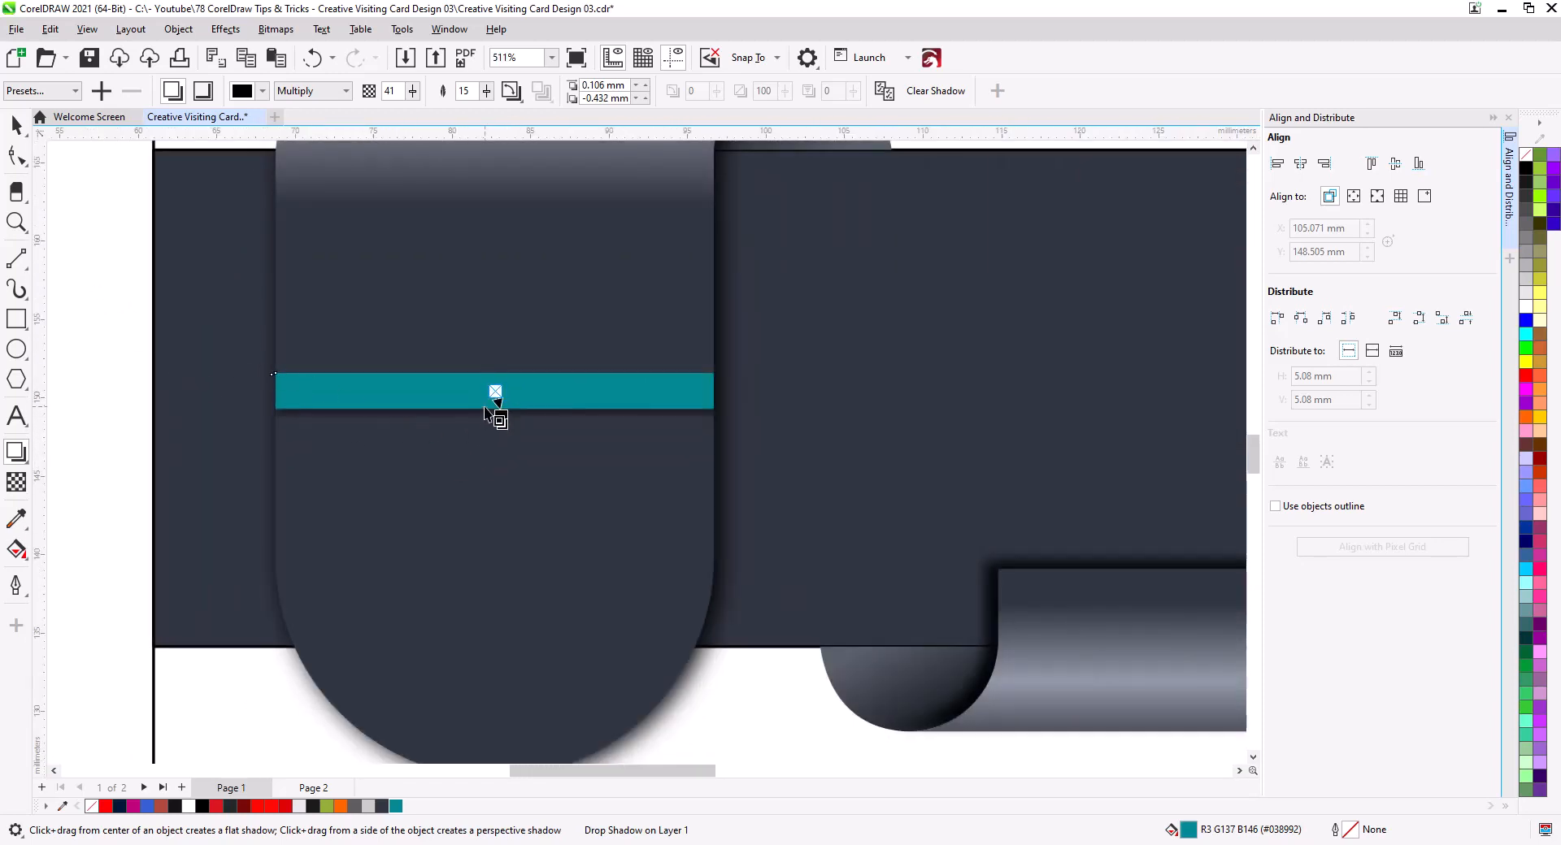
- Lower the opacity of the teal strip's drop shadow to 28
scroll(496, 411, "up", 3)
left_click_drag(502, 380, 496, 369)
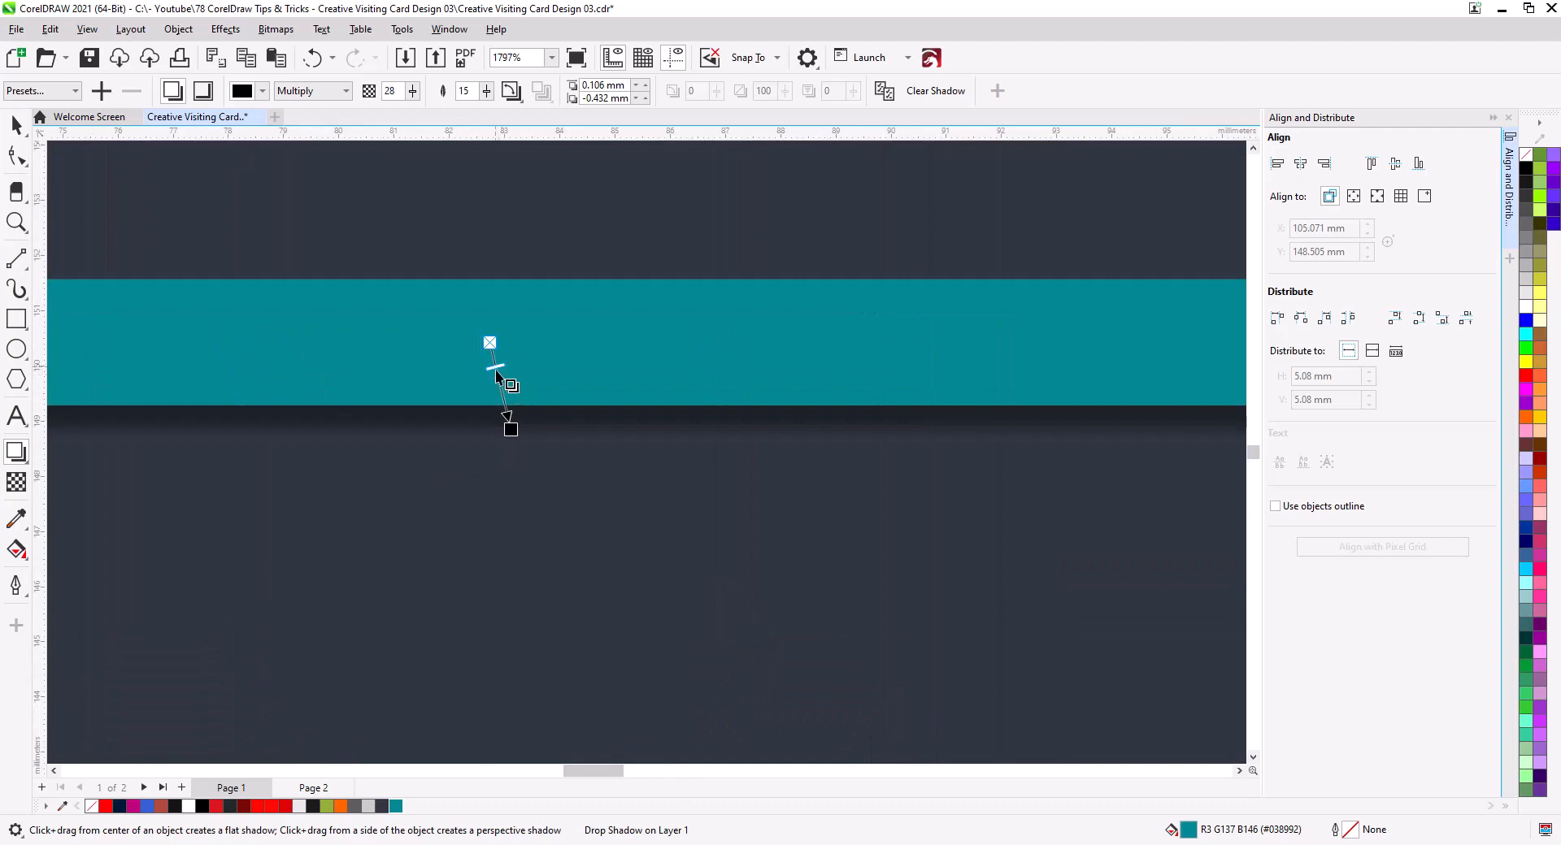
scroll(516, 442, "down", 4)
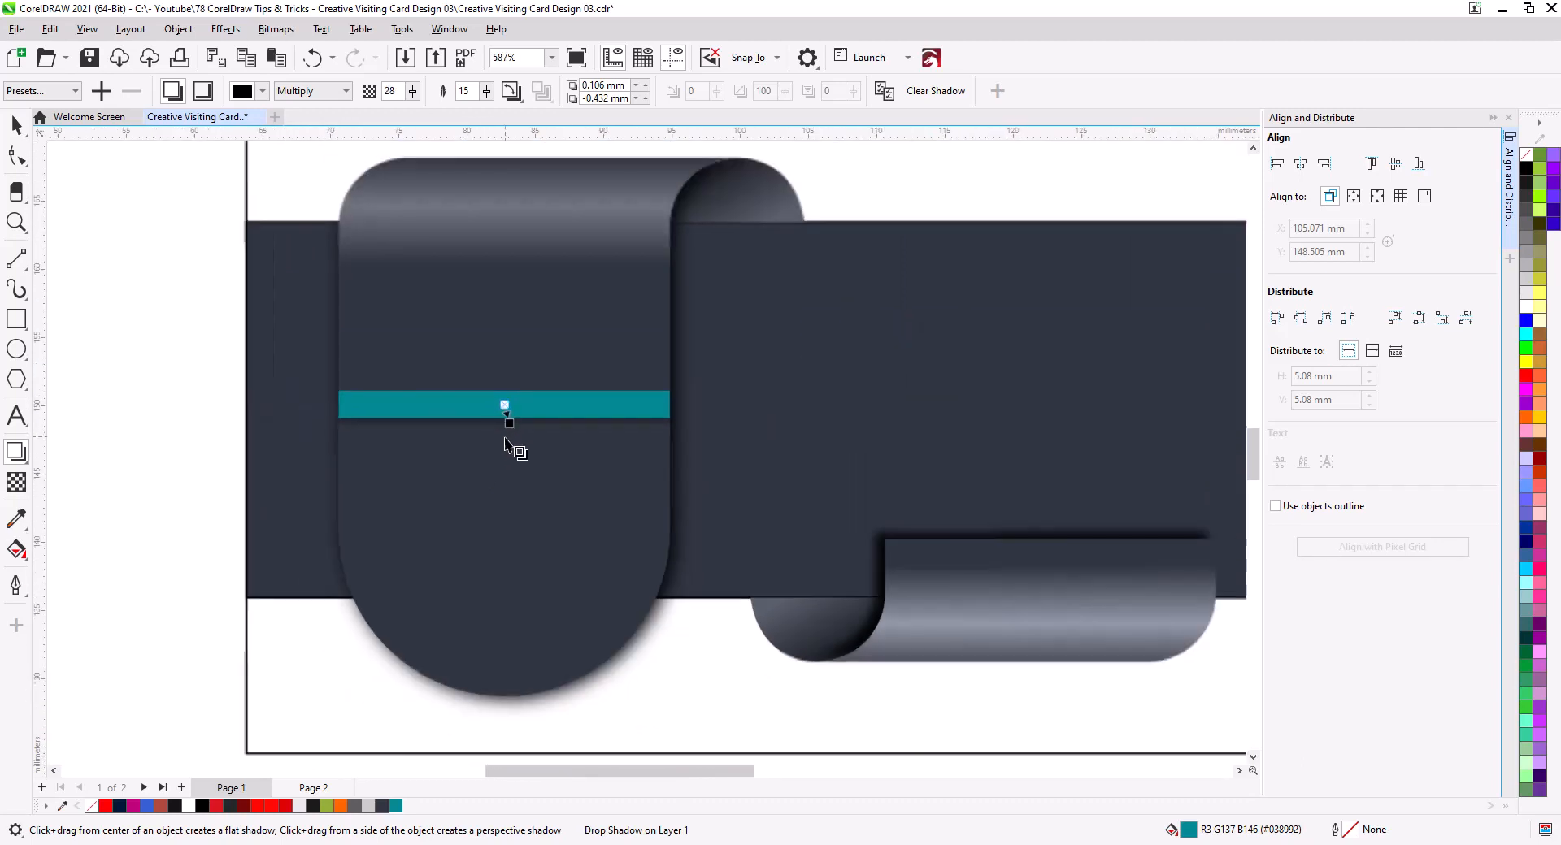
left_click(18, 126)
left_click(118, 286)
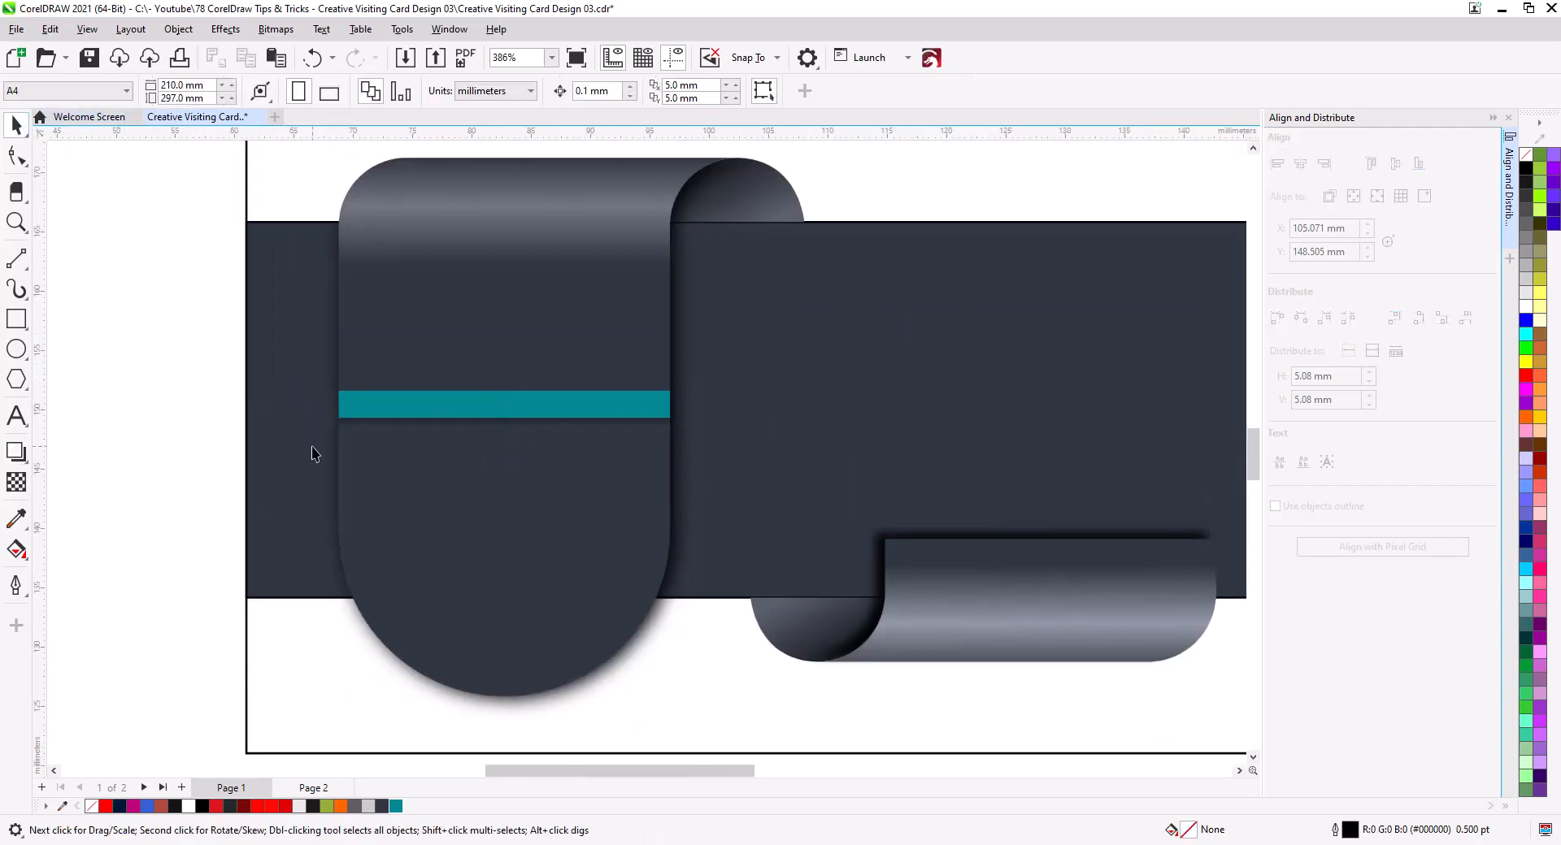
- Move the RANI.br STUDIO heading, job title and contact details from the pasteboard to just beside the card's right edge
scroll(516, 456, "down", 1)
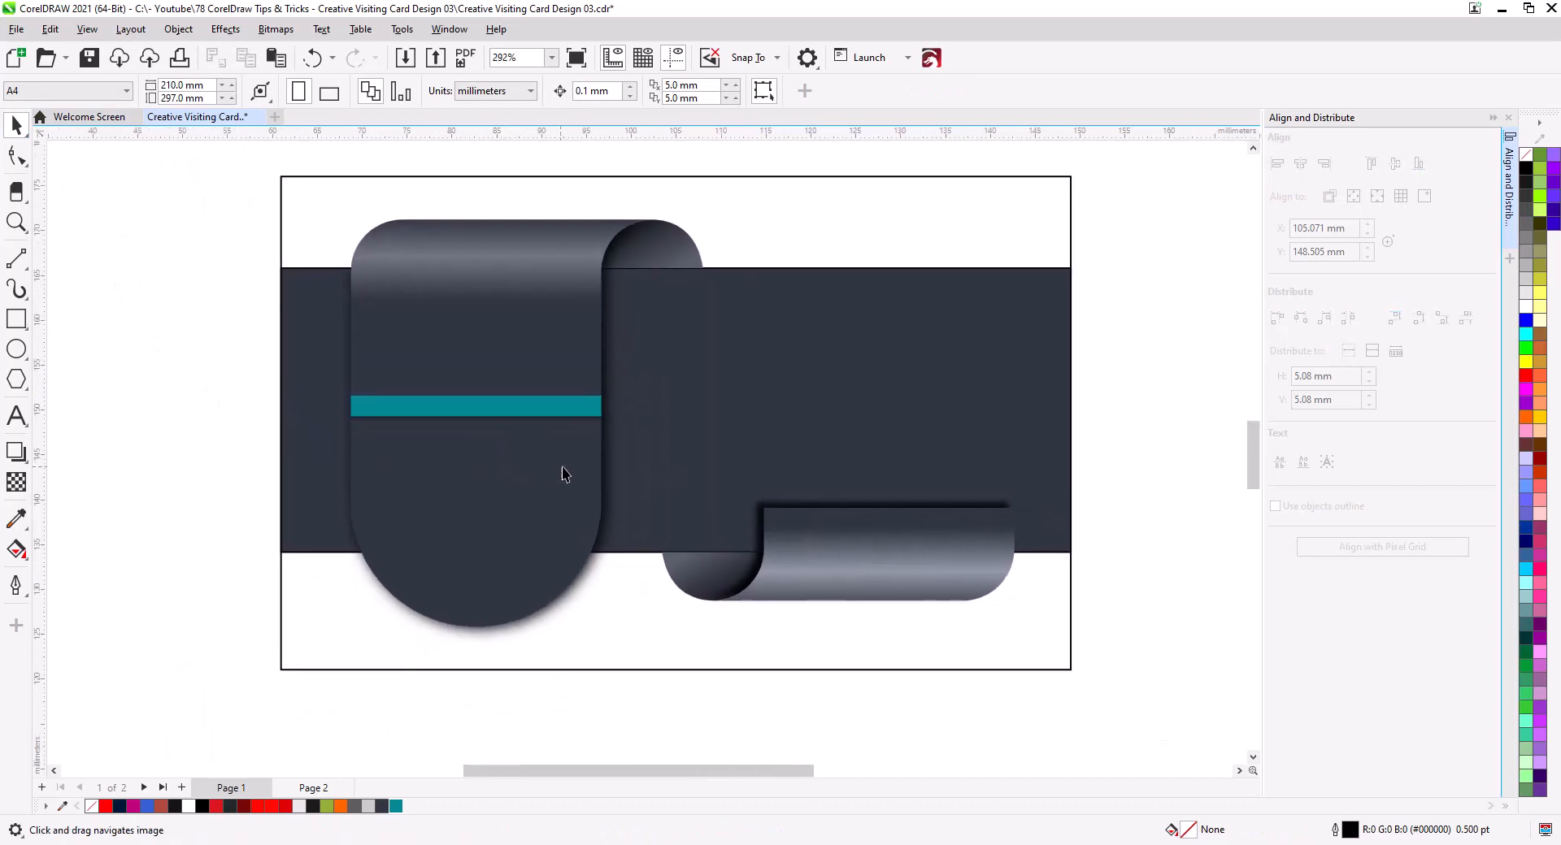
scroll(537, 492, "down", 1)
left_click_drag(474, 512, 506, 484)
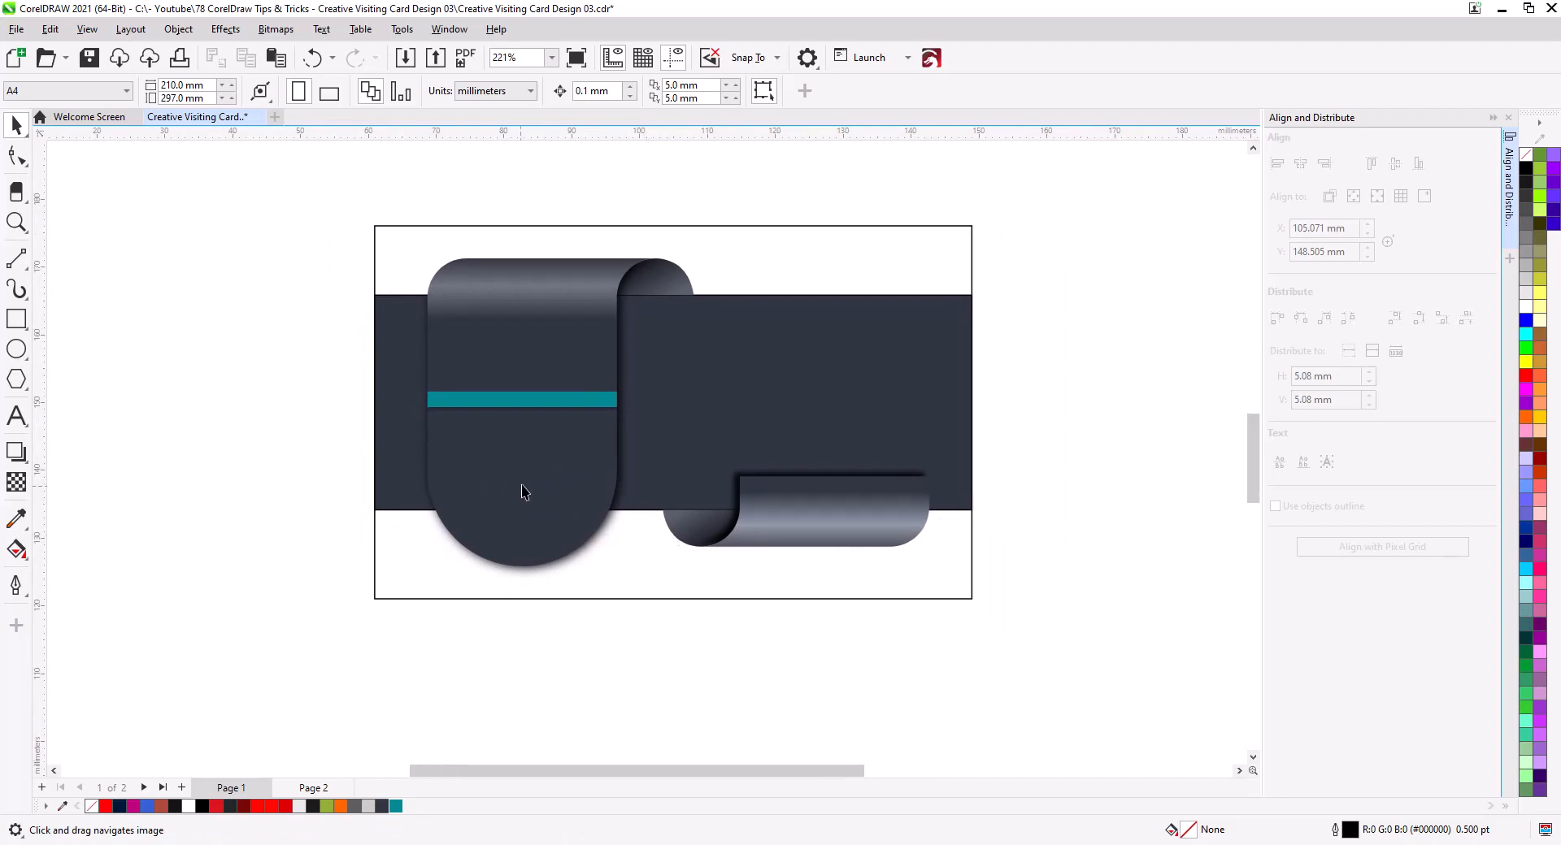
left_click_drag(501, 477, 638, 495)
scroll(596, 491, "down", 2)
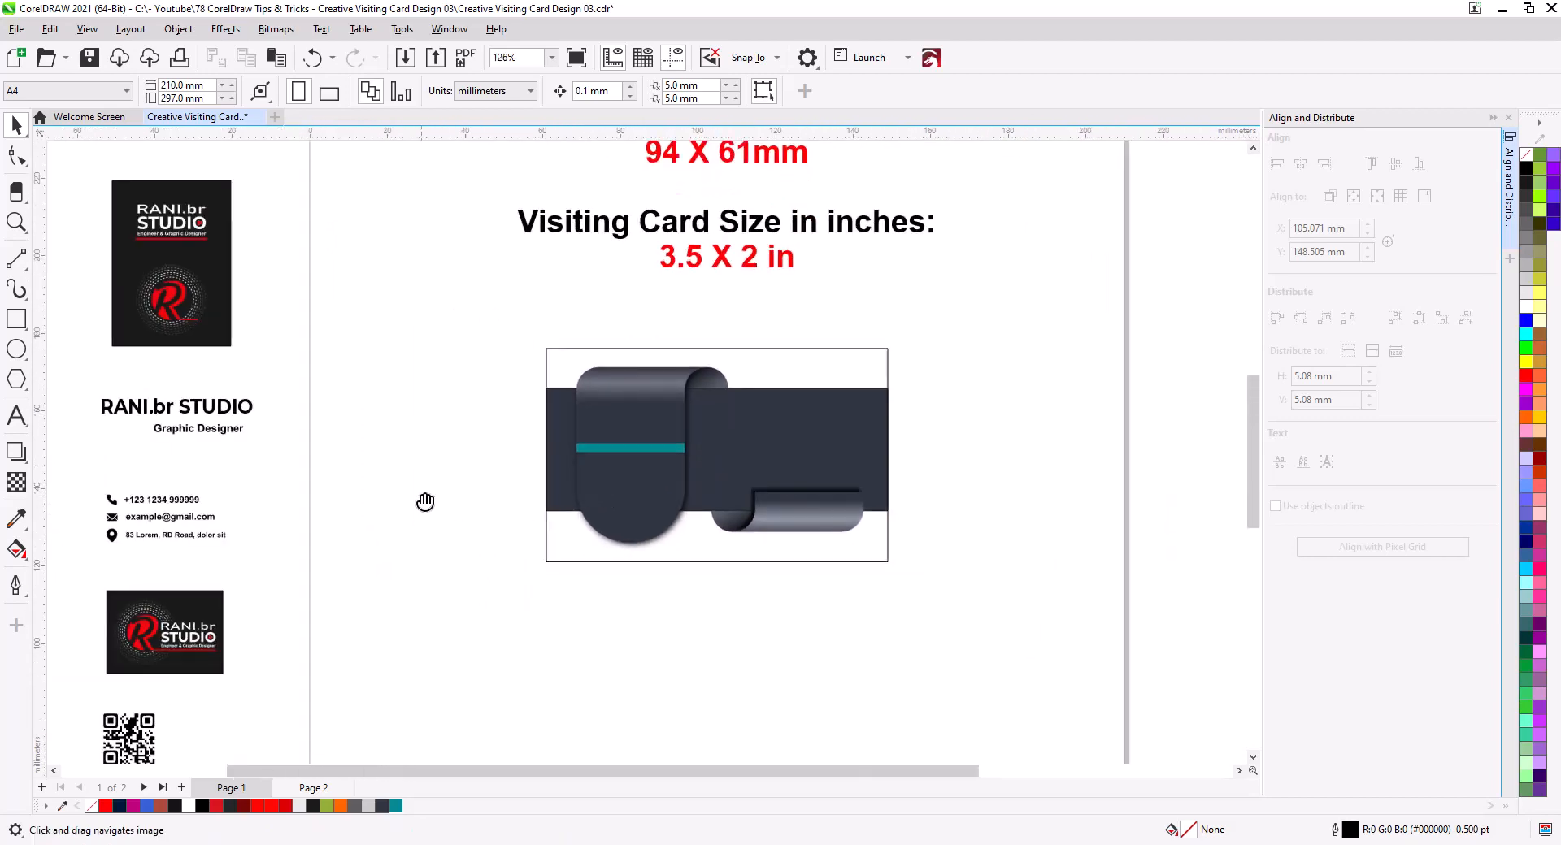
left_click_drag(422, 501, 481, 472)
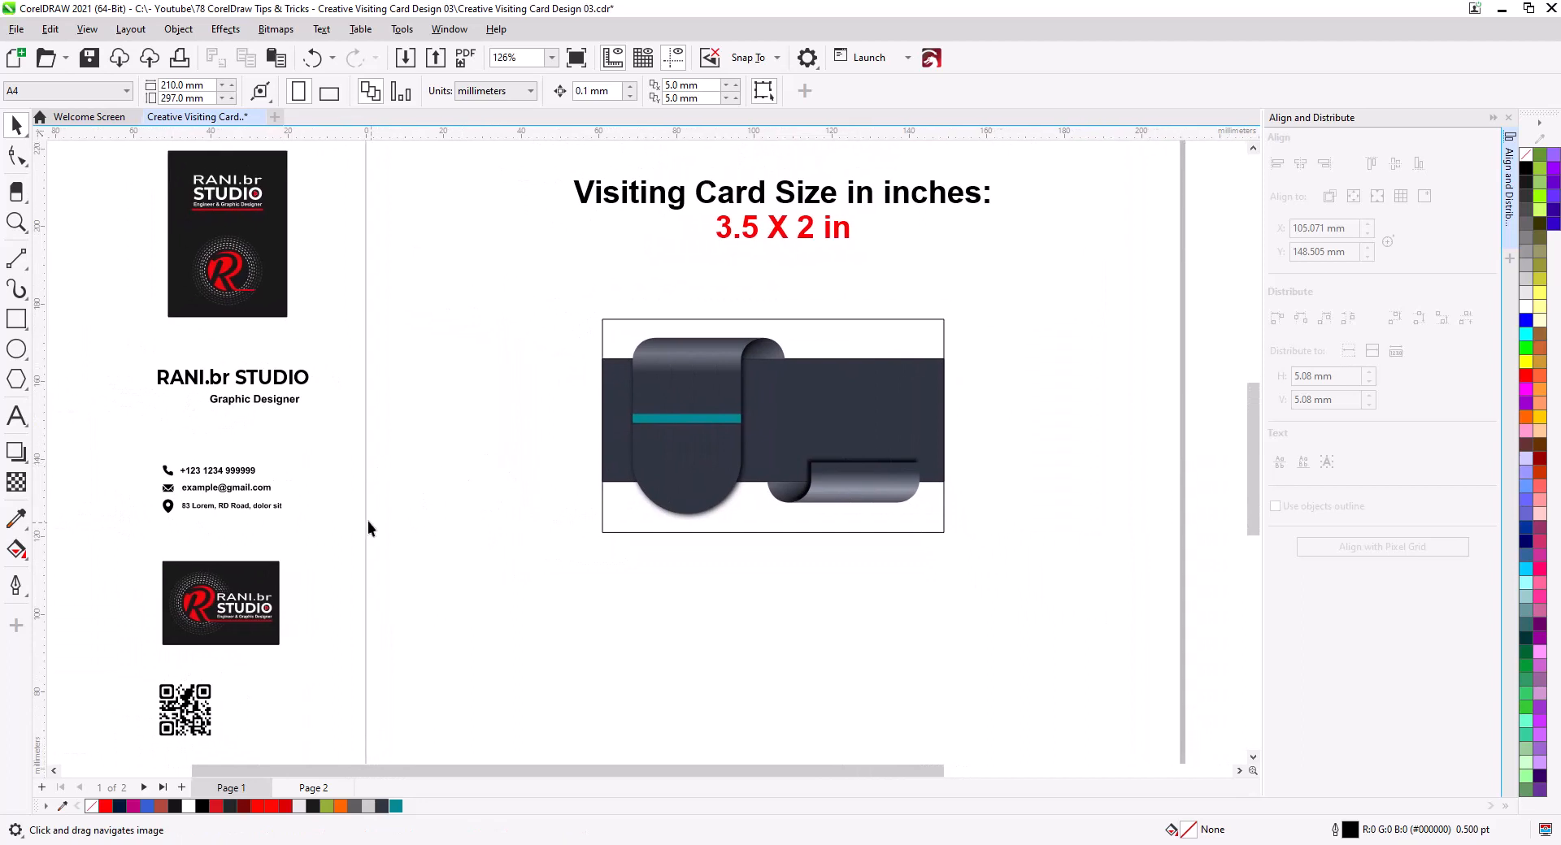
left_click_drag(160, 378, 1001, 395)
left_click(317, 307)
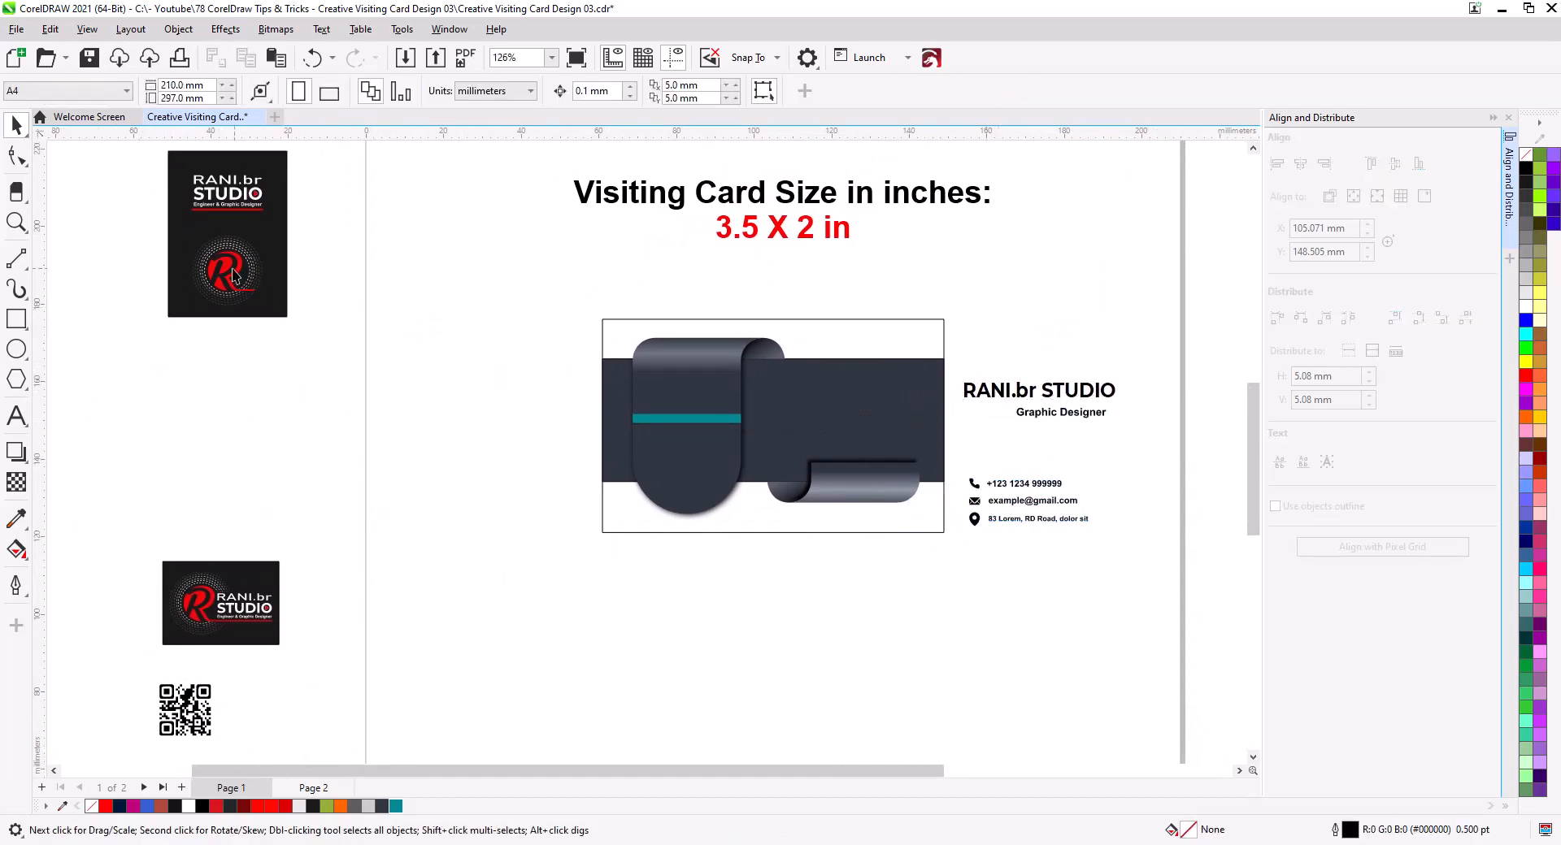
- Place the circular R emblem in the column's rounded lower end and the RANI.br STUDIO wordmark above the teal strip
left_click_drag(226, 275, 684, 470)
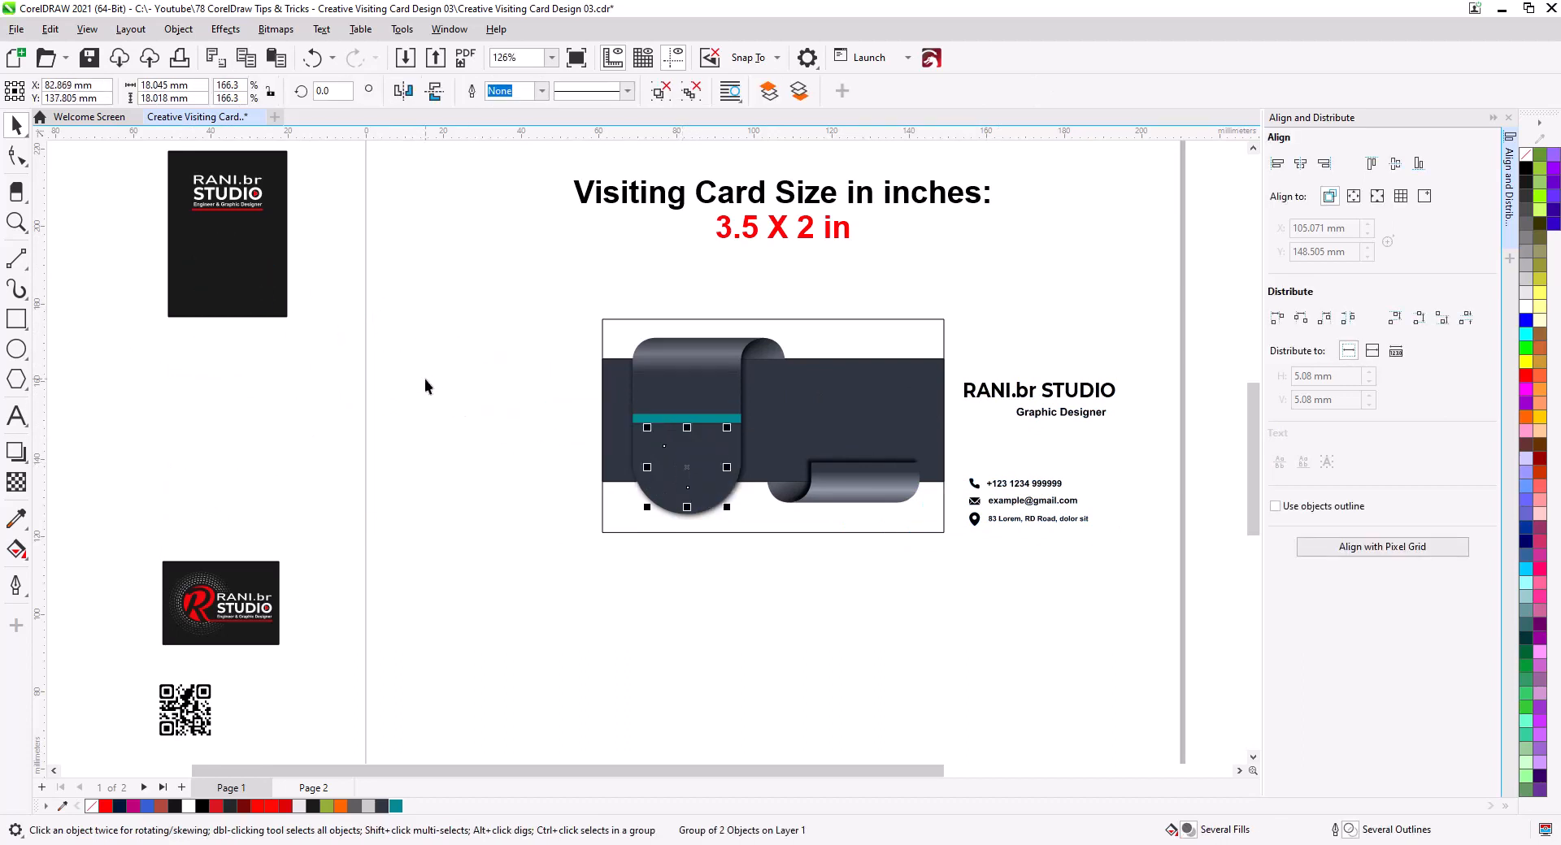
left_click(418, 367)
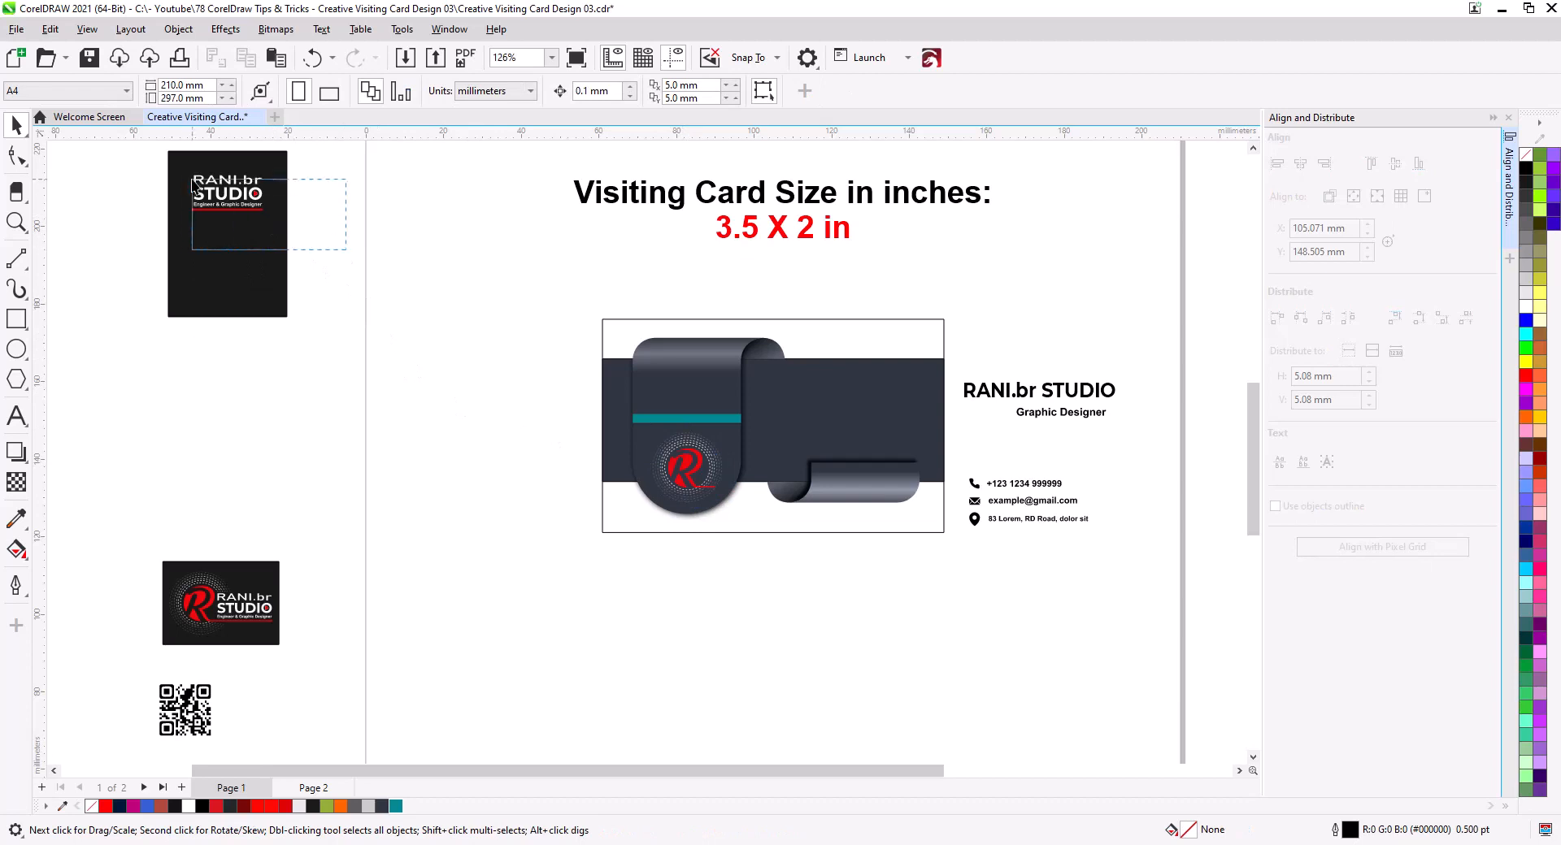
left_click_drag(193, 186, 159, 166)
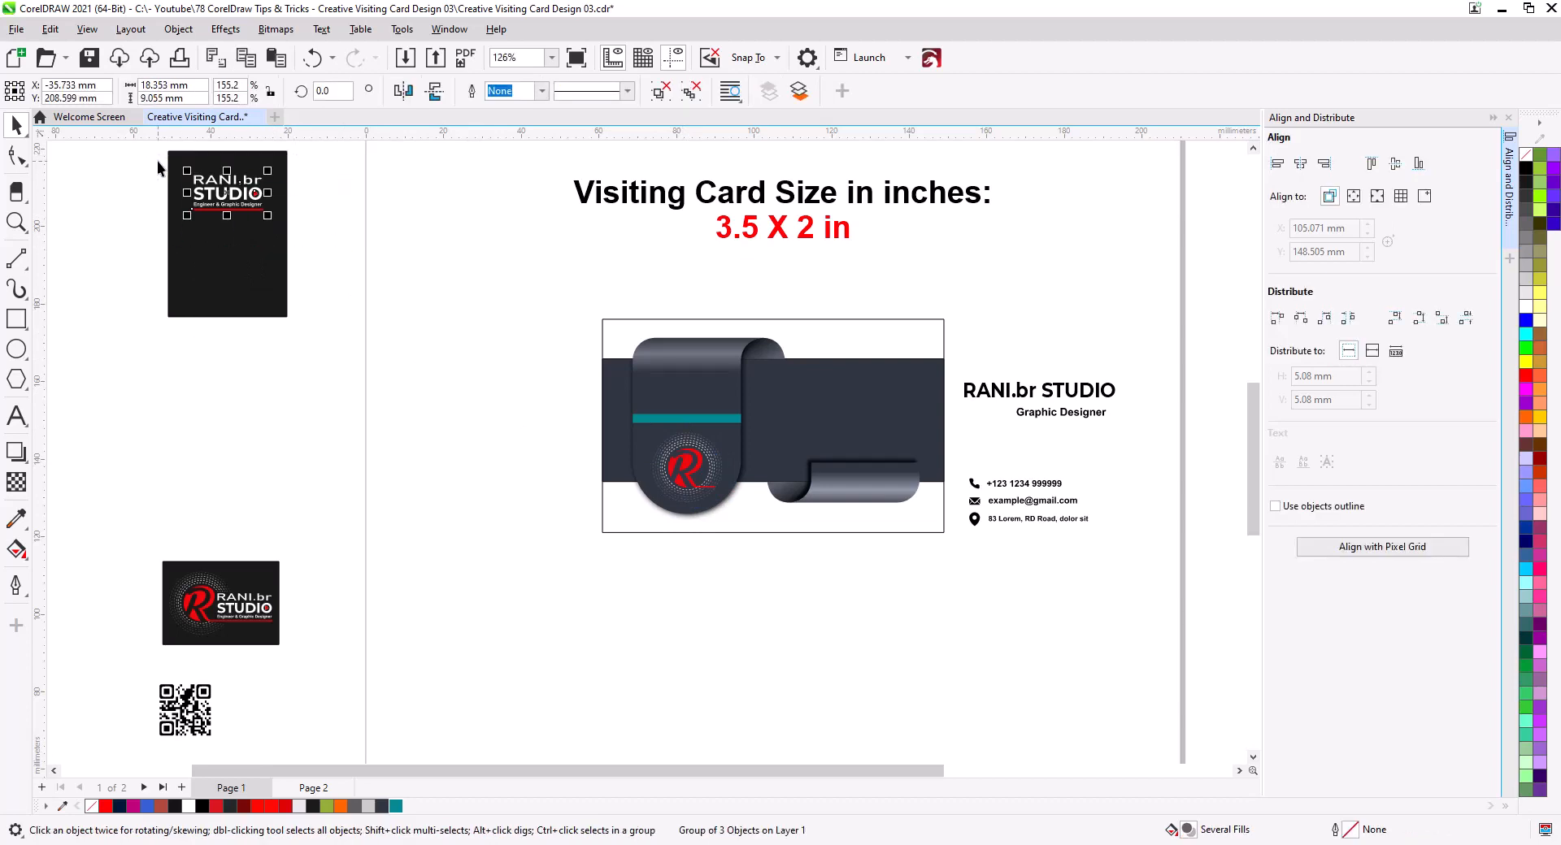
left_click_drag(230, 198, 689, 392)
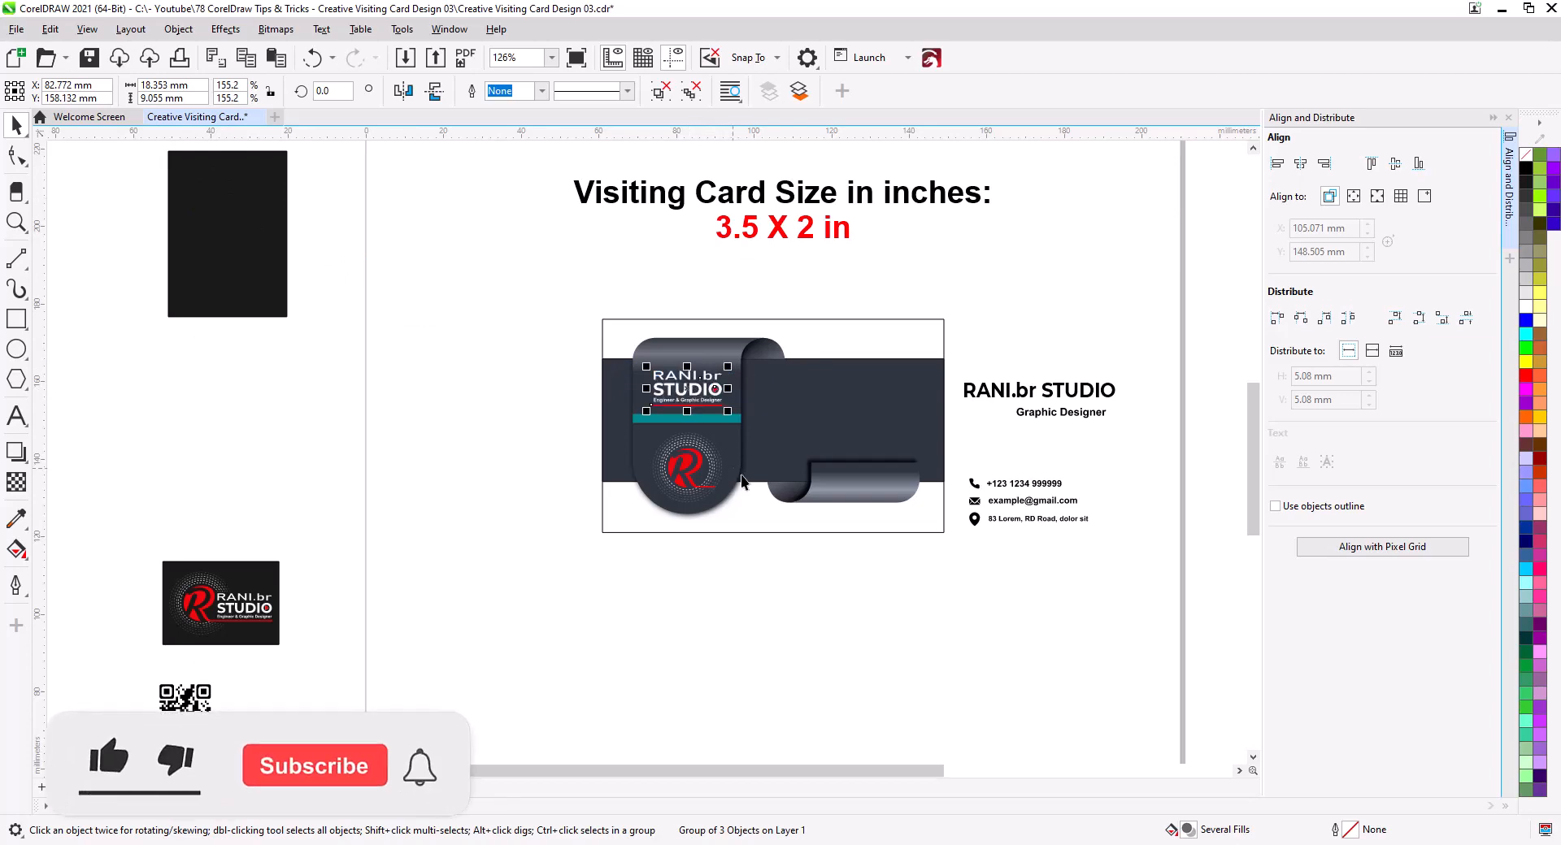
- Move the RANI.br STUDIO heading, job title and contact details onto the dark band, between the emblem column and the card's right edge
scroll(788, 498, "up", 3)
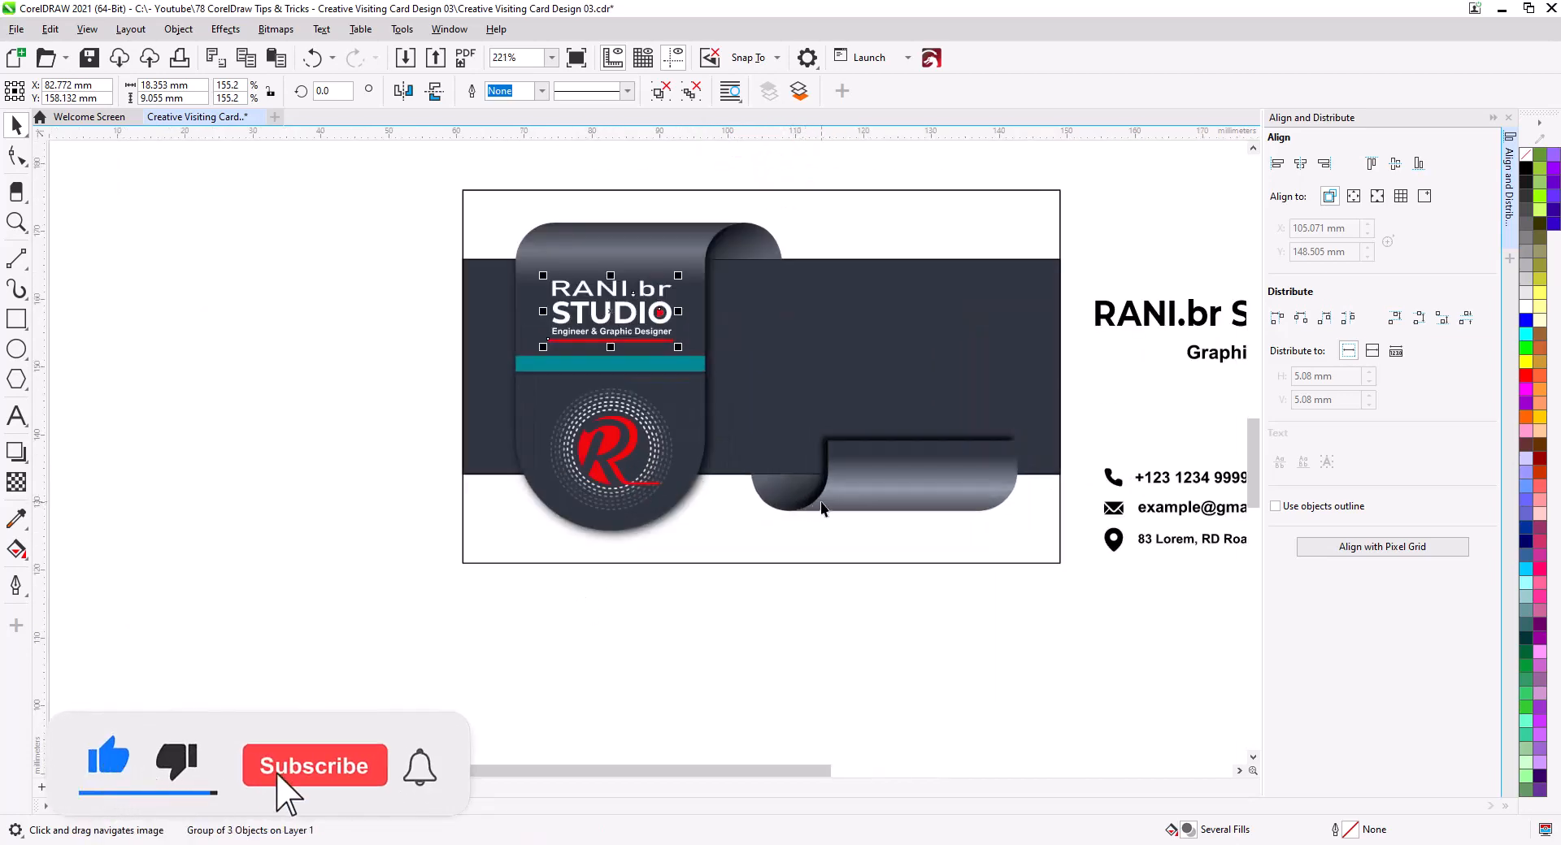
left_click_drag(821, 506, 647, 646)
scroll(652, 651, "up", 1)
left_click_drag(978, 527, 866, 526)
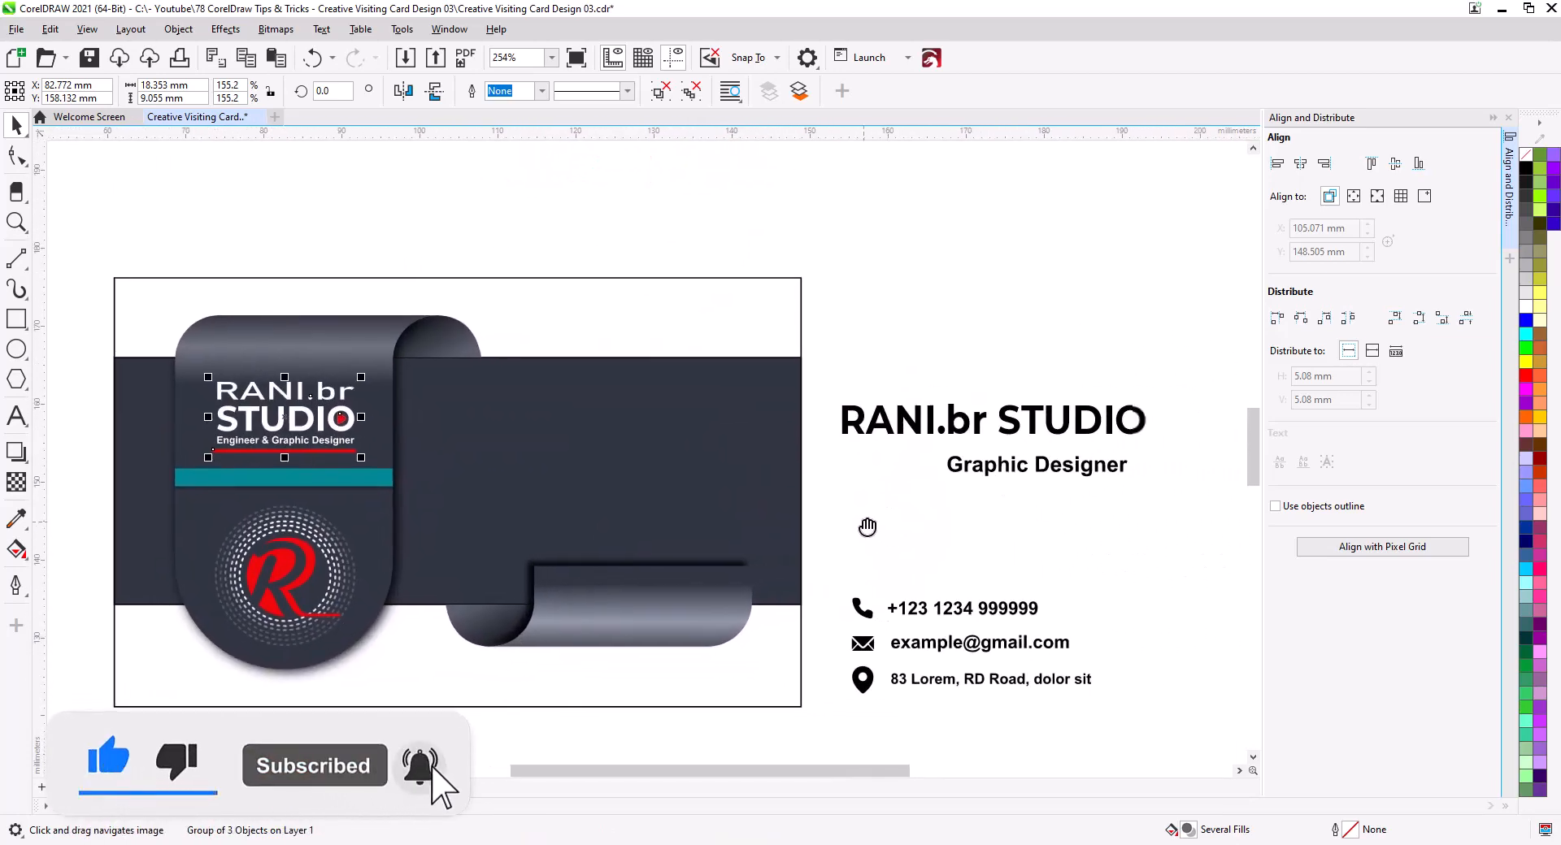
mouse_move(826, 367)
left_mouse_down()
mouse_move(1063, 488)
mouse_move(1170, 488)
left_mouse_up()
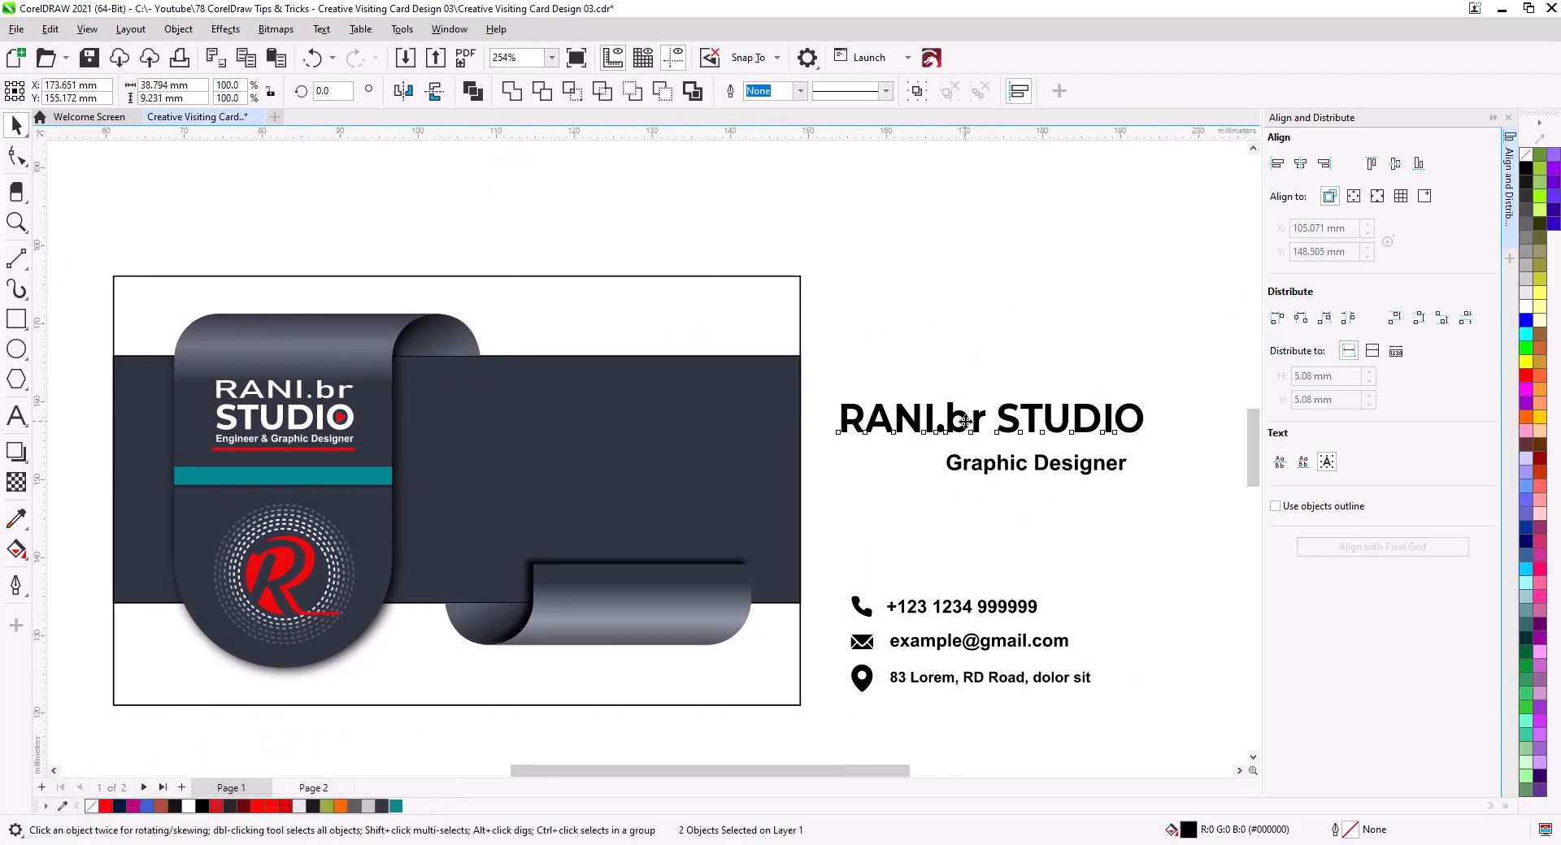
left_click_drag(966, 421, 580, 398)
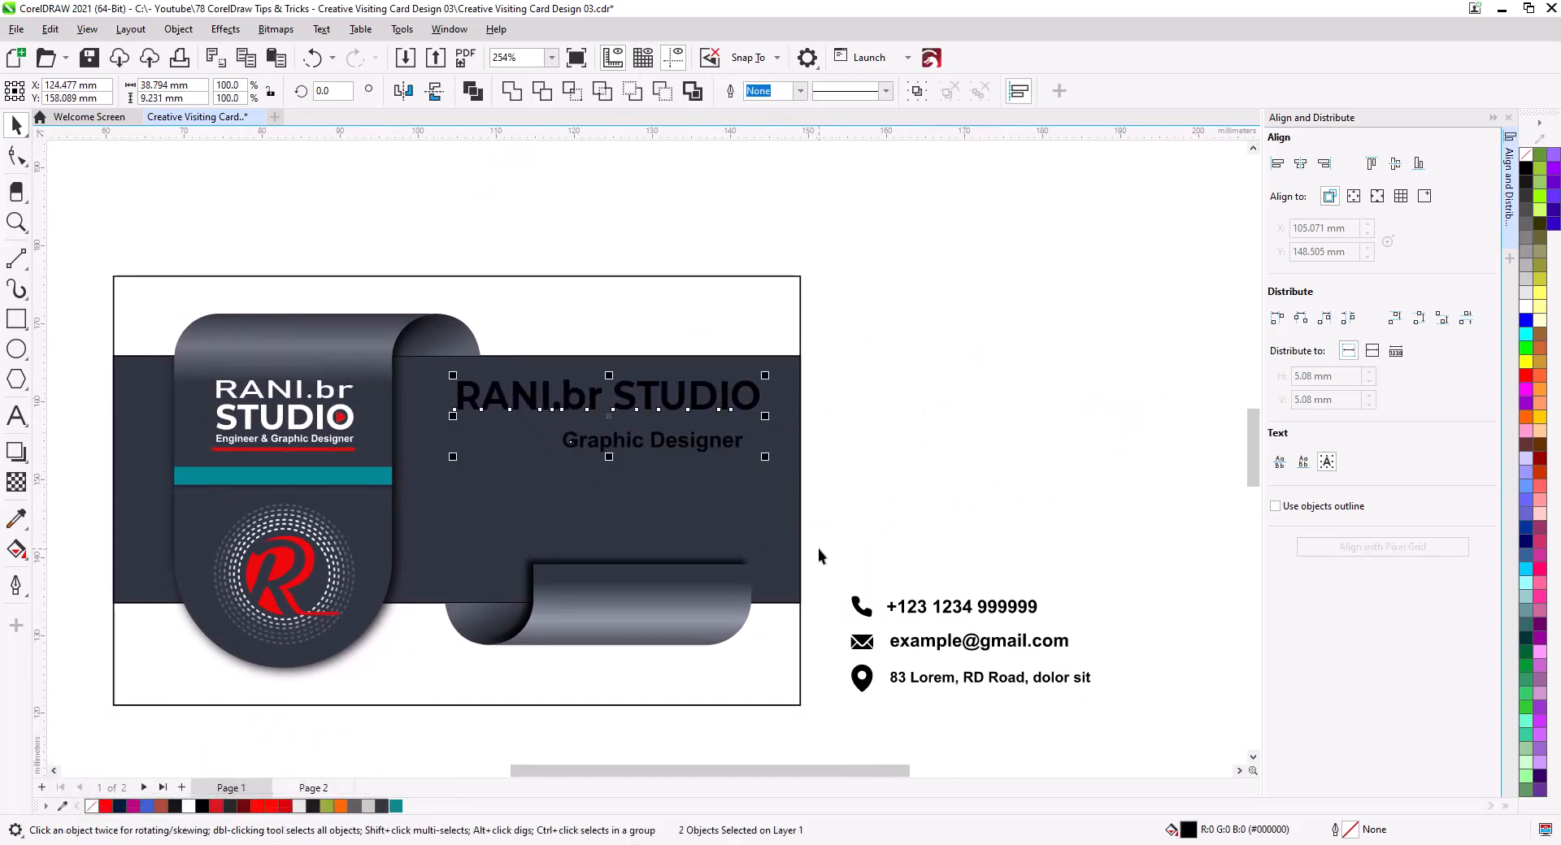
left_click_drag(818, 555, 1129, 717)
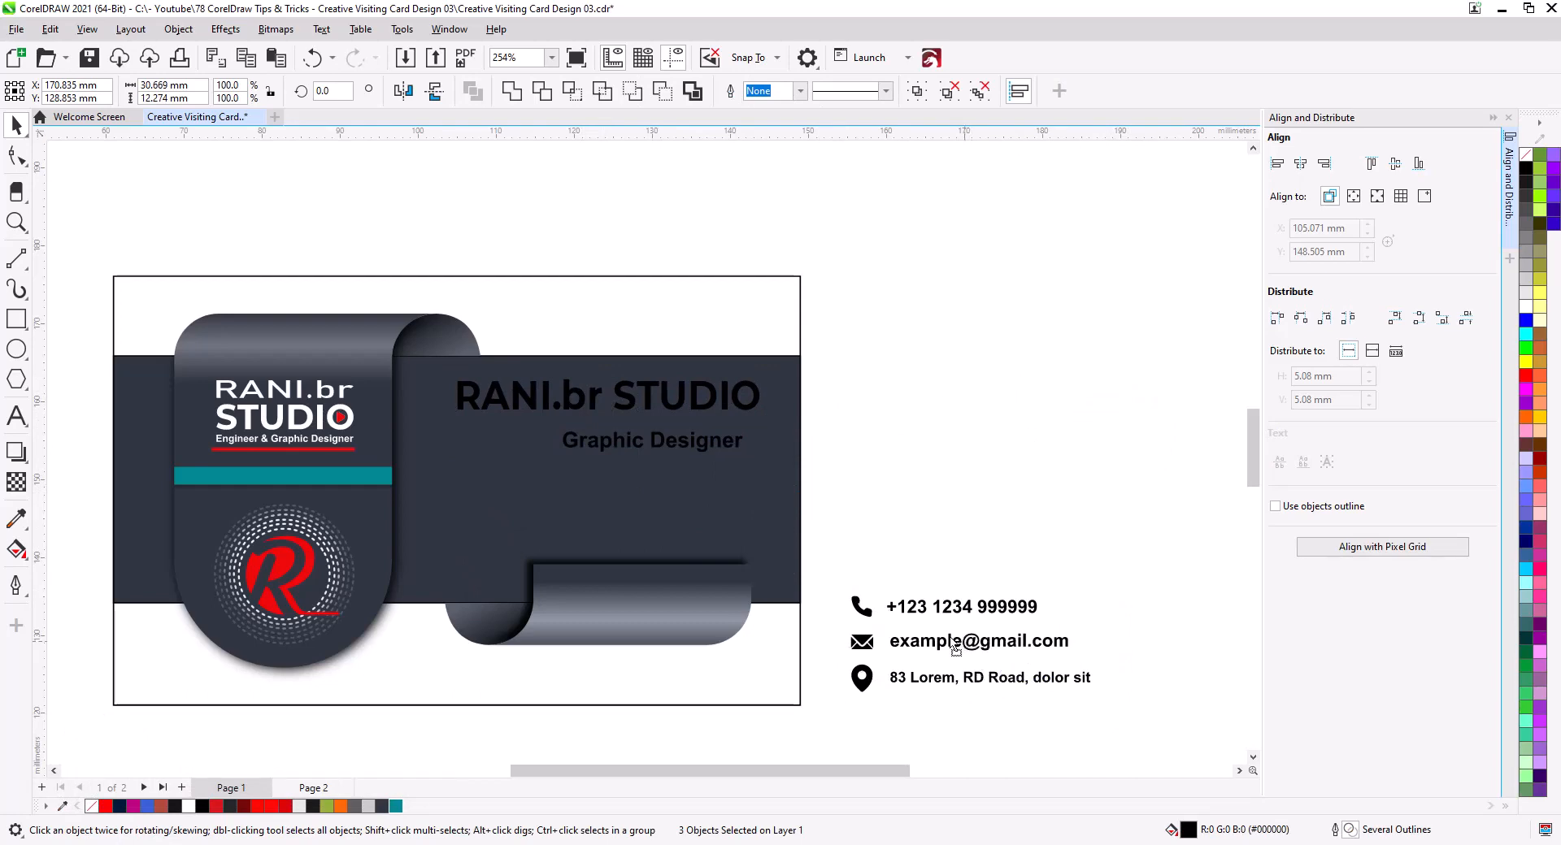
left_click_drag(956, 648, 645, 515)
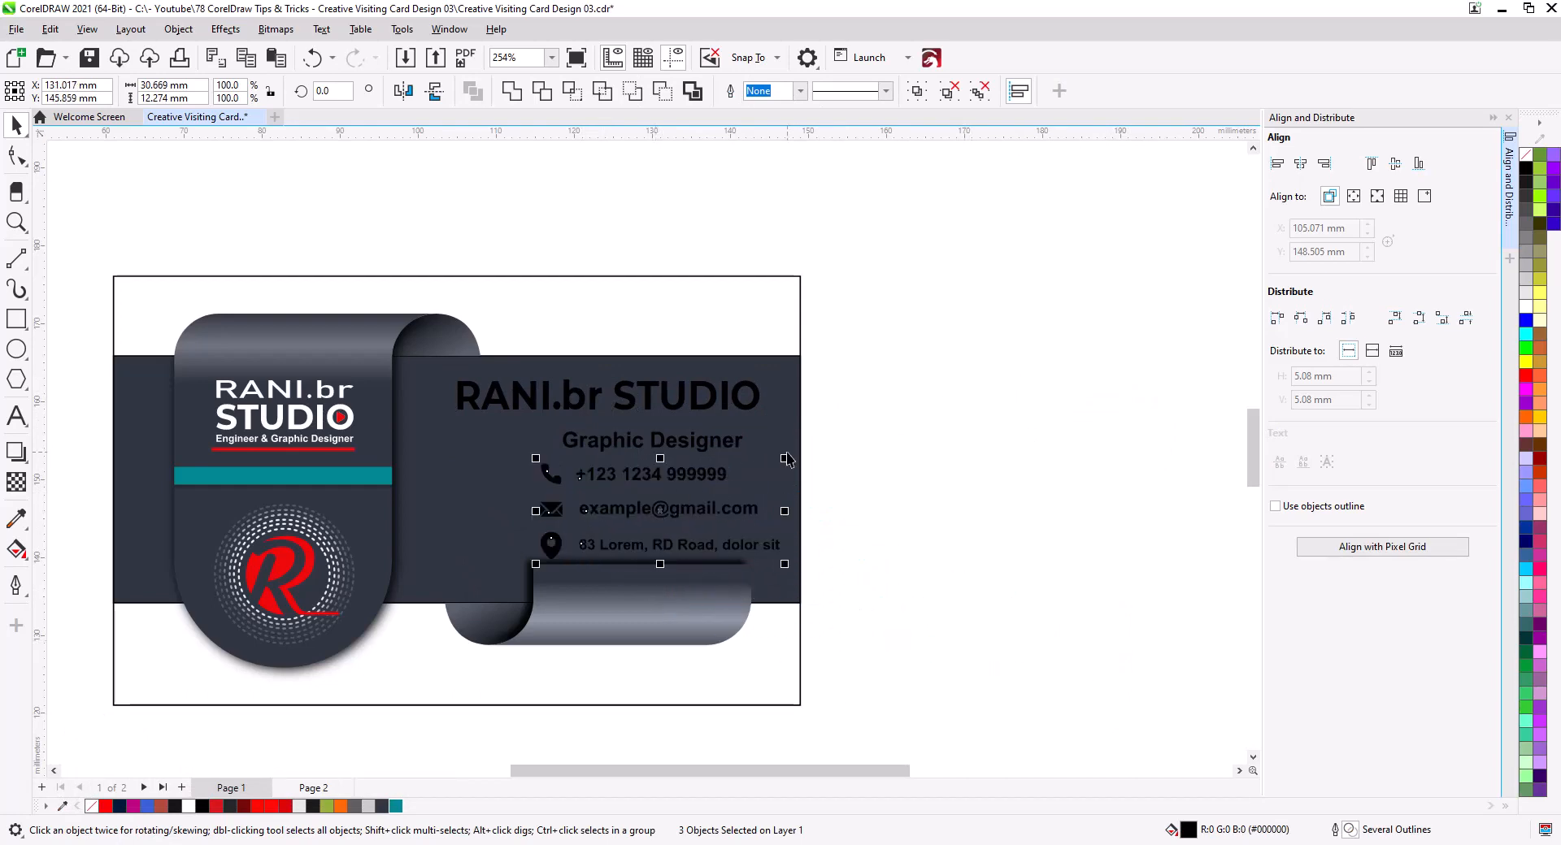
- Scale the contact details block down to about 25 mm wide above the lower ribbon and fill it white
scroll(667, 486, "up", 2)
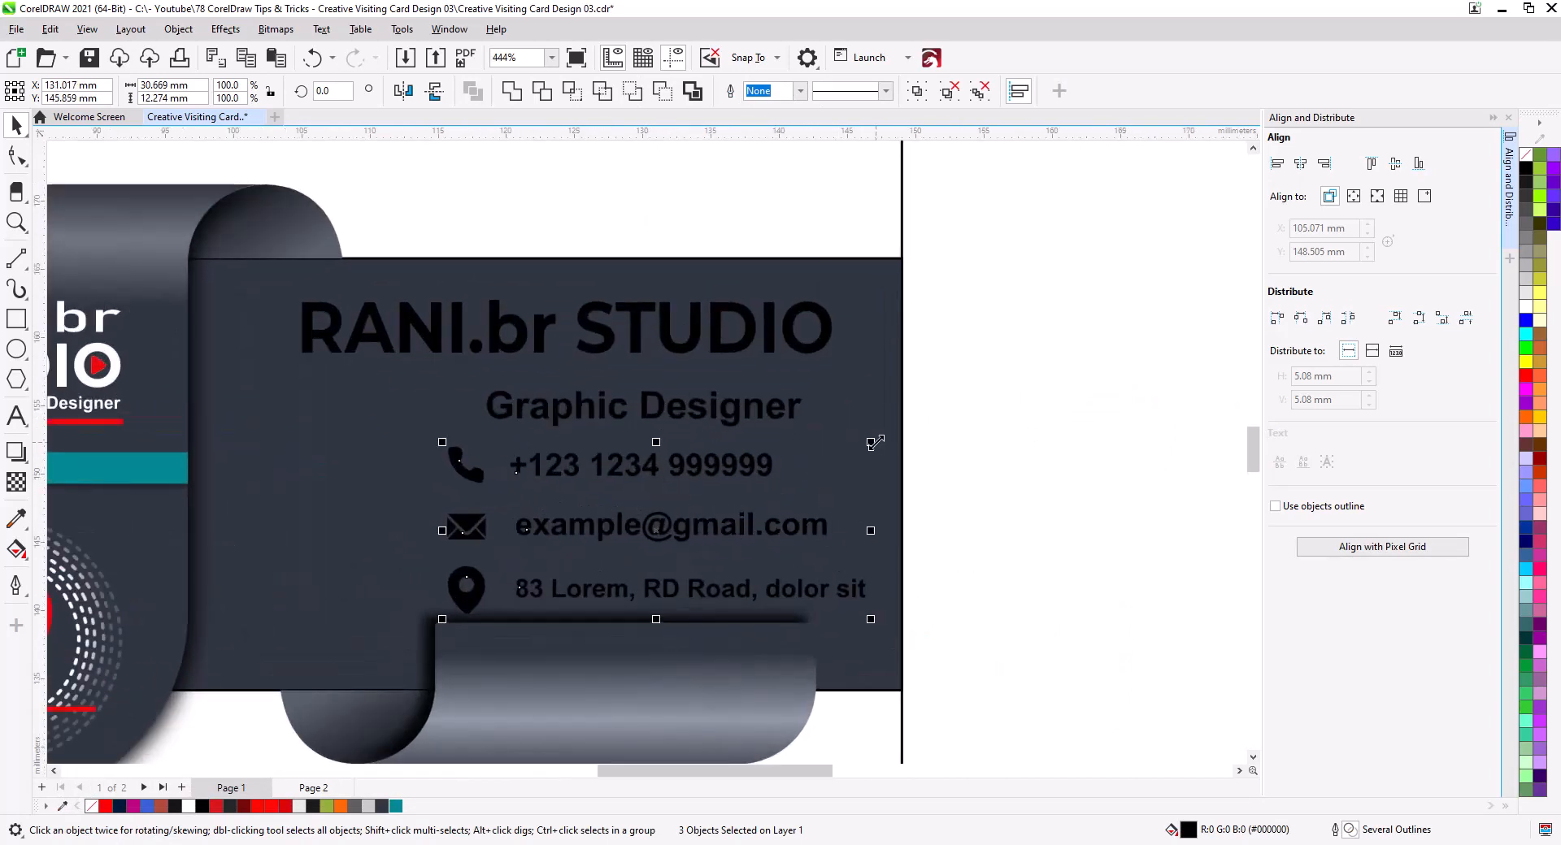
left_click_drag(875, 443, 792, 459)
left_click_drag(552, 495, 552, 486)
left_click(1523, 309)
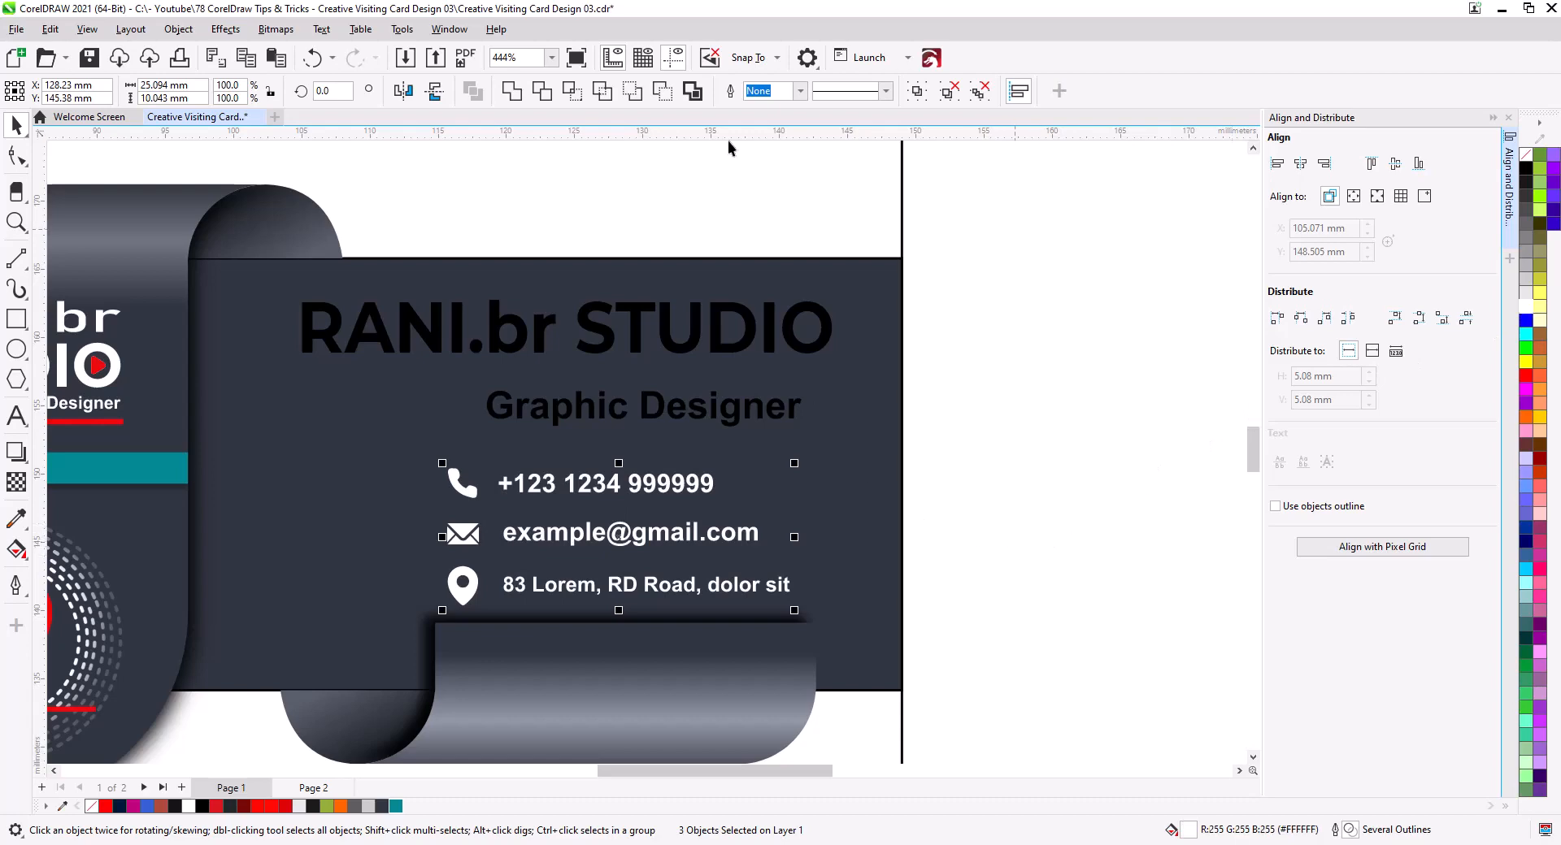
- Recolor the phone, envelope and location icons with the teal of the accent strip
left_click(464, 485)
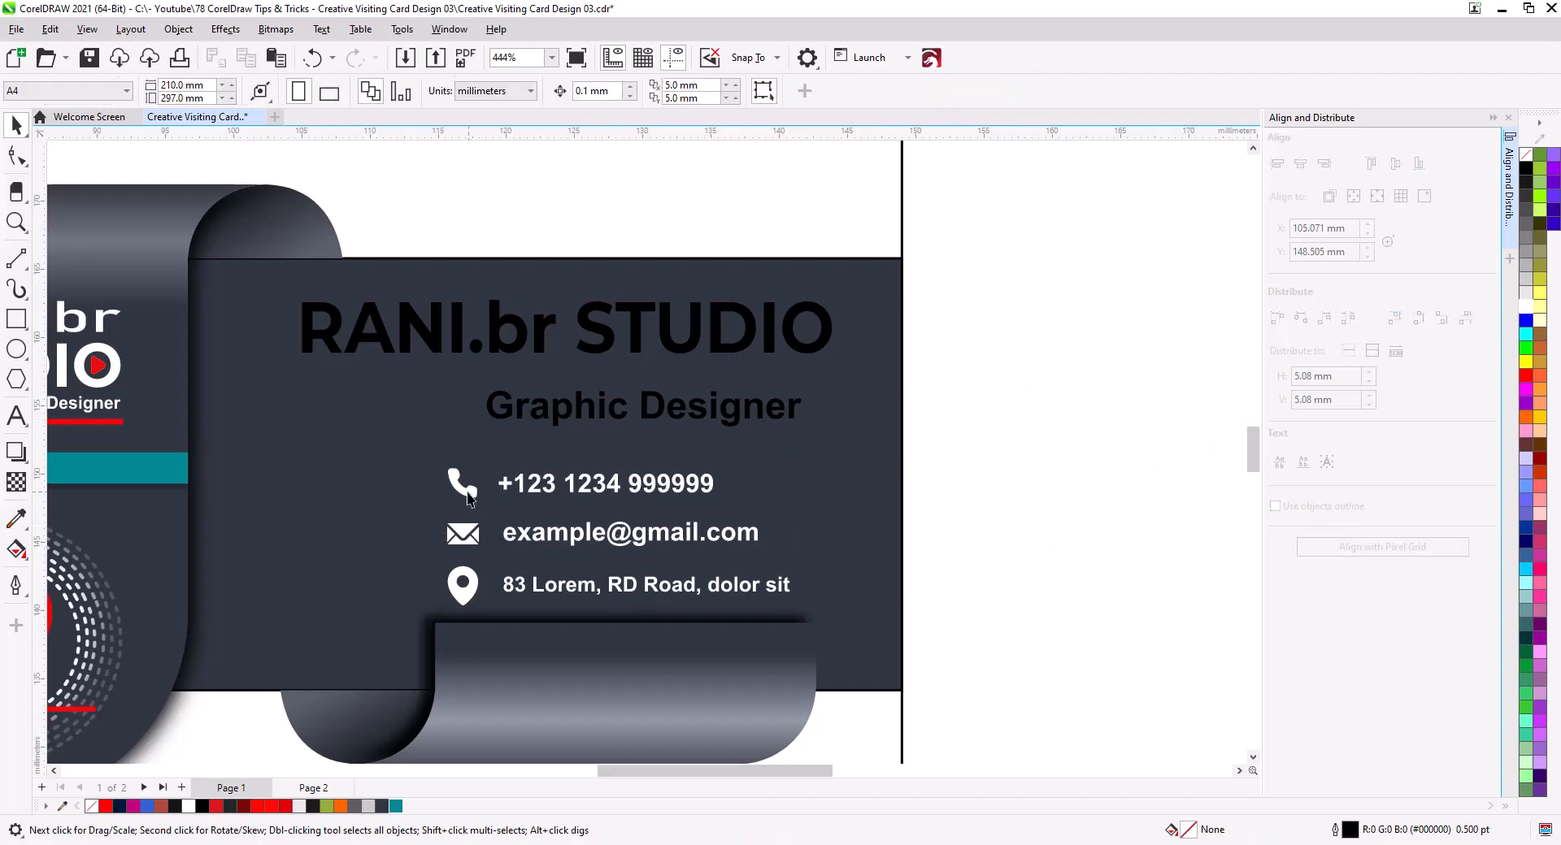
left_click(463, 534, "shift")
left_click(462, 585, "shift")
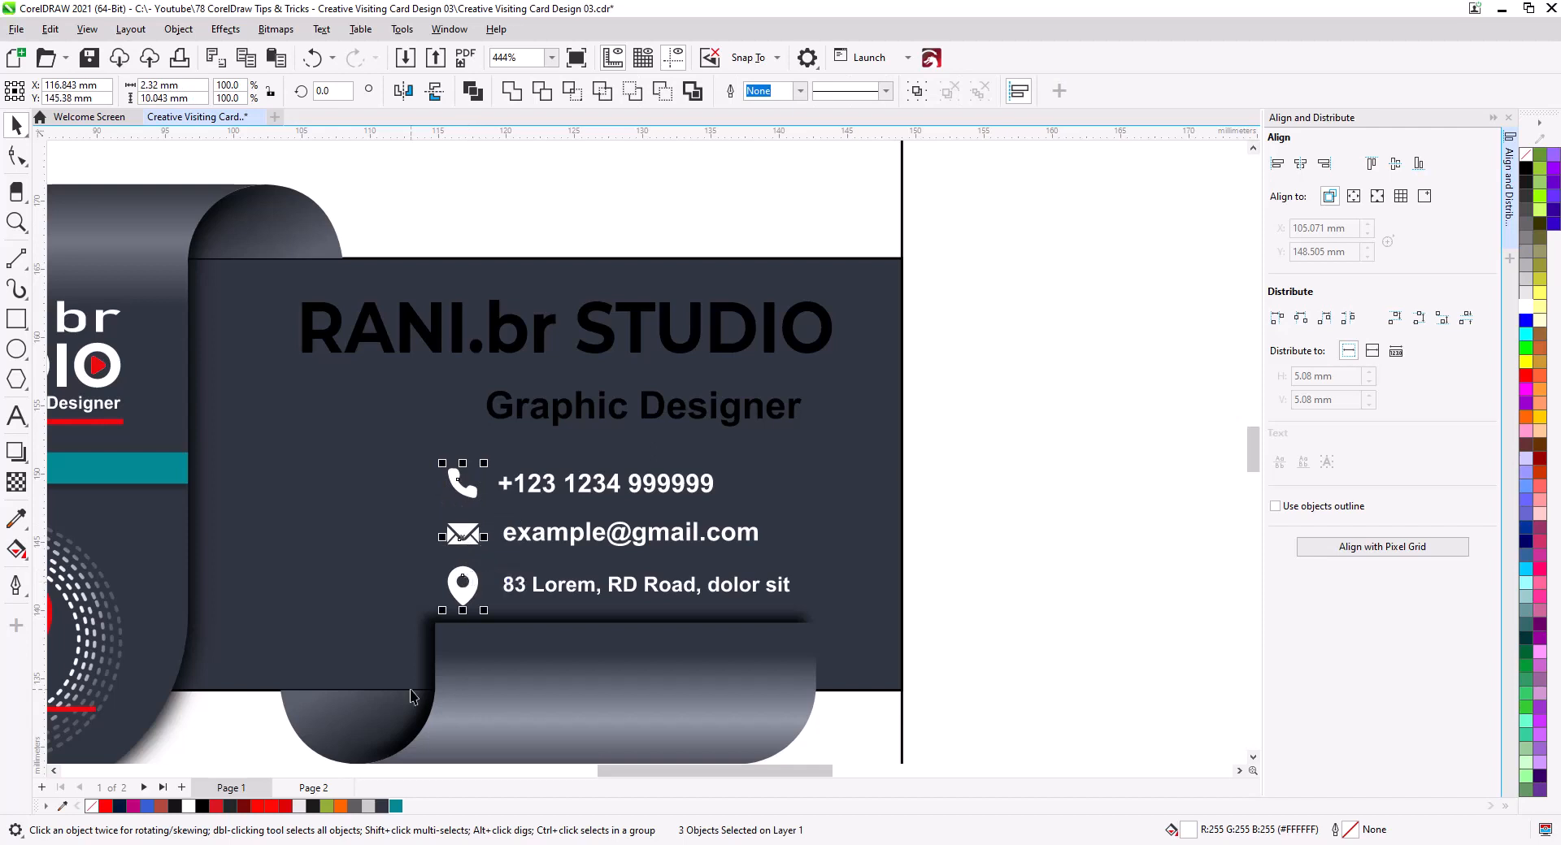
left_click(396, 806)
left_click(1022, 549)
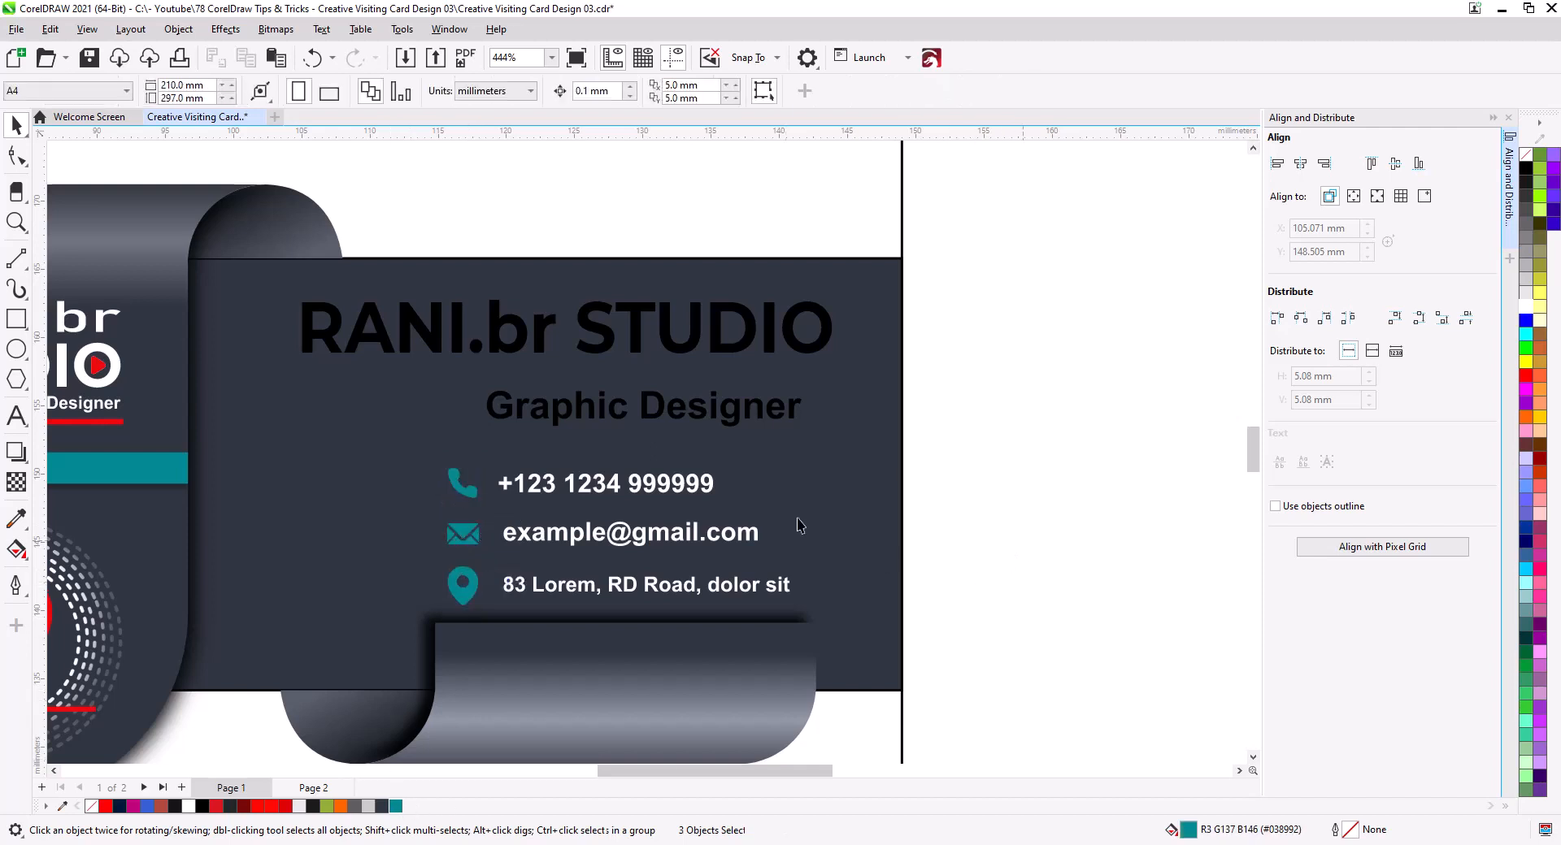
- Fill the RANI.br STUDIO heading and the Graphic Designer job title on the band with white
left_click(679, 358)
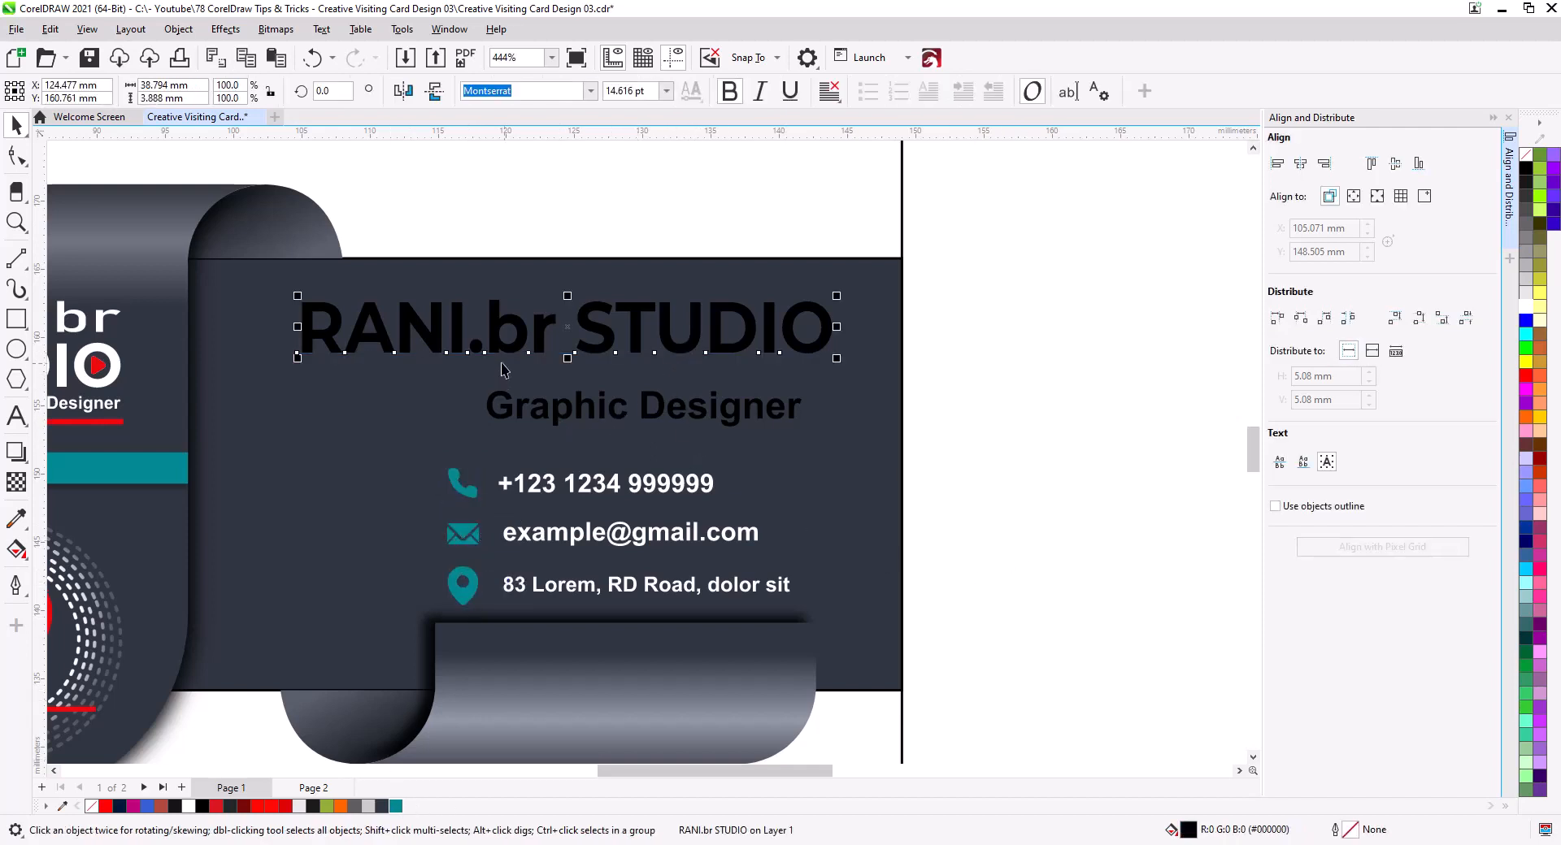
left_click(615, 419, "shift")
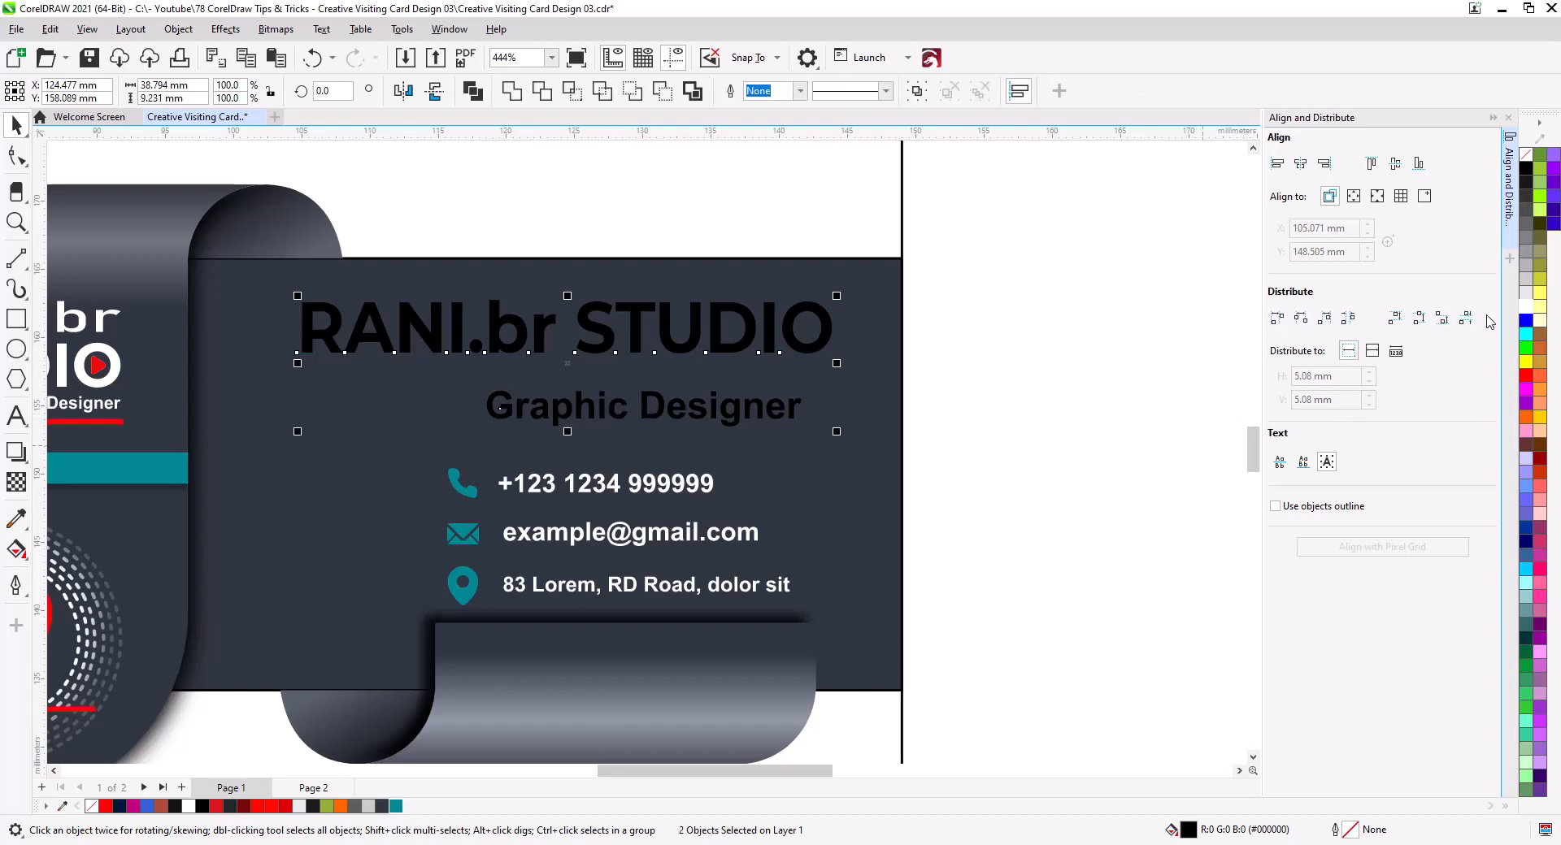
left_click(1526, 307)
left_click(1152, 358)
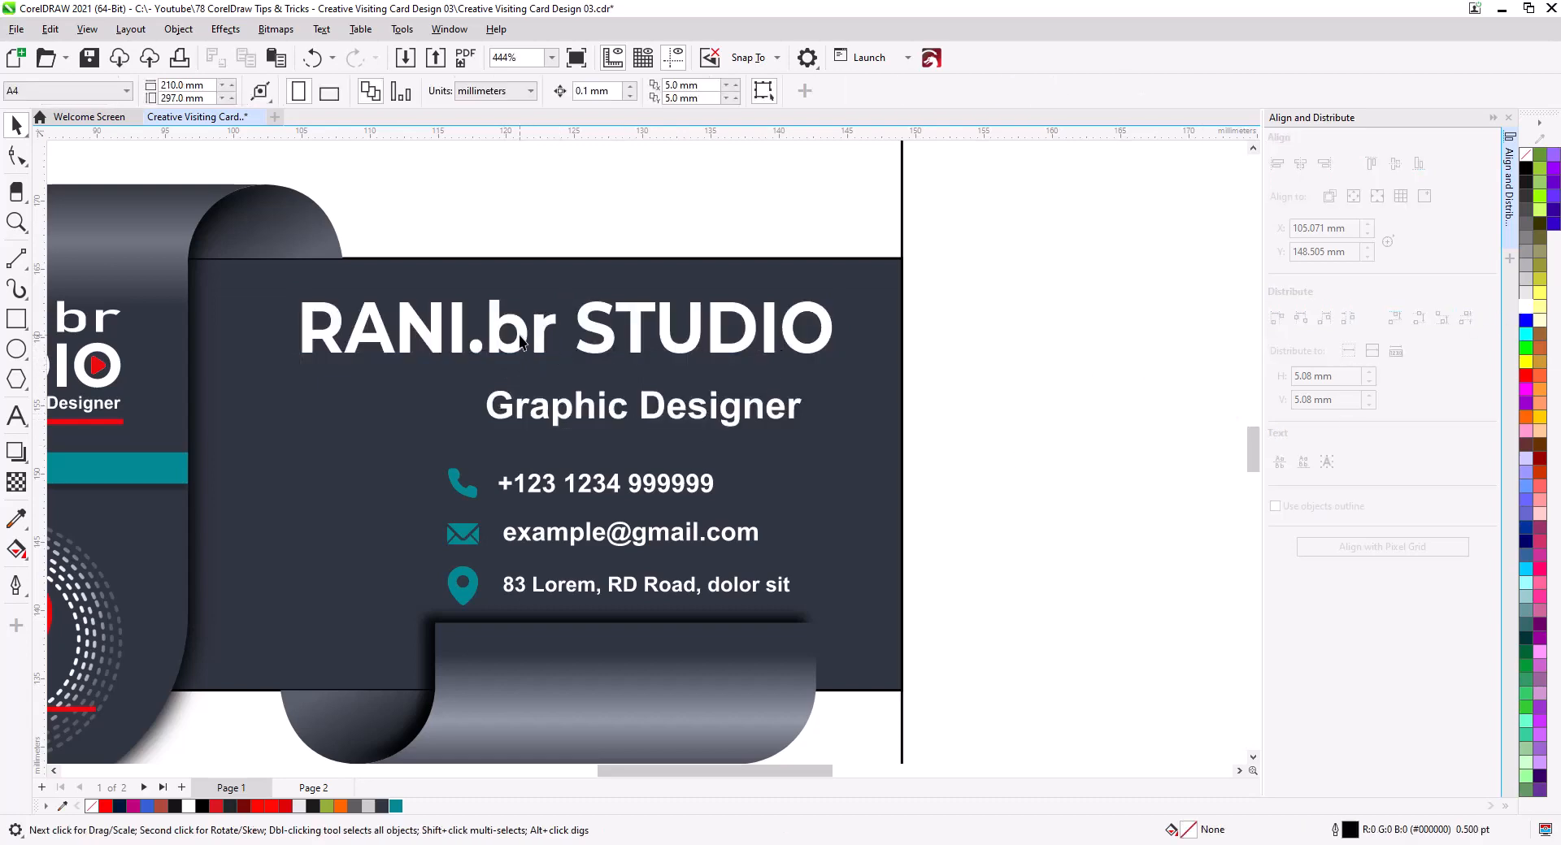
- Color only the word STUDIO in the band's heading with the teal of the accent strip
double_click(599, 338)
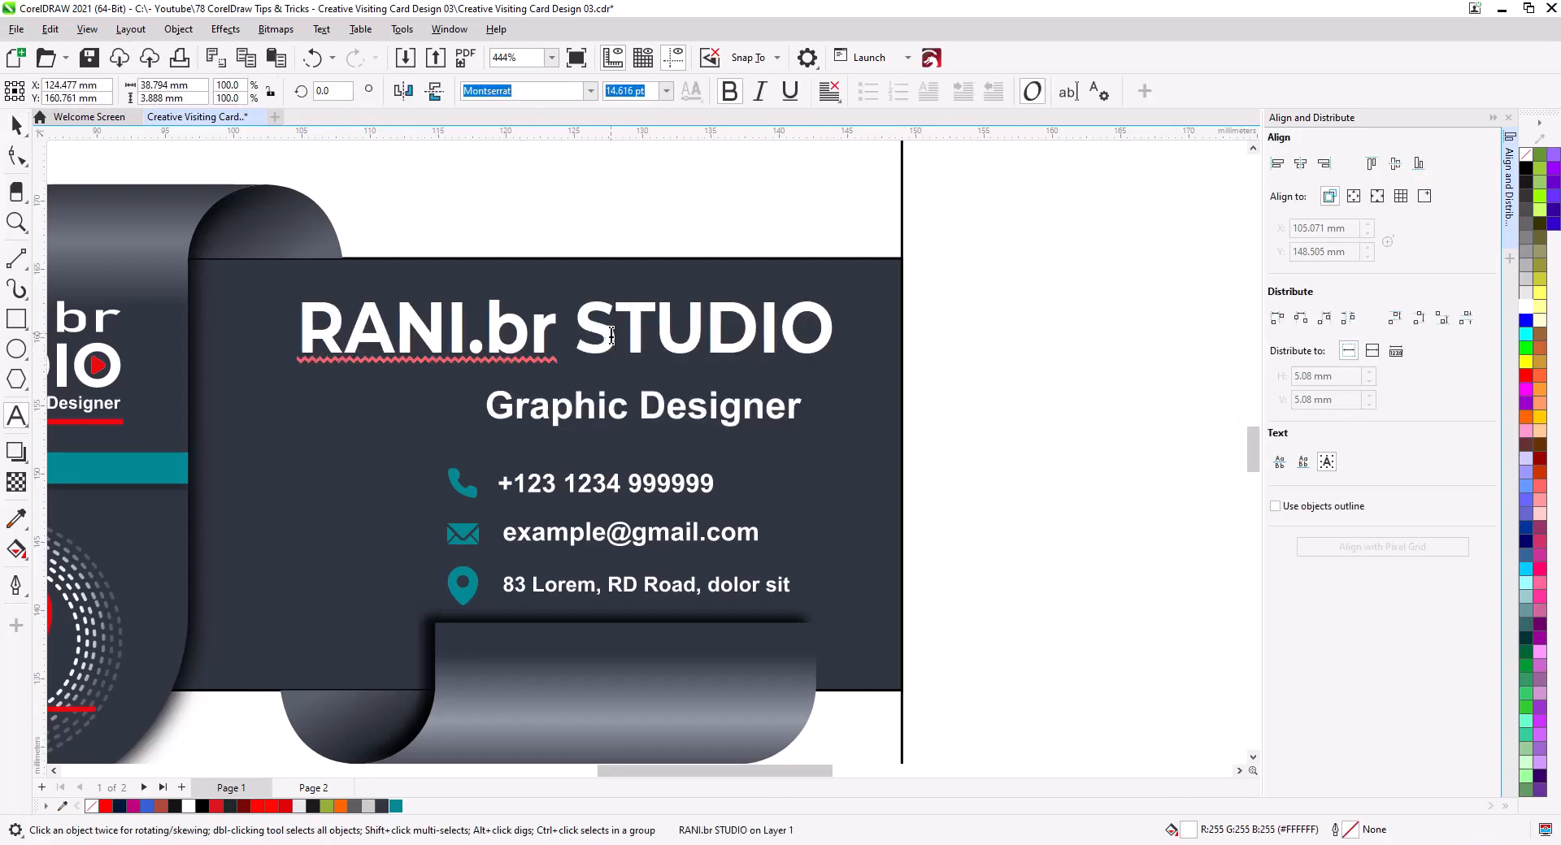
double_click(601, 338)
left_click(397, 807)
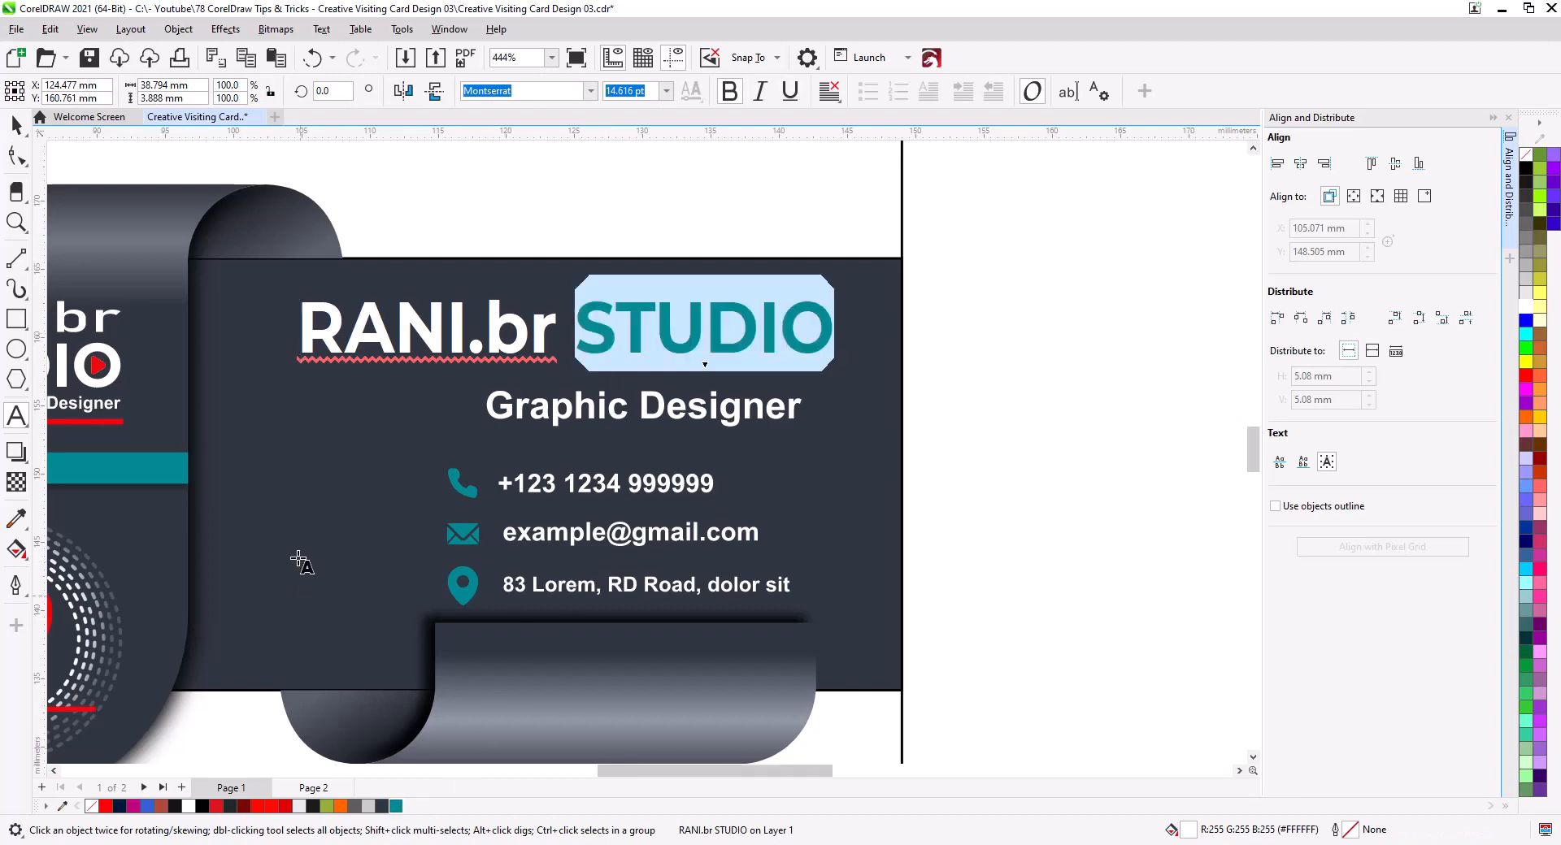
left_click(17, 126)
left_click(1024, 500)
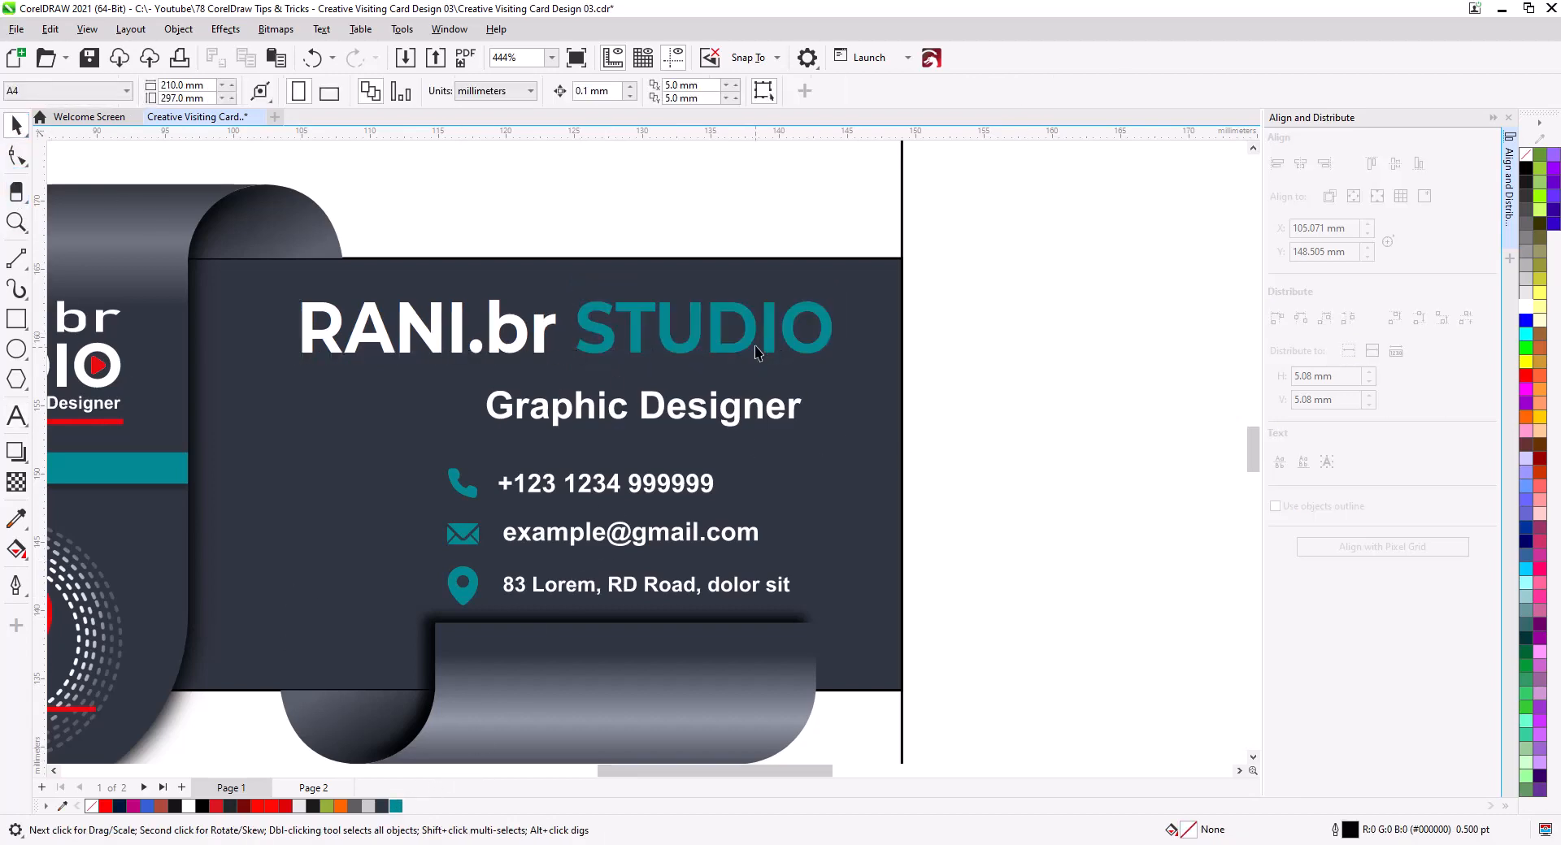
- Shrink the heading to about 31.6 mm wide, tuck the job title beneath it, and place both closer above the contact details
left_click(752, 348)
left_click_drag(839, 363, 795, 358)
left_click_drag(726, 411, 657, 388)
left_click(692, 348, "shift")
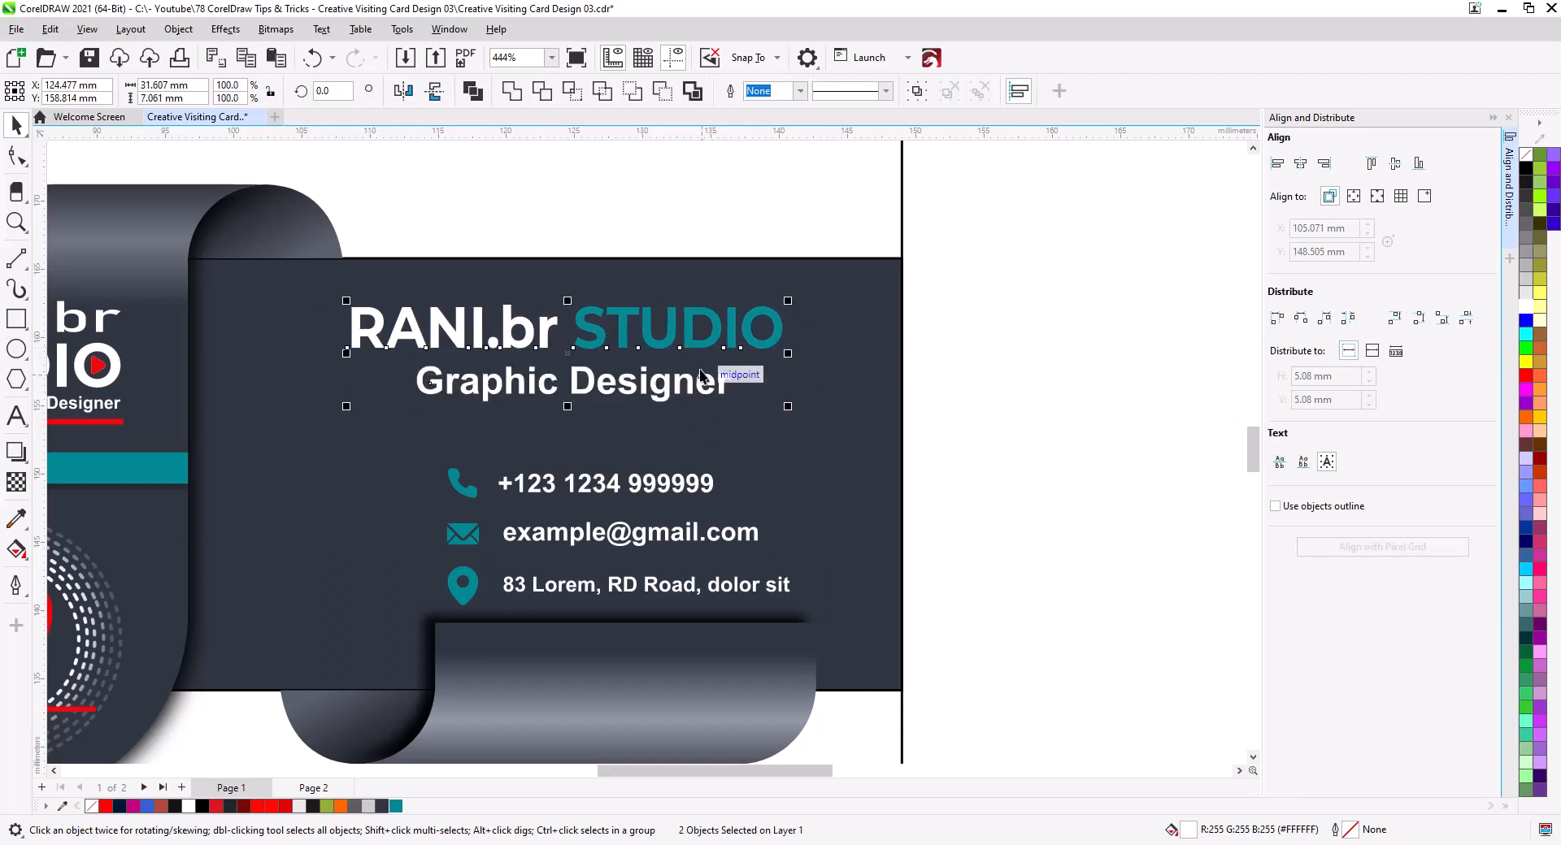
left_click_drag(653, 348, 709, 437)
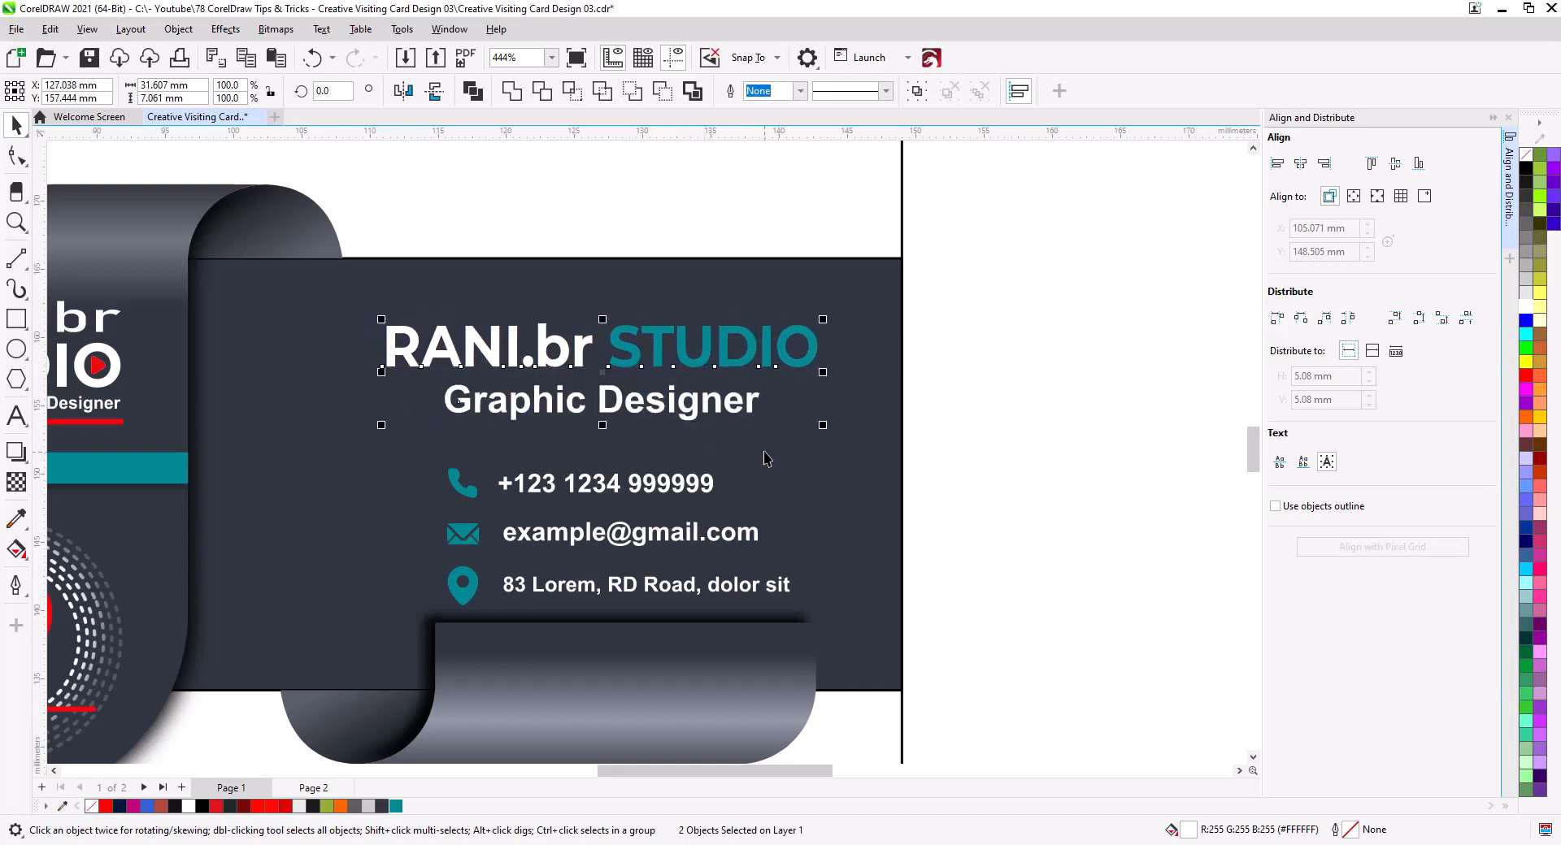
- Shift the heading, job title and contact details together about 1.4 mm toward the emblem column
scroll(937, 421, "down", 2)
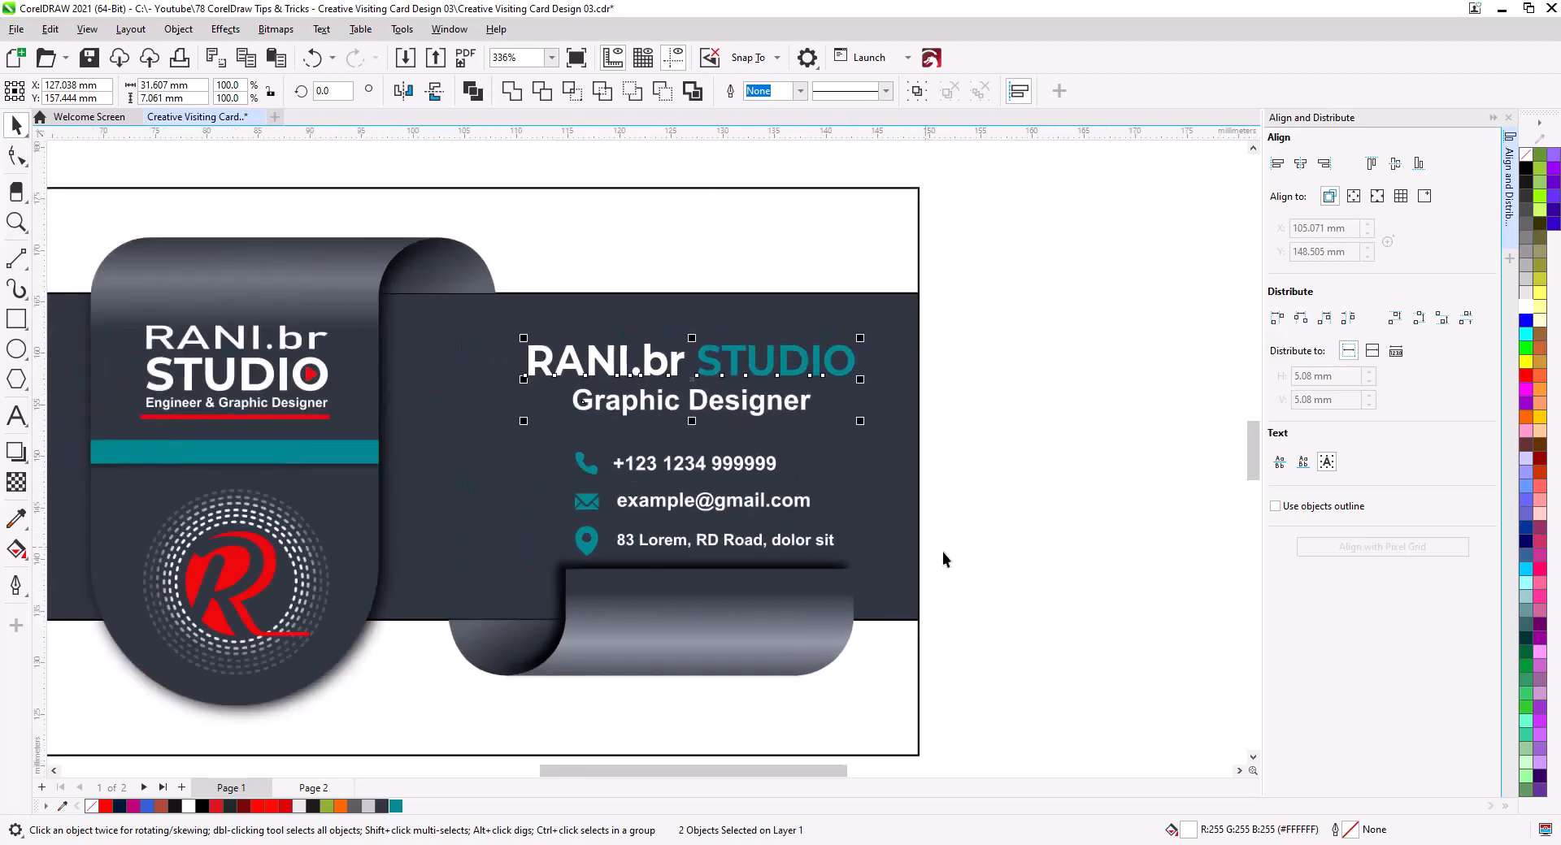
left_click(953, 492)
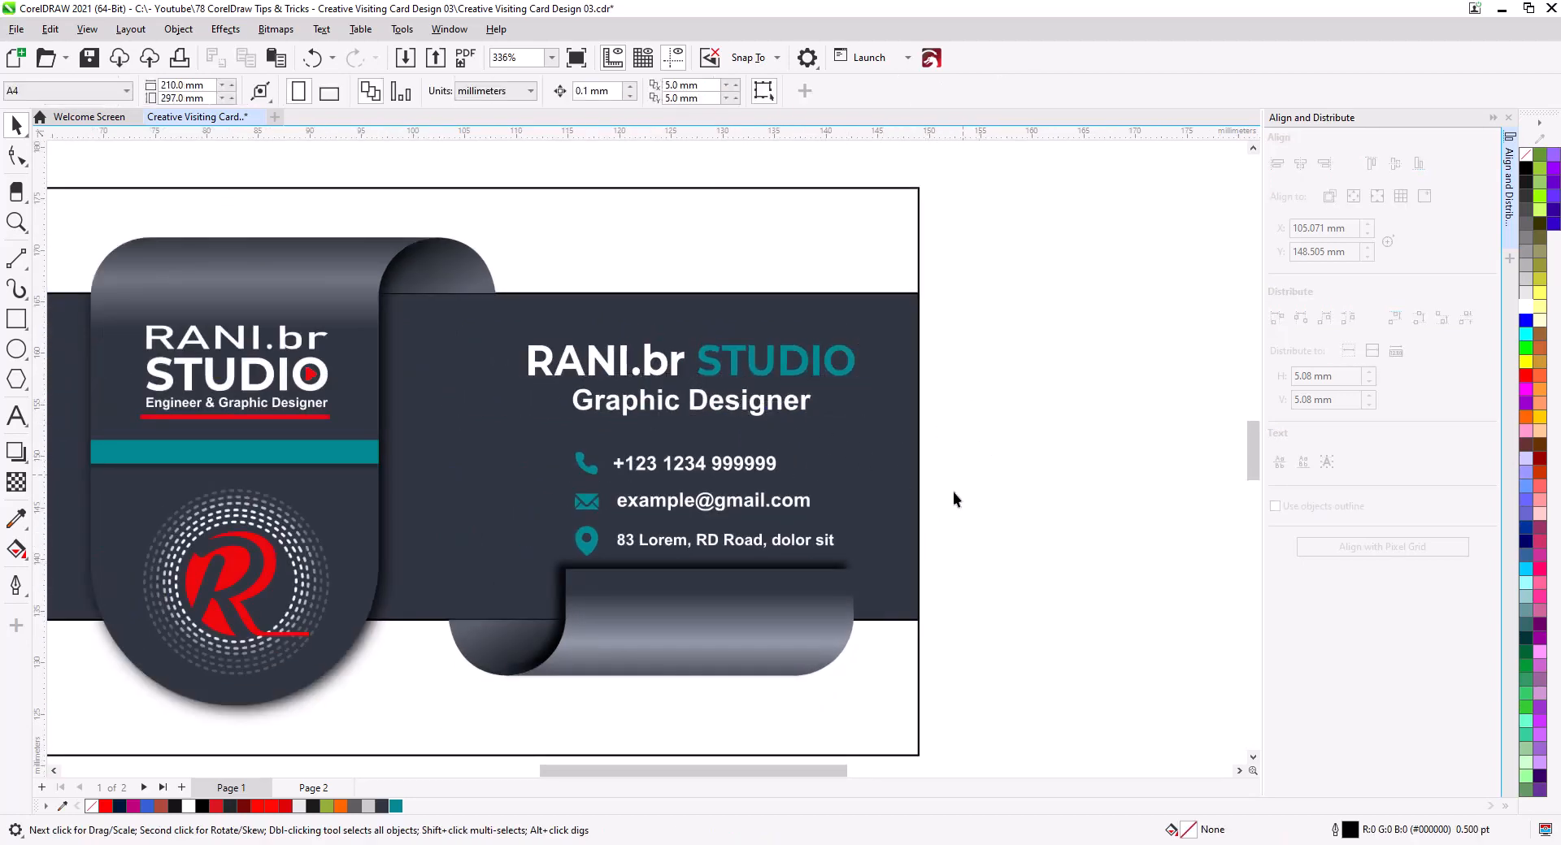
left_click_drag(924, 592, 508, 309)
left_click_drag(594, 550, 571, 549)
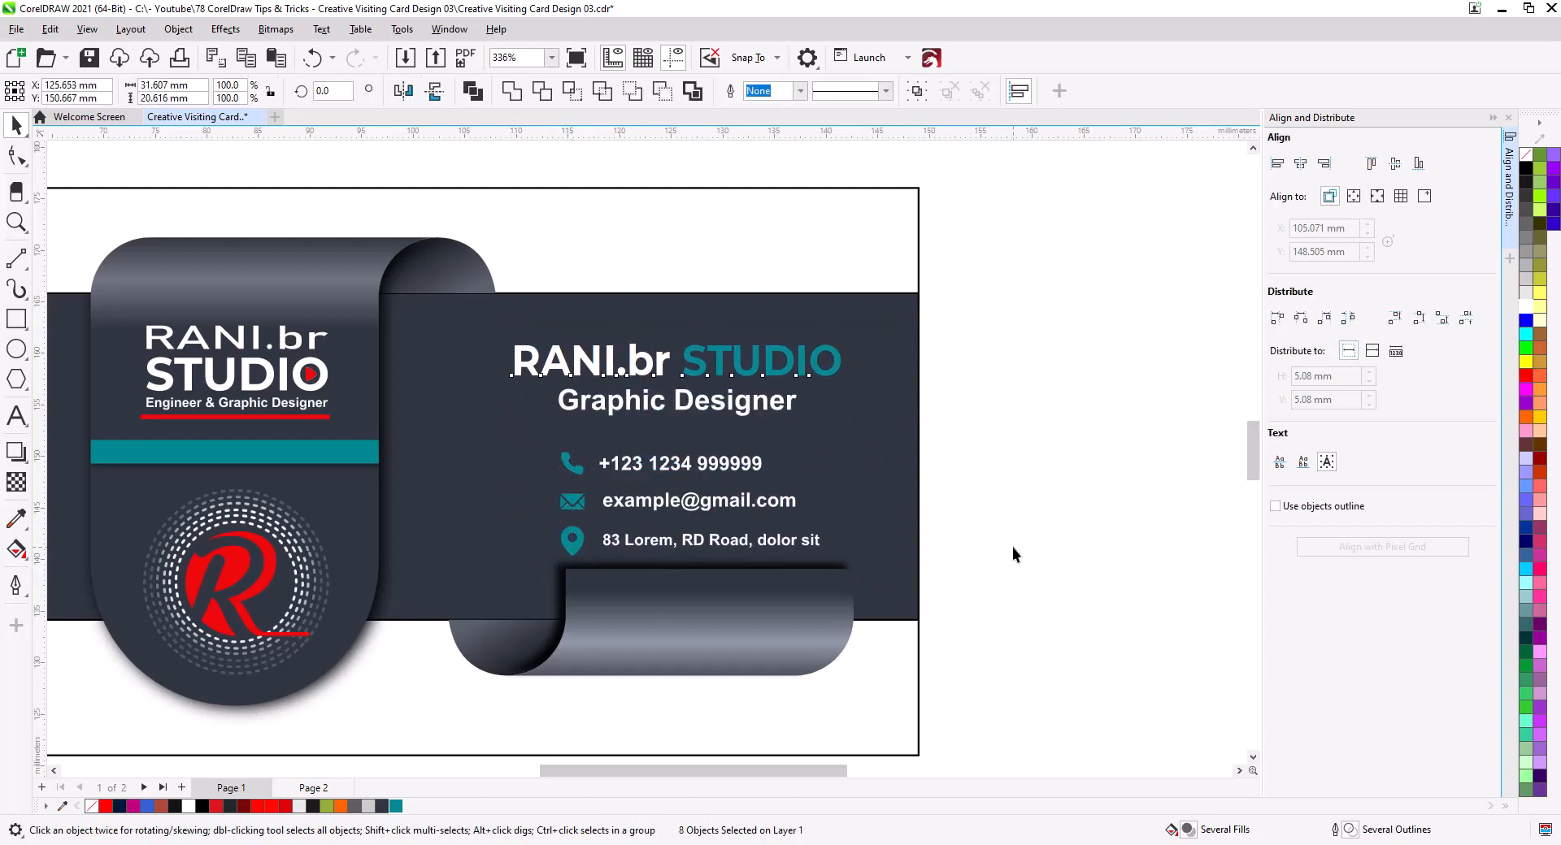
left_click(984, 548)
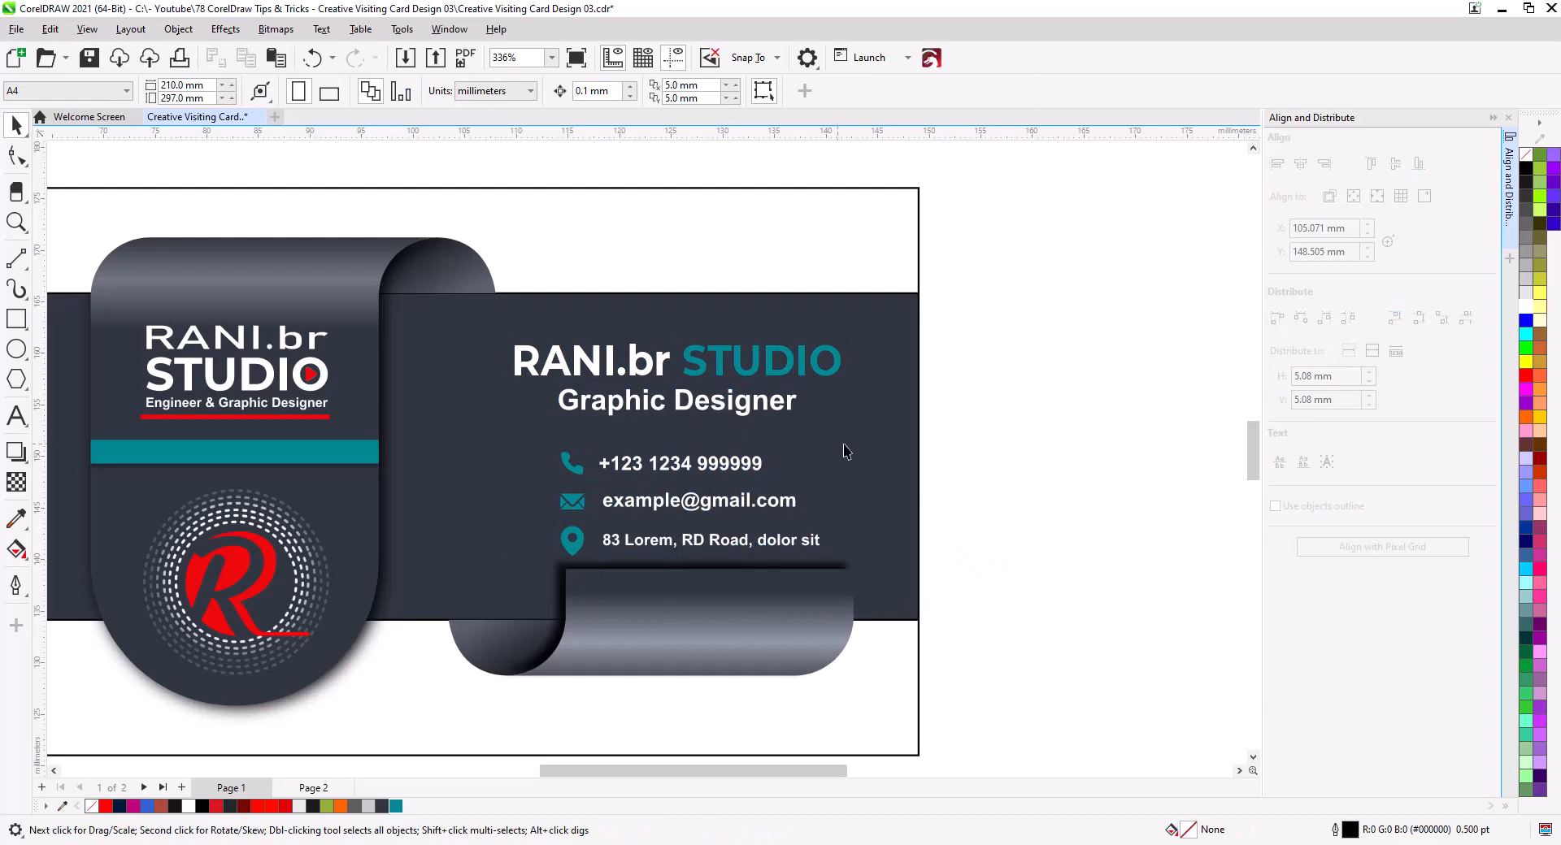
- Raise the heading and job title about 1.3 mm and slightly enlarge the contact details block below them
left_click_drag(845, 447, 506, 325)
left_click_drag(550, 375, 551, 359)
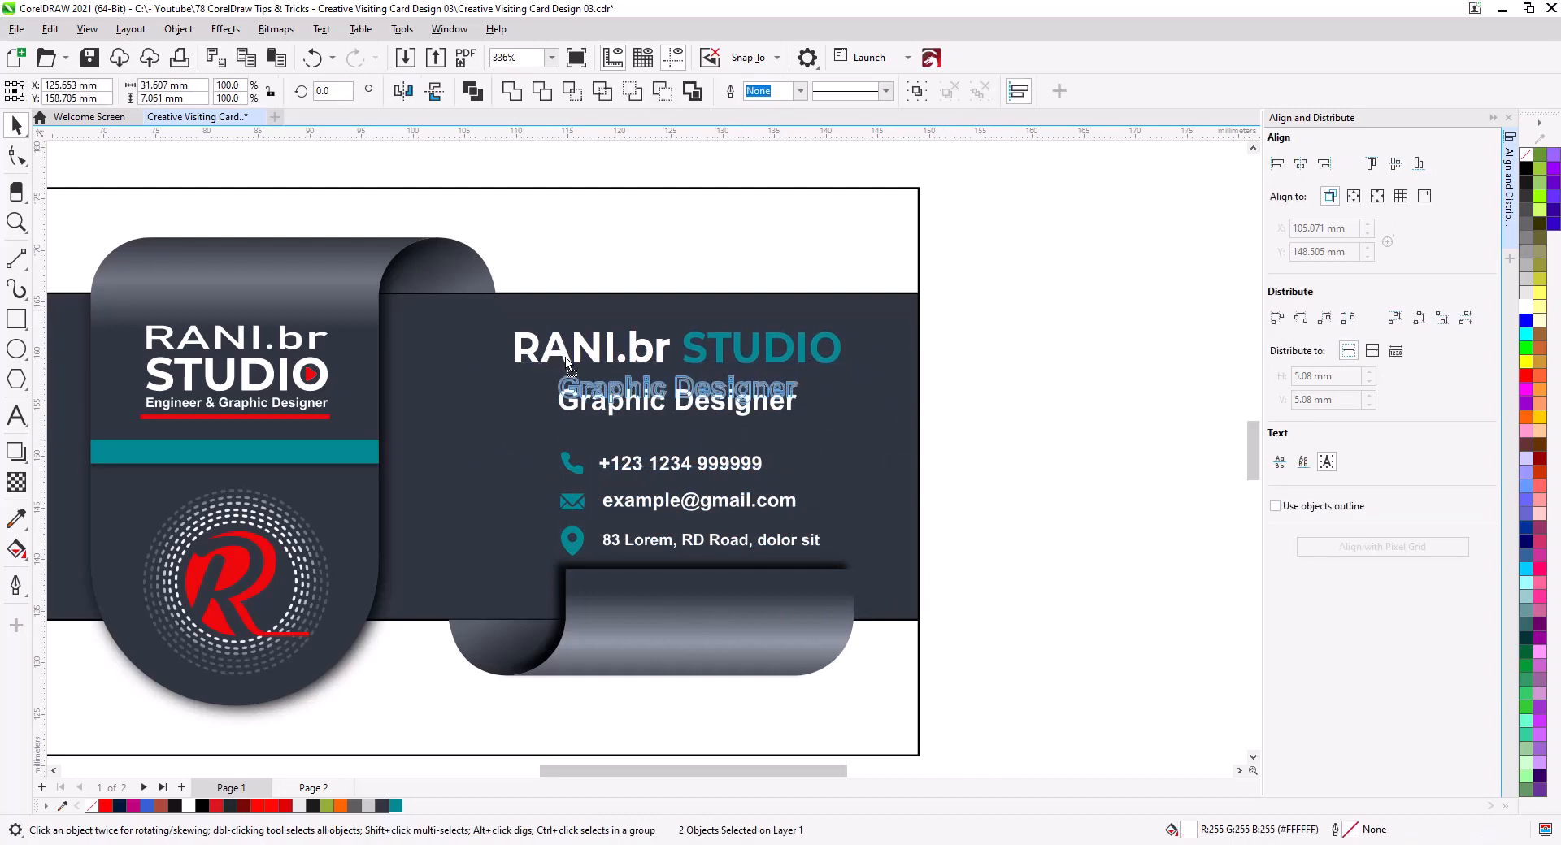
left_click_drag(923, 576, 491, 425)
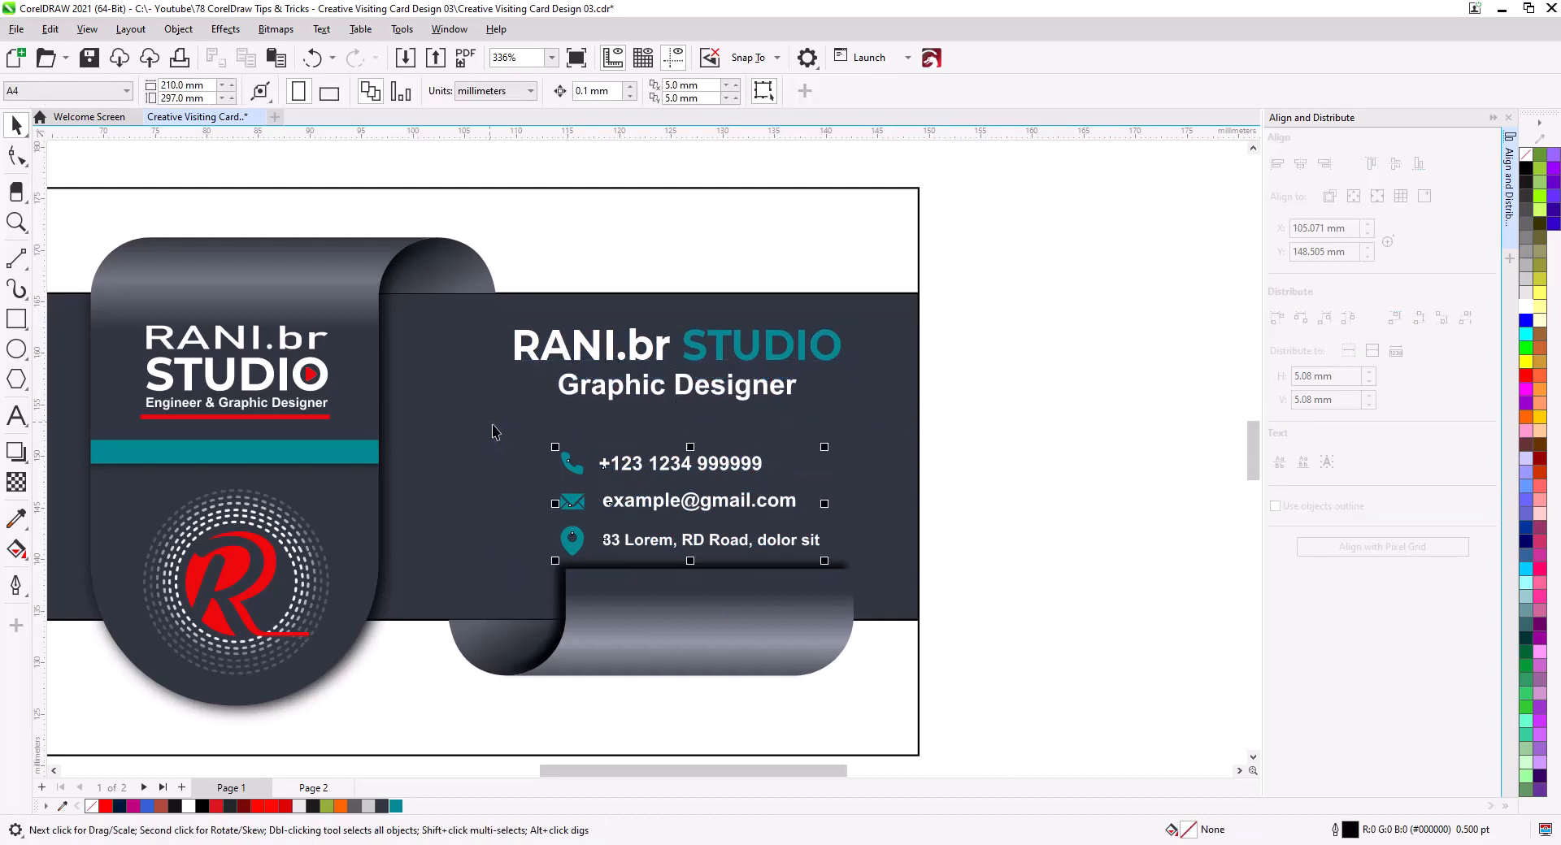
left_click_drag(828, 446, 844, 439)
key("Escape")
- Align the wordmark, R emblem and teal strip in the column on a common vertical center line
left_click_drag(483, 490, 759, 491)
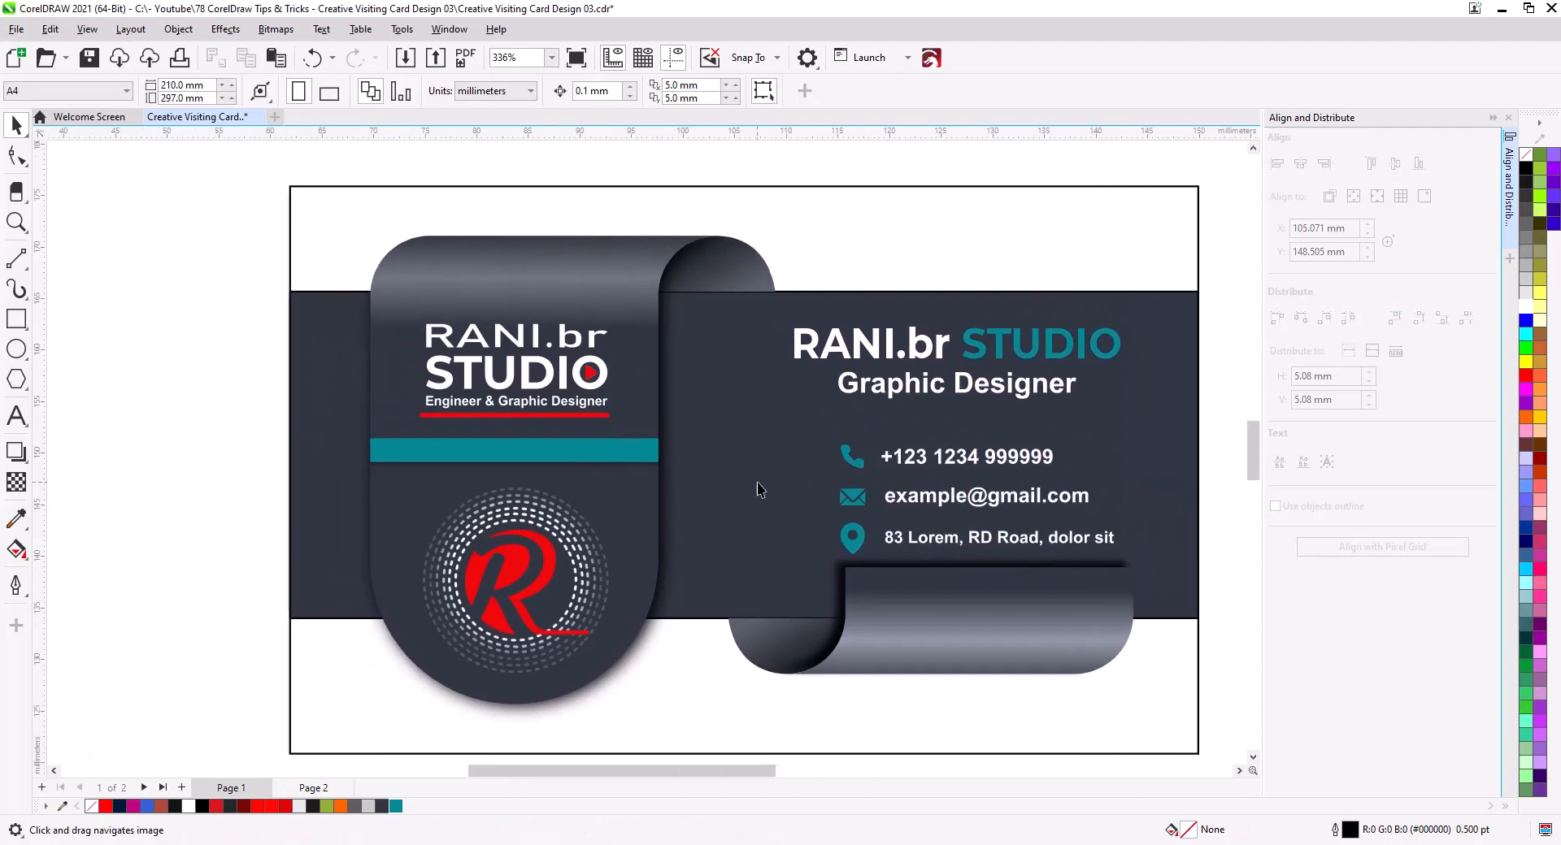
scroll(618, 532, "up", 1)
left_click(337, 400)
key("Escape")
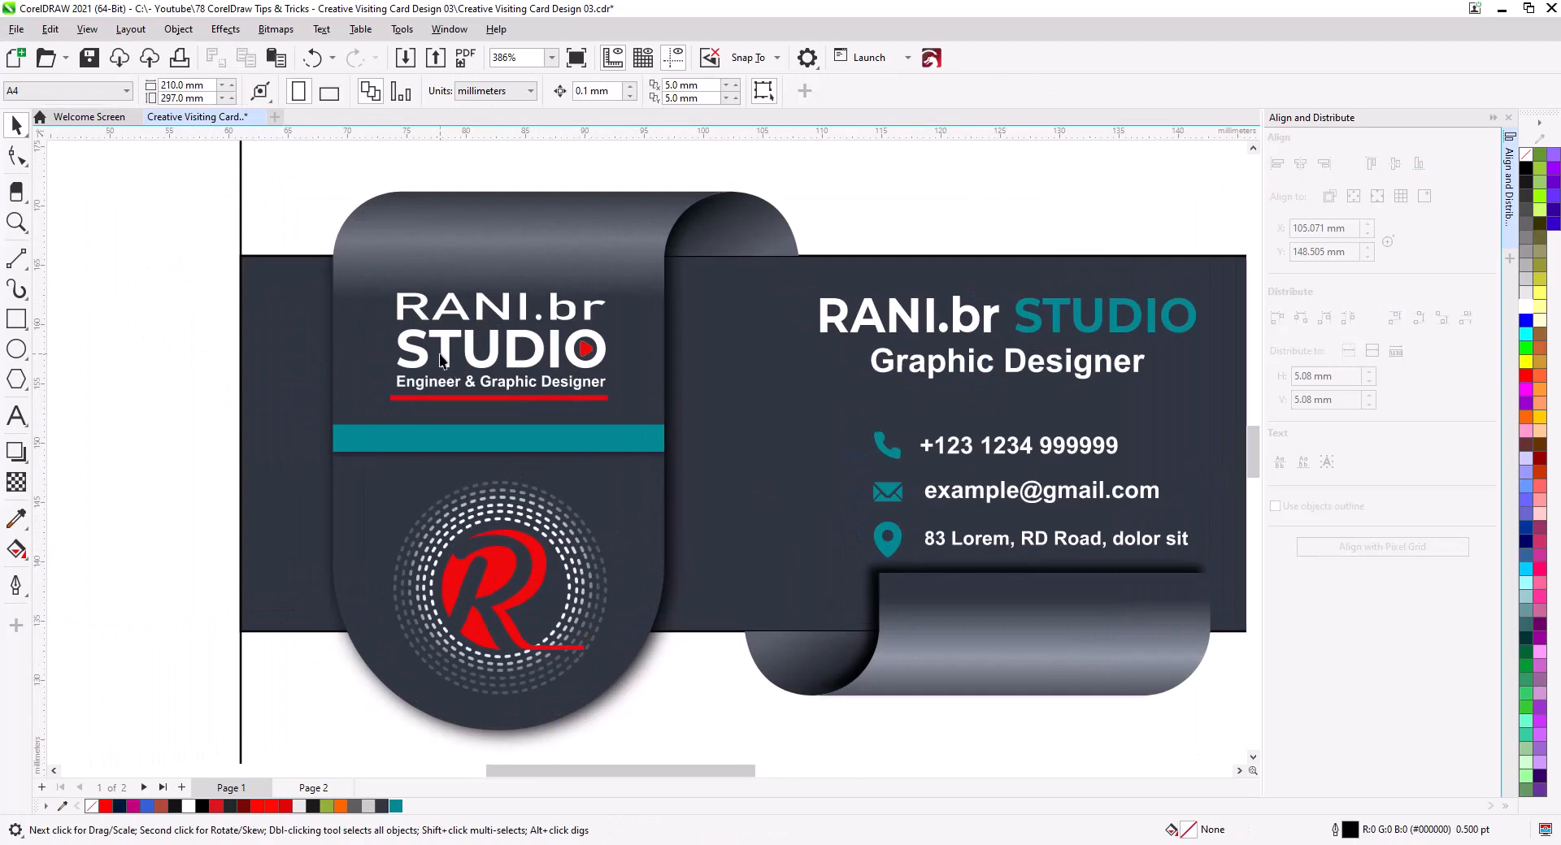
left_click(451, 363)
left_click(507, 569, "shift")
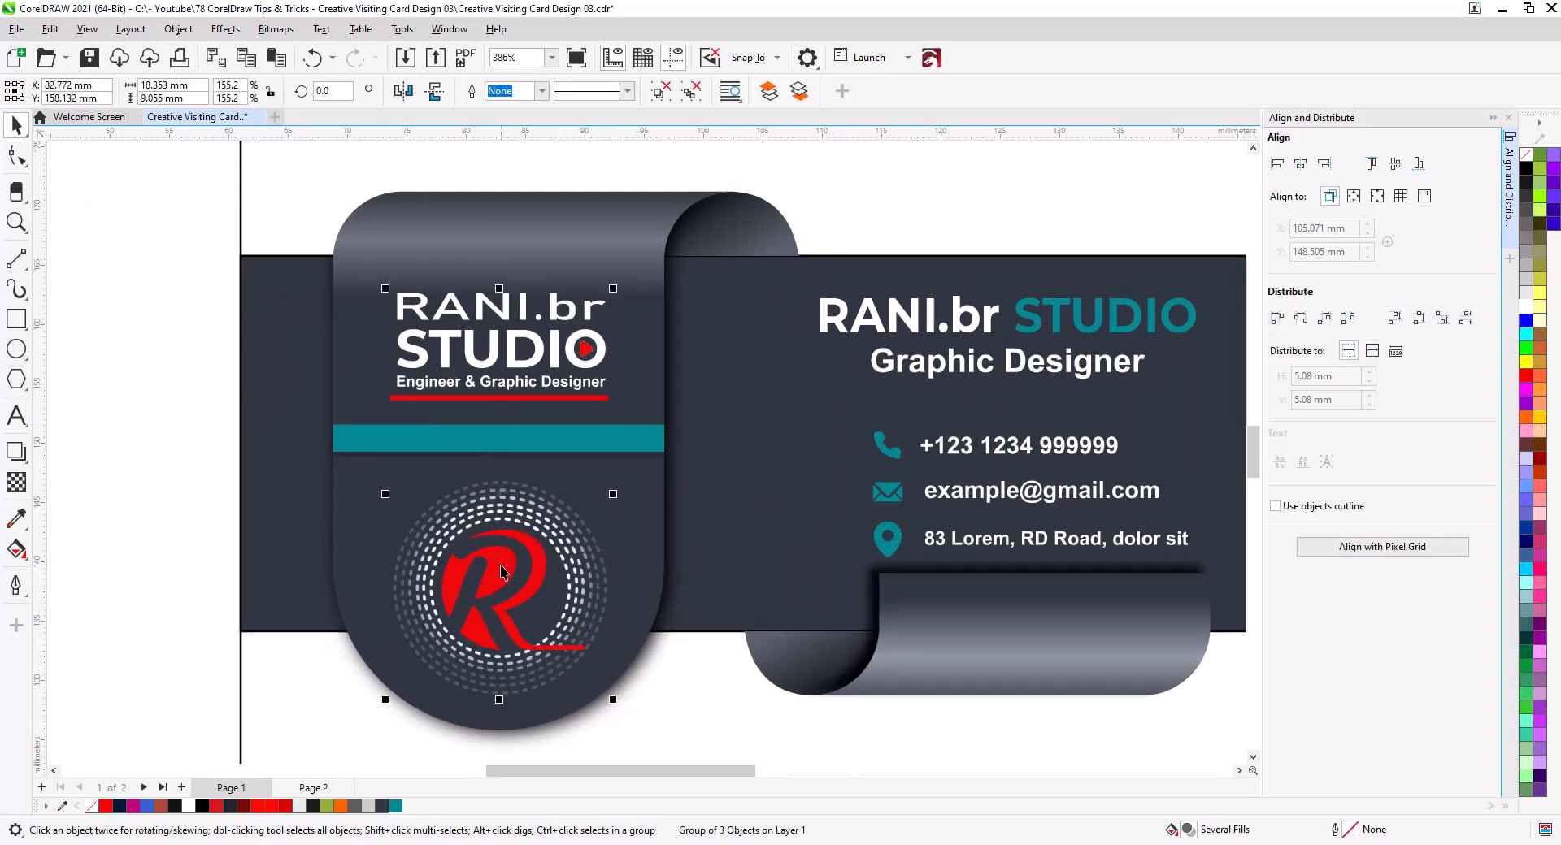
left_click(529, 440, "shift")
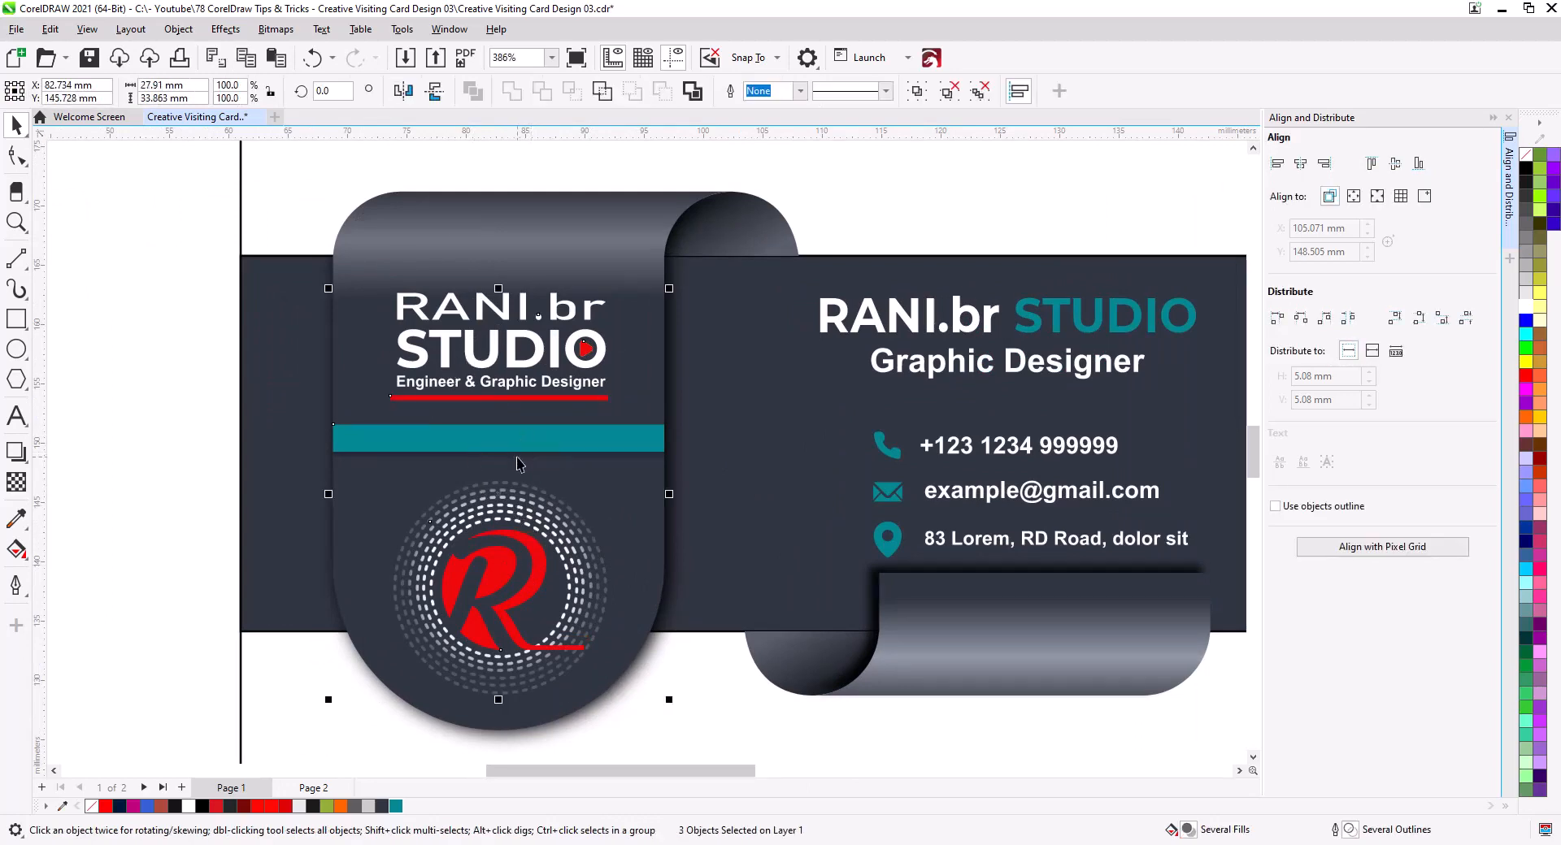
left_click(1301, 165)
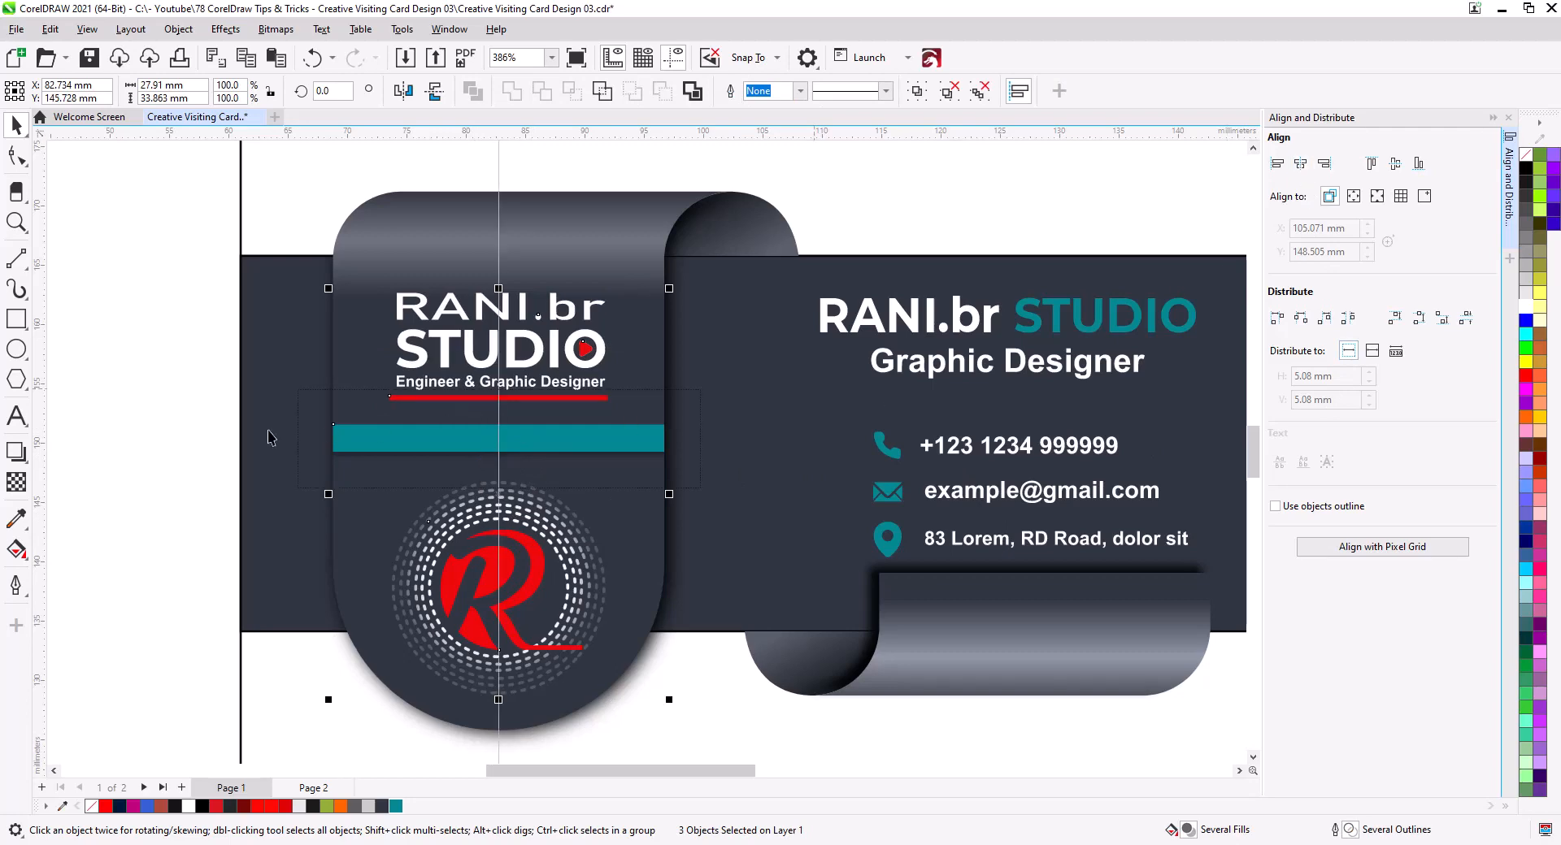
left_click(210, 443)
- Lower the teal strip slightly, the R emblem by about 0.7 mm and the wordmark by about 0.3 mm within the column
left_click(492, 572)
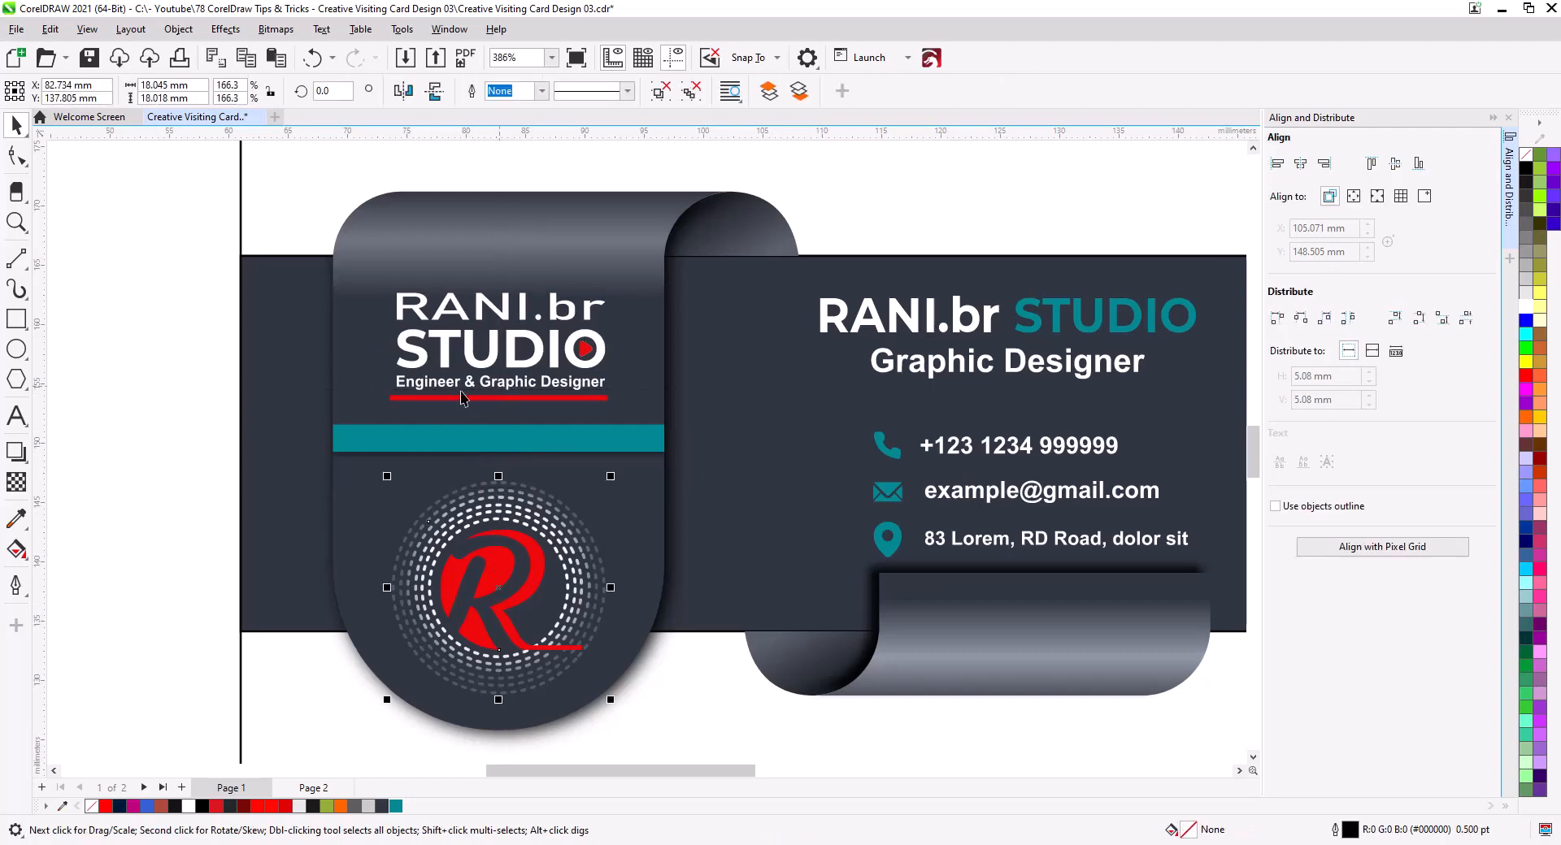
left_click(537, 447)
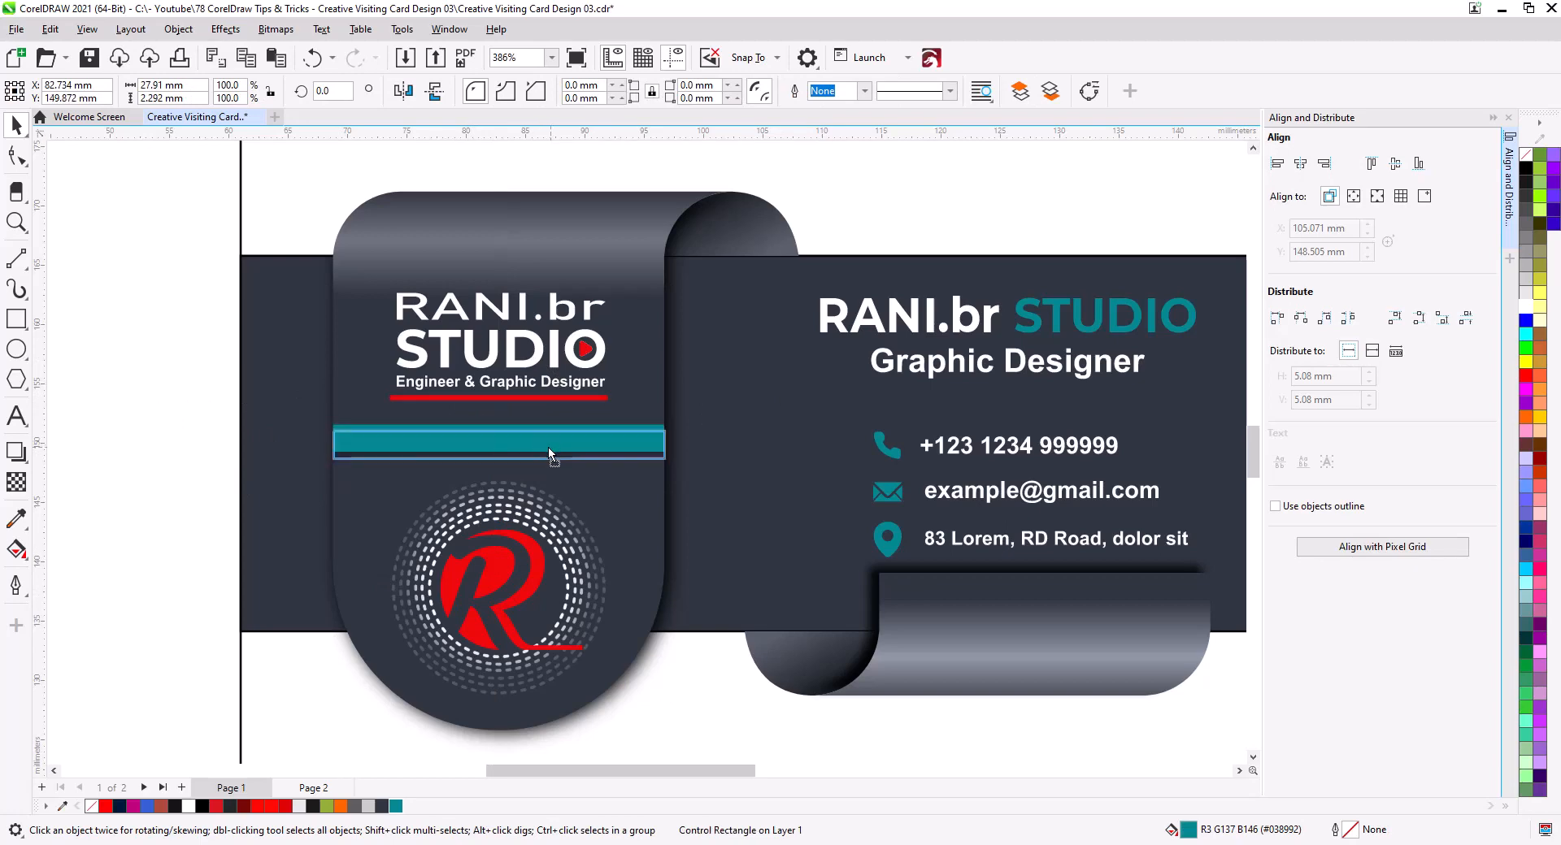
left_click(537, 567)
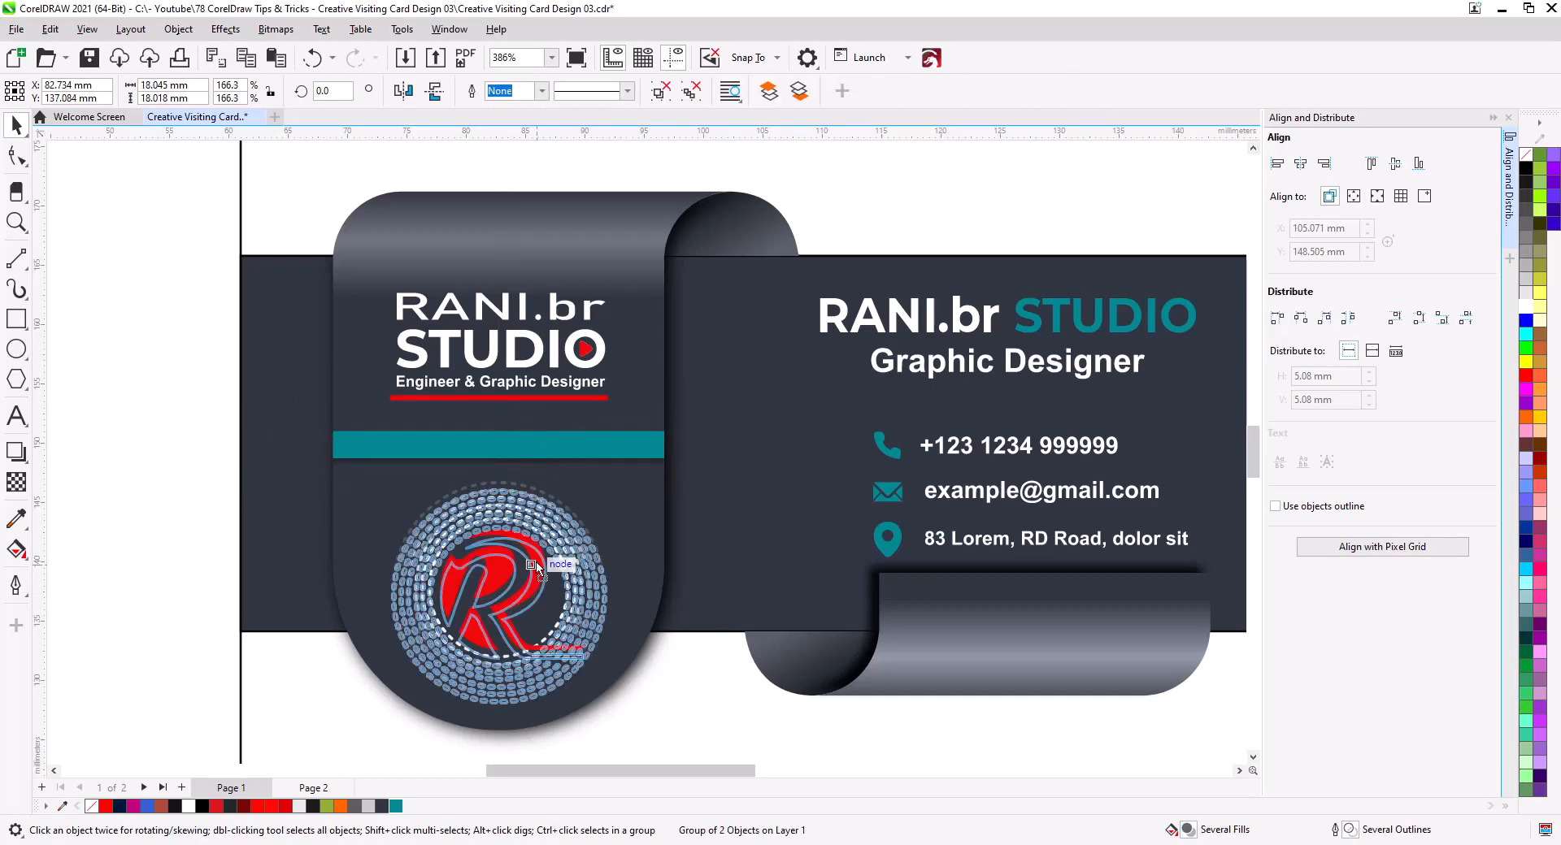
left_click(542, 370)
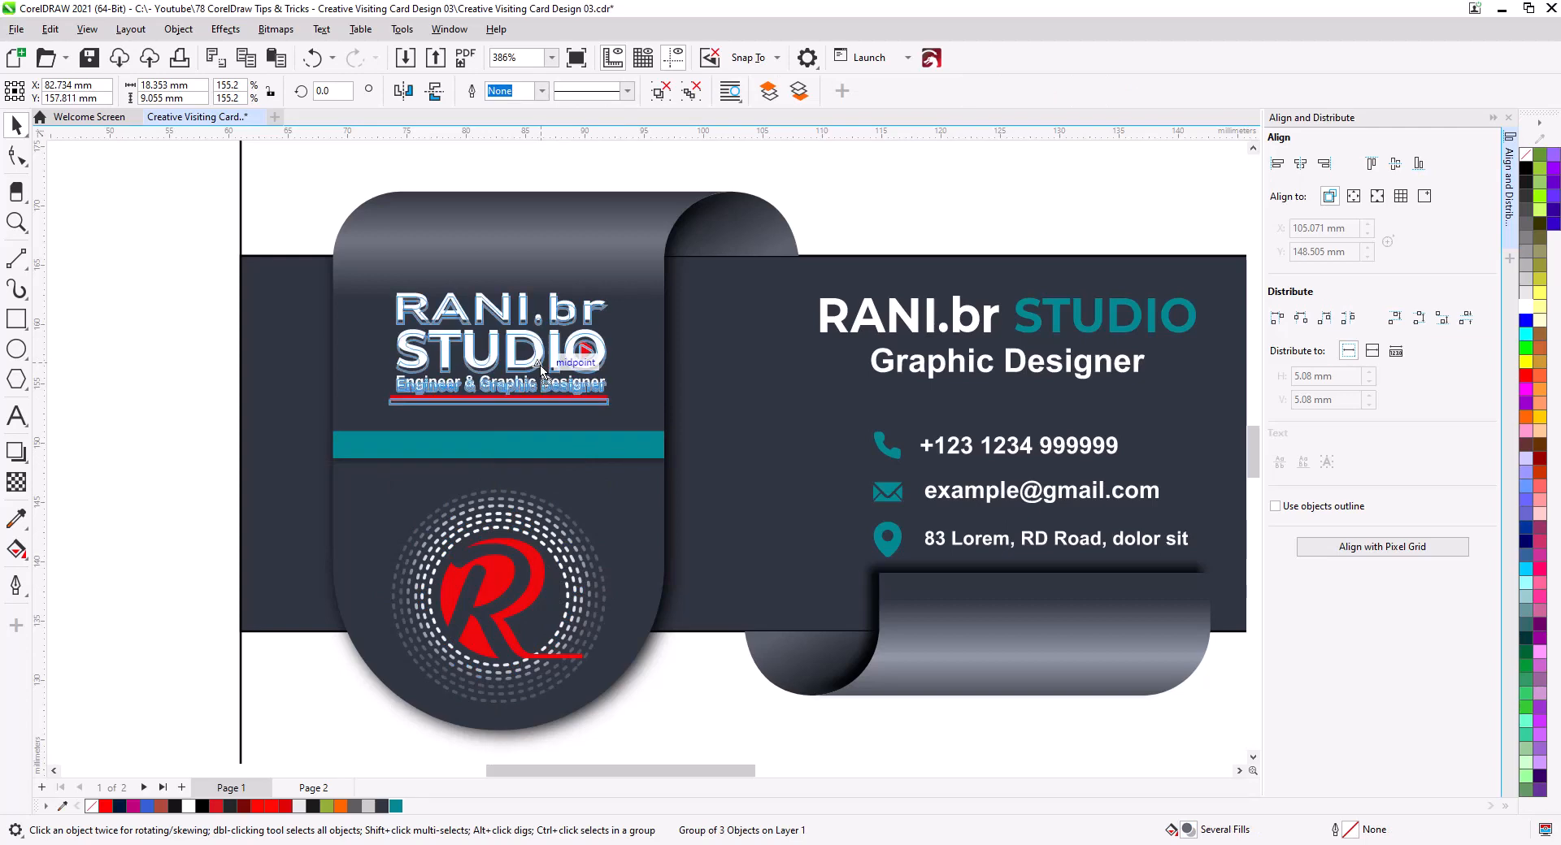
scroll(521, 471, "up", 4)
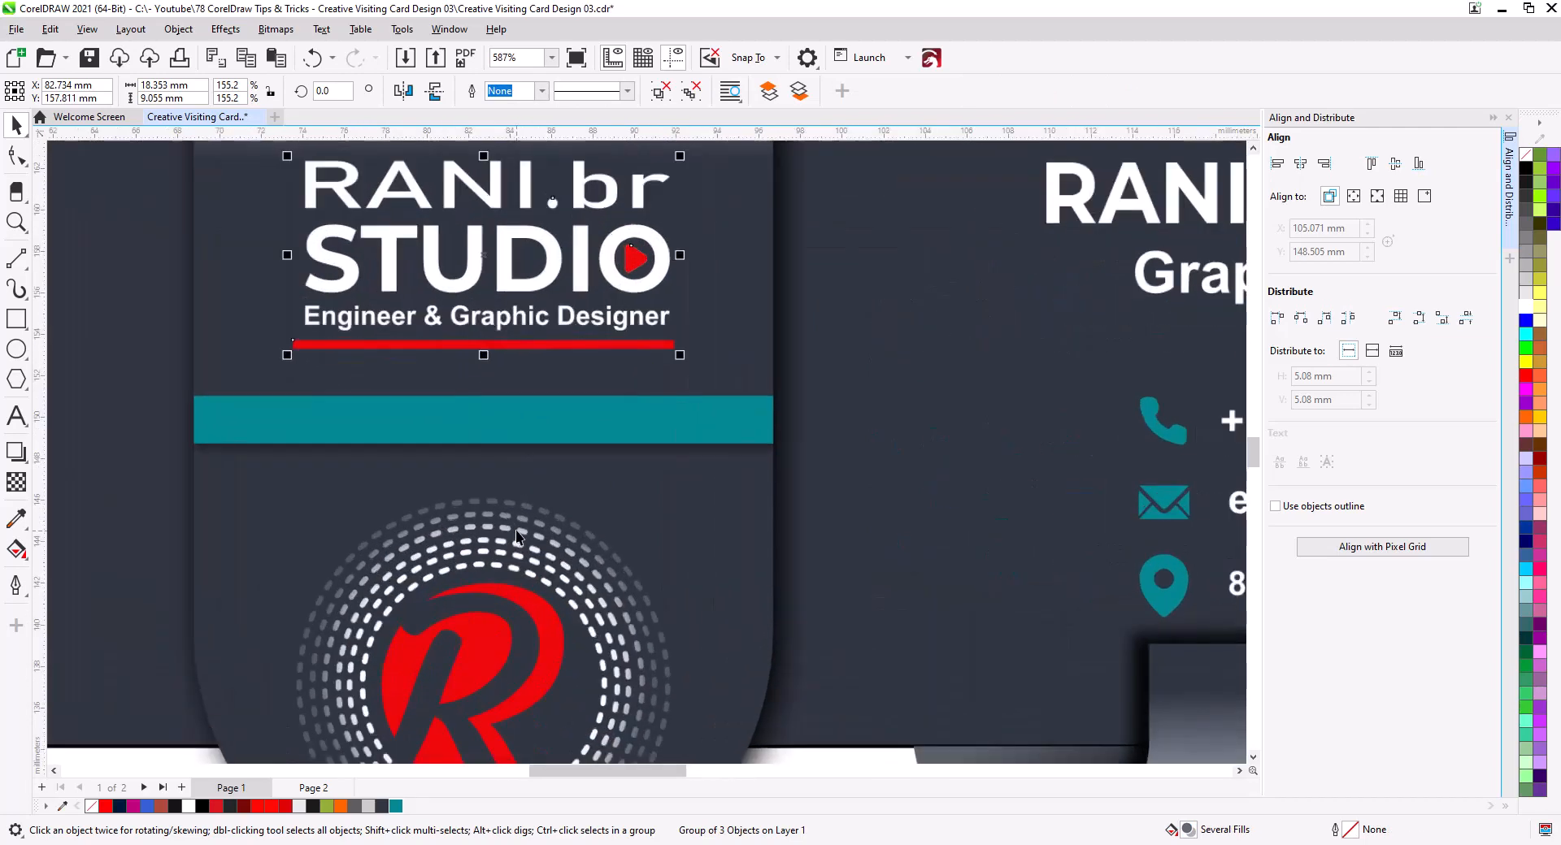
- Sample the strip's teal and apply it to the red R emblem, the wordmark's underline and its play triangle
left_click(29, 525)
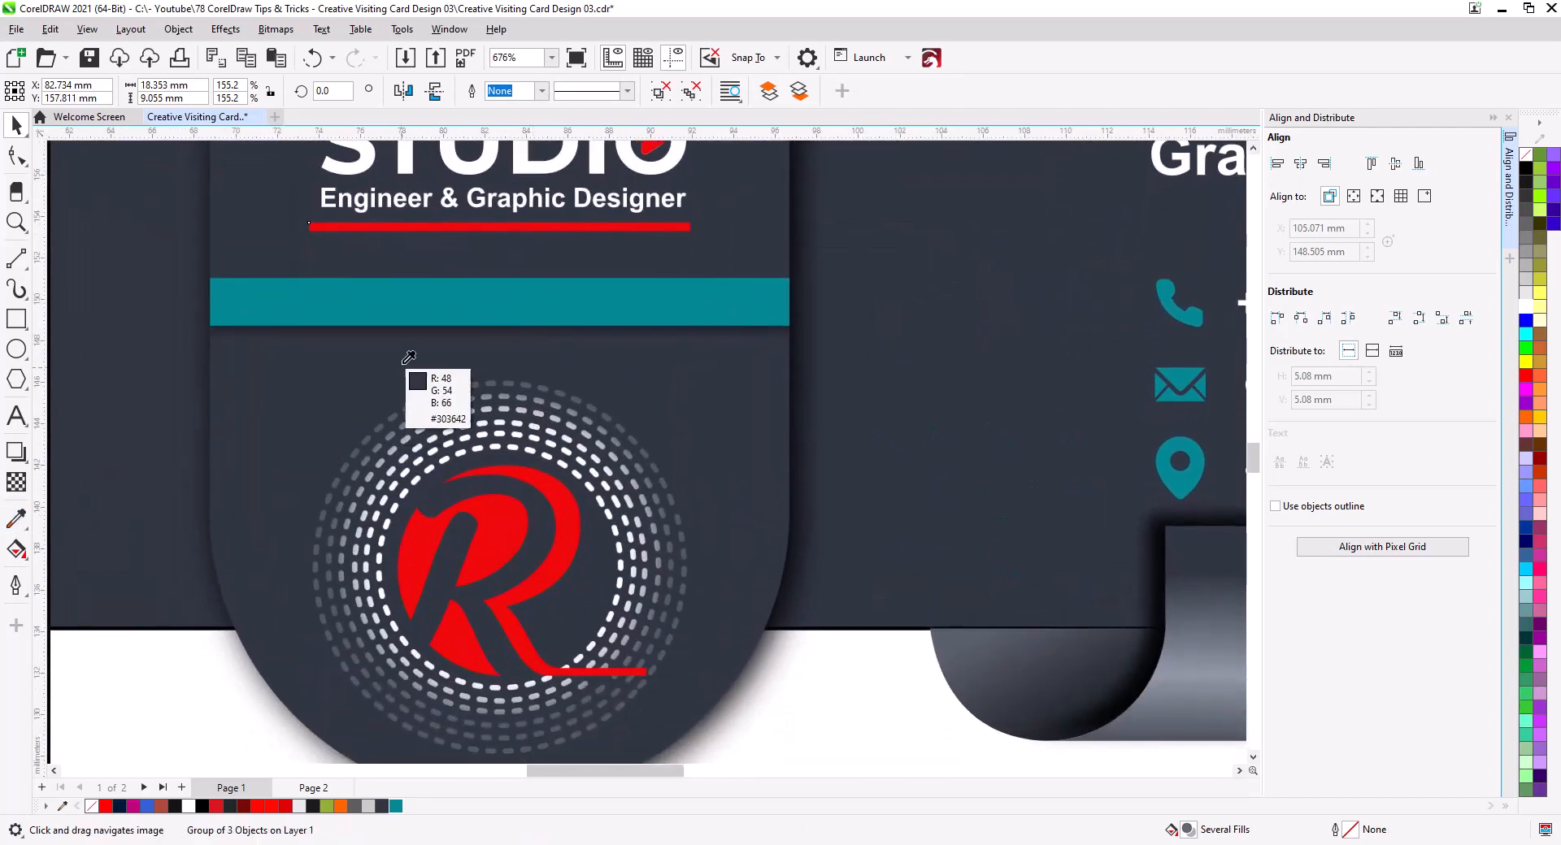
left_click(417, 304)
left_click(497, 518)
left_click_drag(507, 329, 521, 544)
scroll(673, 451, "up", 3)
left_click(706, 424)
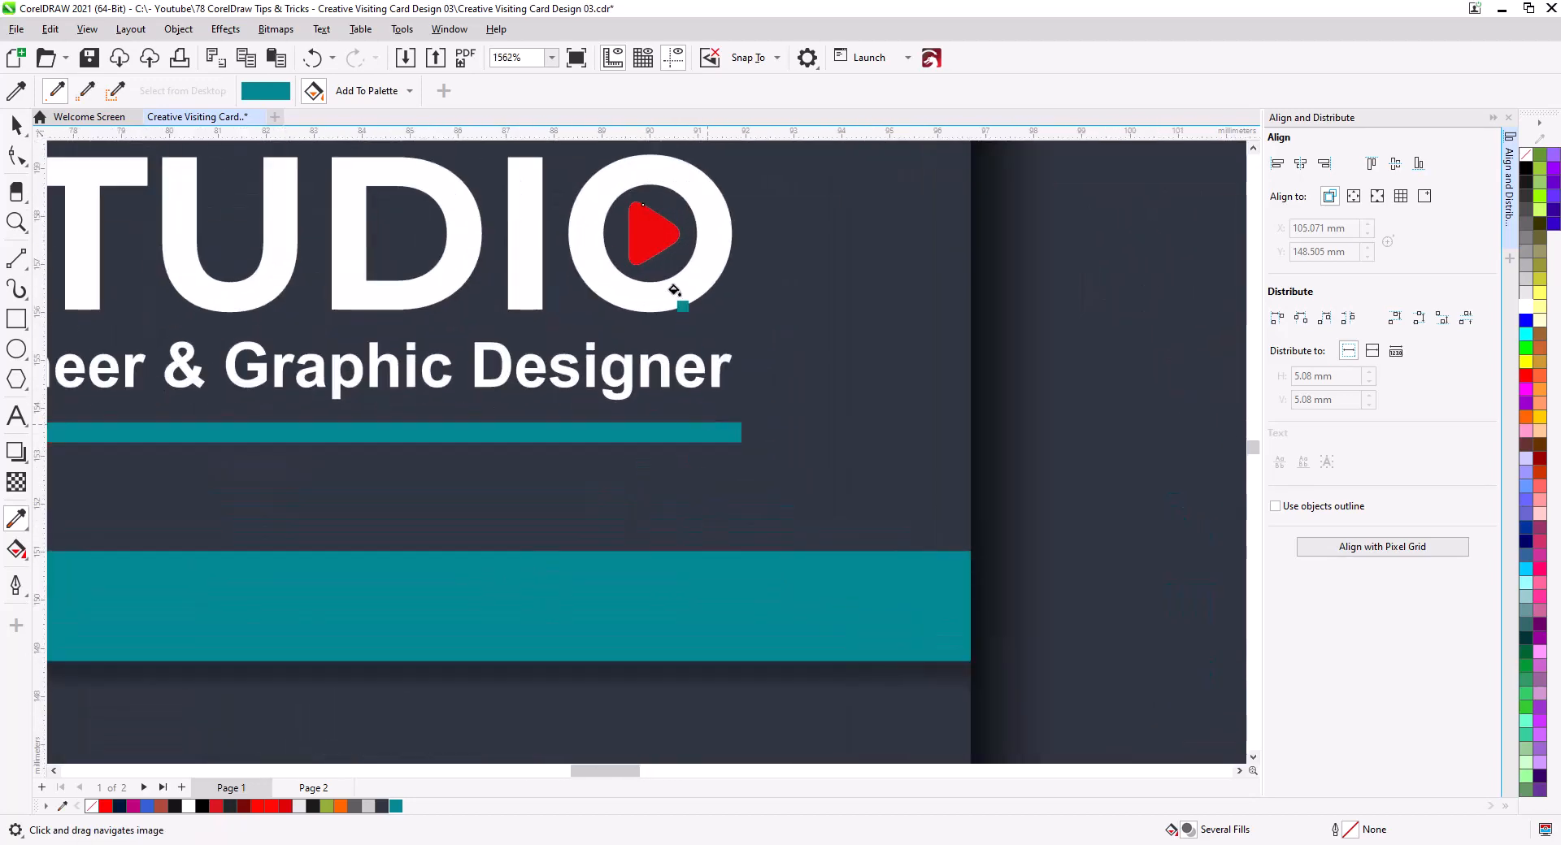
left_click(632, 218)
scroll(617, 407, "down", 5)
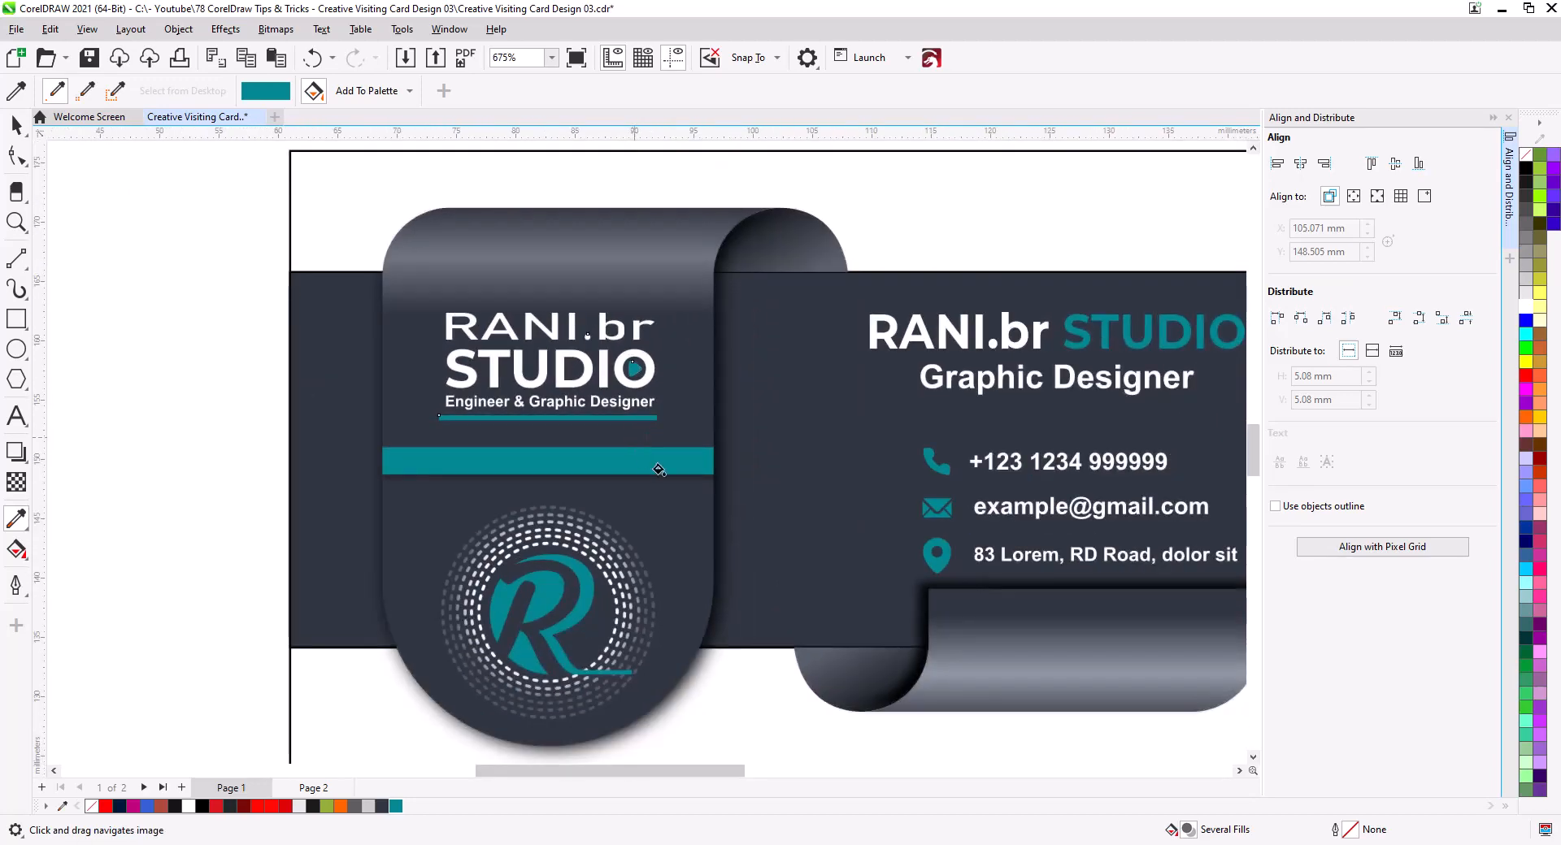
left_click_drag(548, 423, 533, 406)
left_click(15, 126)
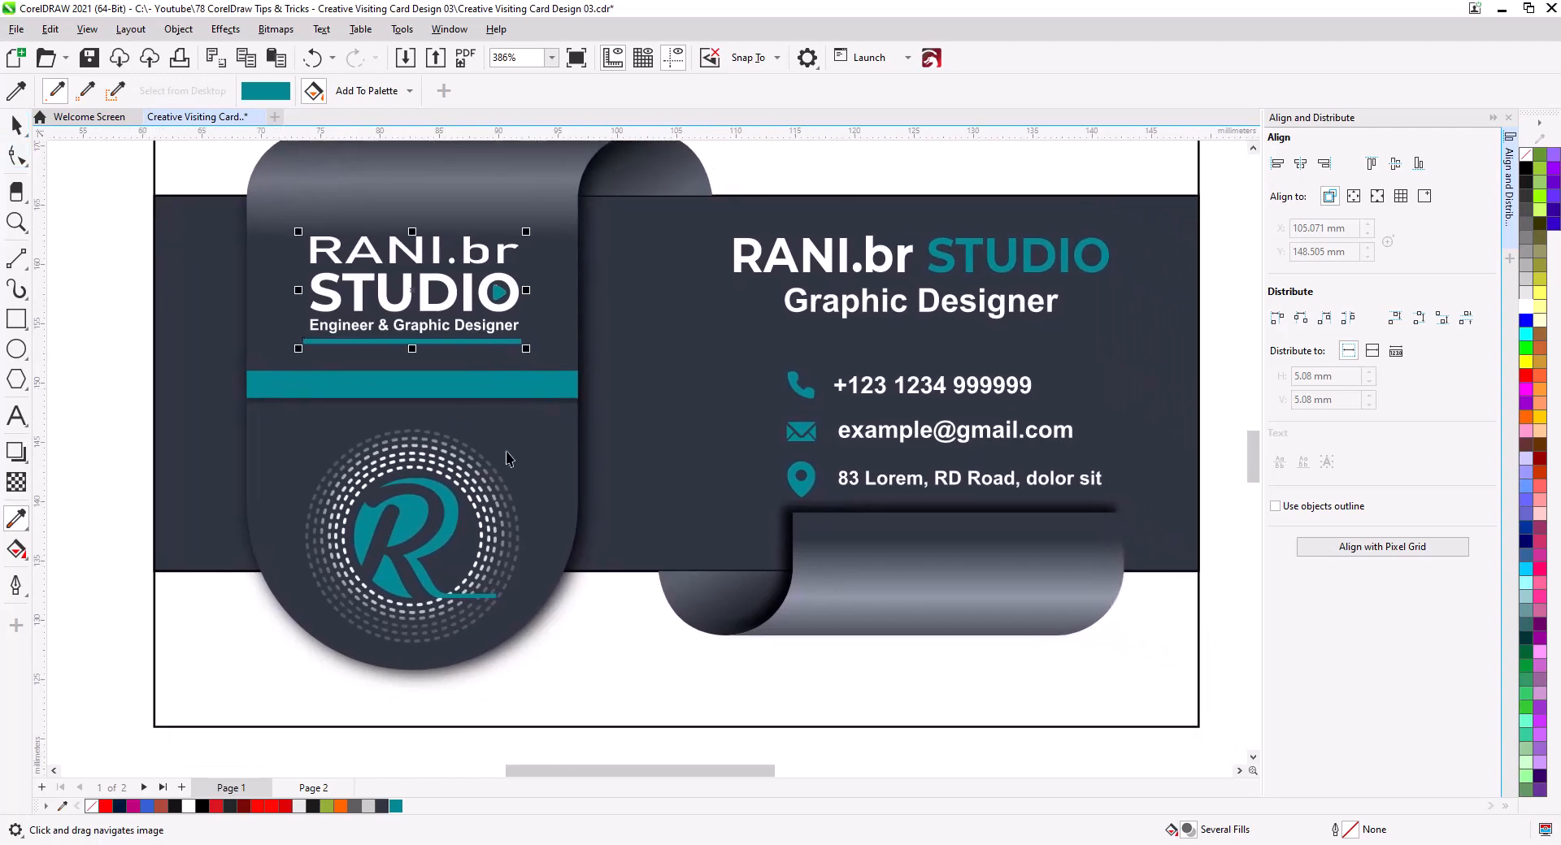
- Ungroup the card's ribbon and band artwork and select only the front flap of the lower ribbon
scroll(732, 536, "down", 2)
left_click_drag(783, 563, 746, 553)
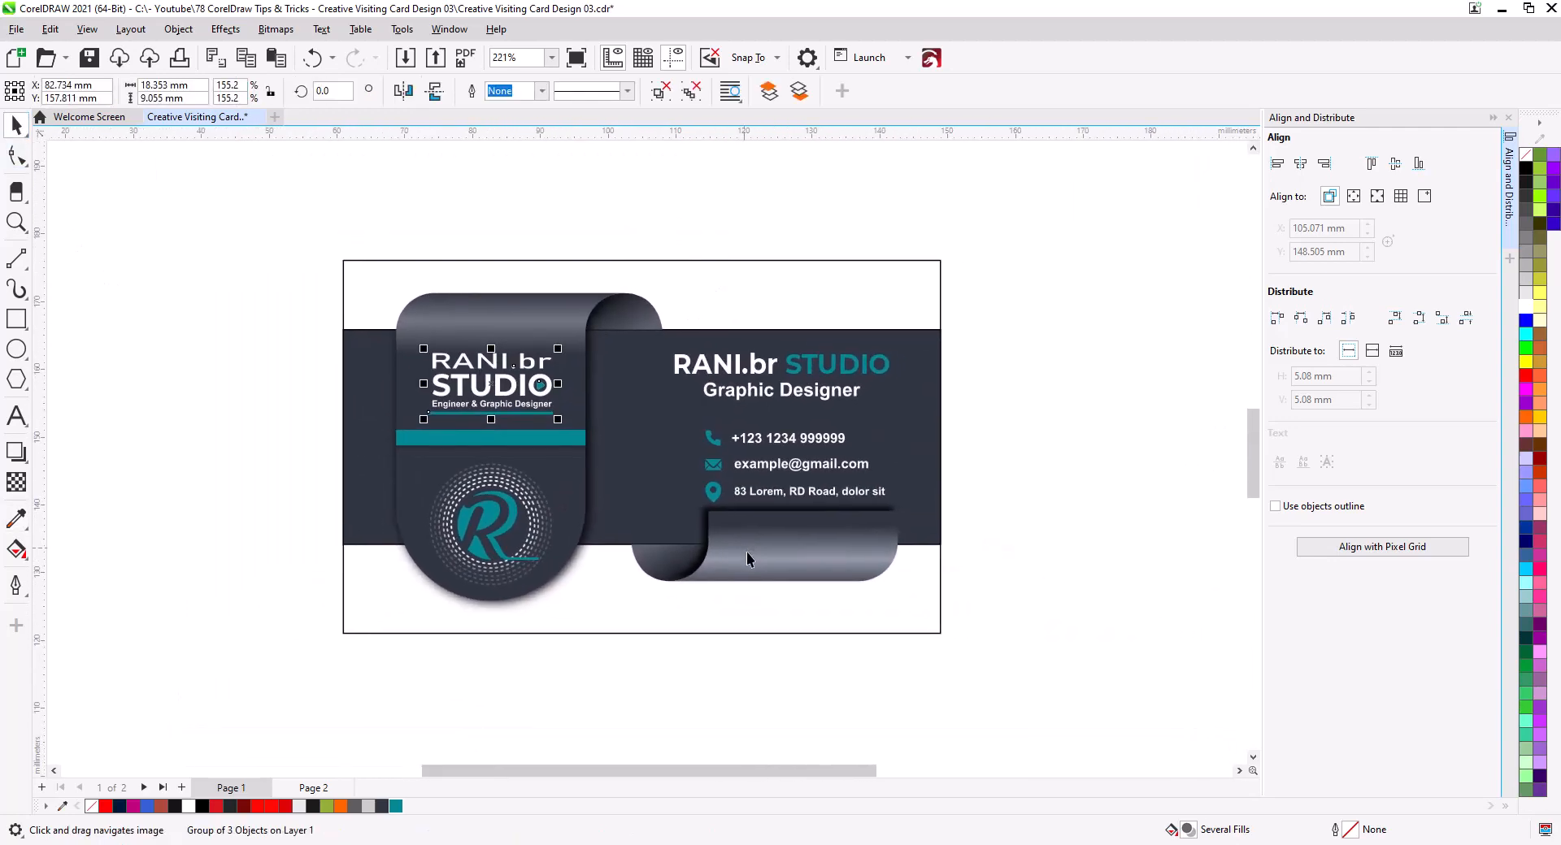
left_click(774, 567)
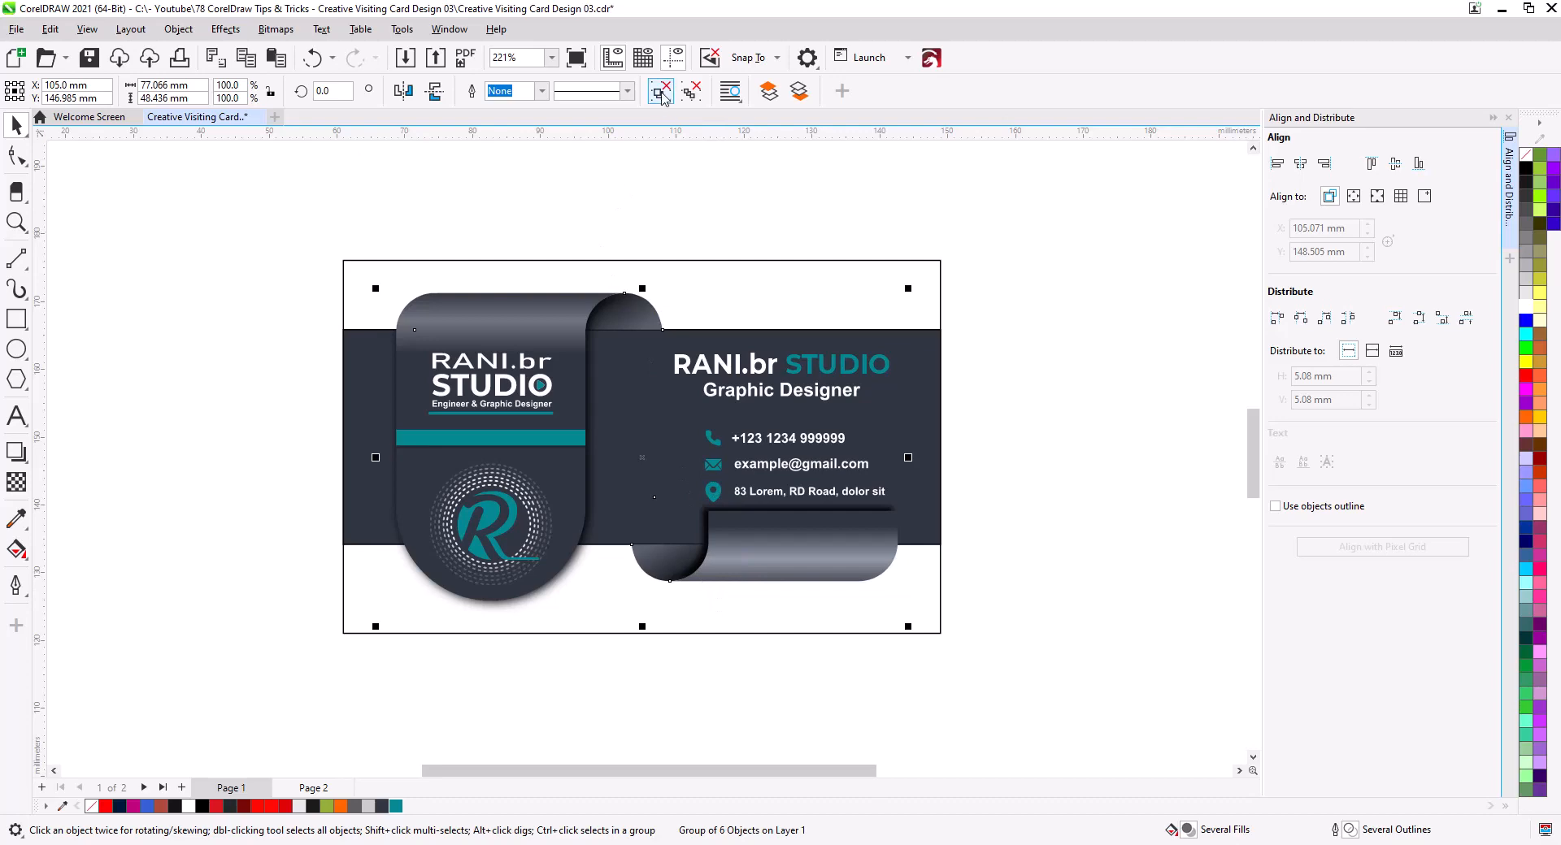
left_click(768, 573, "ctrl")
scroll(788, 588, "up", 3)
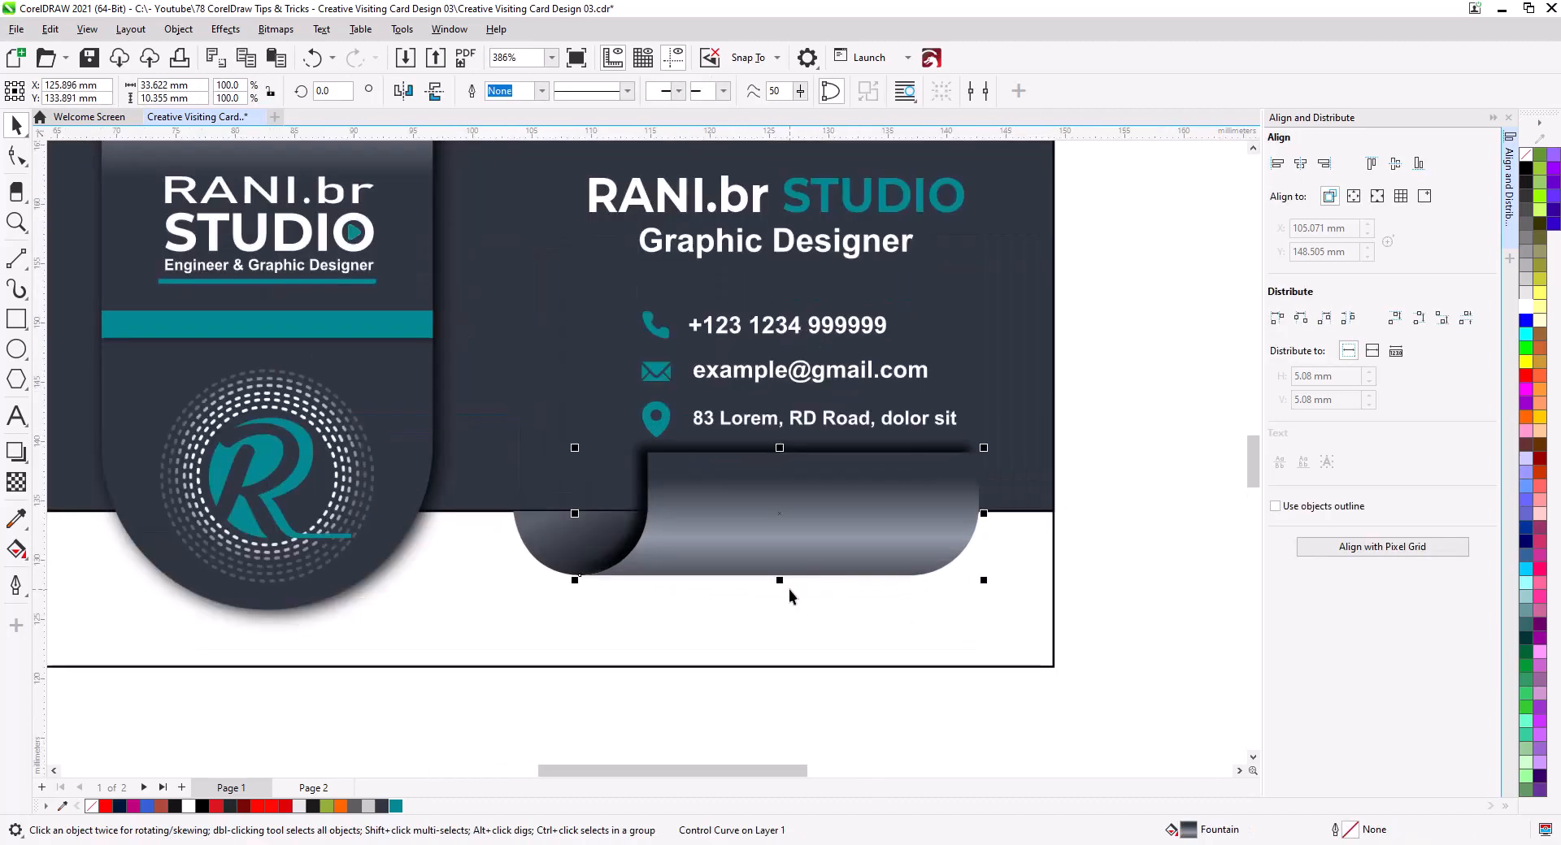
- Compress the lower ribbon flap's fountain fill toward its bottom edge, with the dark stop placed at the band's lower edge
left_click(18, 555)
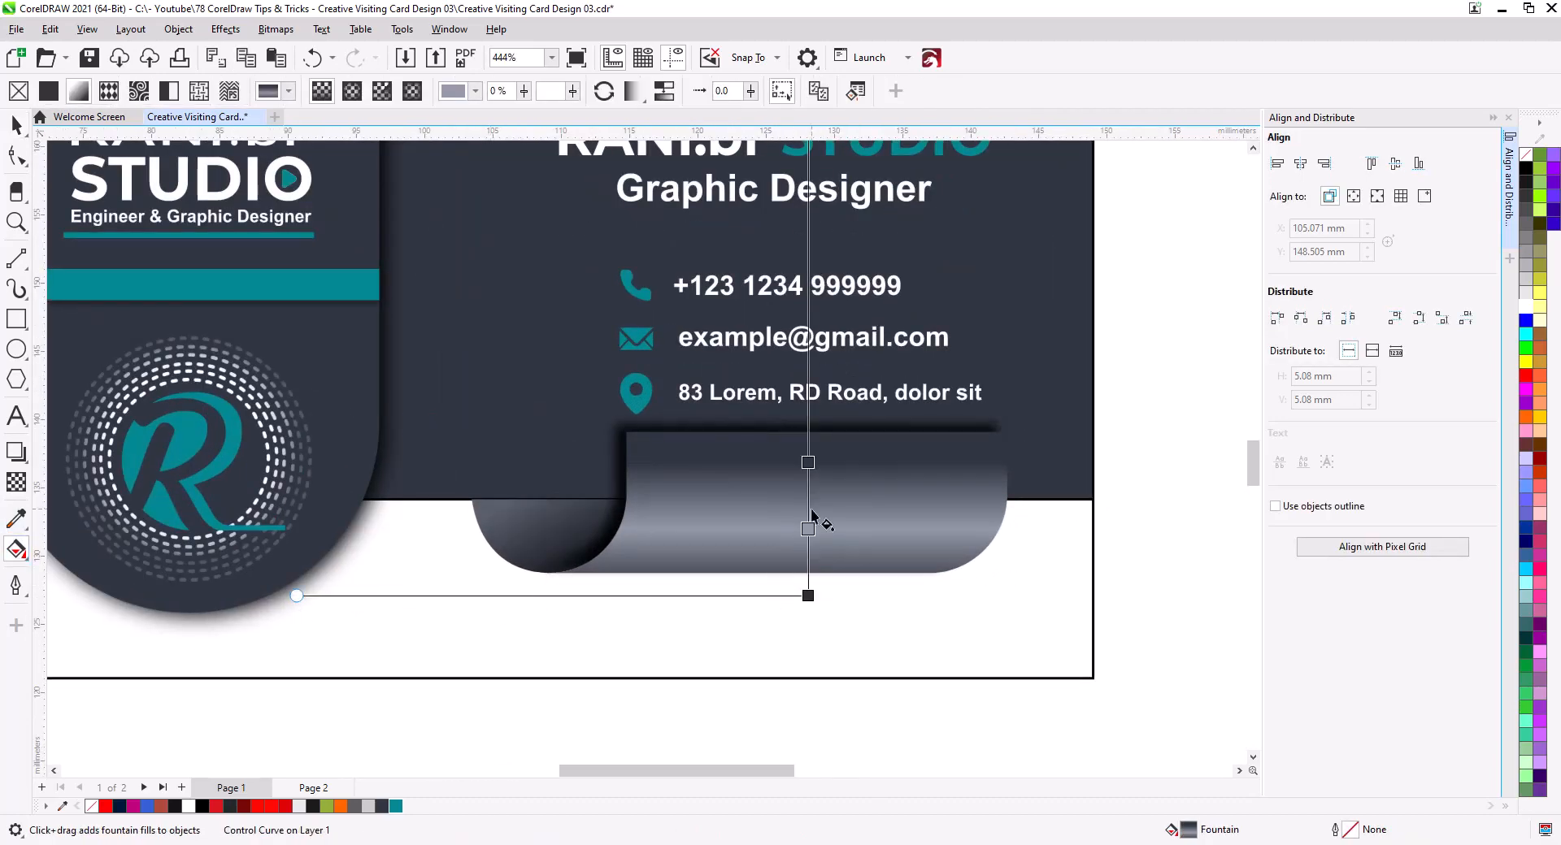
left_click_drag(862, 496, 838, 580)
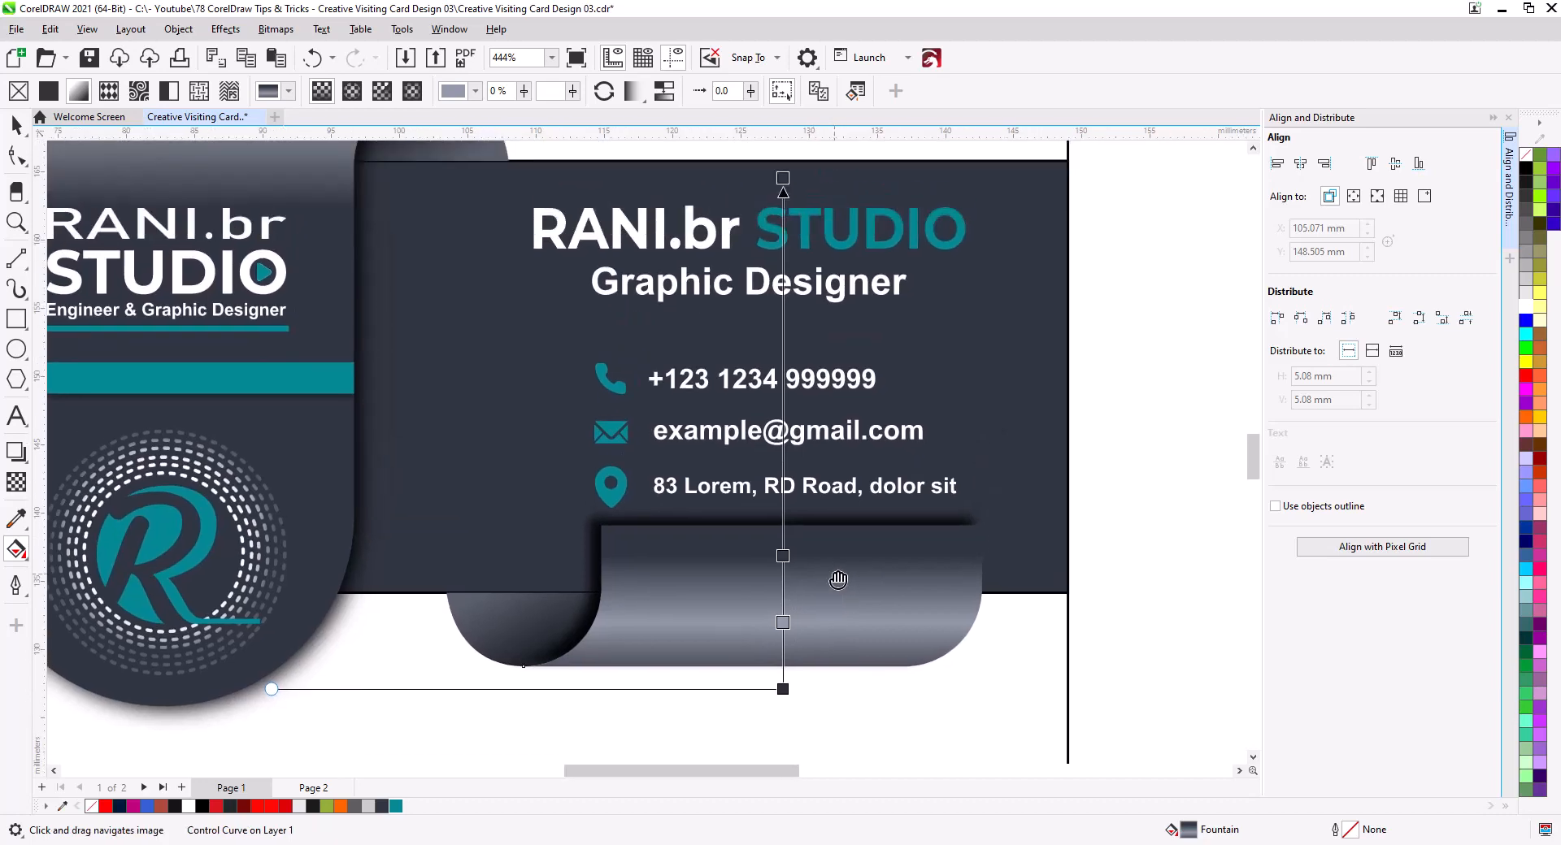
left_click_drag(781, 179, 779, 419)
left_click_drag(783, 689, 782, 667)
left_click_drag(533, 671, 534, 666)
left_click_drag(781, 602, 781, 593)
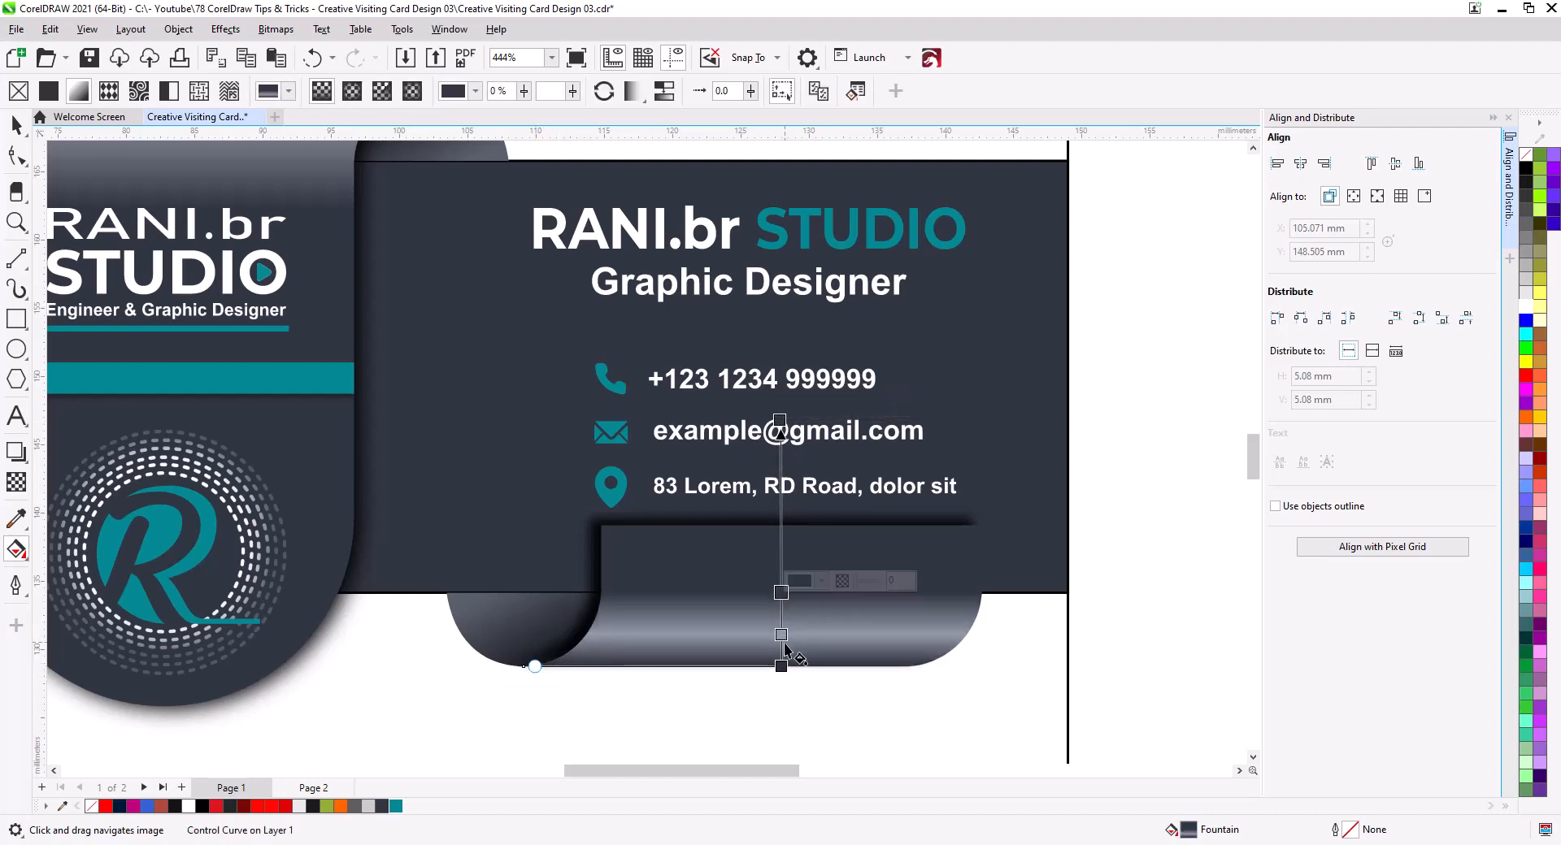
left_click_drag(781, 667, 781, 662)
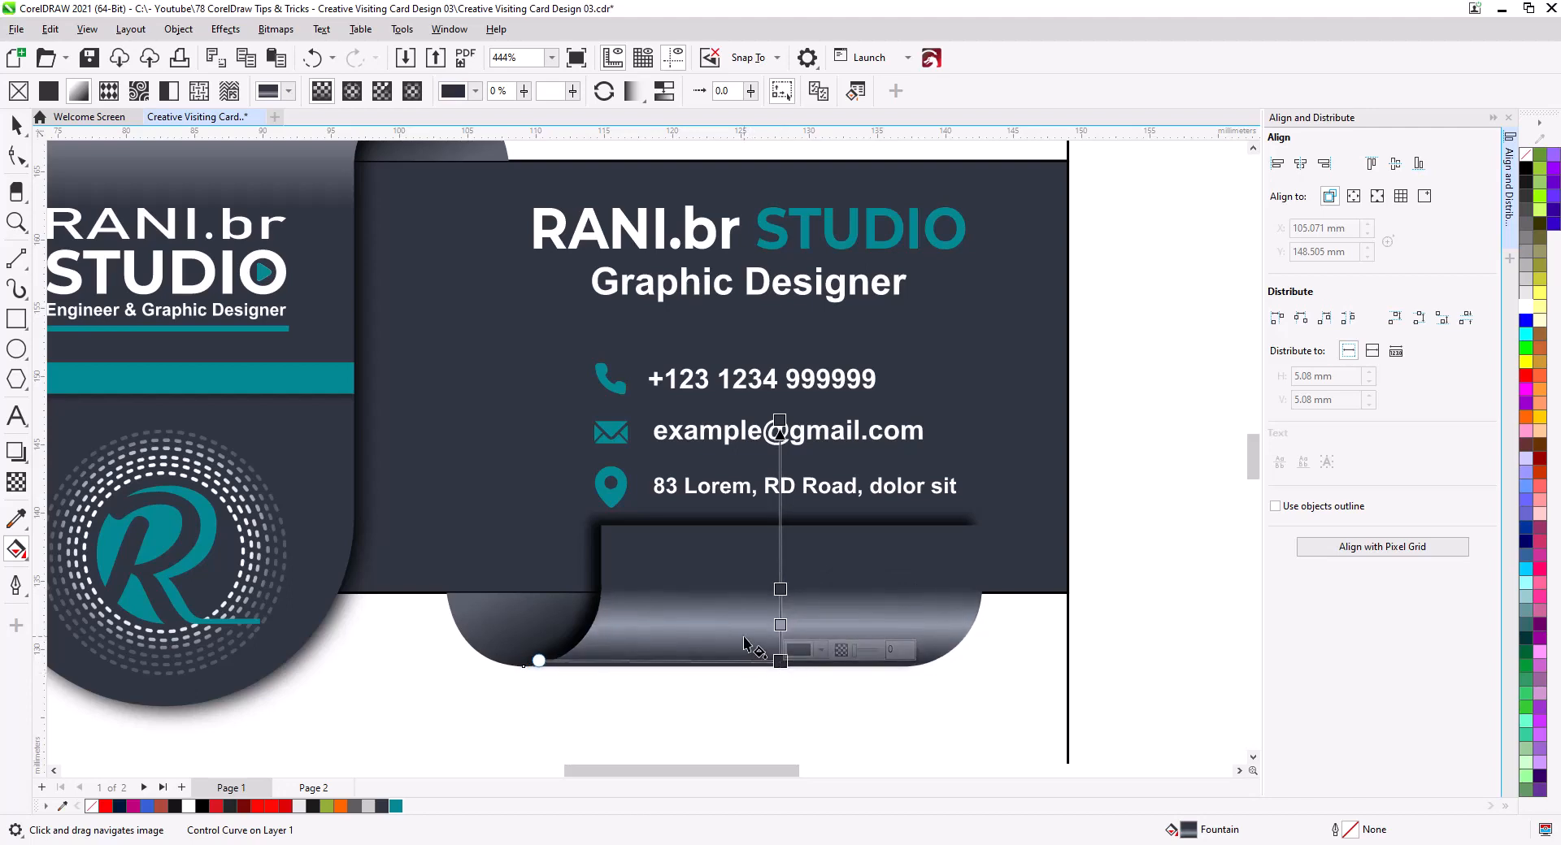
scroll(744, 644, "down", 2)
scroll(744, 645, "down", 2)
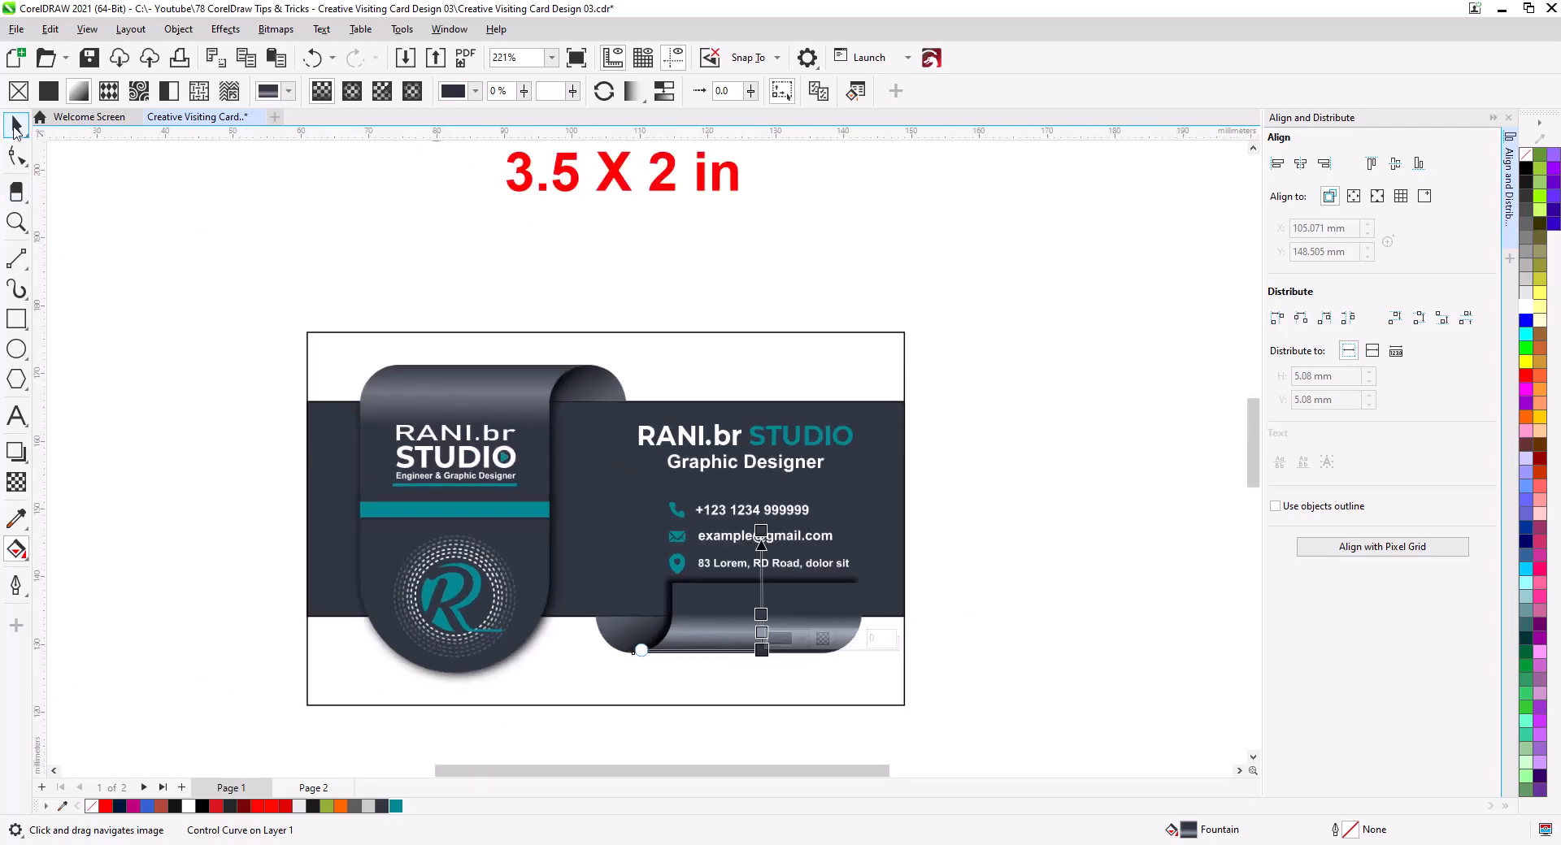
left_click(15, 128)
left_click(209, 504)
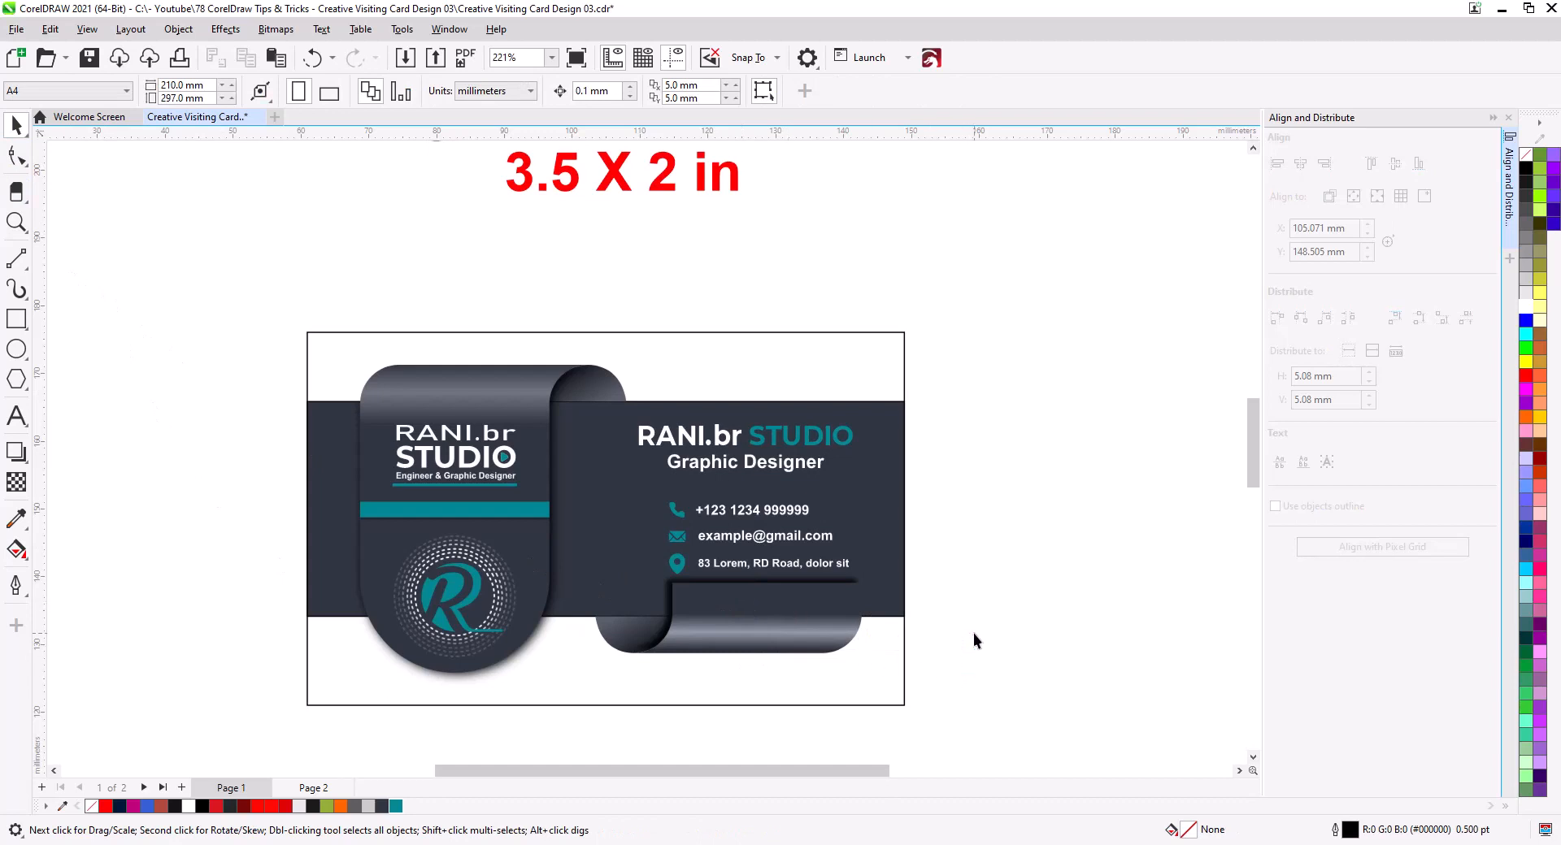
- Soften the drop shadow of the lower ribbon's front flap to an opacity of 48
left_click_drag(973, 632, 1032, 561)
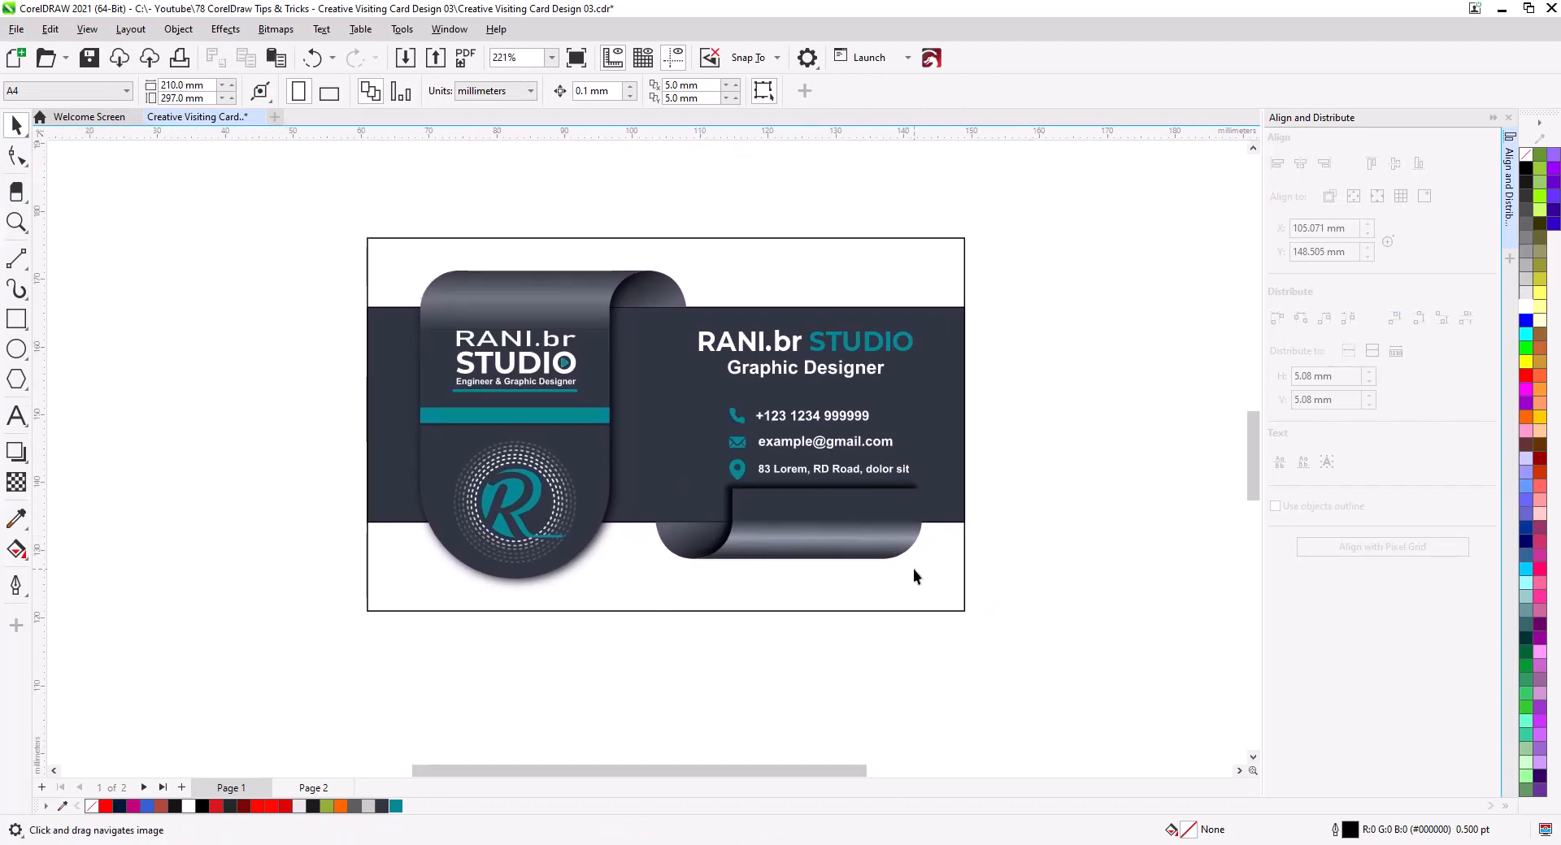
left_click(821, 508)
scroll(813, 516, "up", 2)
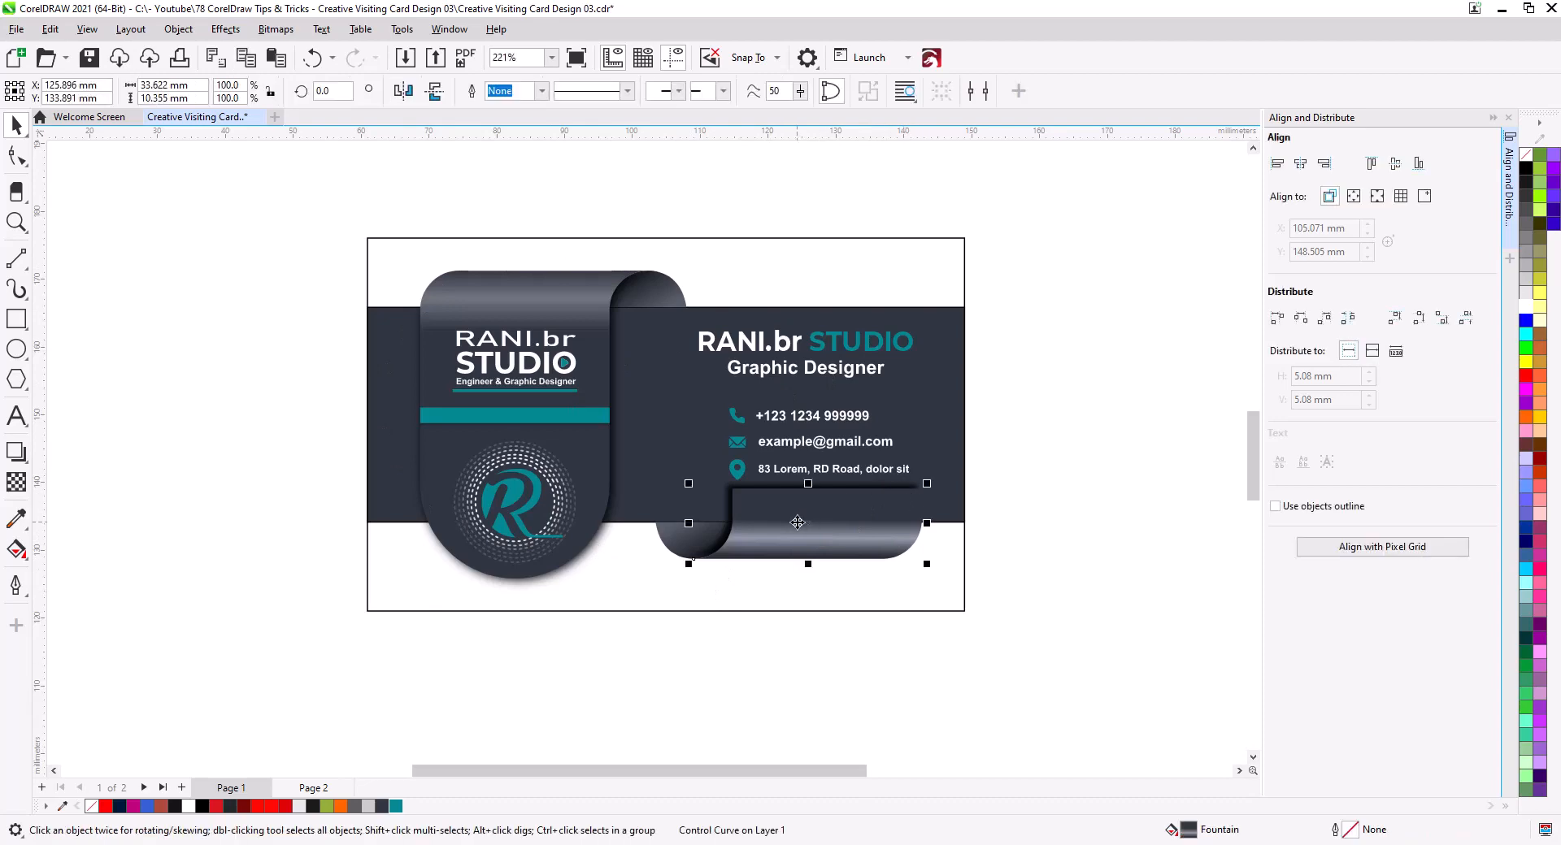
left_click(17, 452)
mouse_move(813, 525)
left_mouse_down()
mouse_move(728, 503)
mouse_move(739, 484)
mouse_move(769, 501)
left_mouse_up()
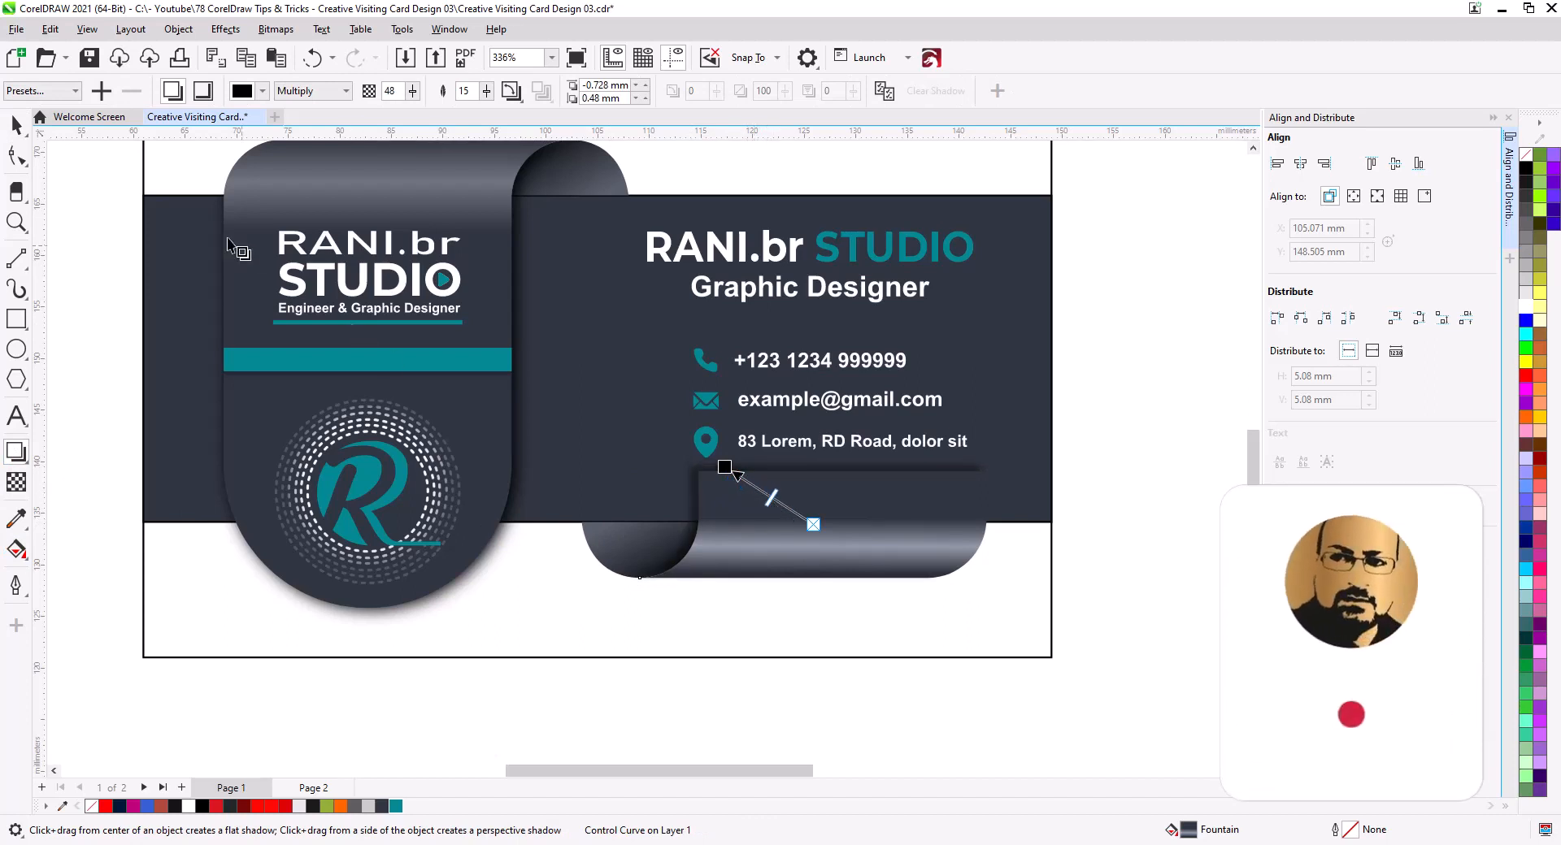
key("space")
- Apply a uniform transparency of 38 to the shadow bitmap behind the emblem column
left_click(521, 233)
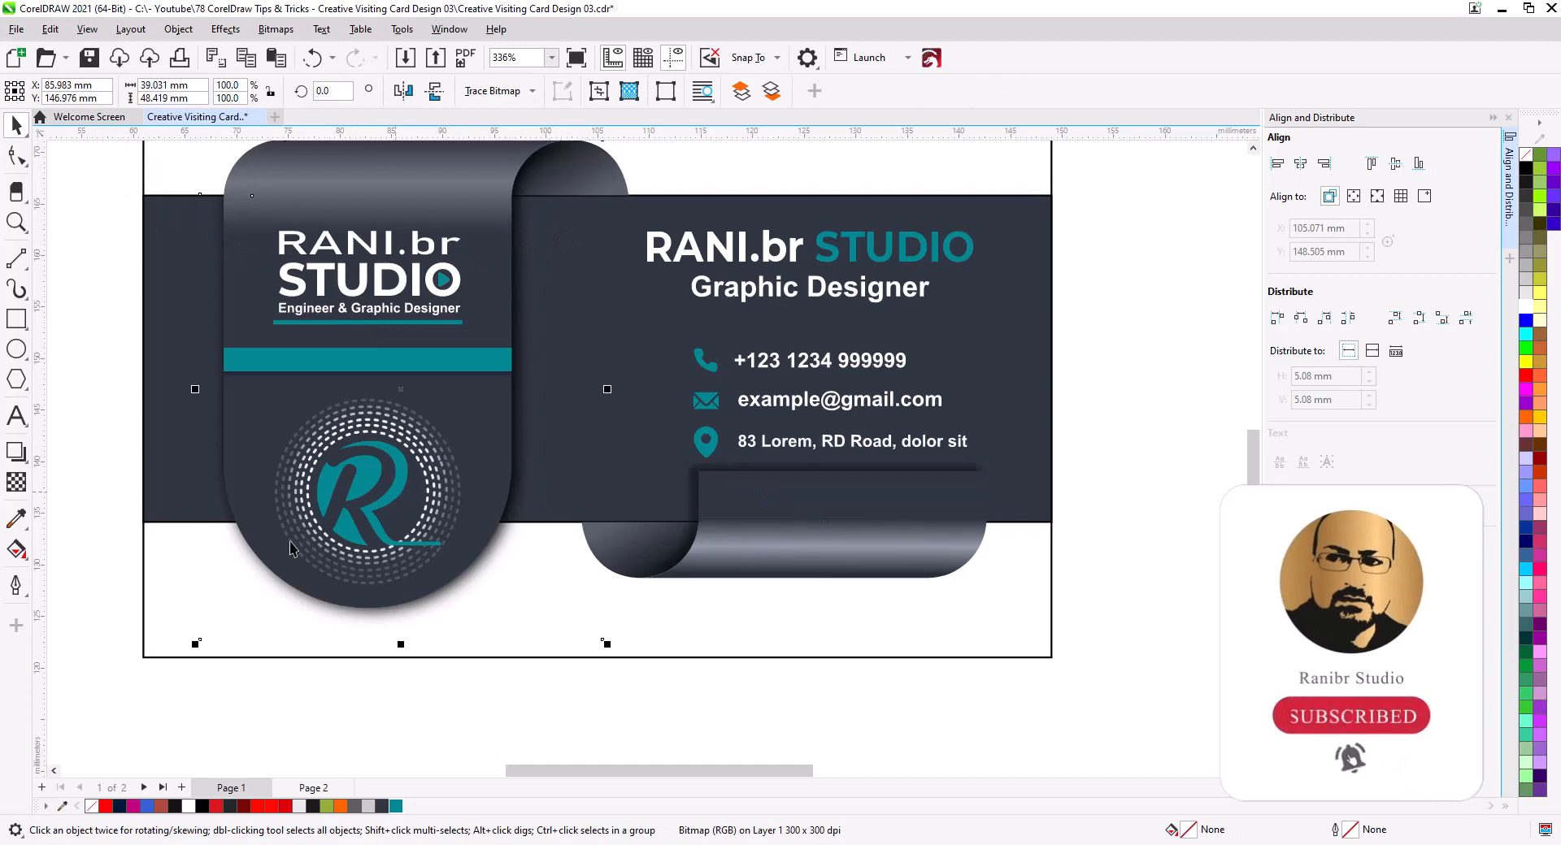
left_click(17, 482)
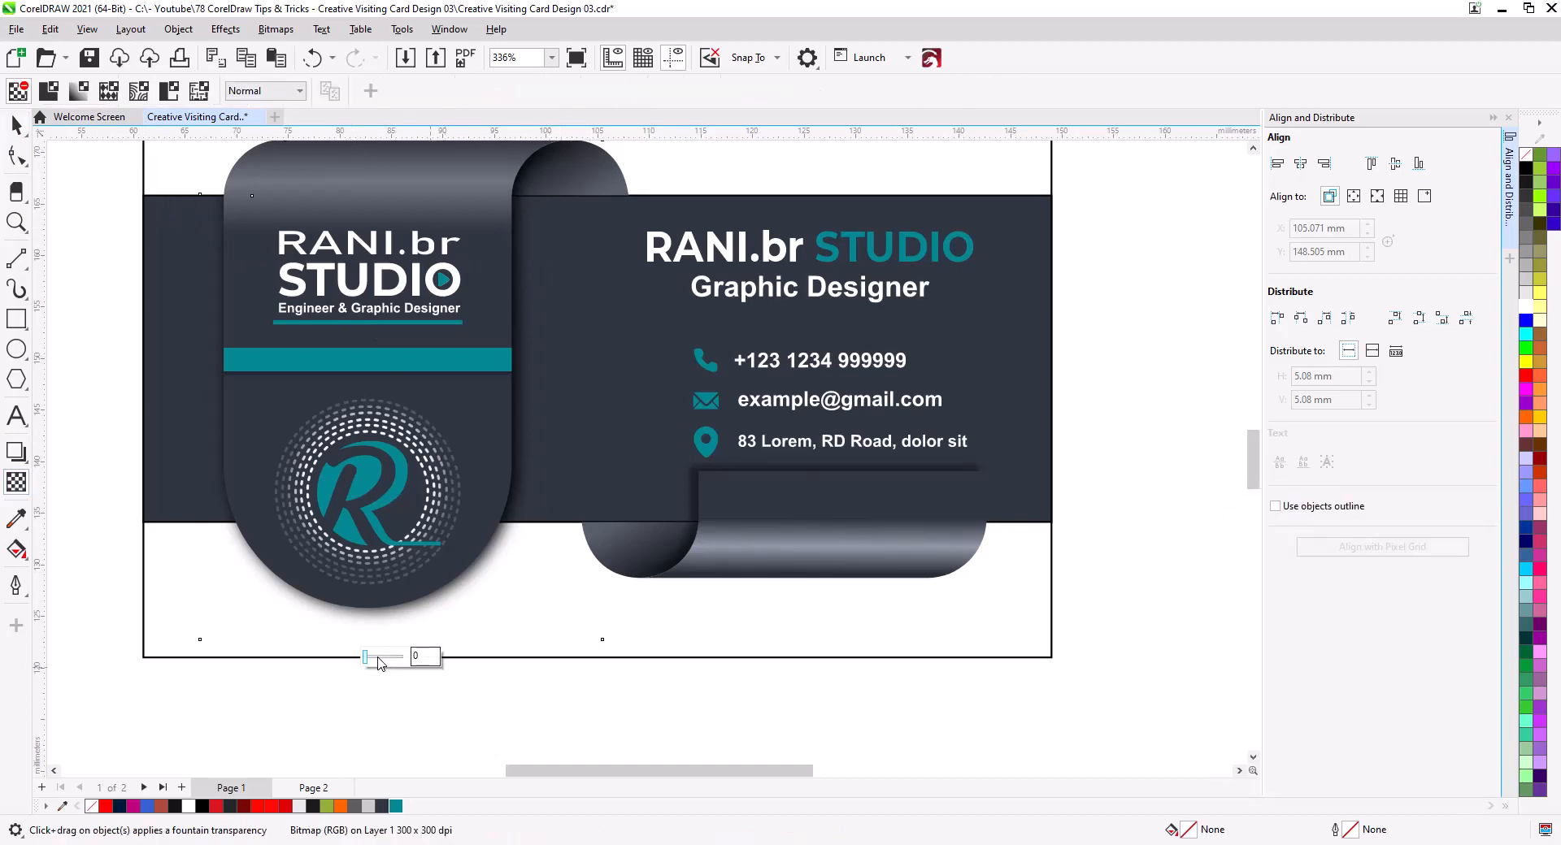
left_click_drag(365, 663, 379, 668)
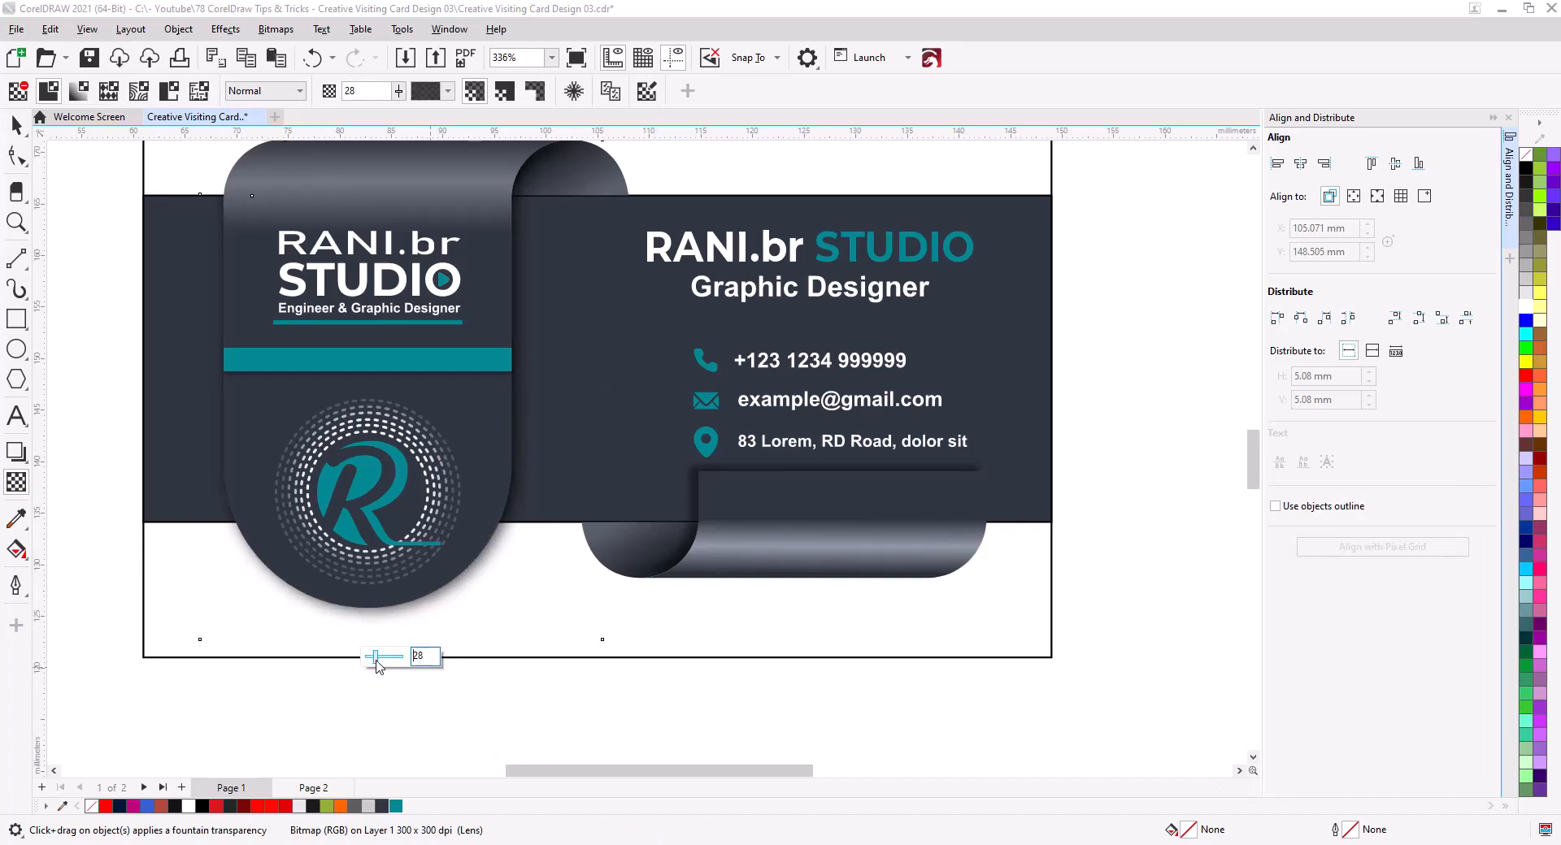
left_click_drag(383, 667, 382, 667)
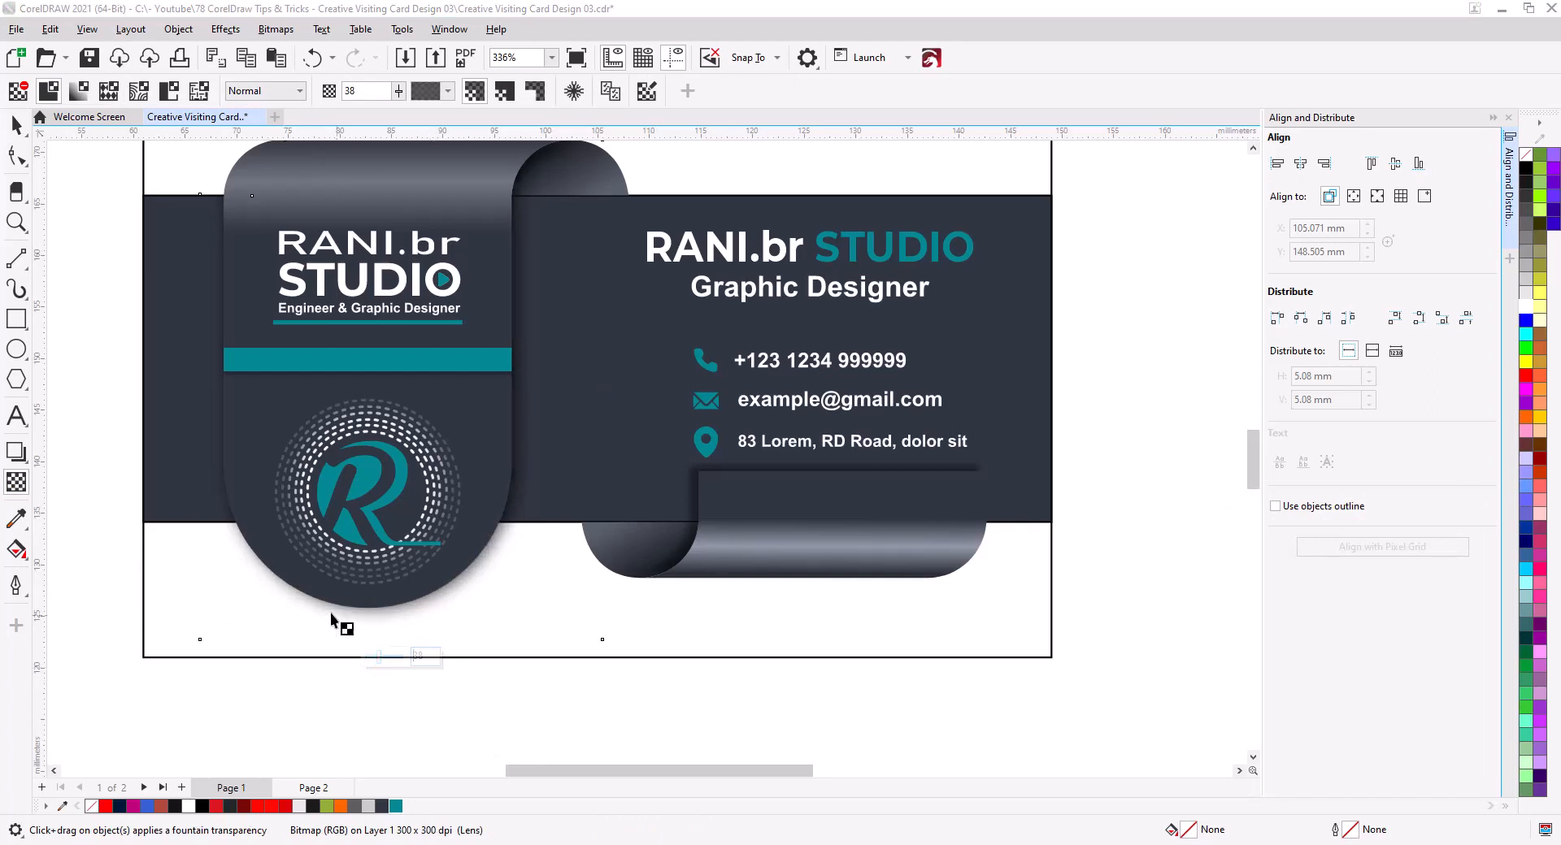
key("space")
key("Escape")
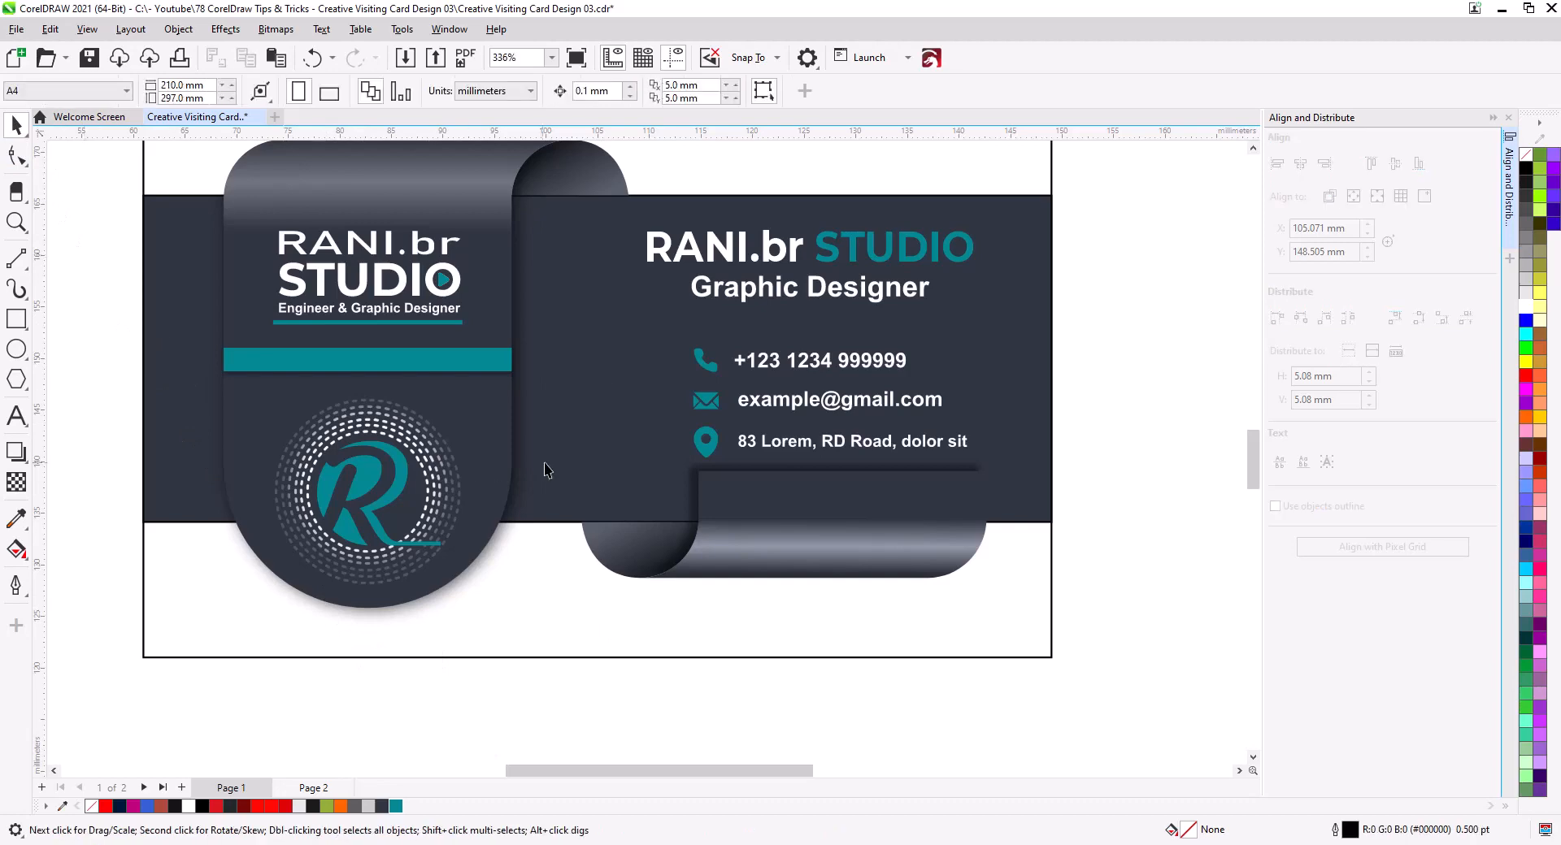
scroll(548, 465, "down", 1)
left_click_drag(567, 486, 667, 490)
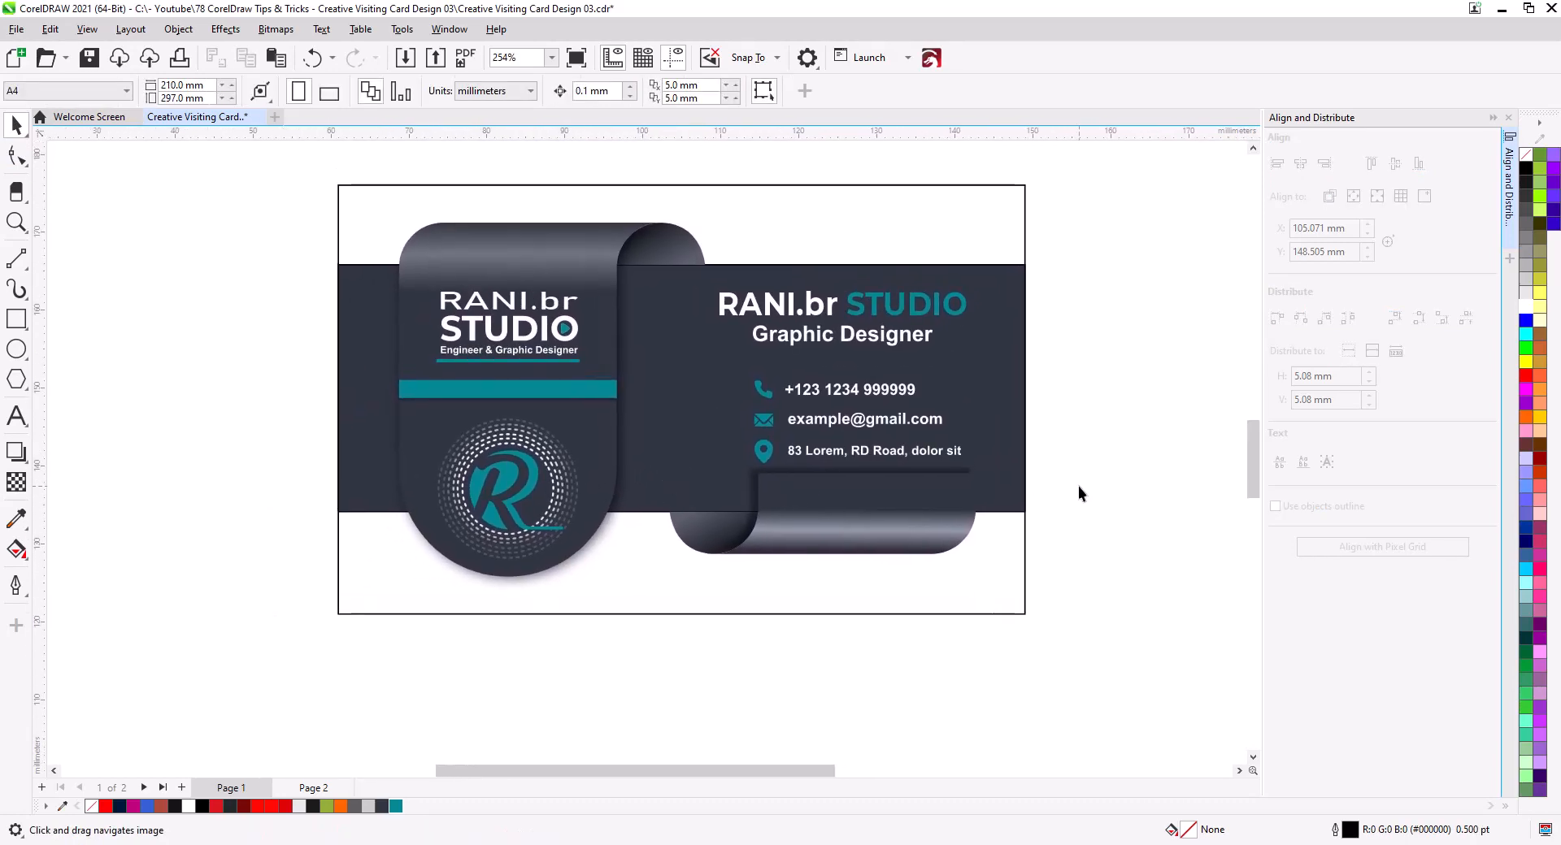
left_click_drag(1029, 488, 727, 370)
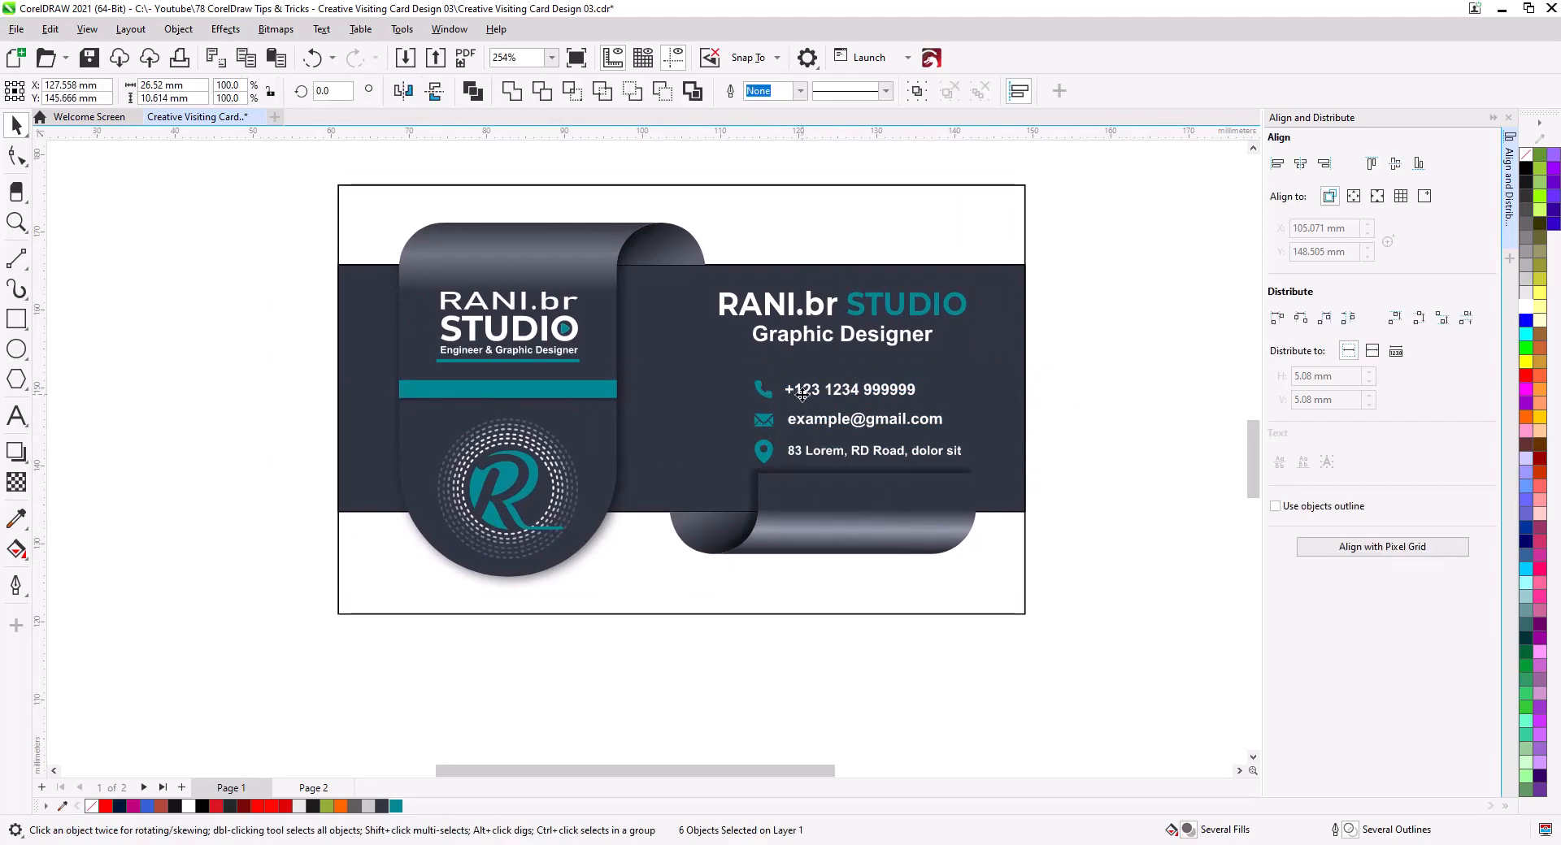
left_click(1061, 469)
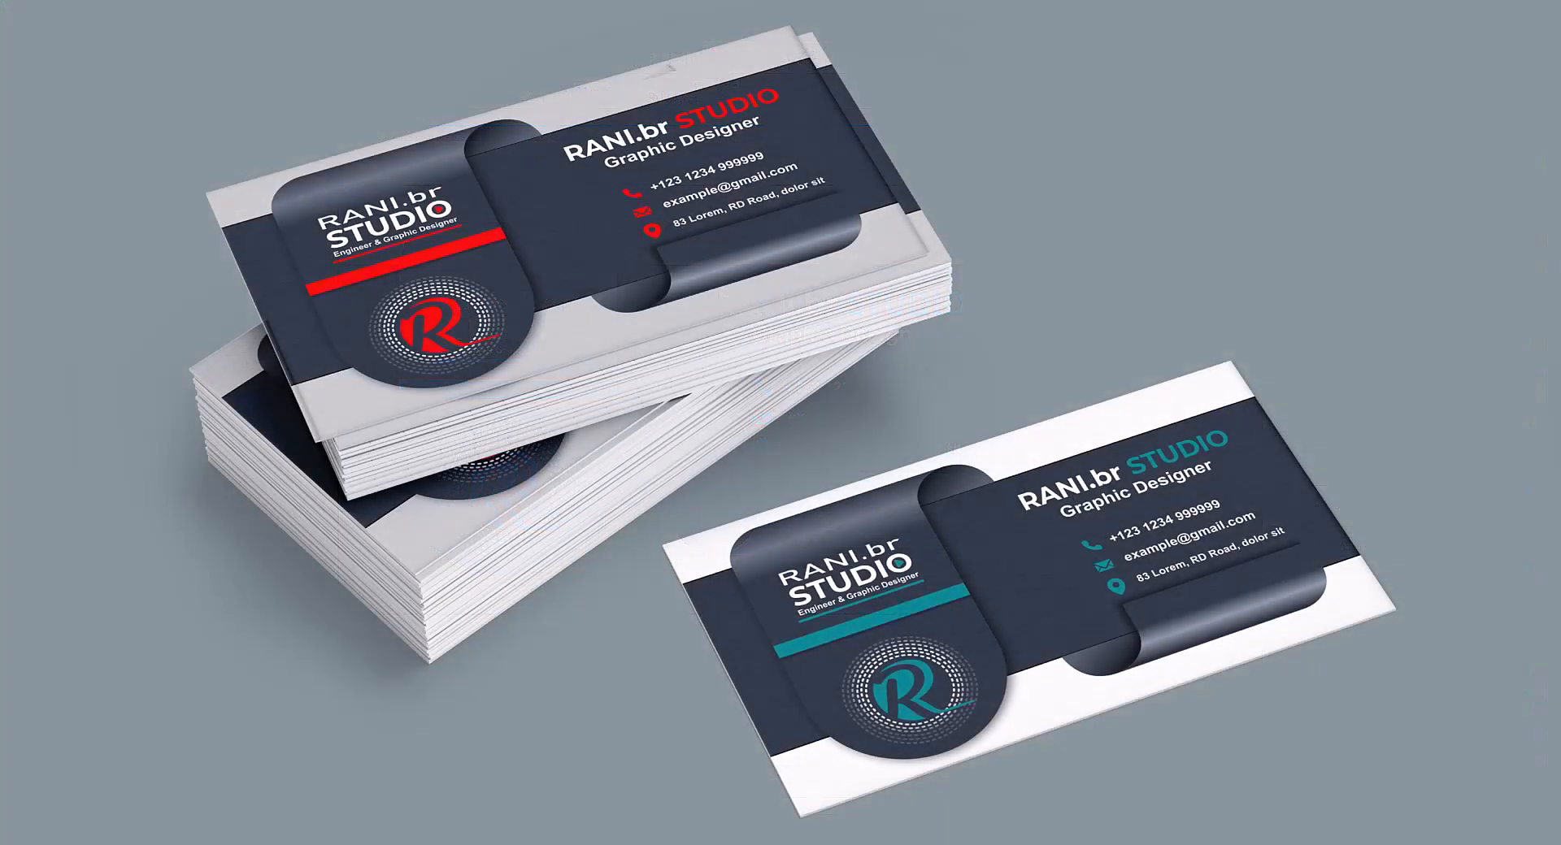